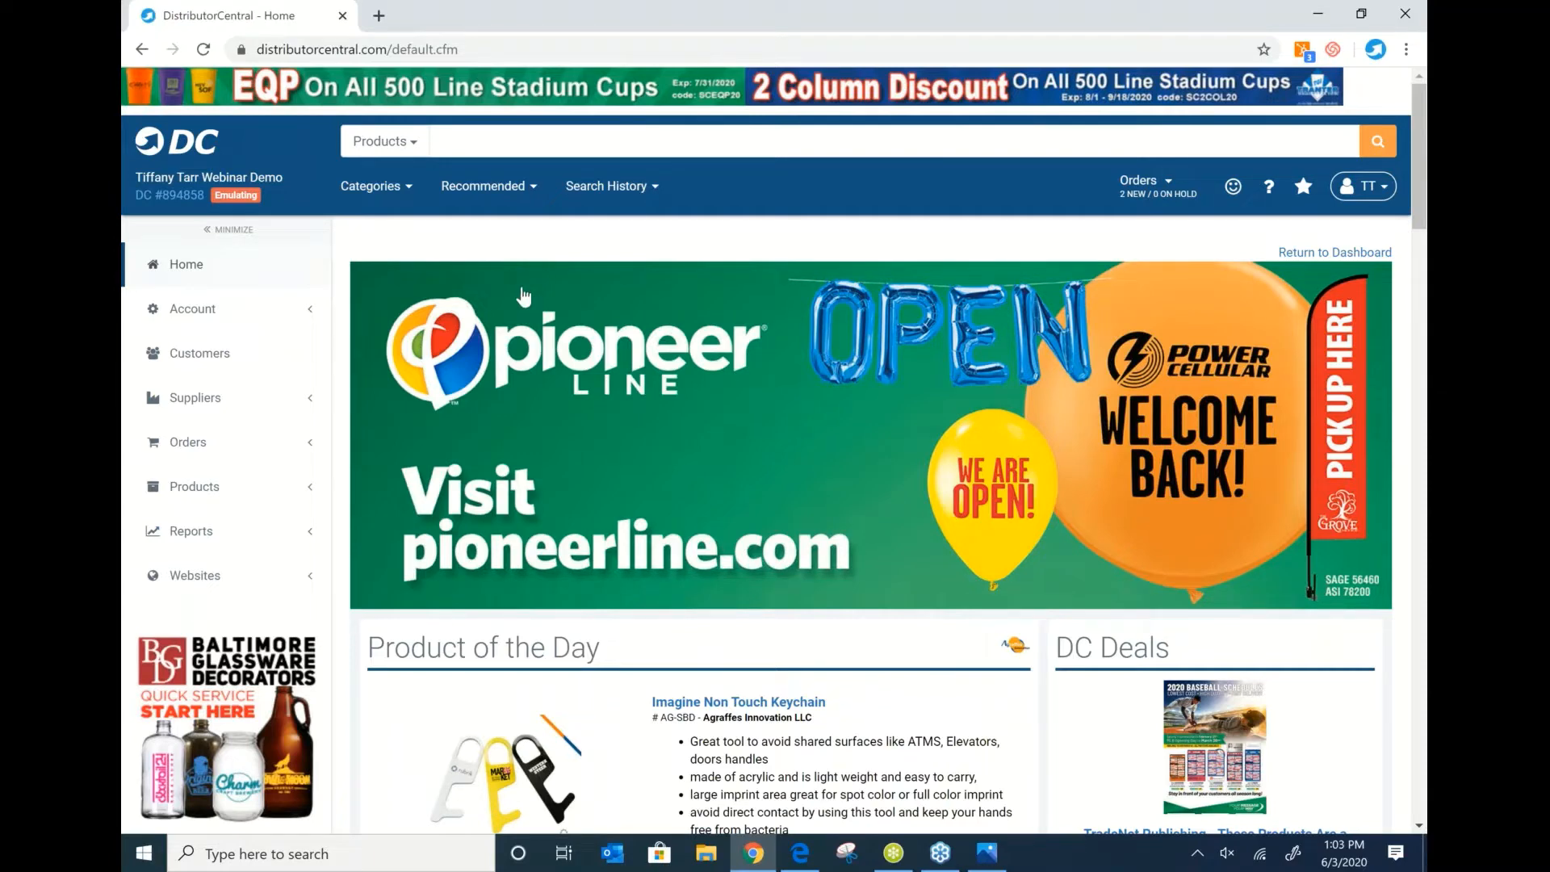
pyautogui.click(478, 148)
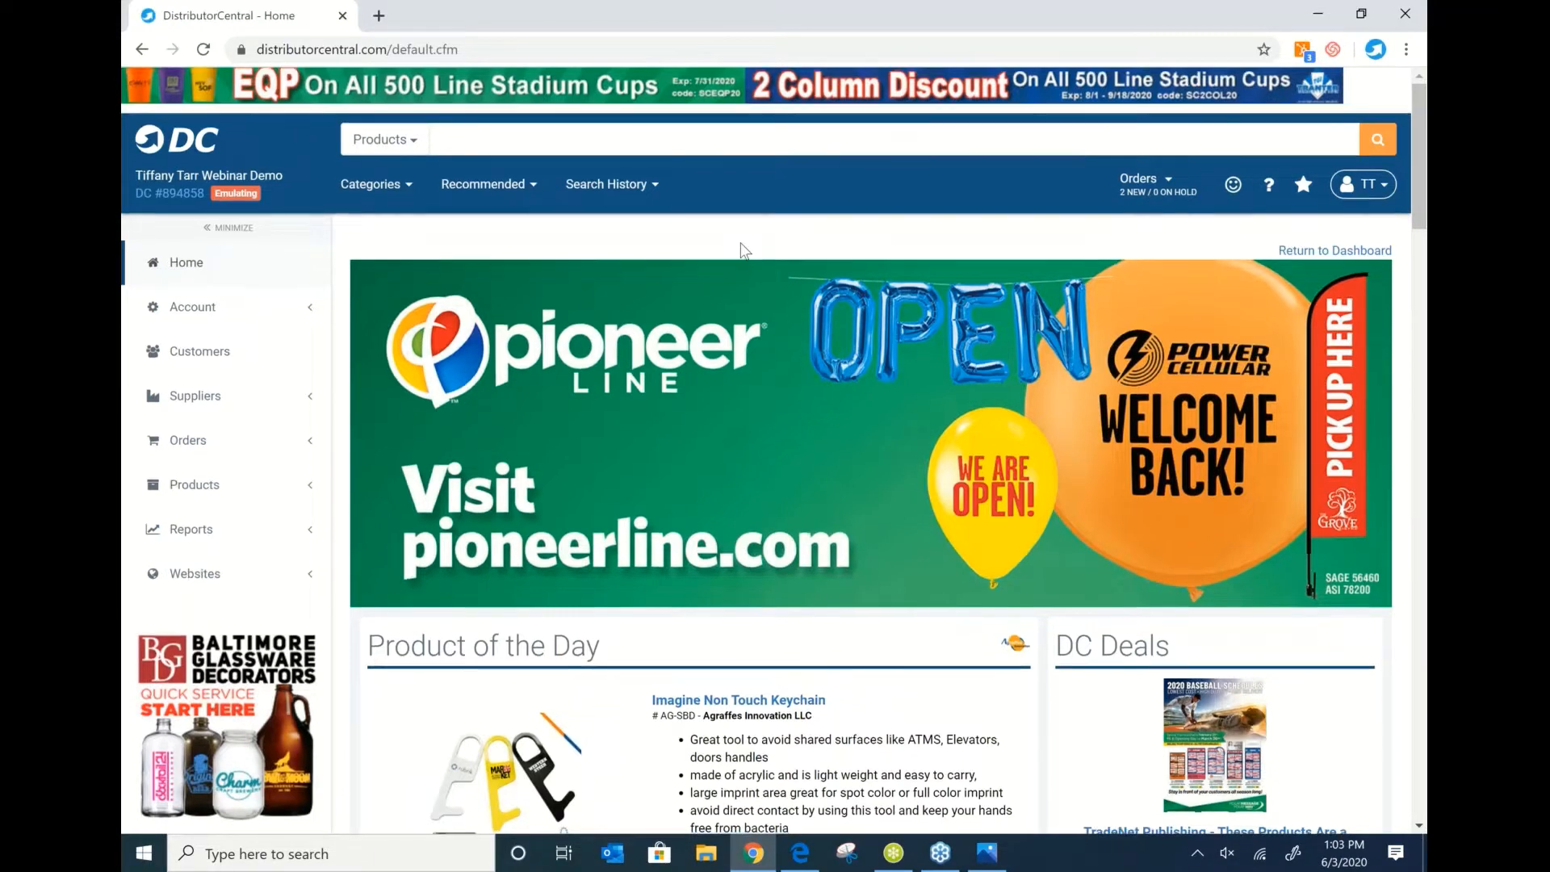
pyautogui.scroll(-1, 744, 251)
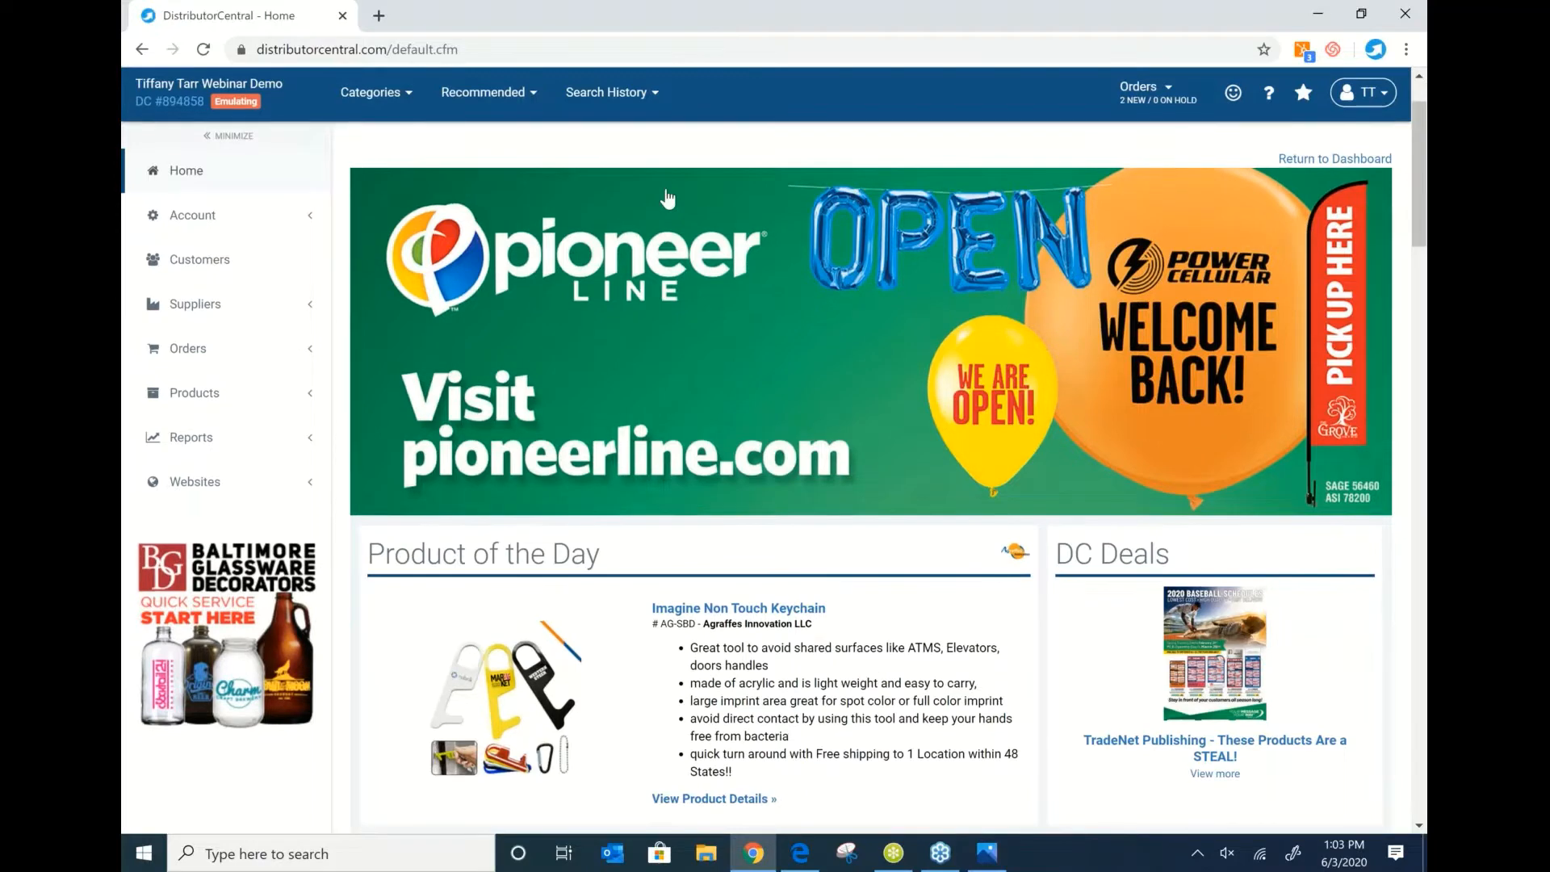
pyautogui.scroll(1, 667, 198)
pyautogui.scroll(-2, 766, 306)
pyautogui.scroll(-2, 766, 307)
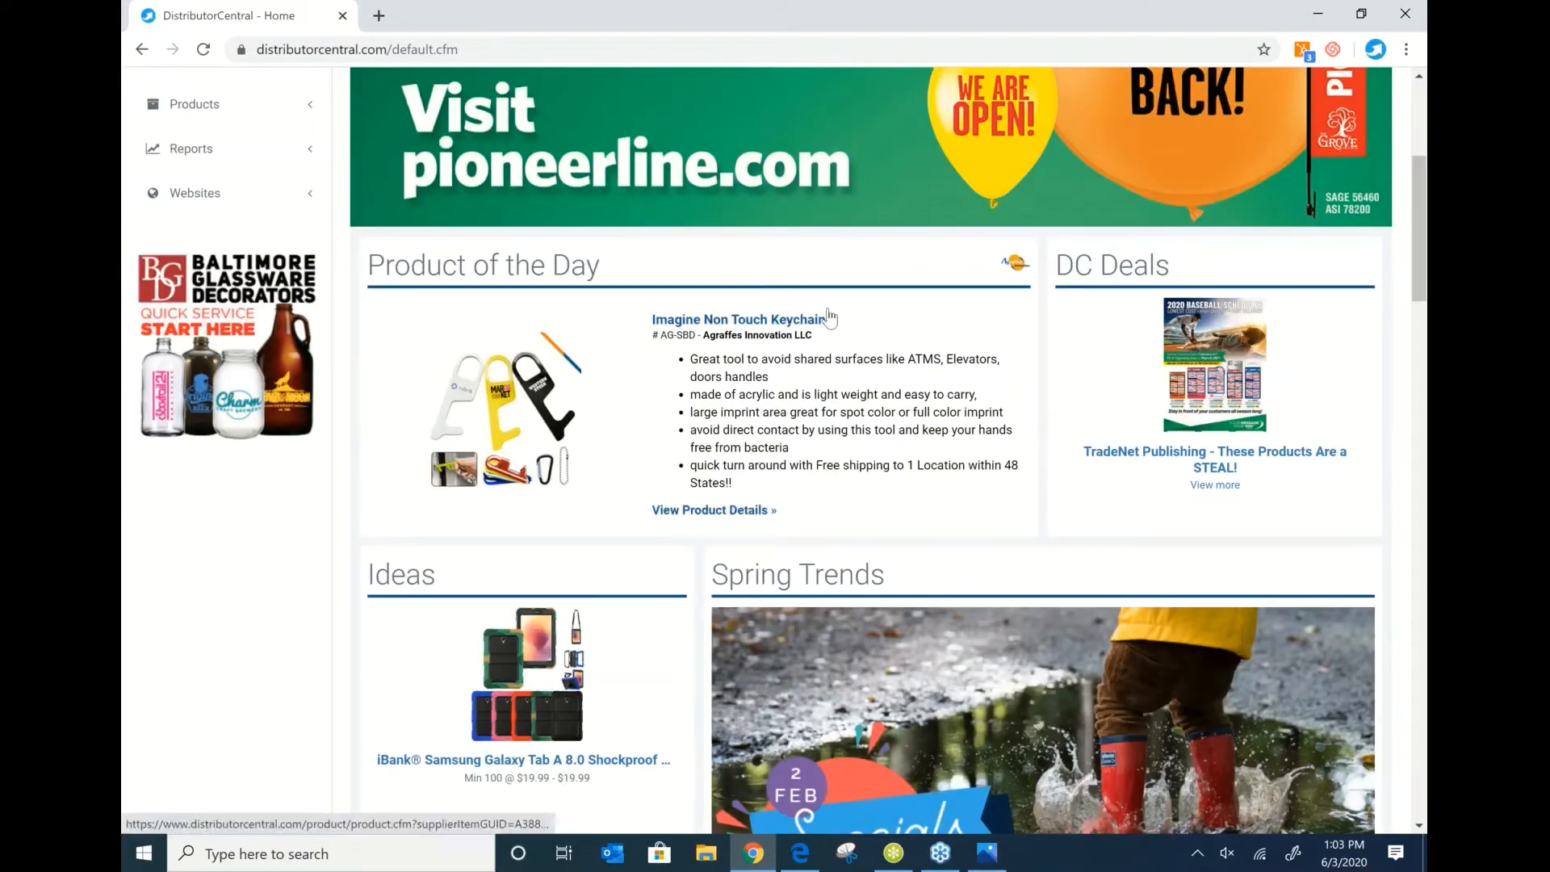
pyautogui.scroll(-6, 848, 275)
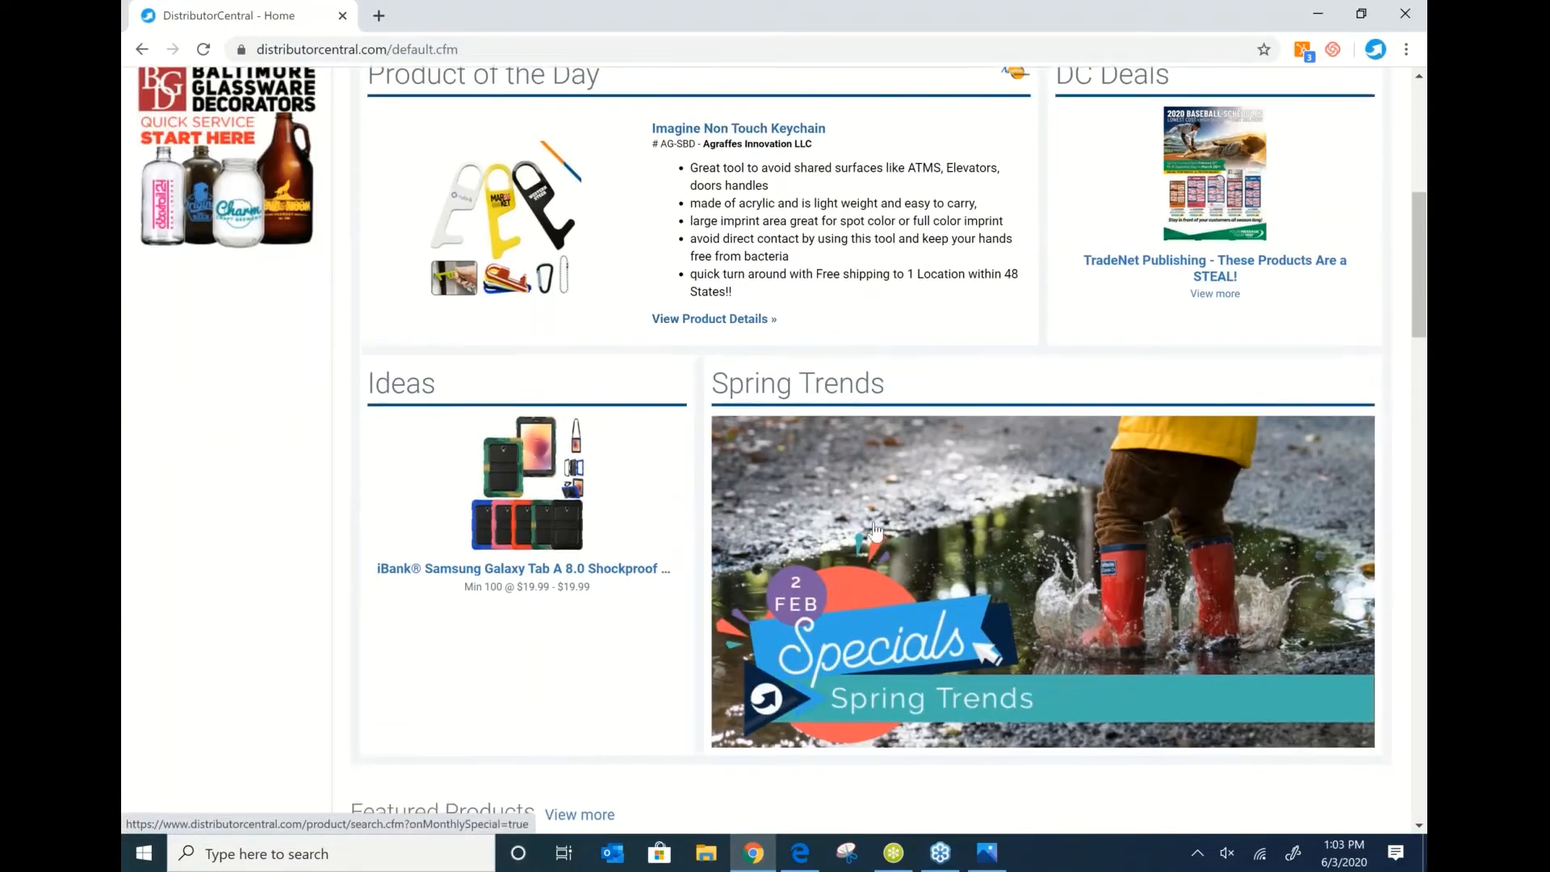
pyautogui.scroll(1, 870, 229)
pyautogui.scroll(-1, 871, 229)
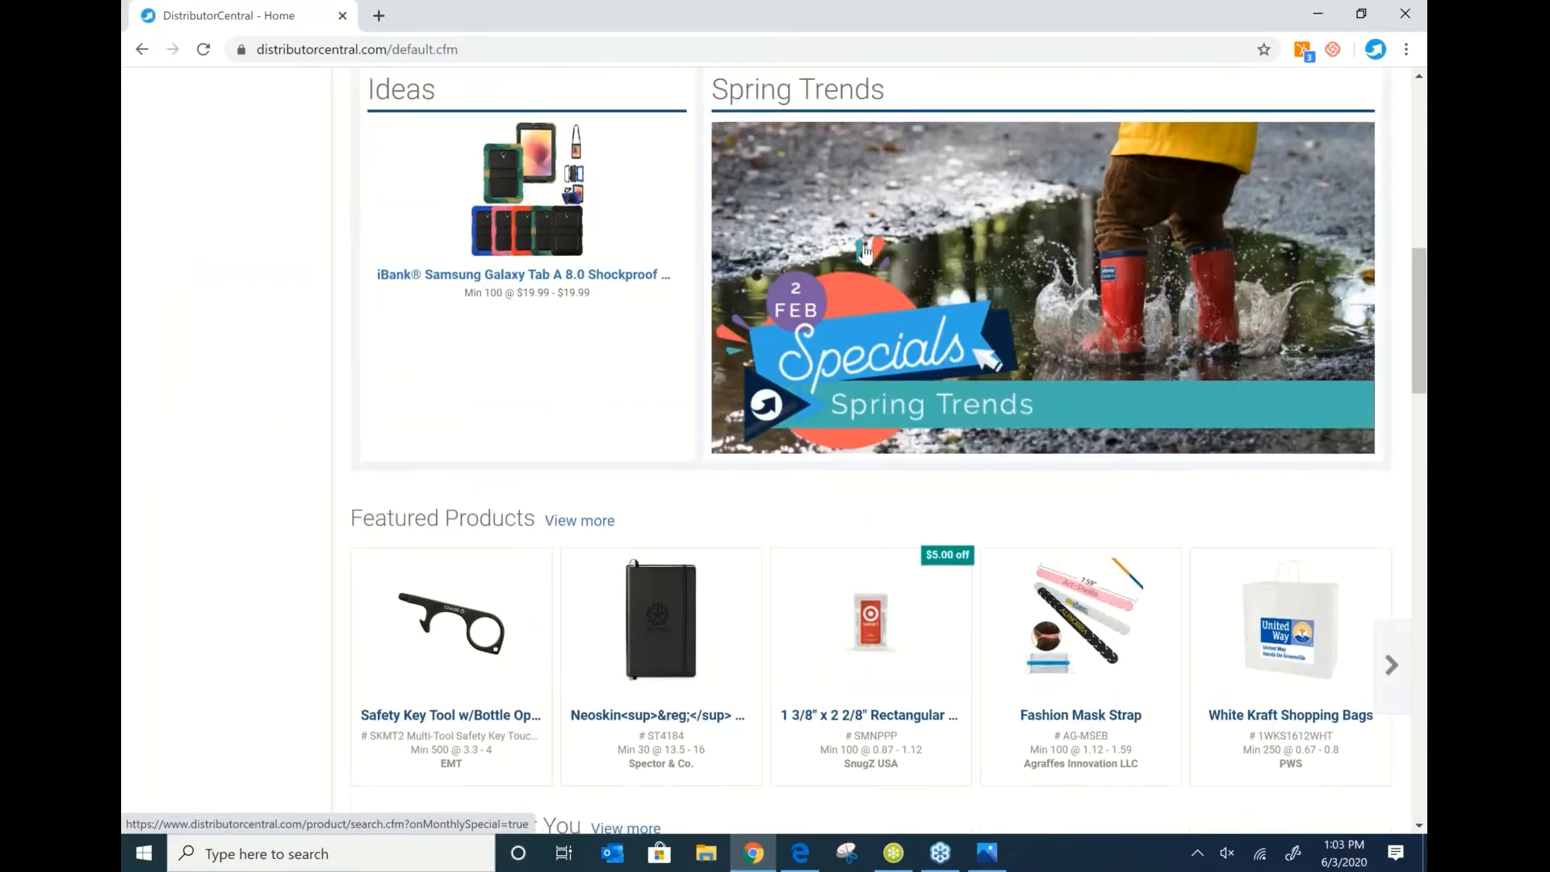
pyautogui.scroll(-5, 871, 229)
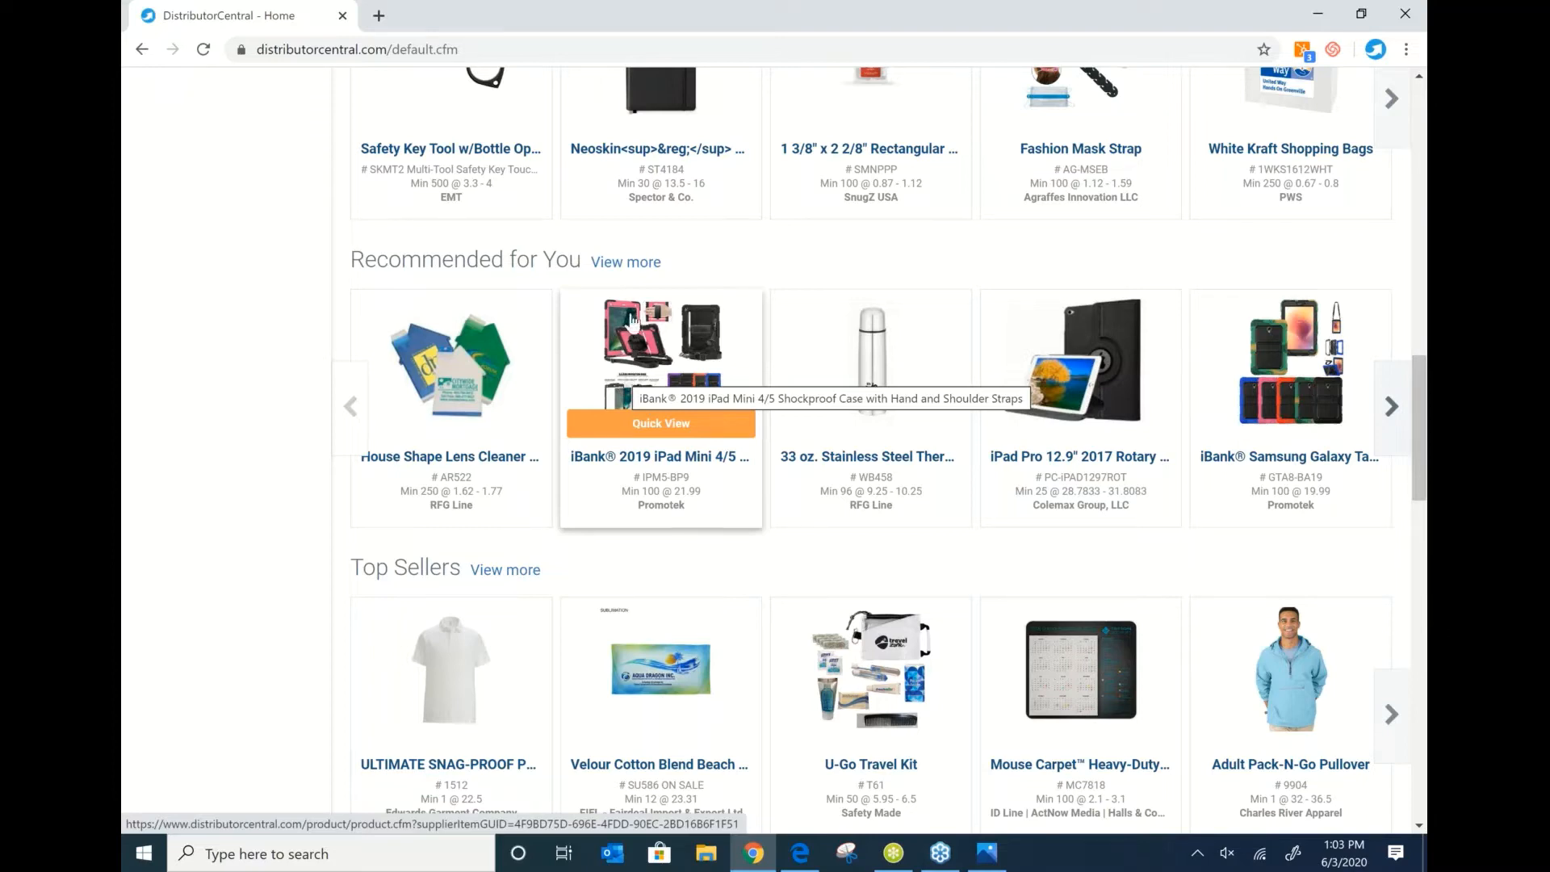
pyautogui.scroll(-3, 632, 321)
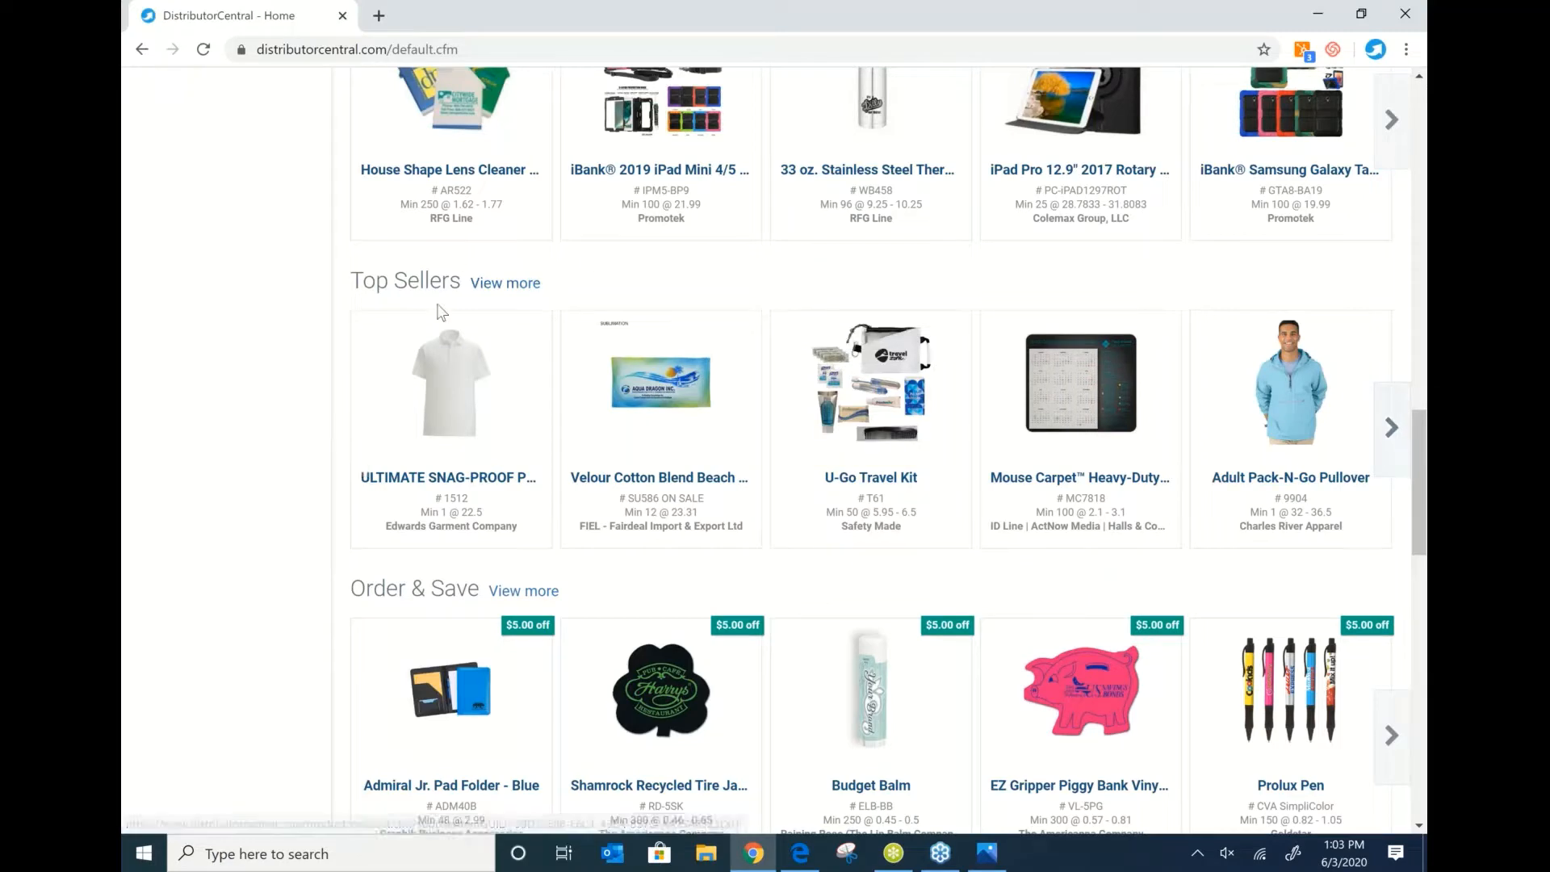
pyautogui.scroll(-3, 726, 315)
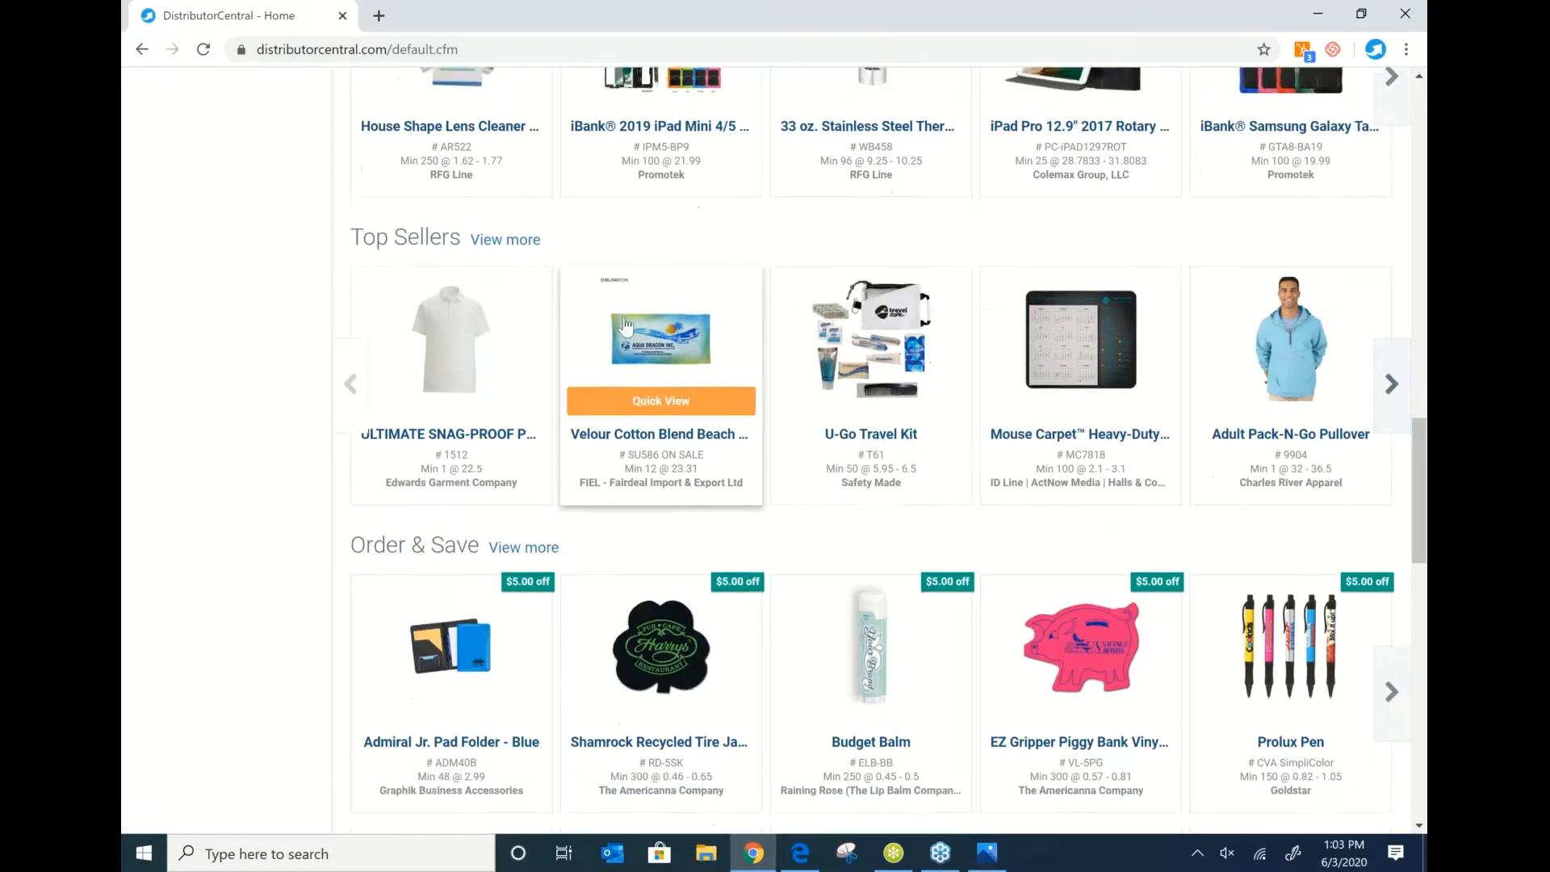
pyautogui.scroll(-2, 732, 315)
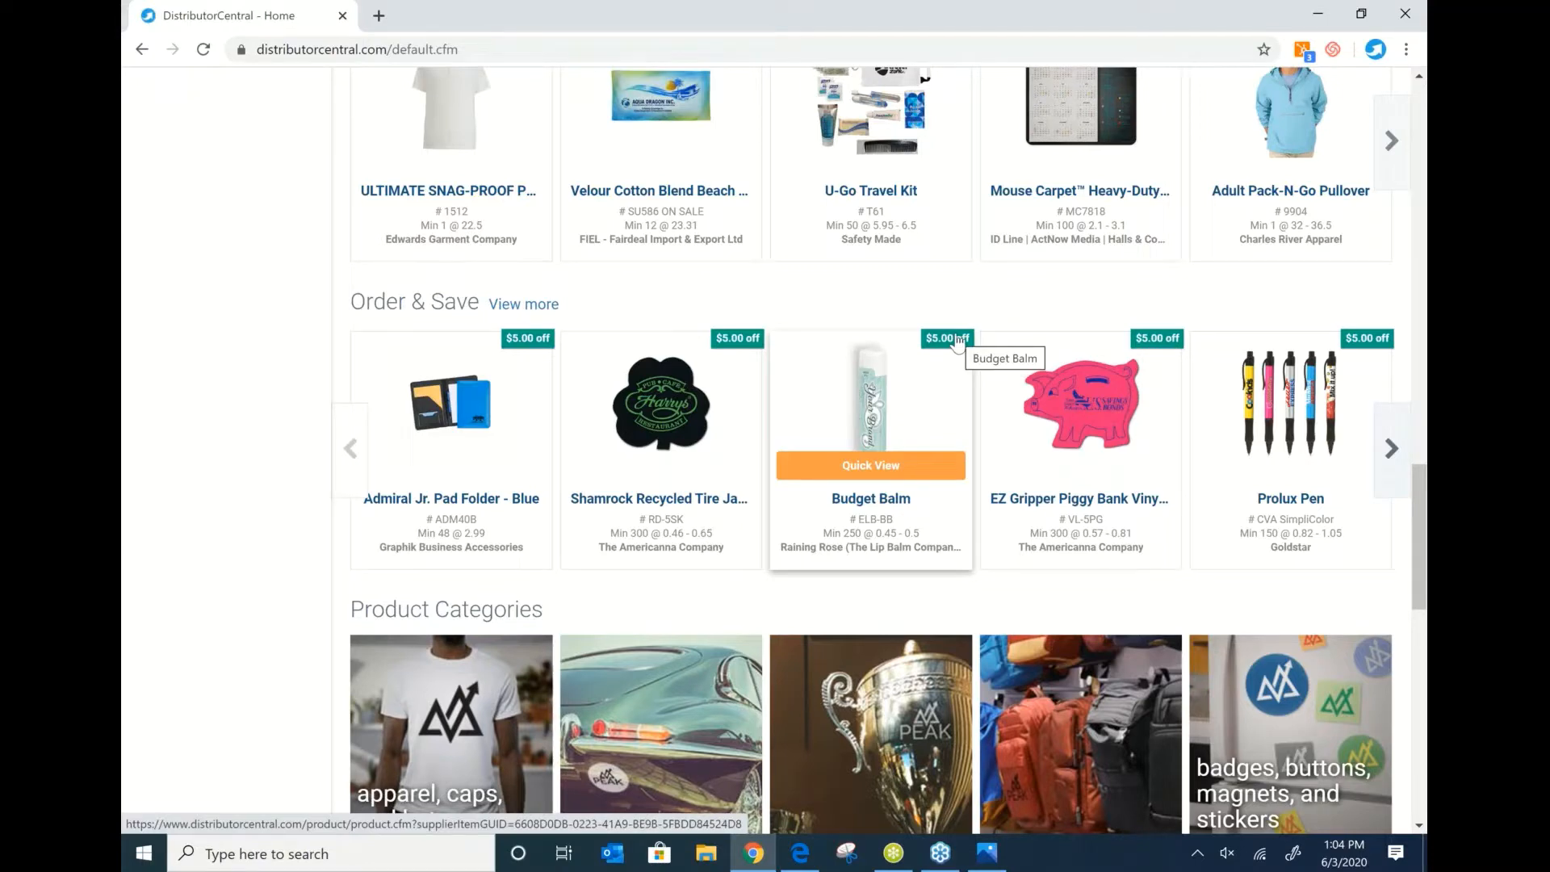
pyautogui.scroll(-3, 959, 343)
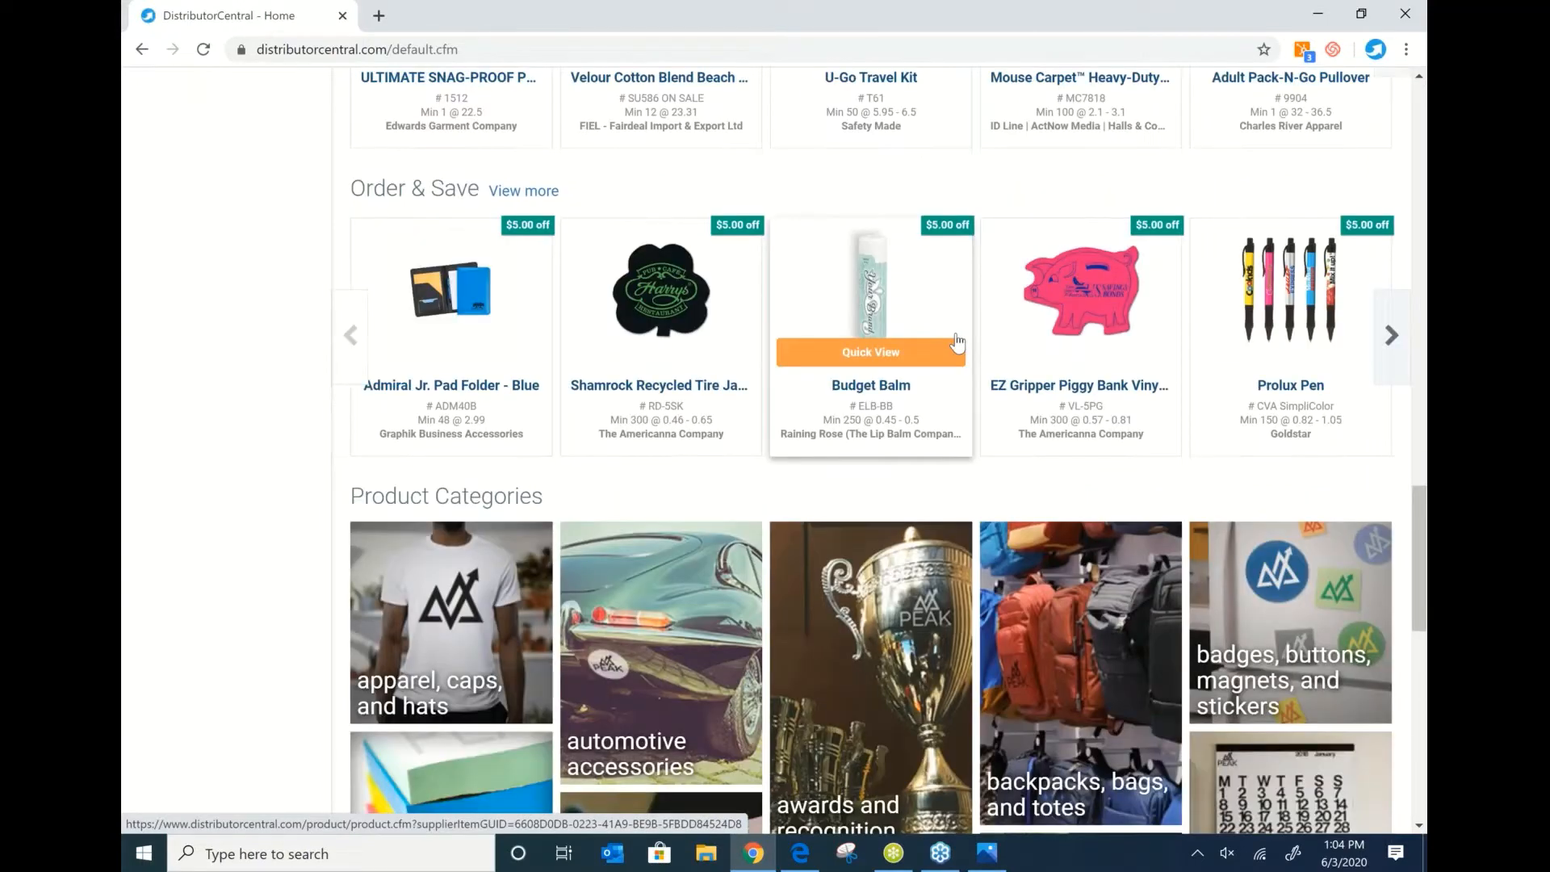
pyautogui.scroll(-3, 423, 417)
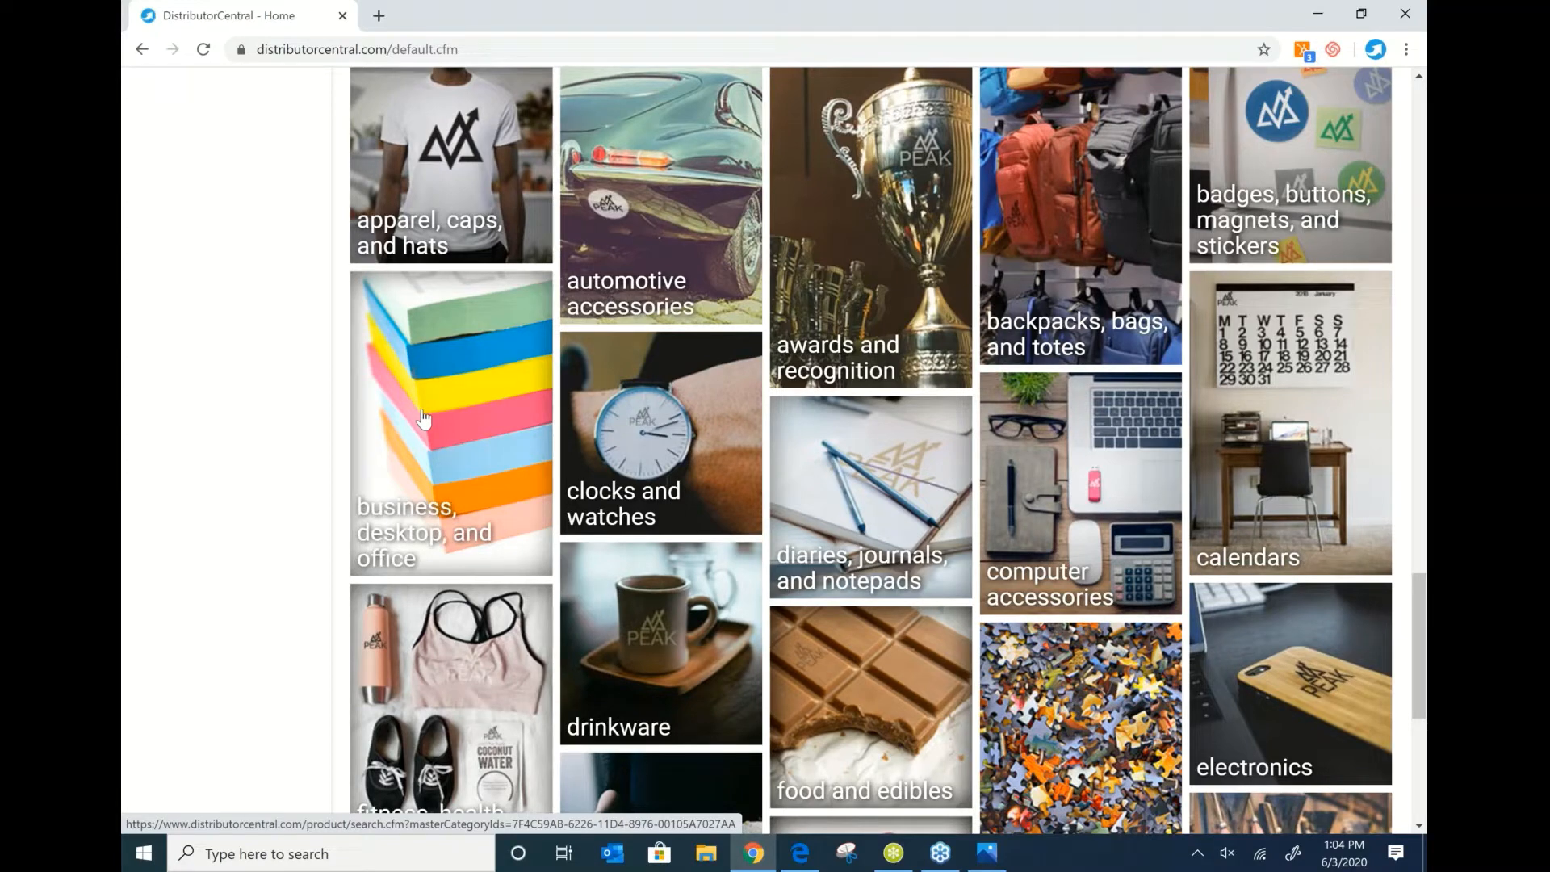
pyautogui.scroll(-3, 473, 501)
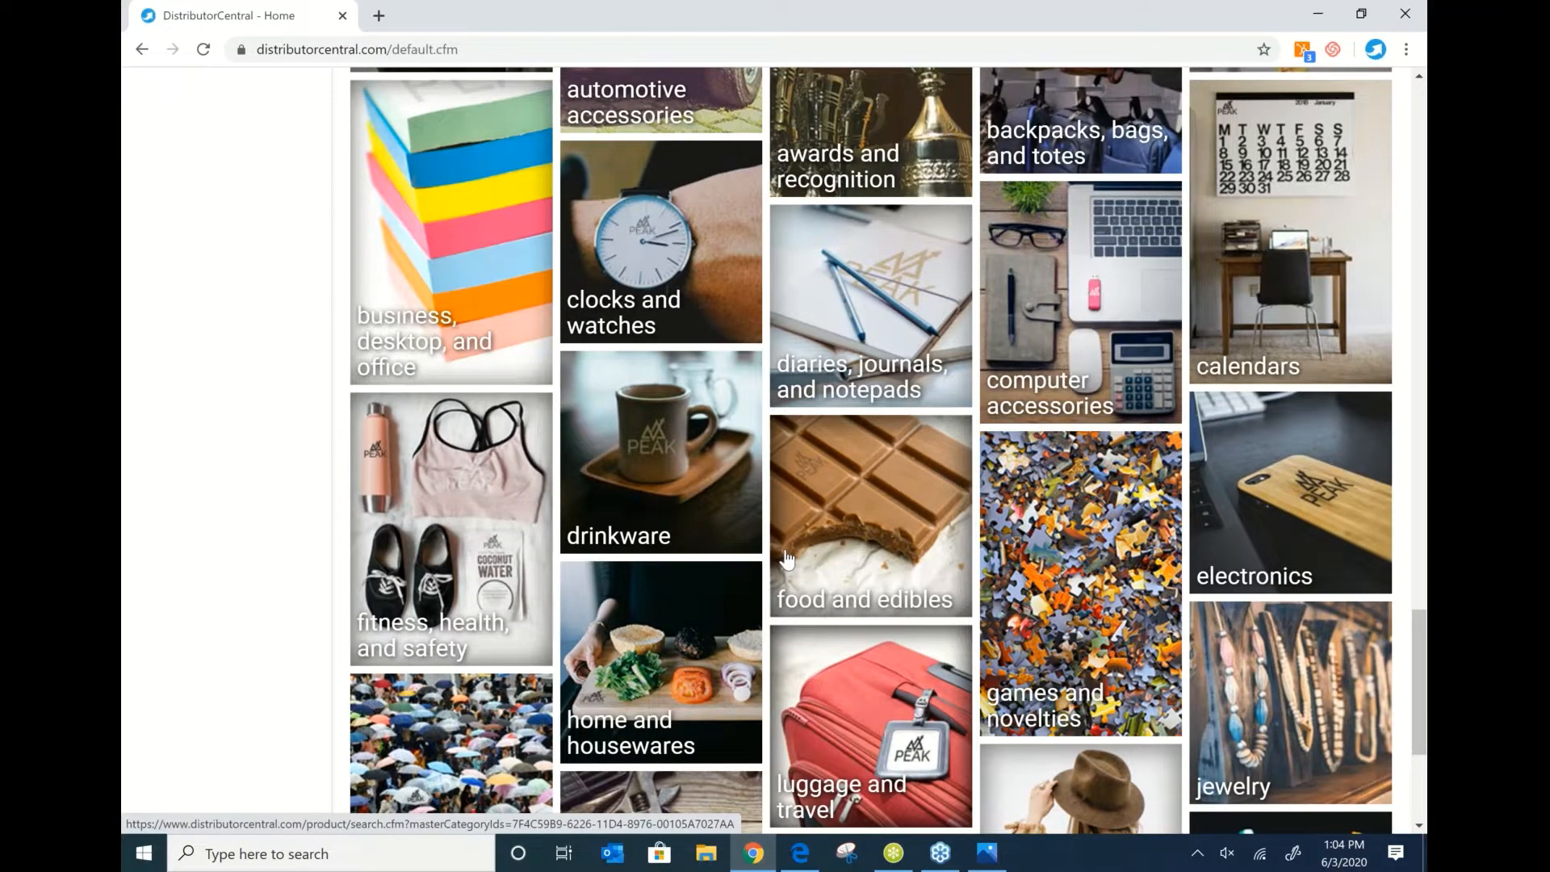
pyautogui.scroll(1, 788, 561)
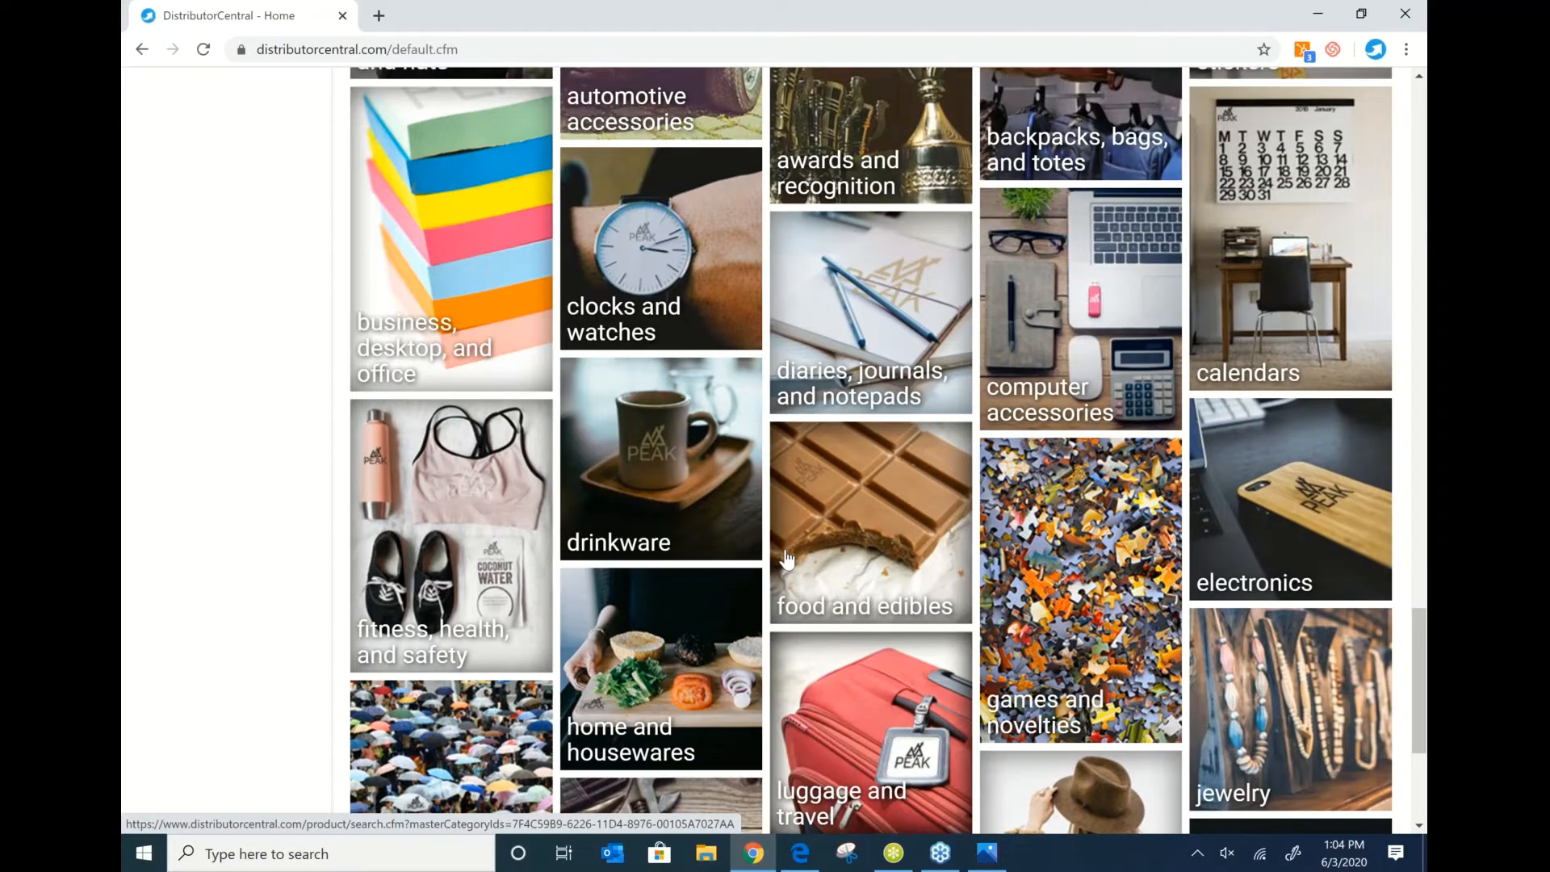
pyautogui.scroll(15, 788, 560)
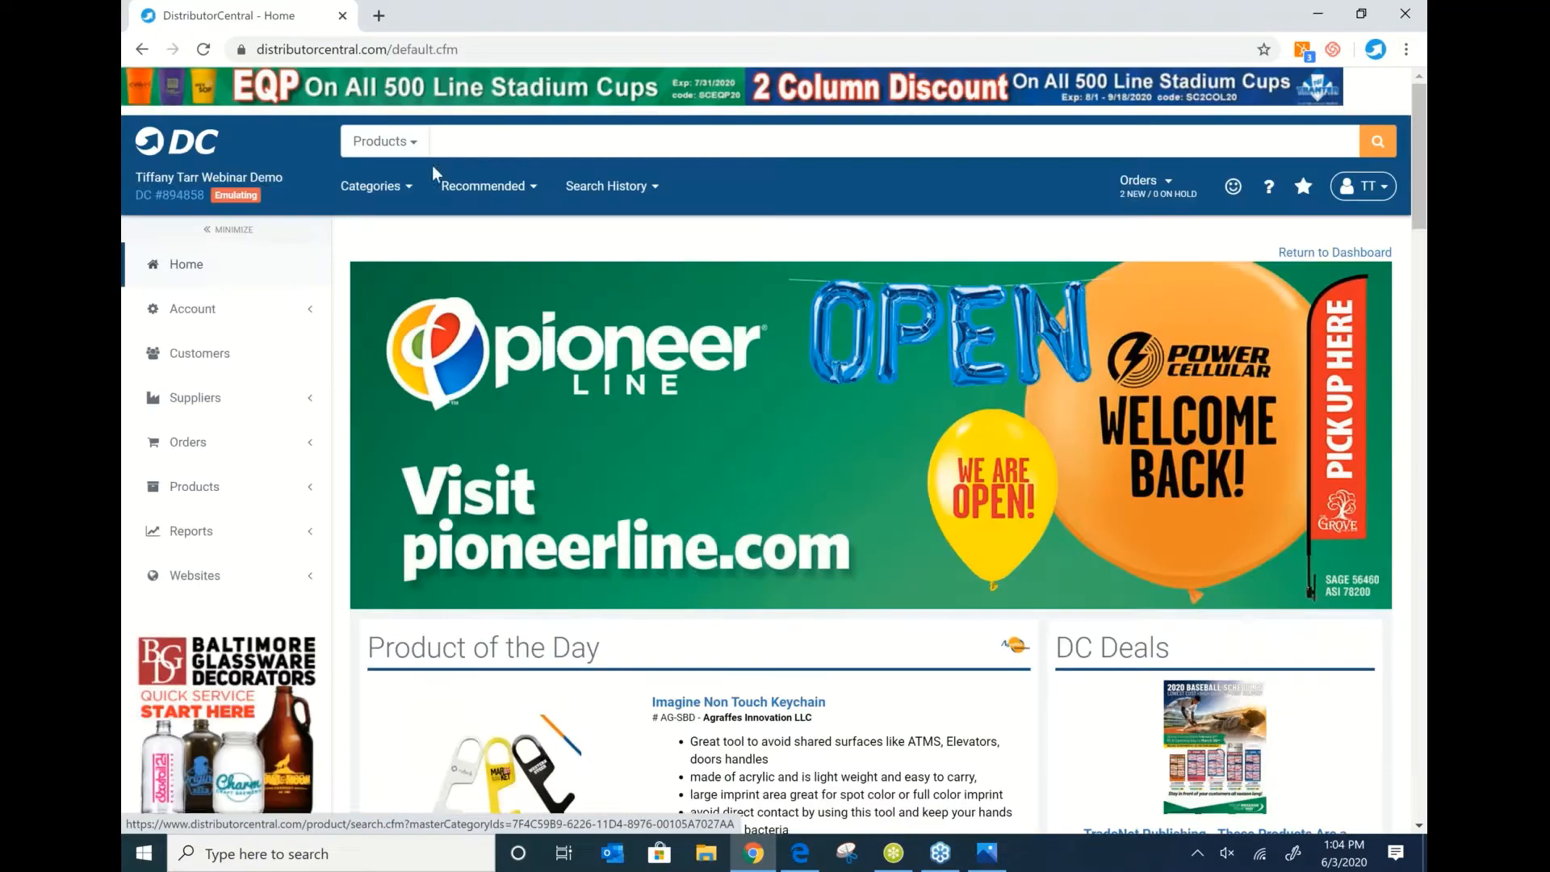
# Search the product catalogue for 'pen'.
pyautogui.click(510, 147)
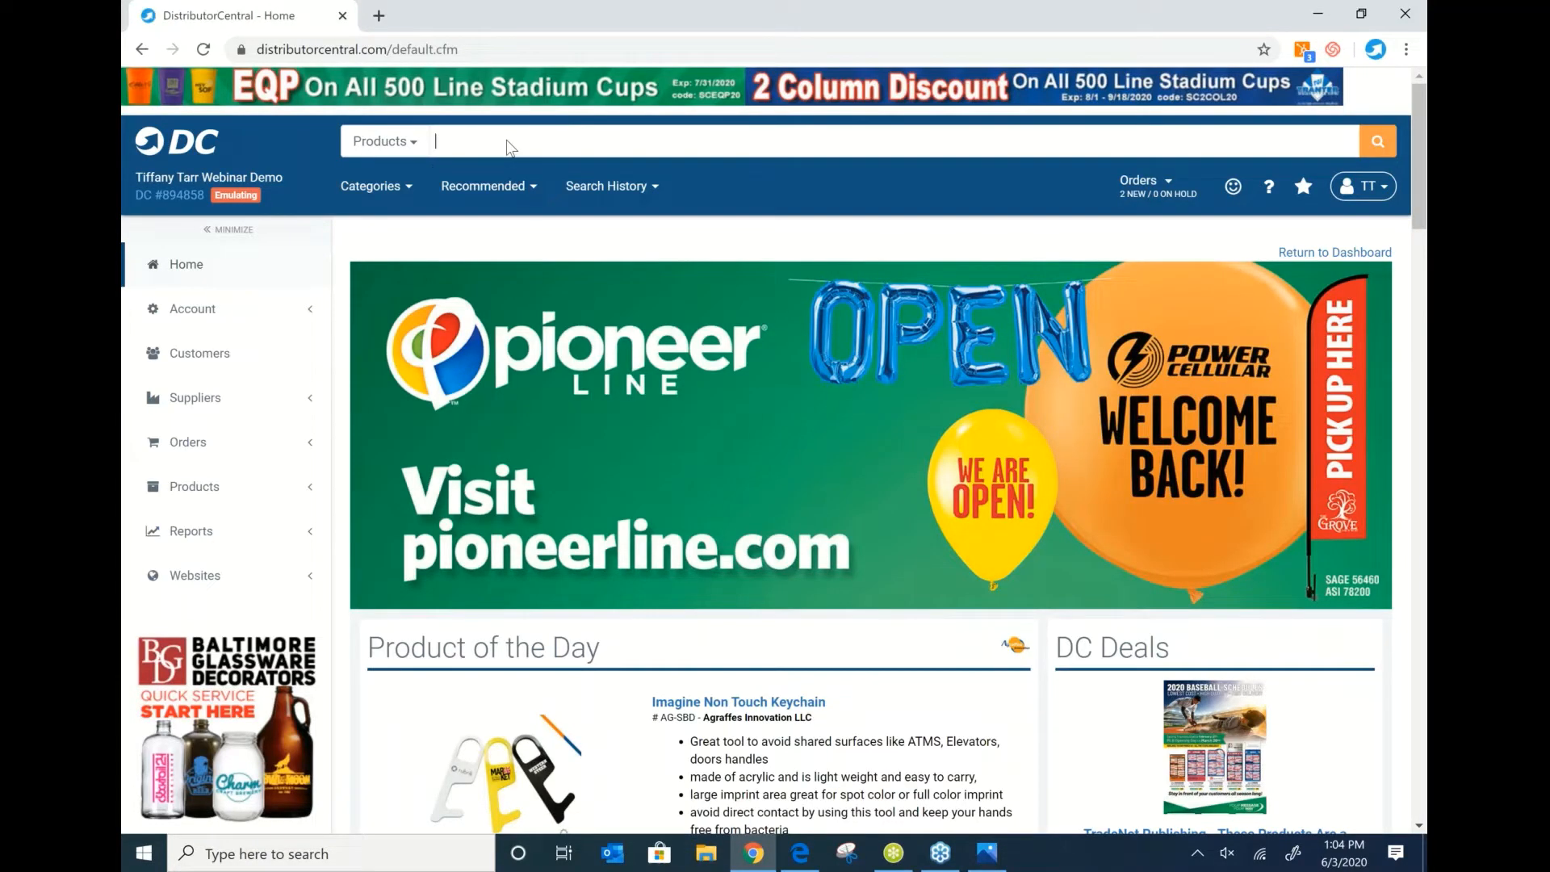
pyautogui.write('pen')
pyautogui.press('Return')
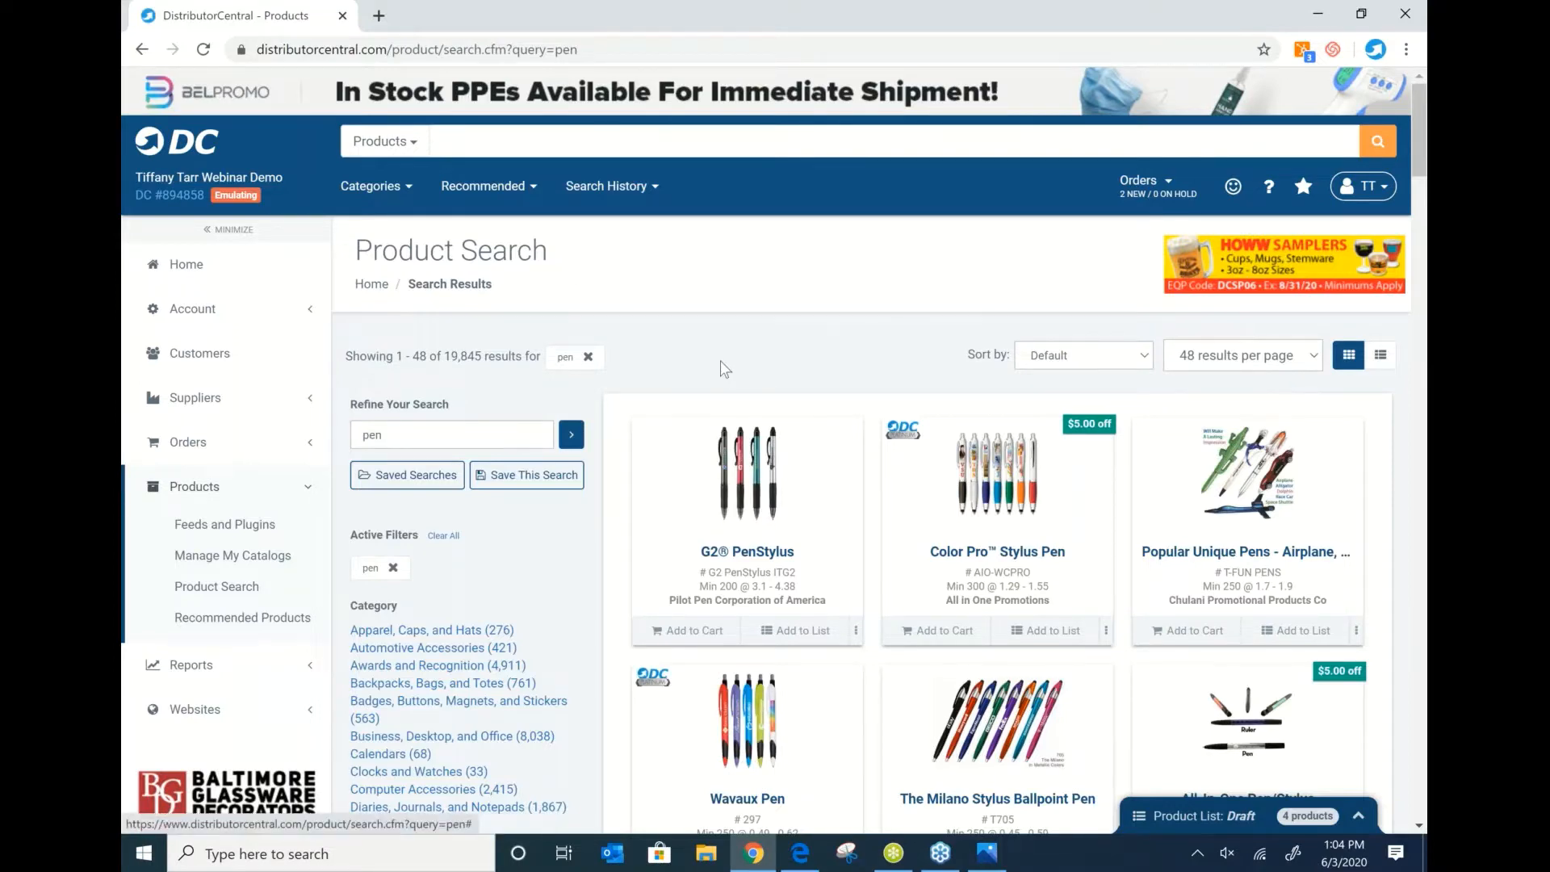
# Set a maximum price of 2.00 on the pen results.
pyautogui.scroll(-6, 506, 317)
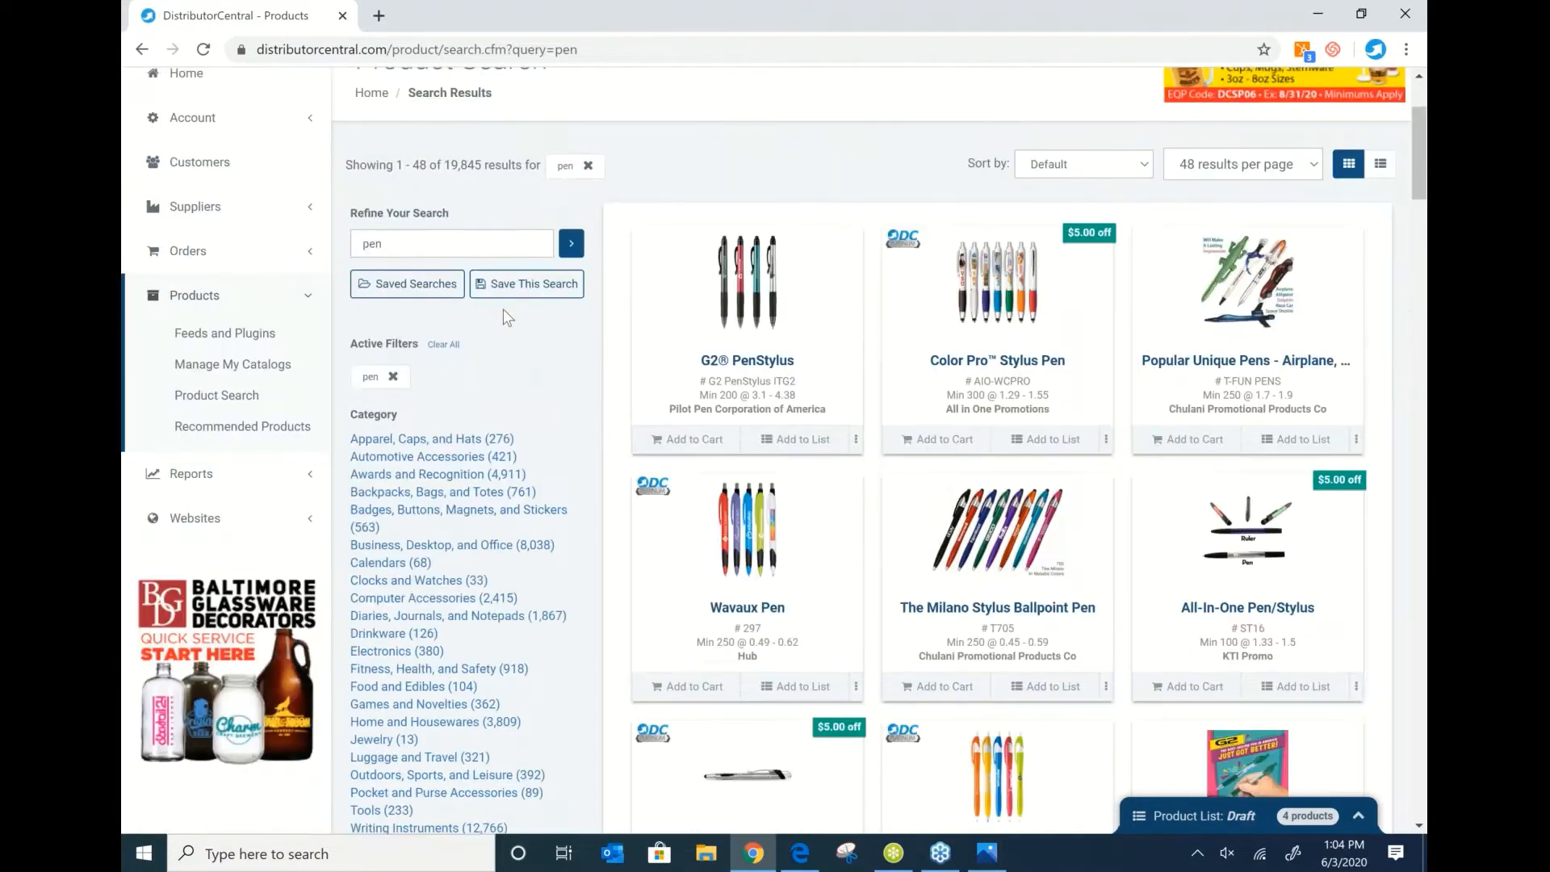
pyautogui.scroll(-1, 503, 315)
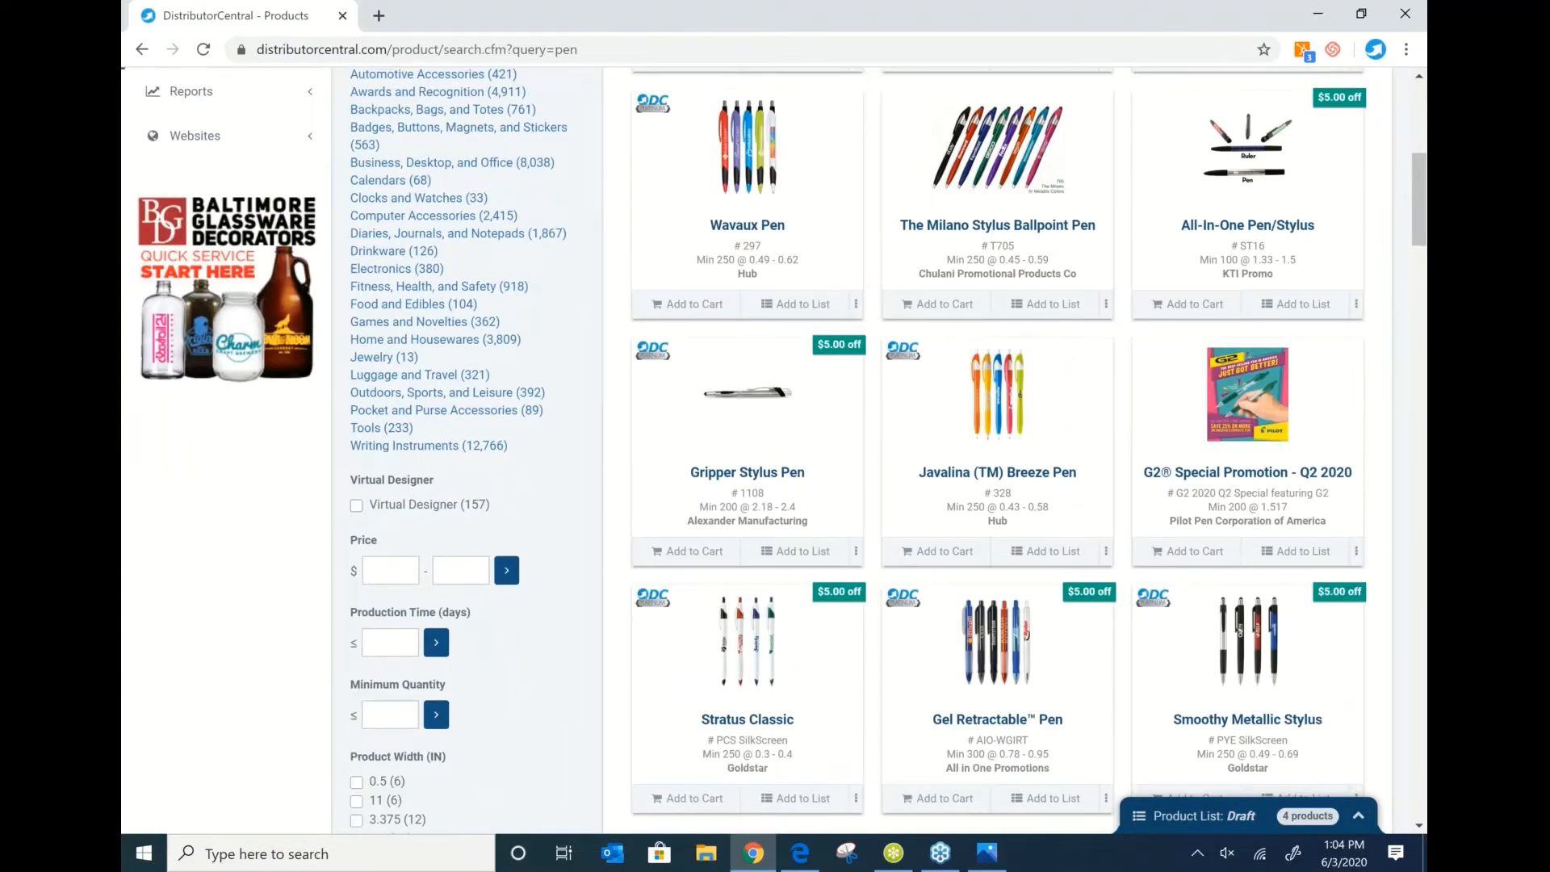
pyautogui.scroll(-1, 586, 482)
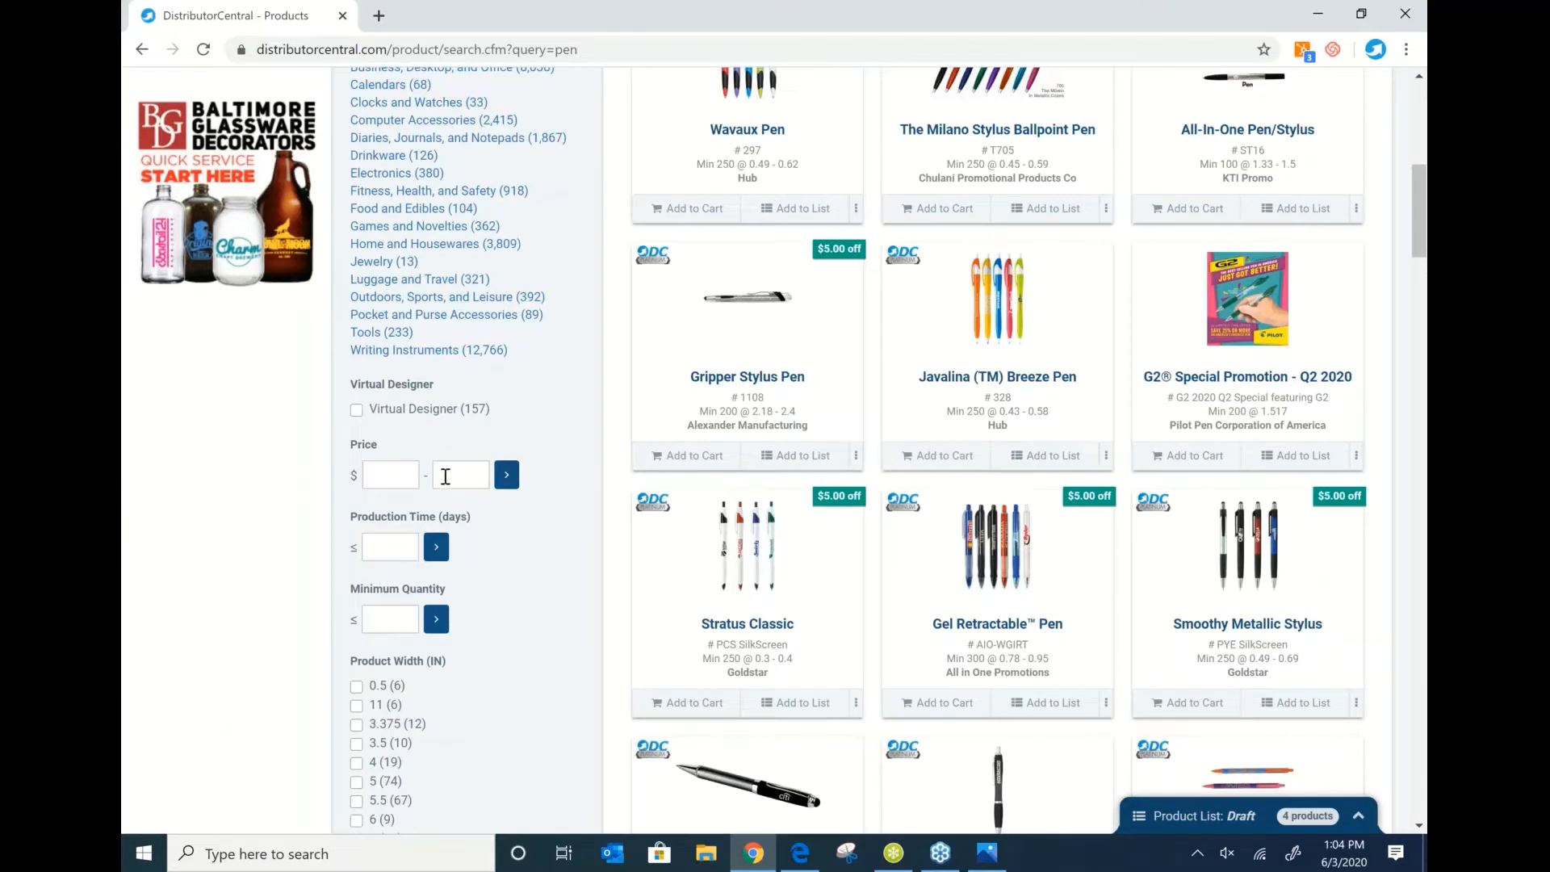
pyautogui.click(445, 475)
pyautogui.write('2.00')
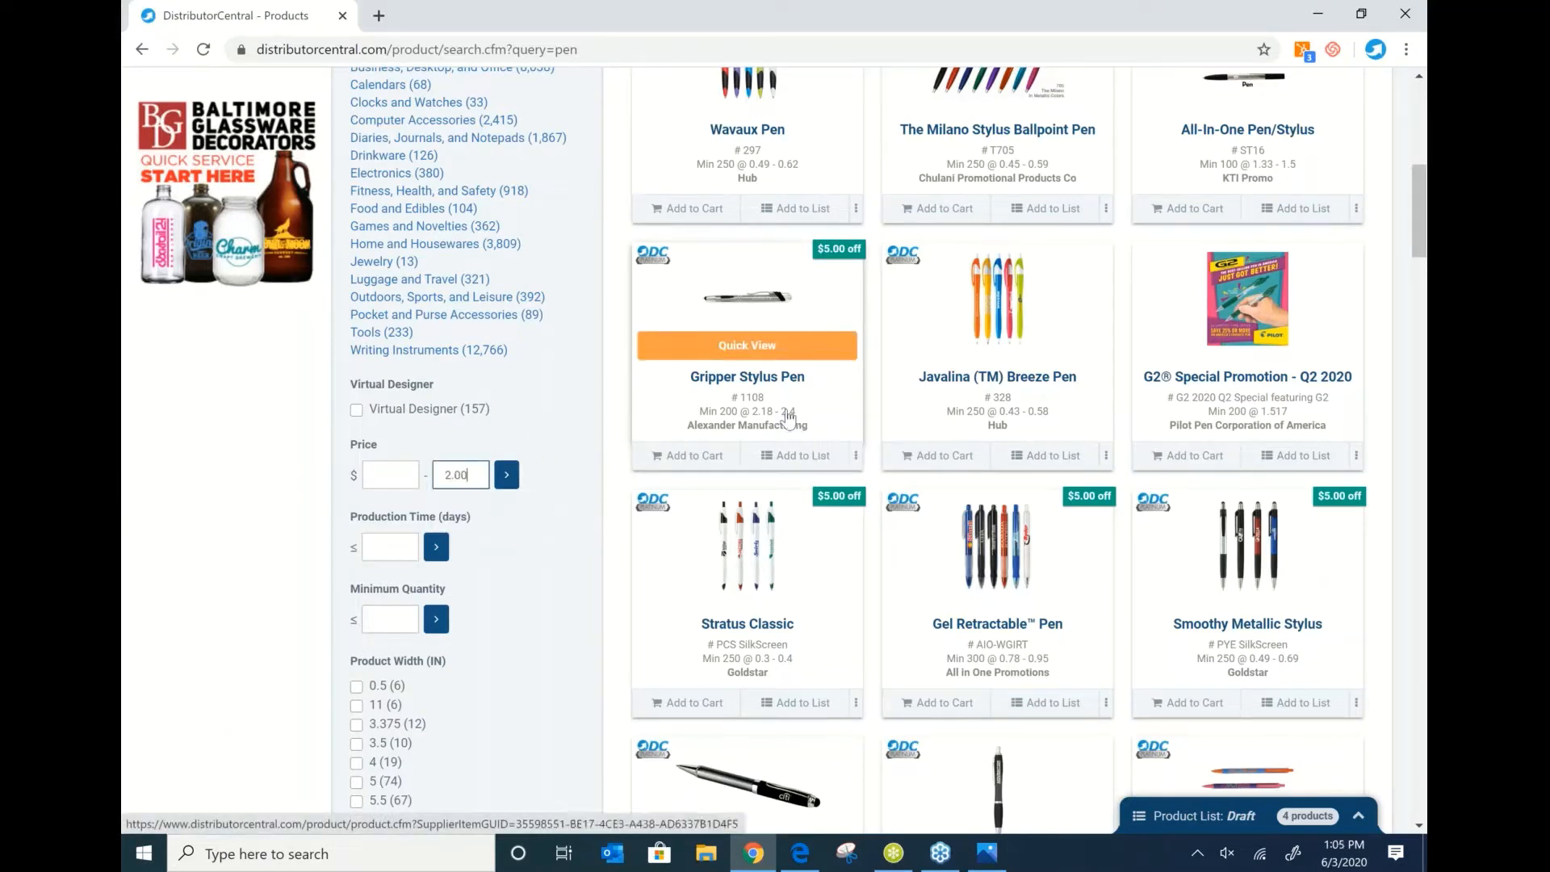
pyautogui.click(507, 476)
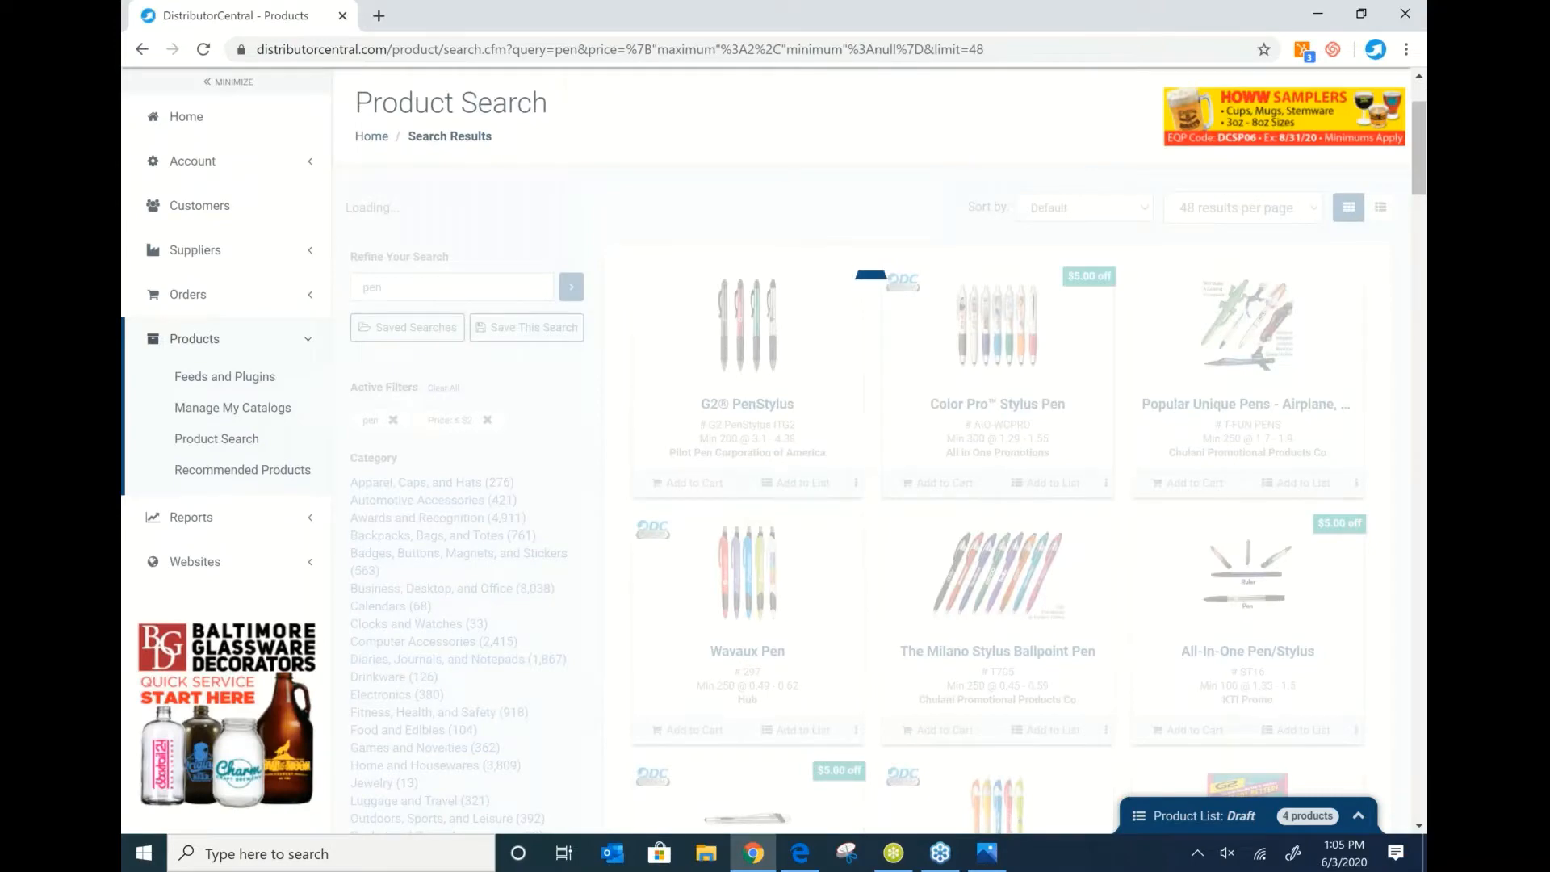
# Scroll through the pen results capped at $2, then back up toward the top.
pyautogui.scroll(-1, 855, 480)
pyautogui.scroll(-1, 851, 476)
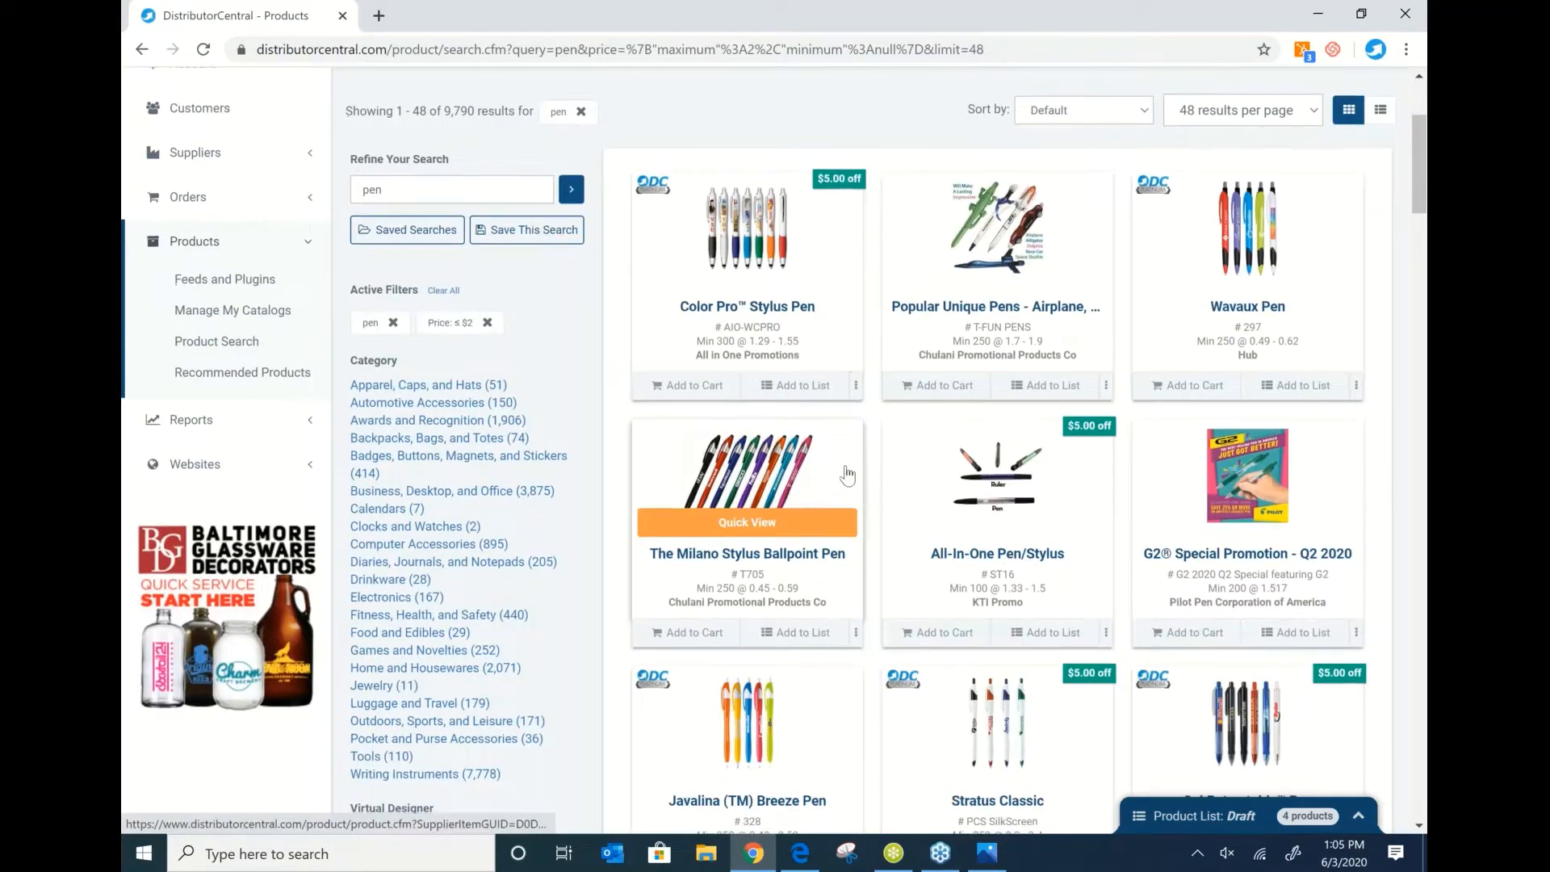
pyautogui.scroll(-19, 847, 476)
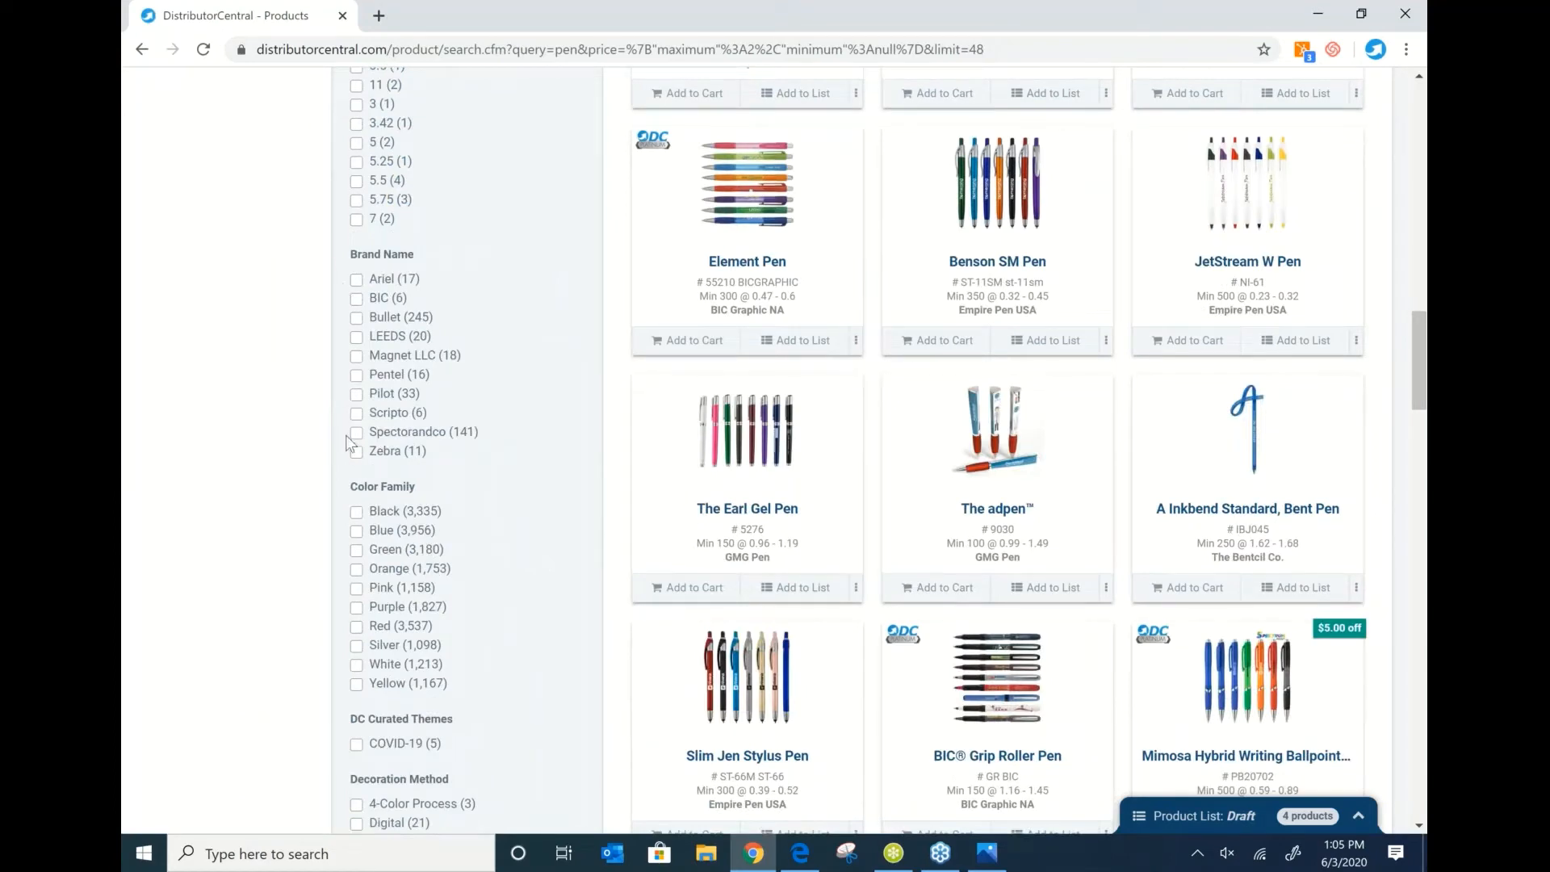
pyautogui.scroll(-5, 502, 440)
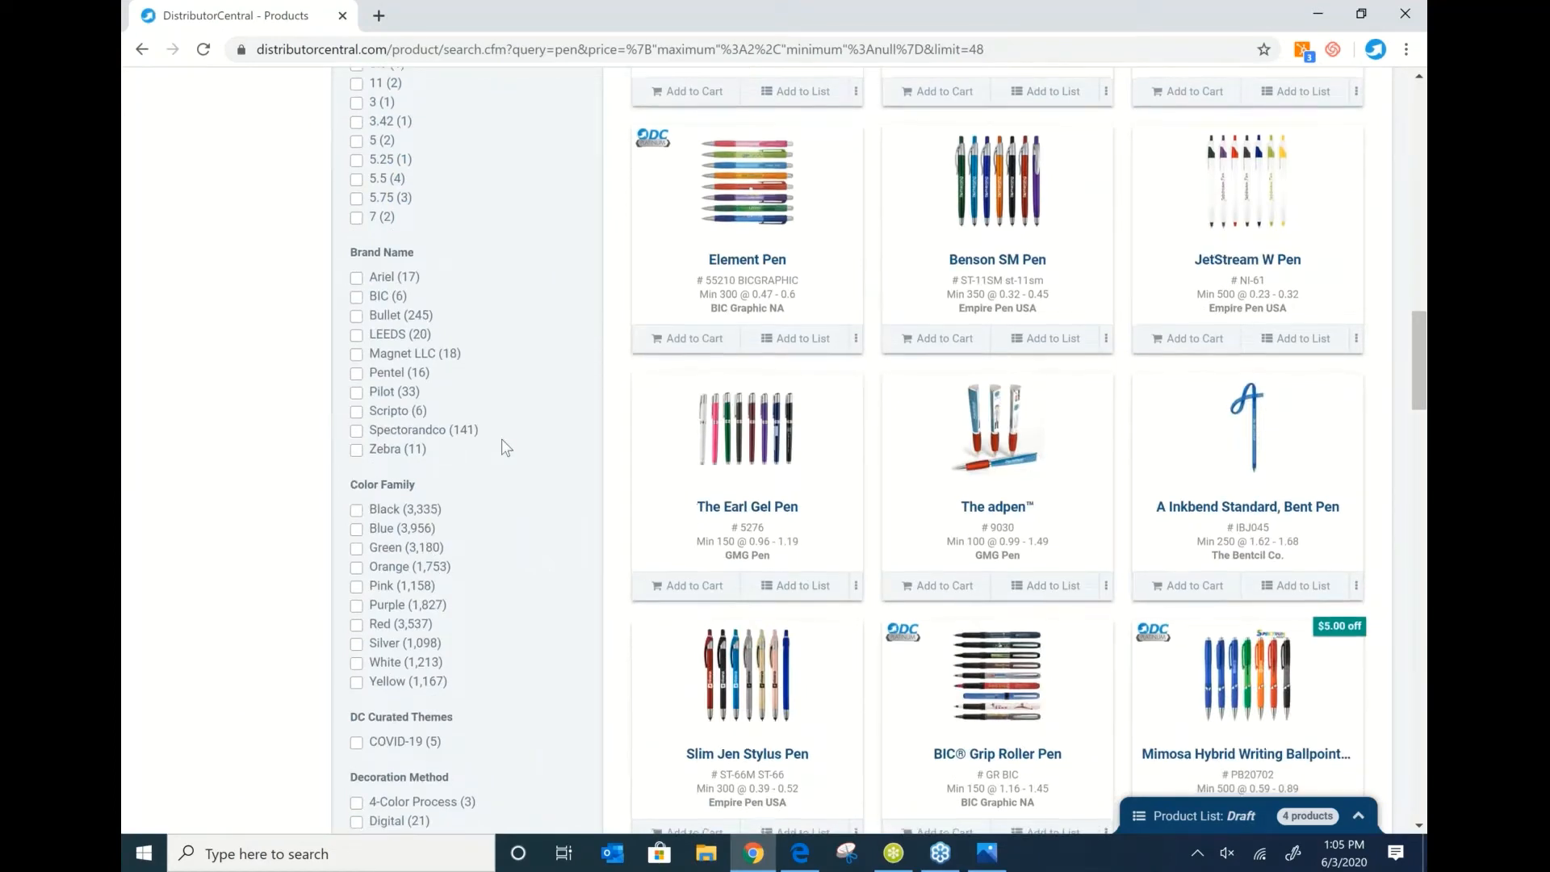
pyautogui.scroll(-1, 502, 440)
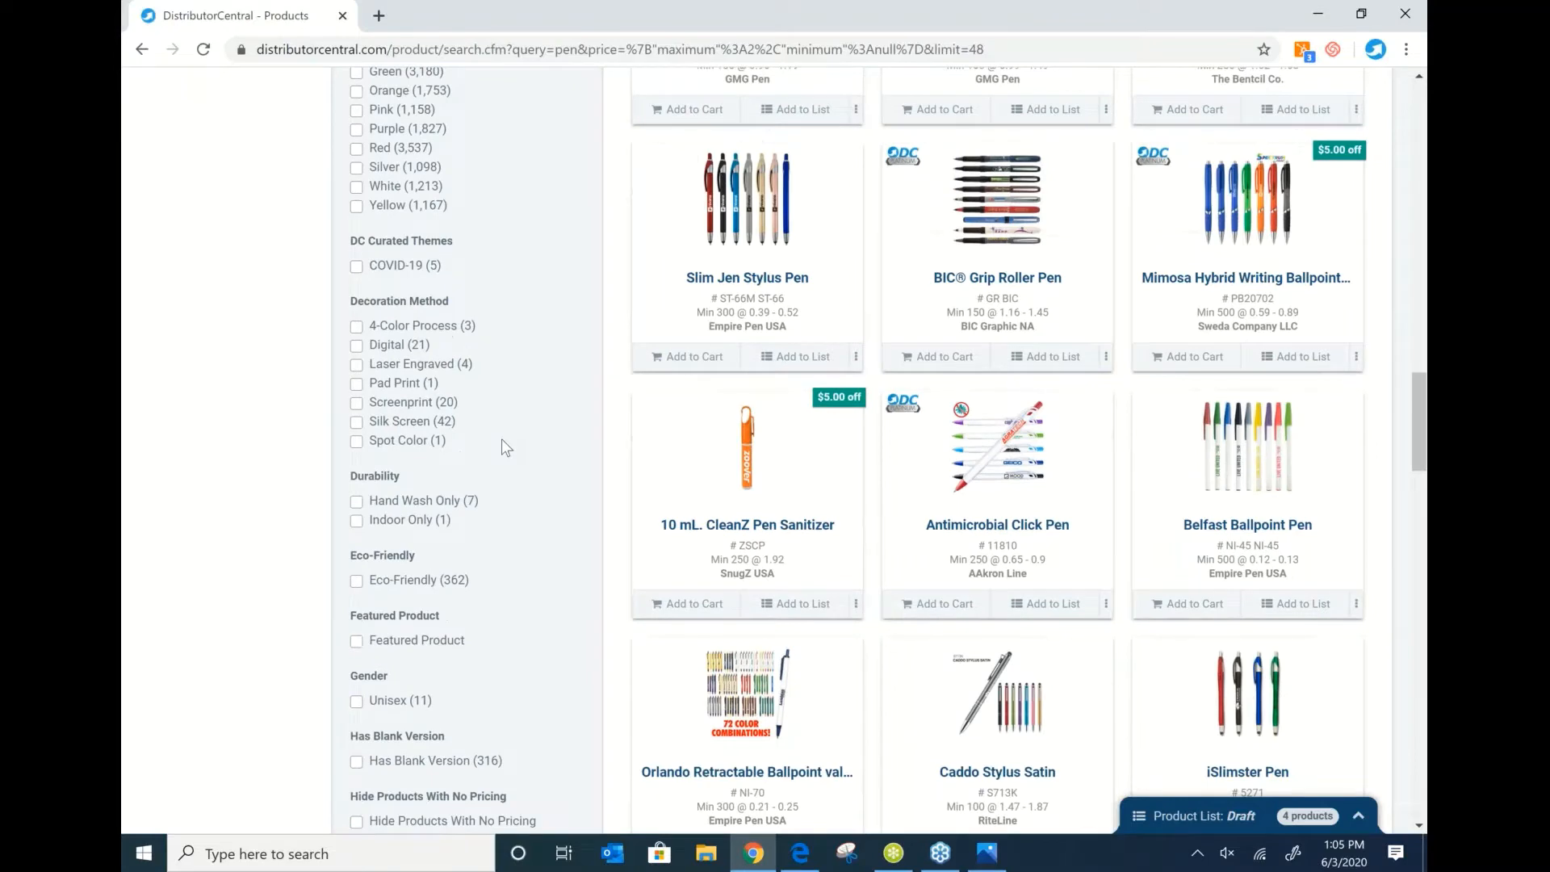
pyautogui.scroll(-5, 501, 438)
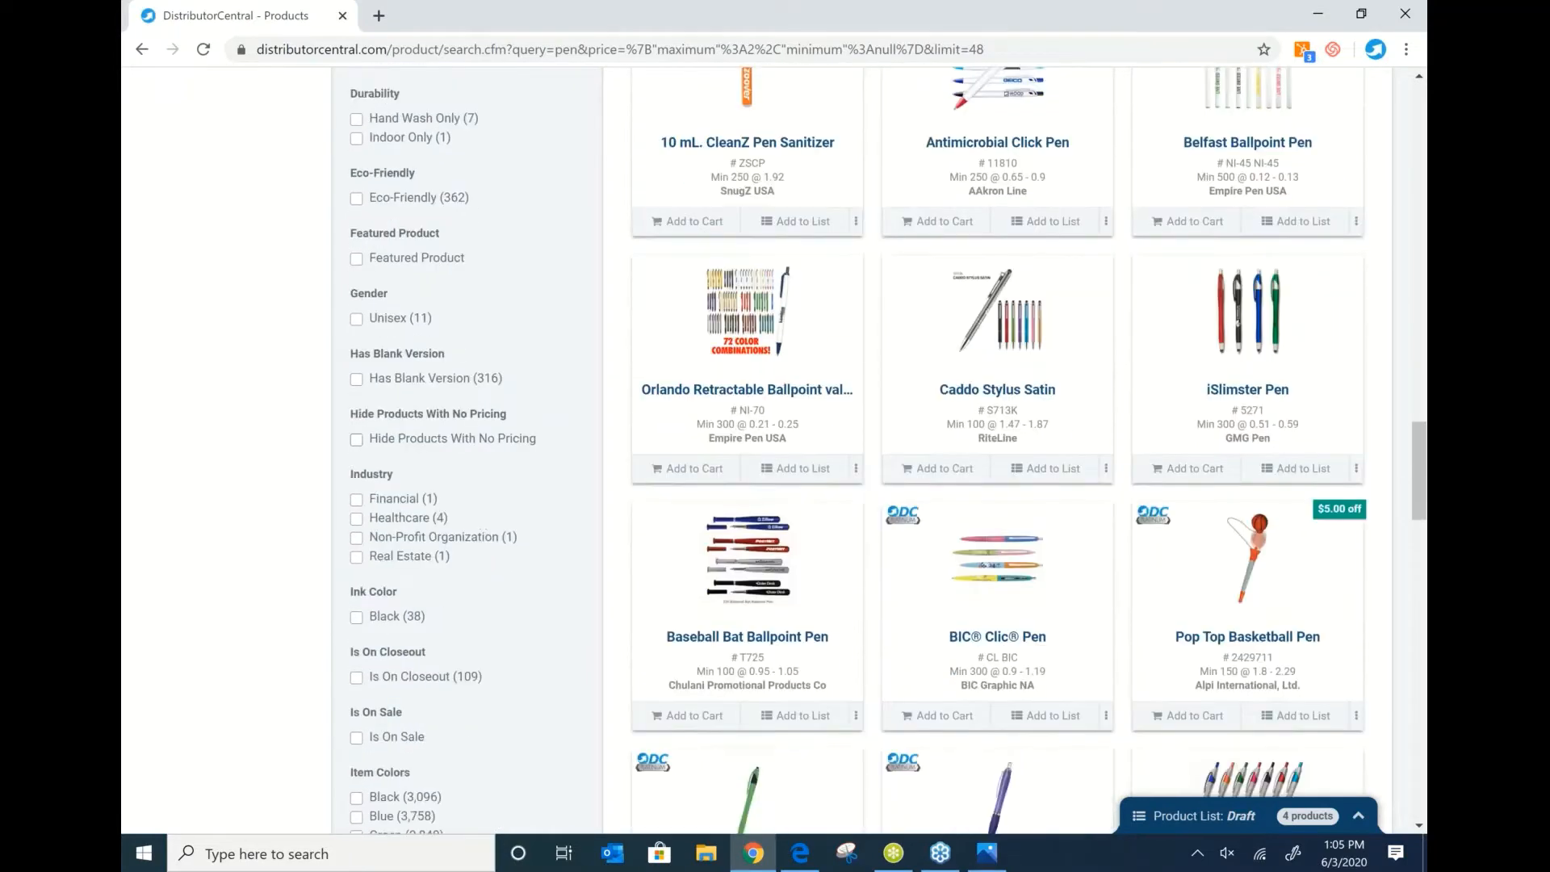
pyautogui.scroll(-4, 501, 438)
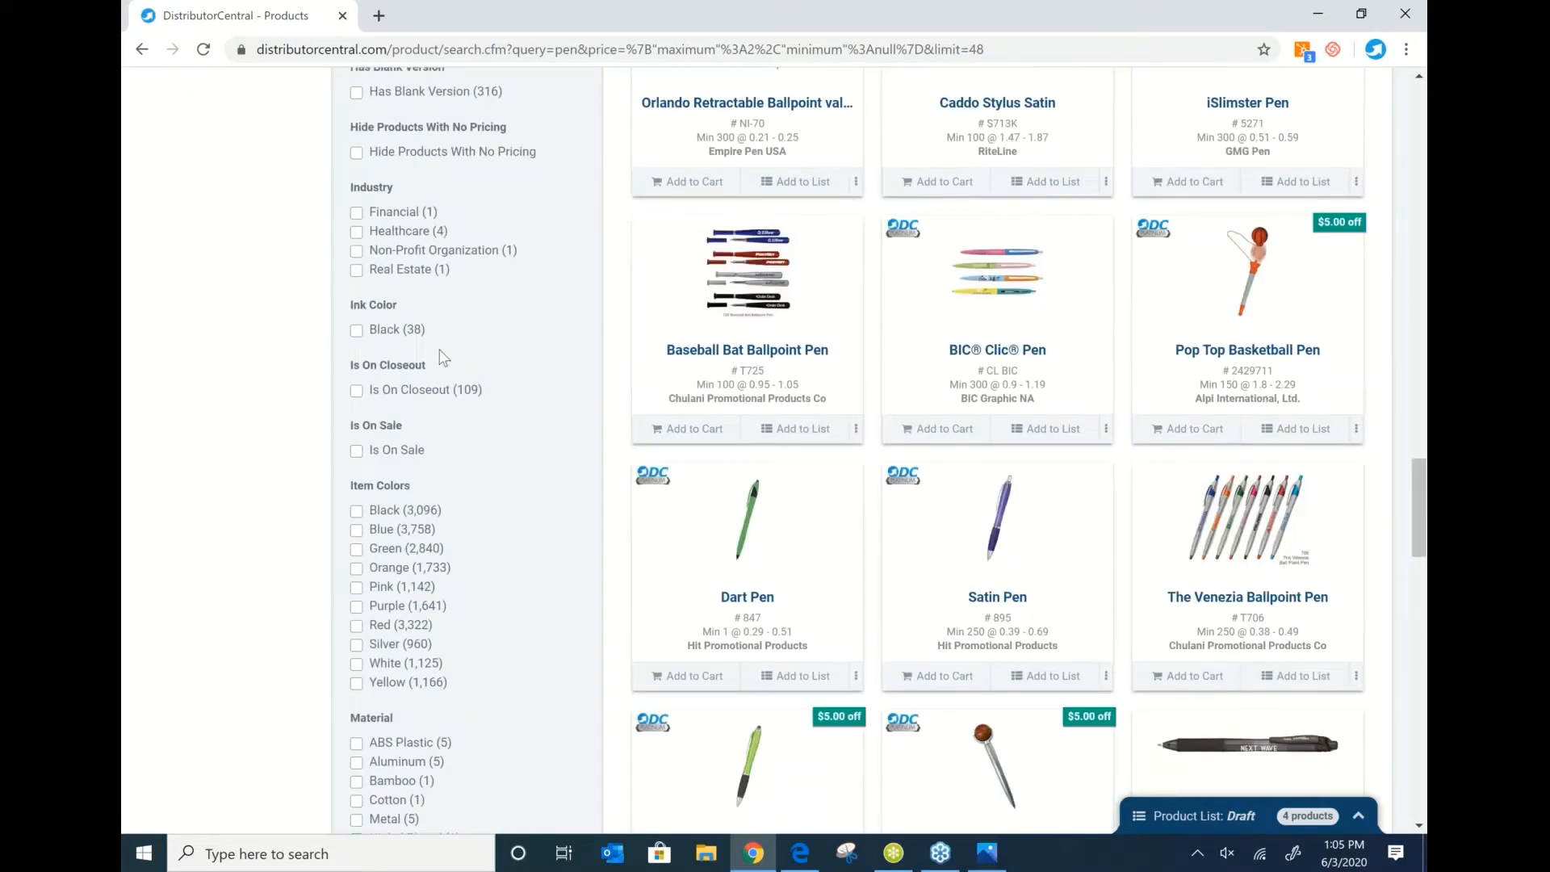
pyautogui.scroll(-4, 443, 358)
pyautogui.scroll(-10, 444, 358)
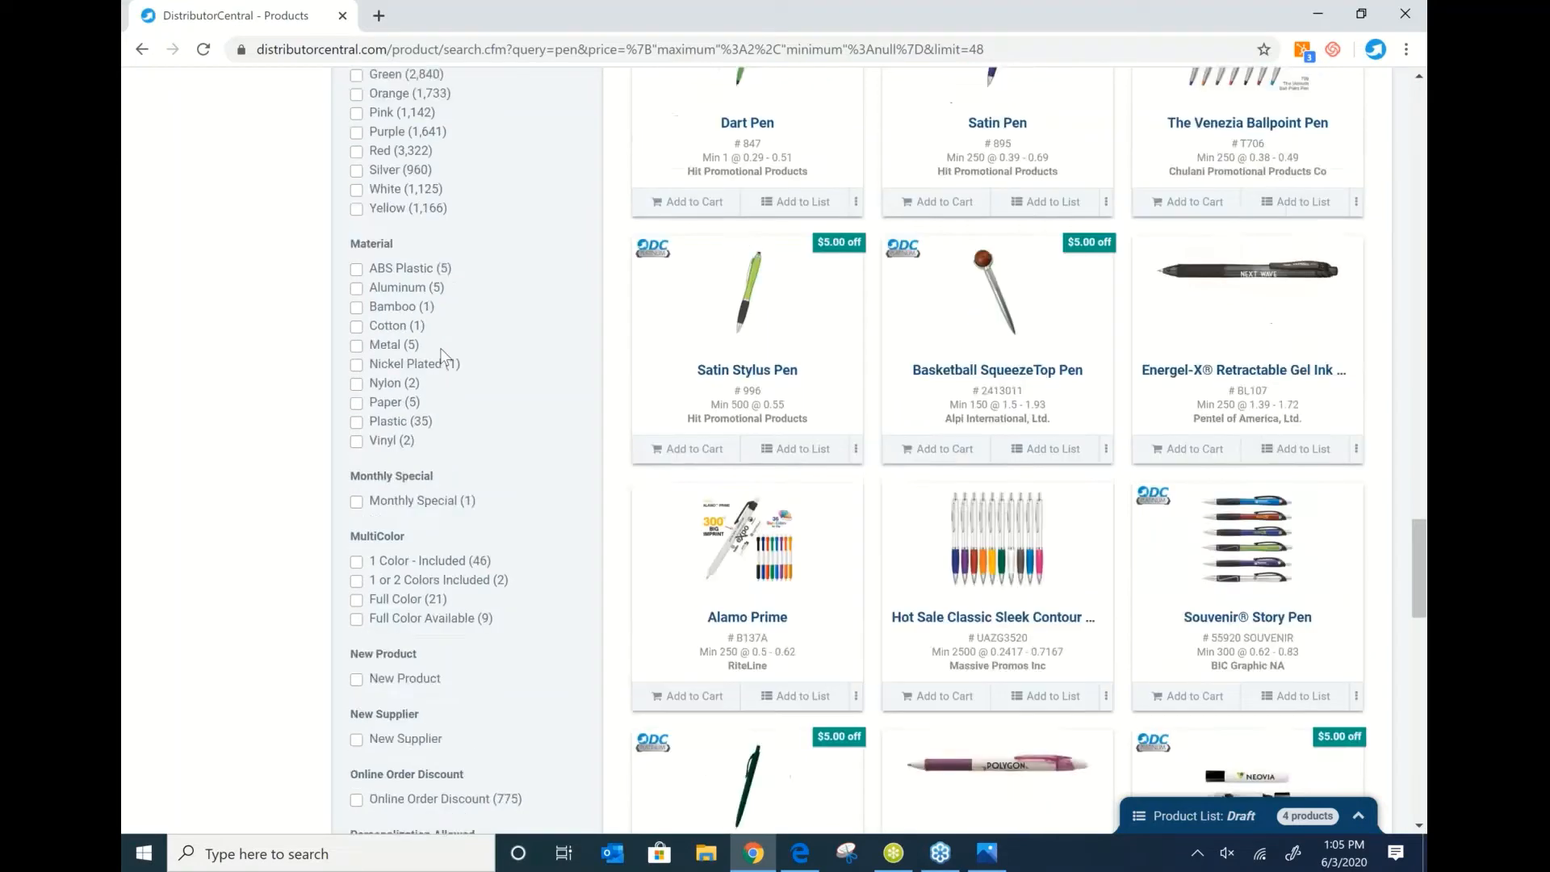
pyautogui.scroll(-3, 772, 450)
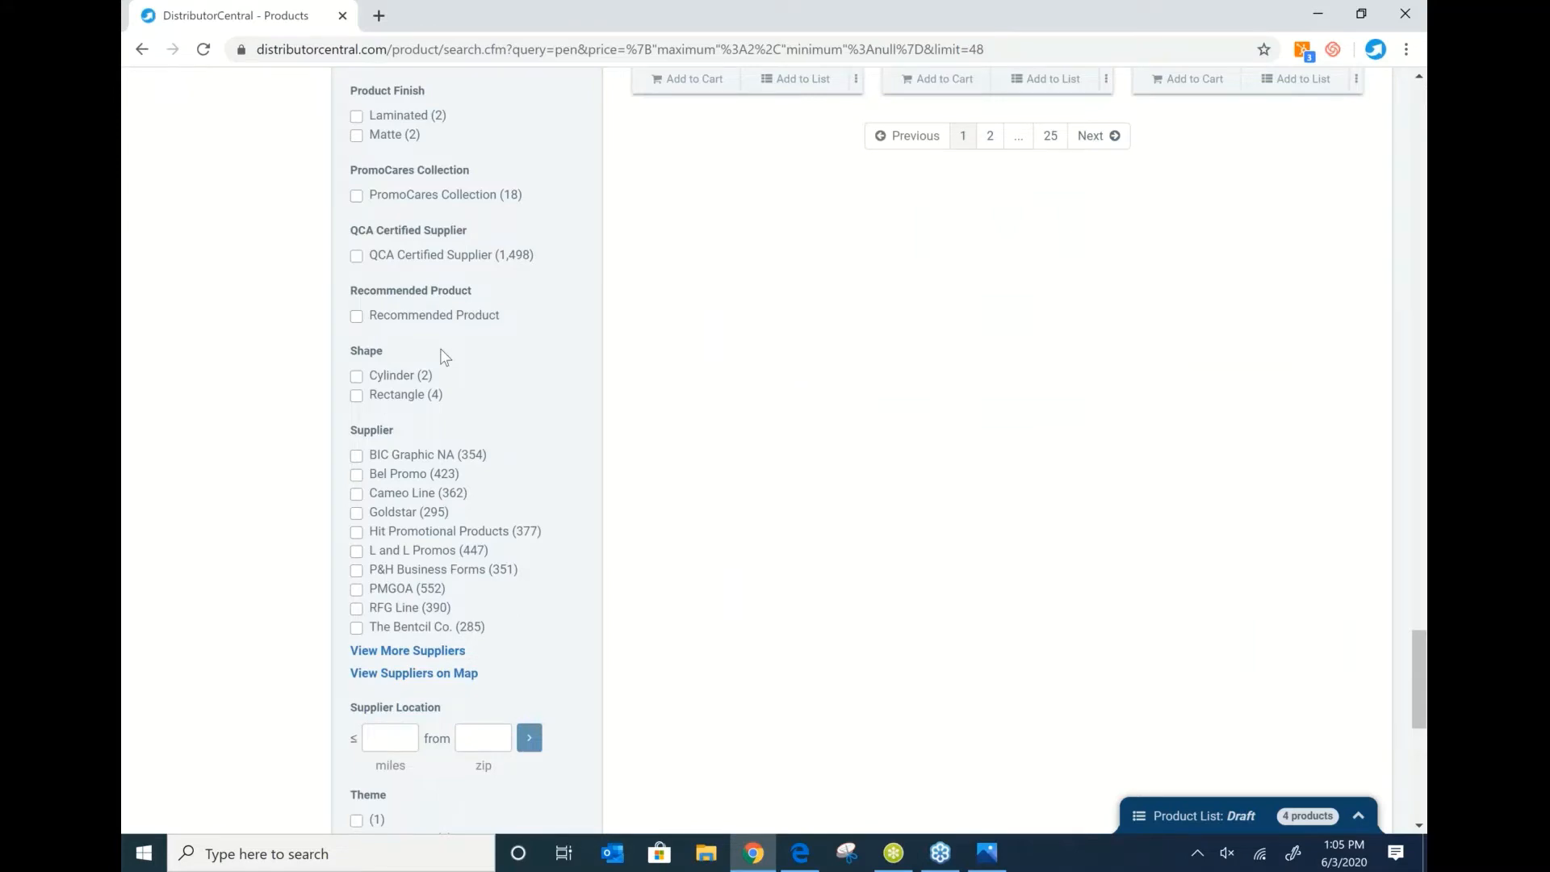
pyautogui.scroll(15, 443, 357)
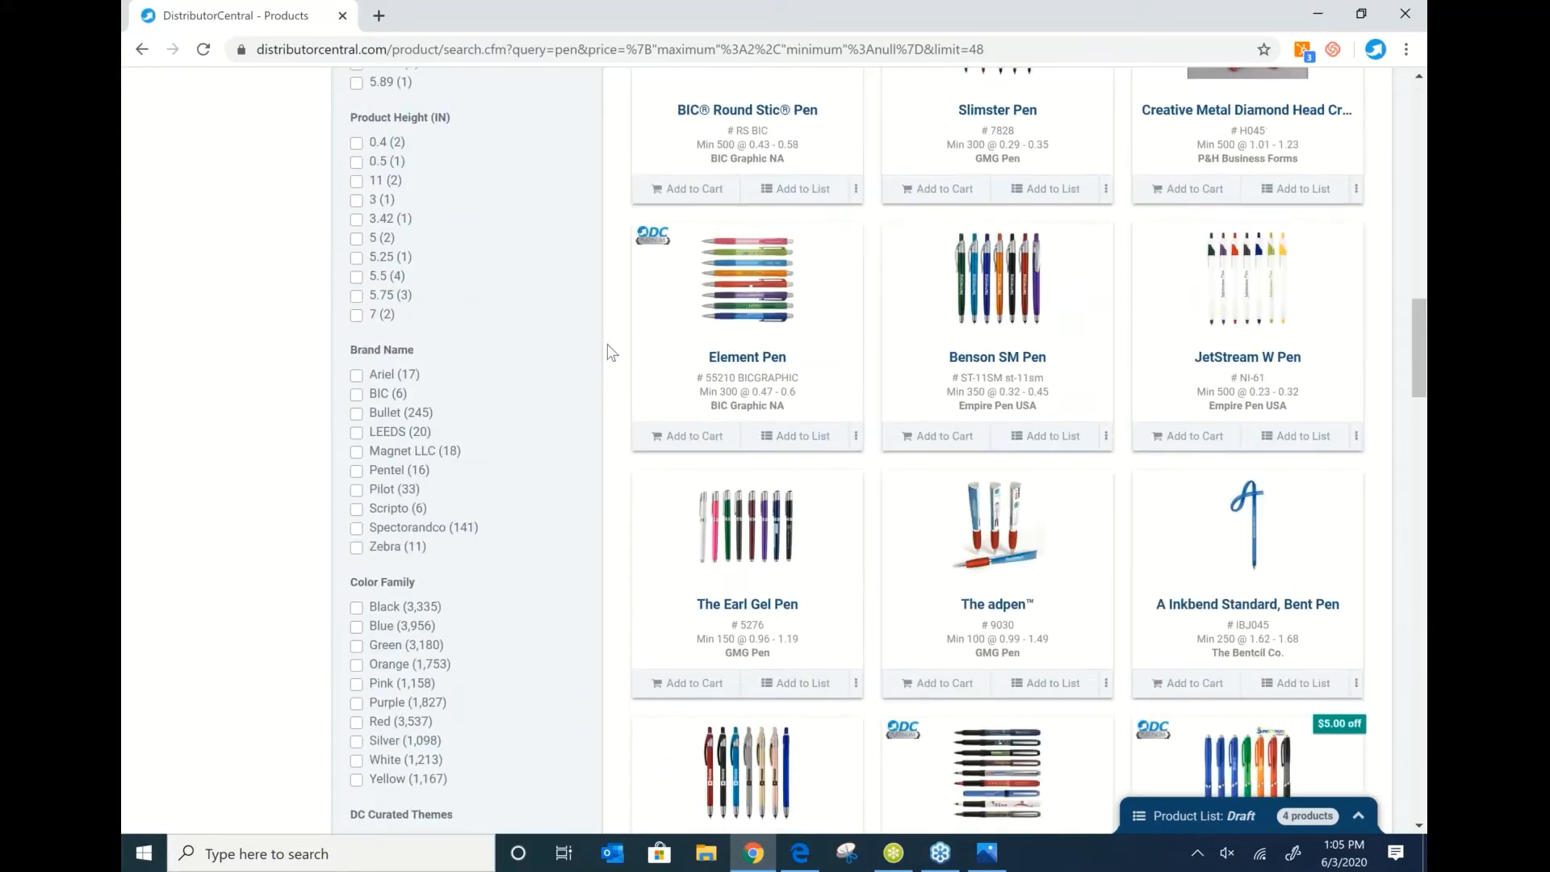
pyautogui.scroll(3, 609, 351)
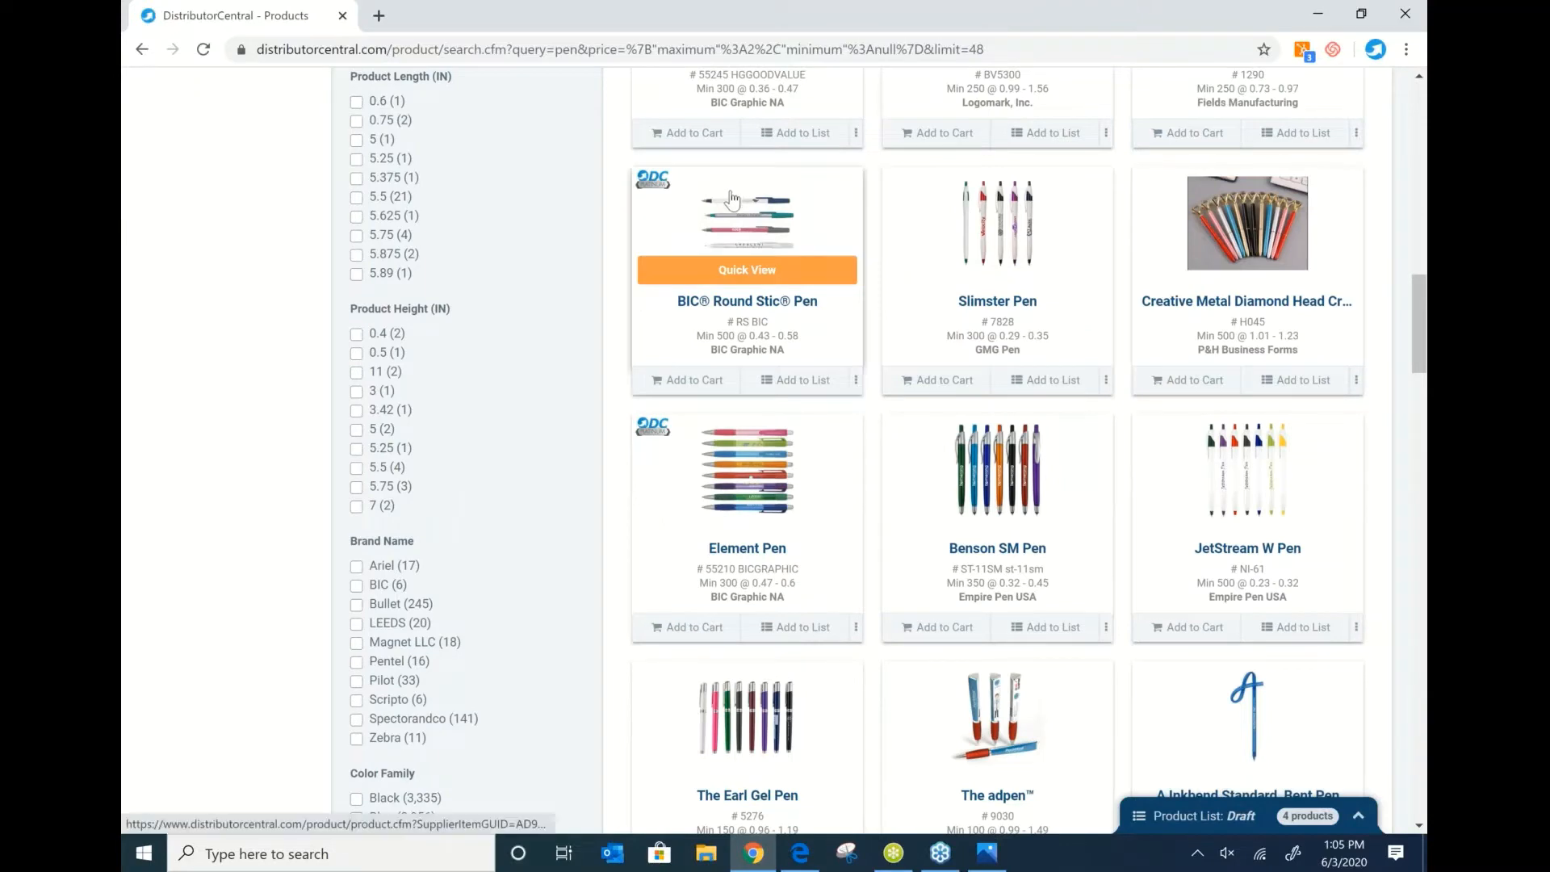
pyautogui.scroll(7, 732, 199)
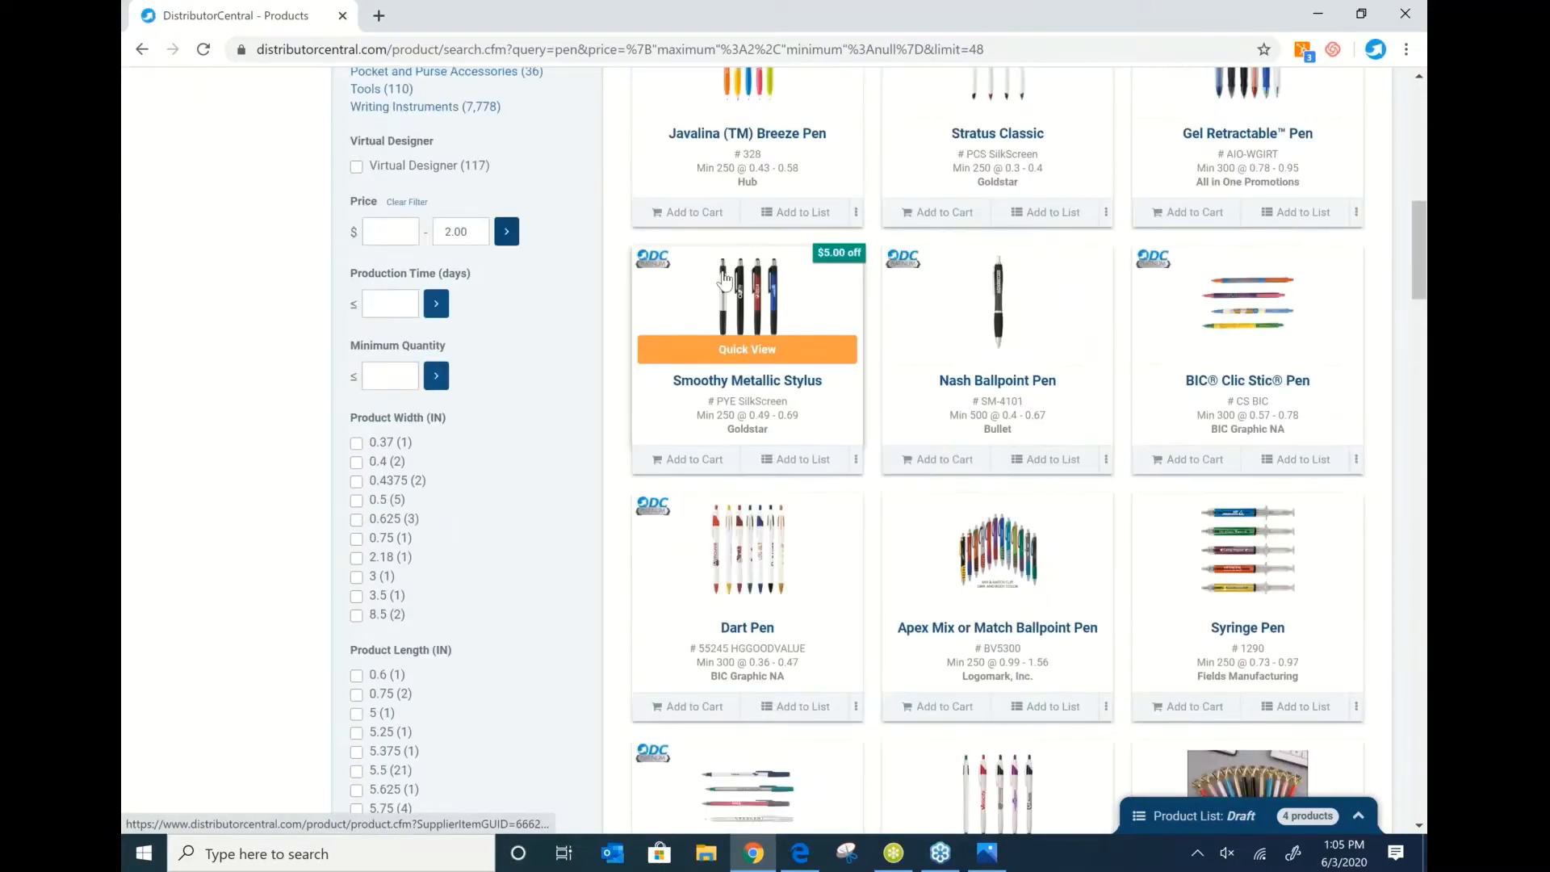
pyautogui.scroll(11, 724, 279)
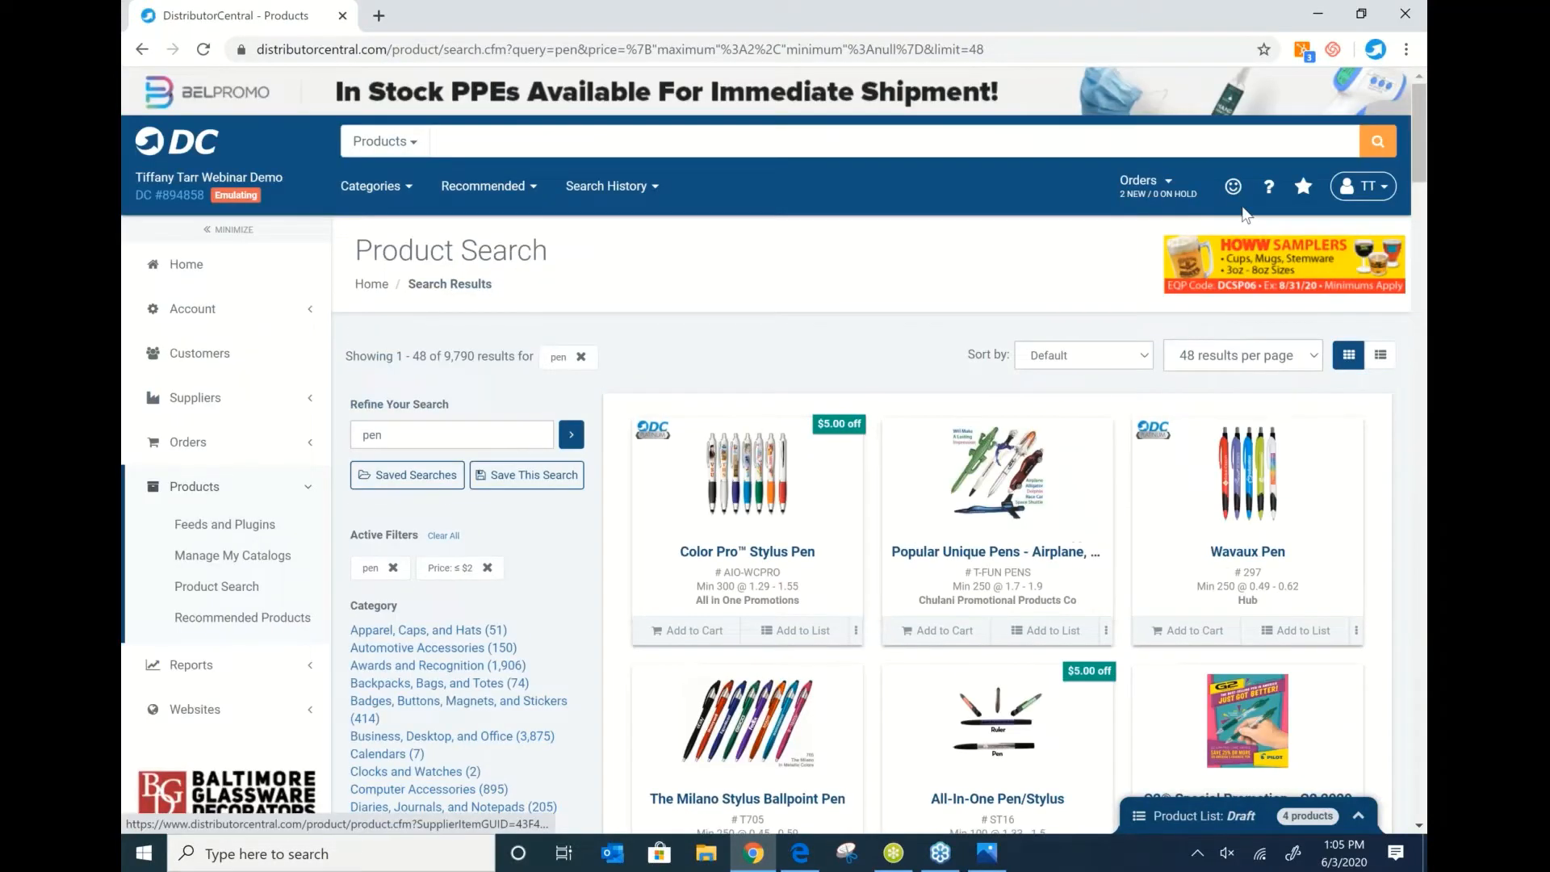
# Open the Product Details page for Wavaux Pen #297.
pyautogui.click(819, 9)
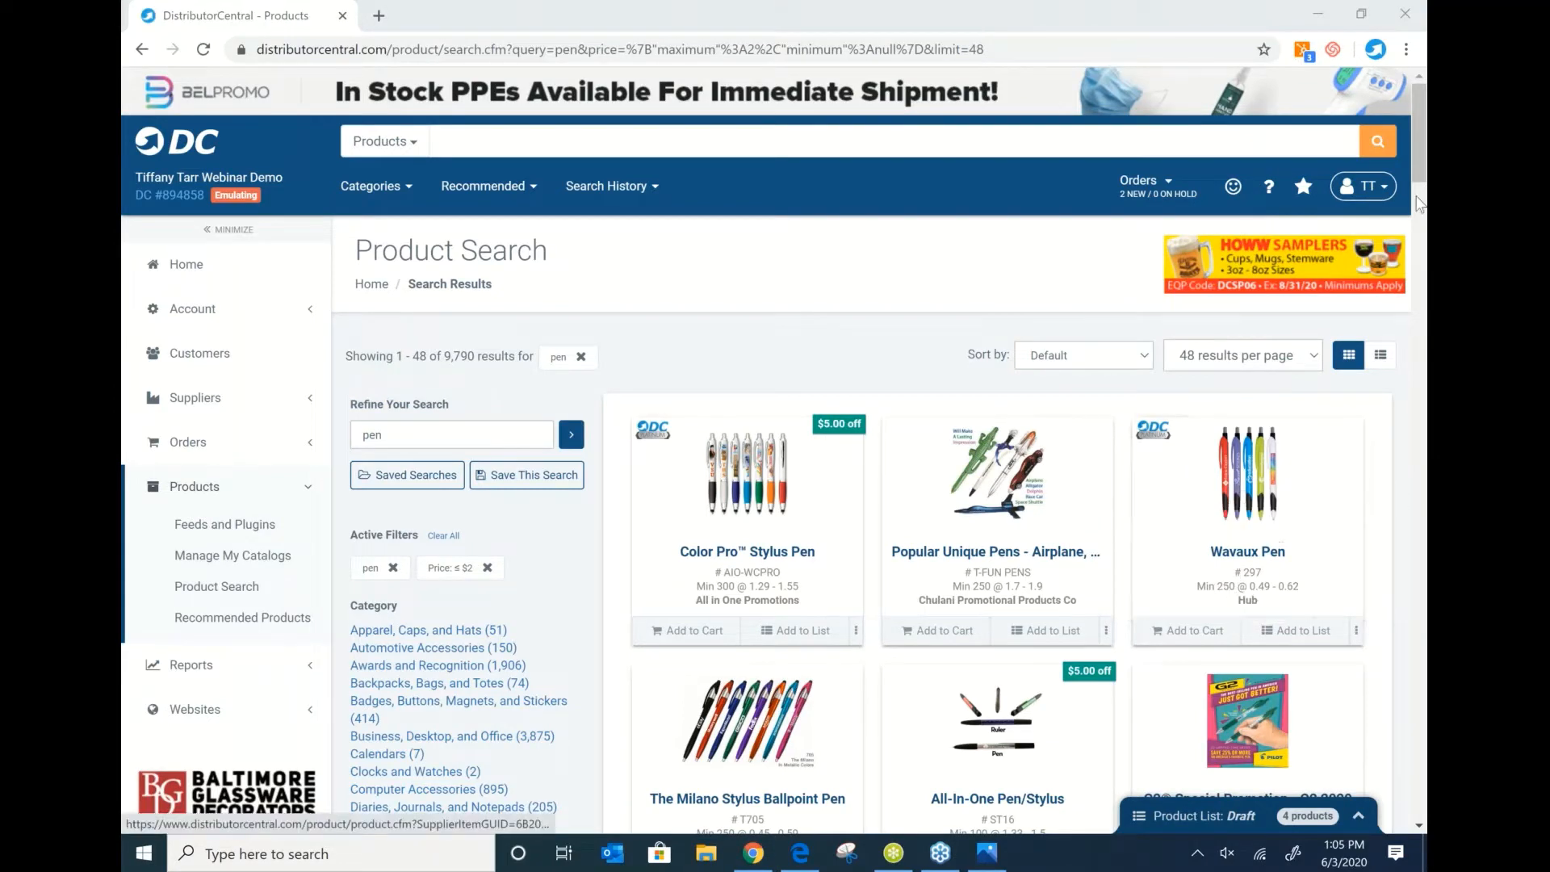
pyautogui.moveTo(1420, 142)
pyautogui.mouseDown()
pyautogui.moveTo(1423, 185)
pyautogui.moveTo(1423, 166)
pyautogui.mouseUp()
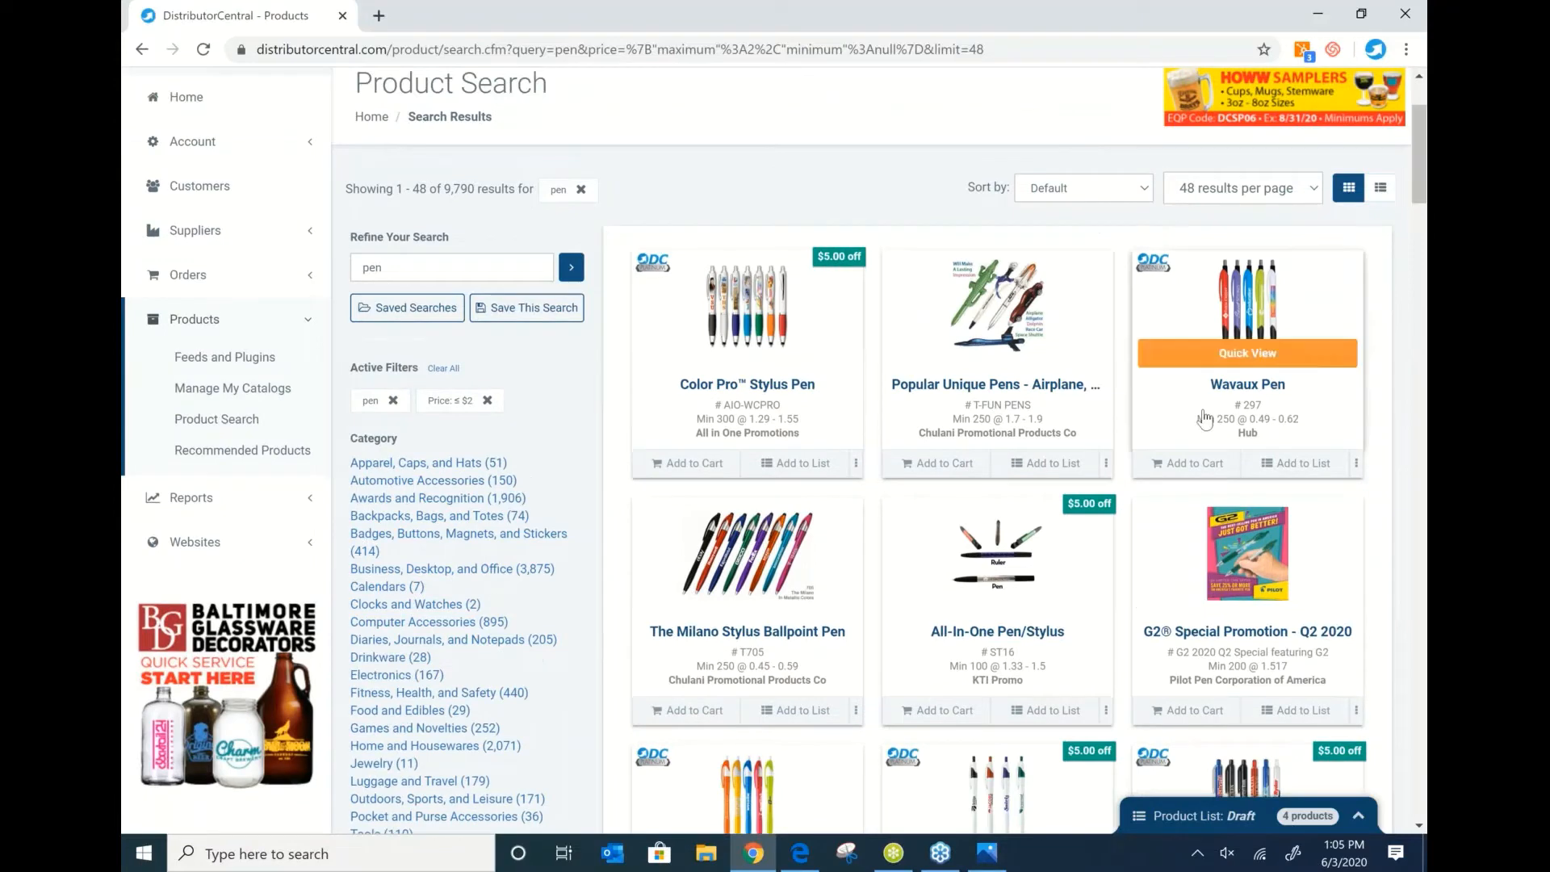
pyautogui.click(1235, 328)
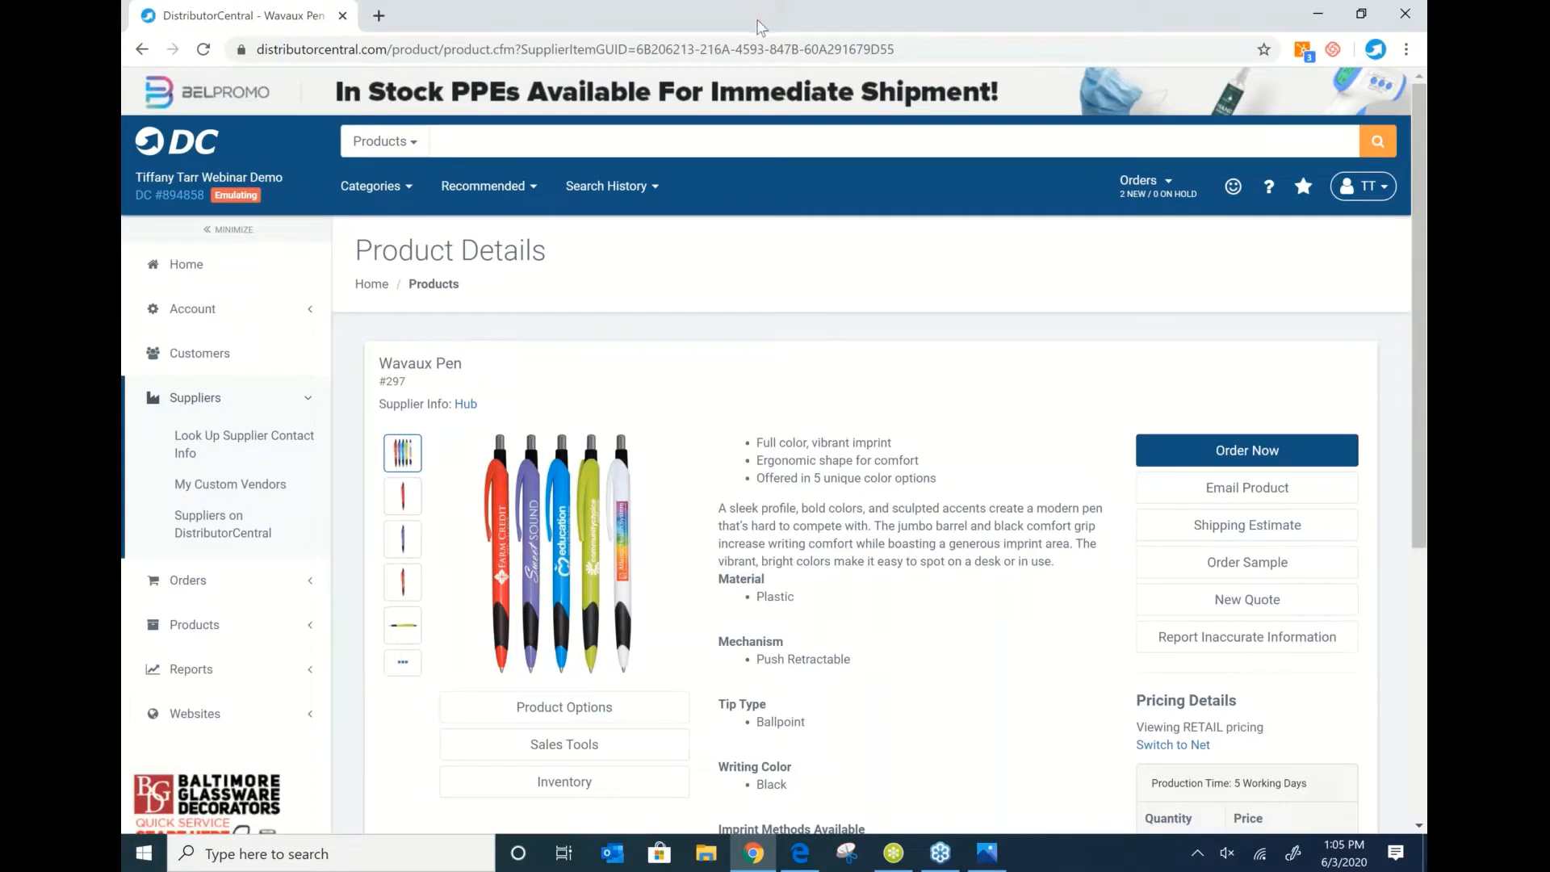
pyautogui.click(525, 20)
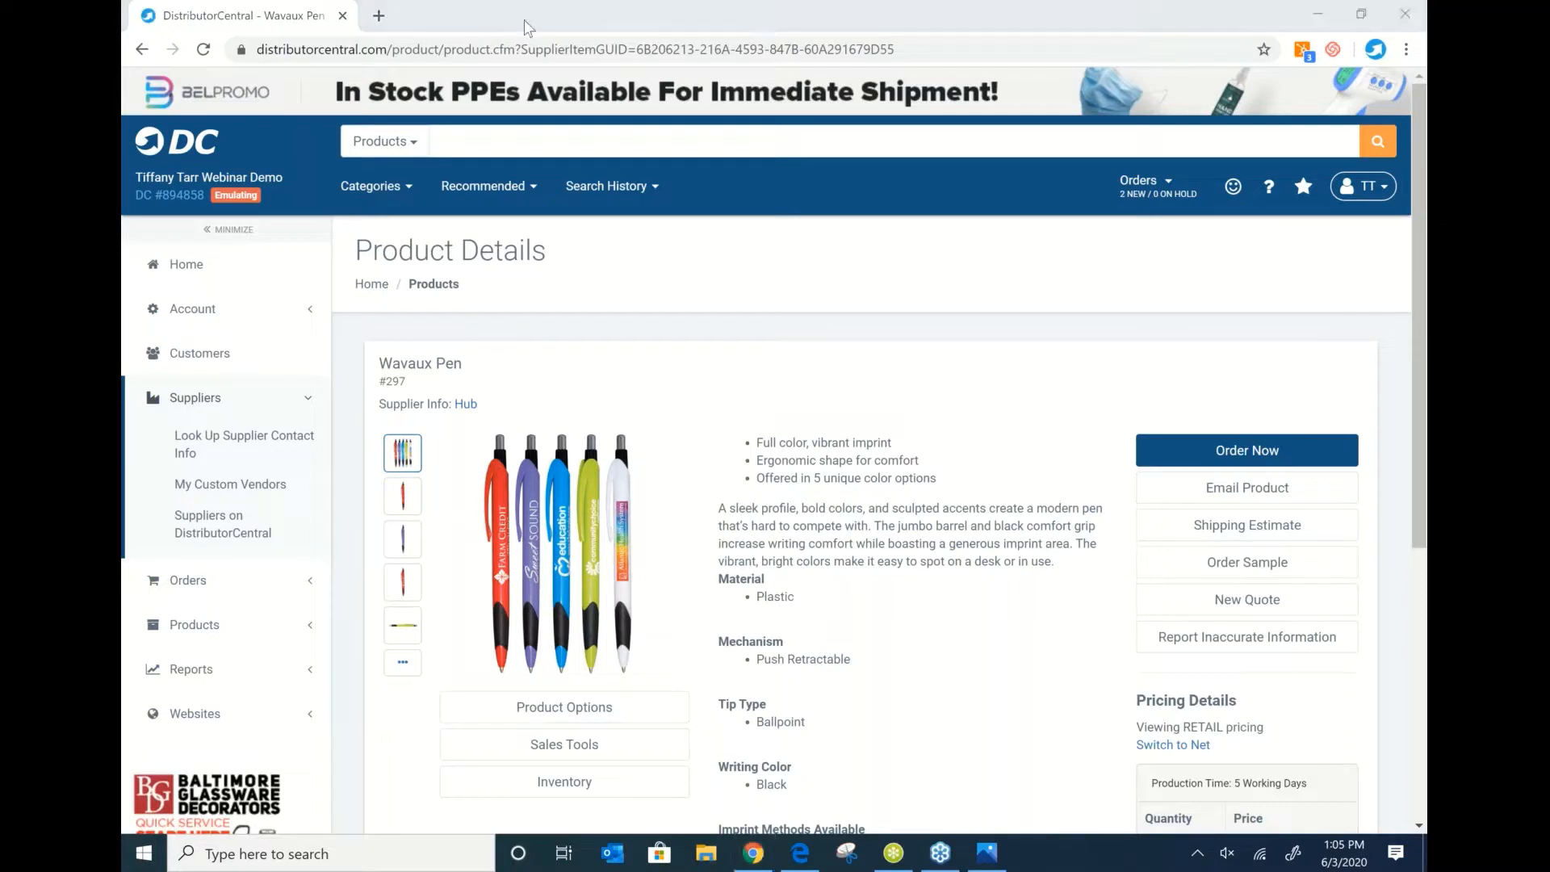
# Start an order for the Wavaux Pen with a quantity of 250.
pyautogui.click(1265, 457)
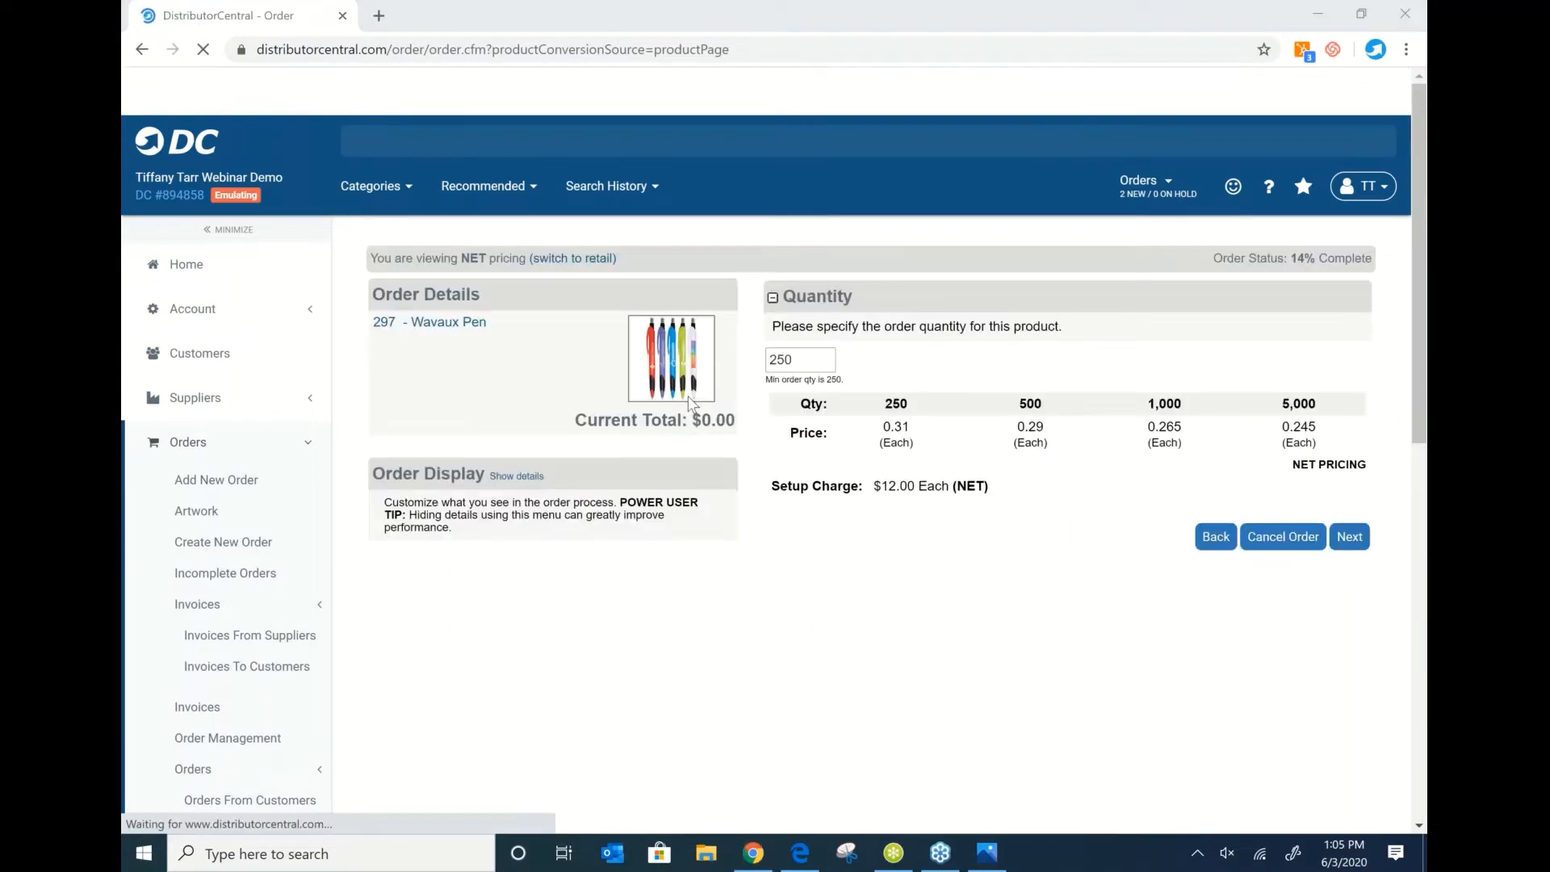
pyautogui.doubleClick(806, 370)
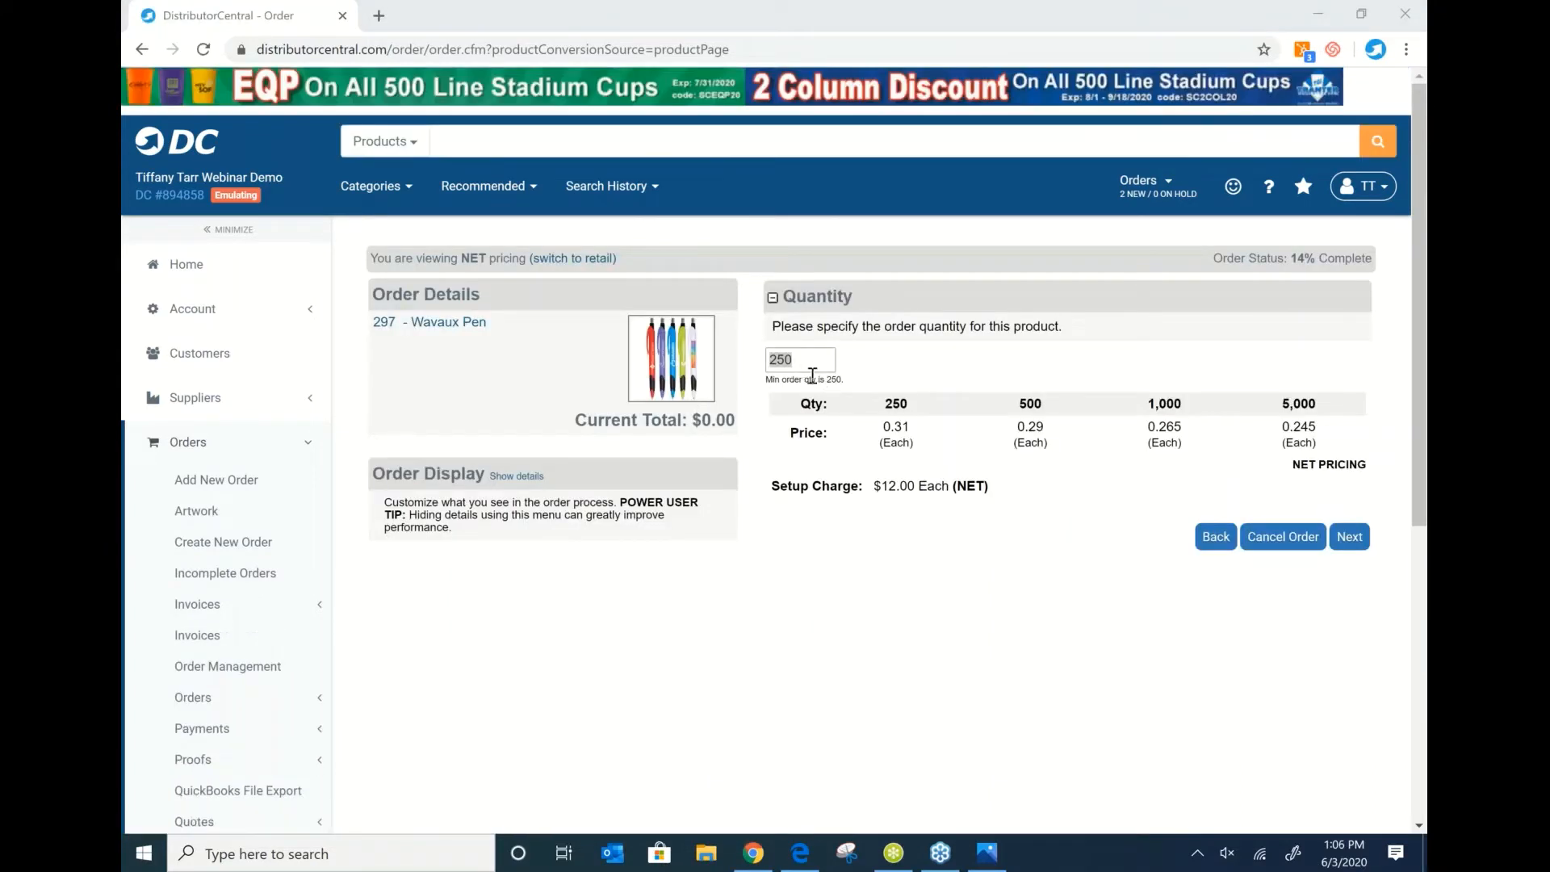
pyautogui.click(1350, 540)
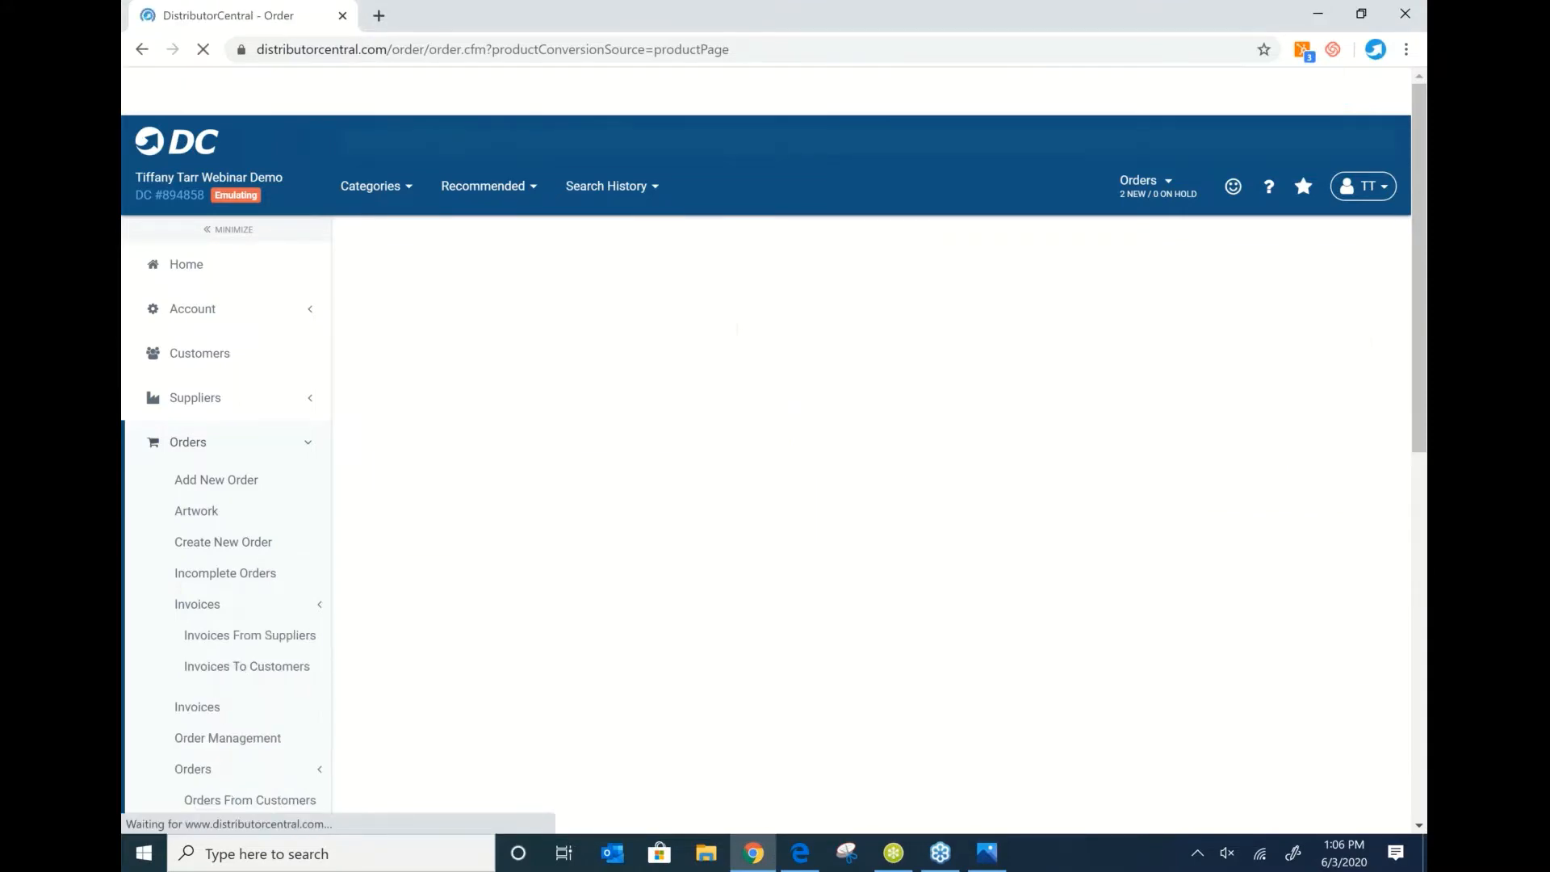
# Choose Lime Green pen colour, White imprint and the Color Change option.
pyautogui.click(774, 526)
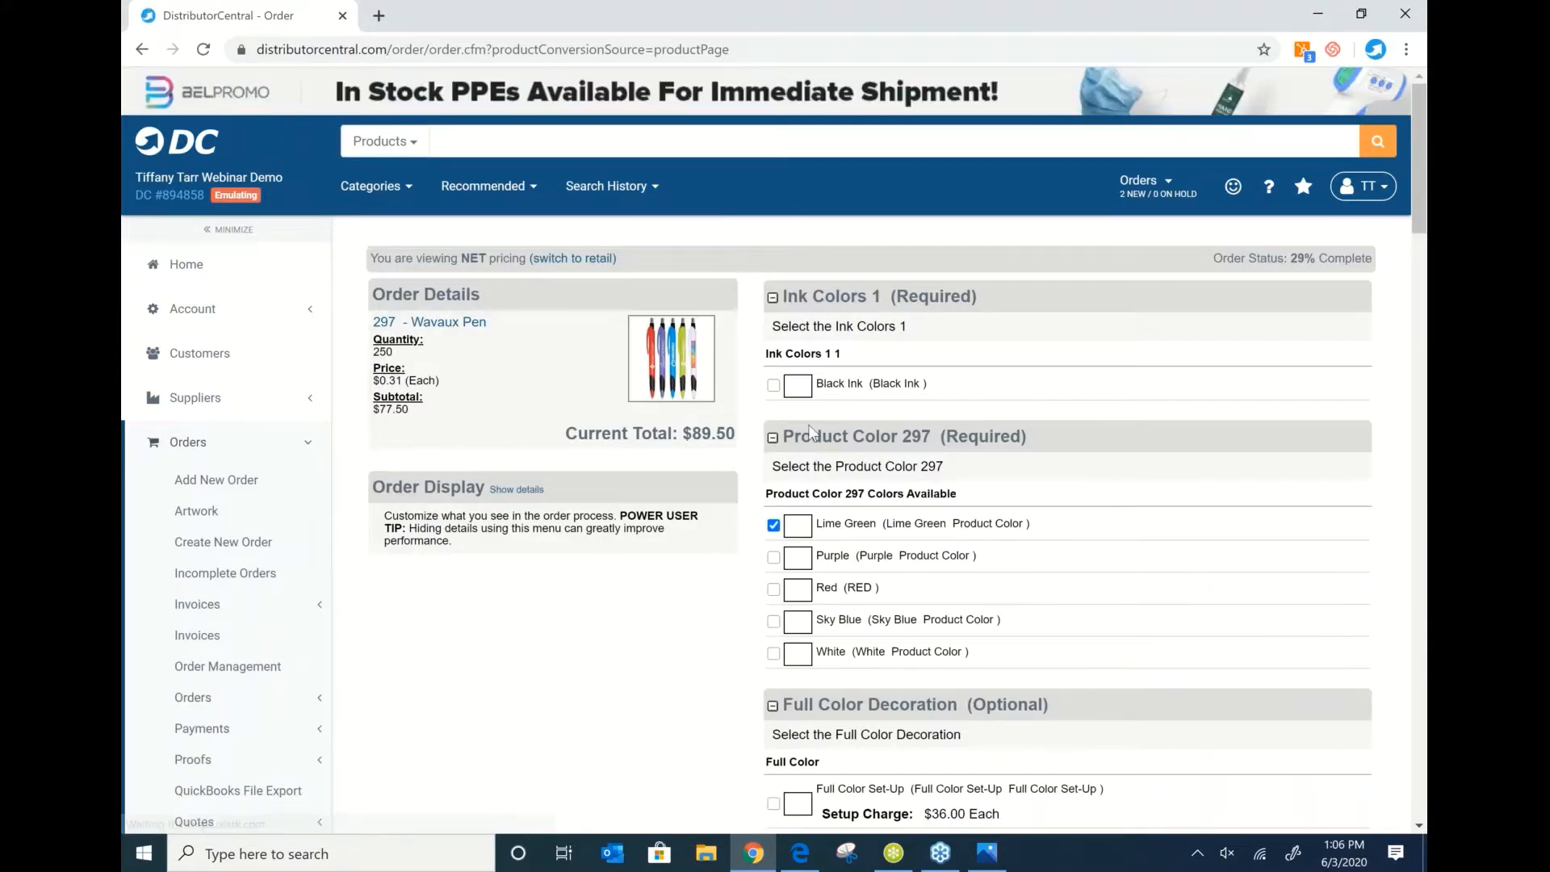
pyautogui.scroll(-1, 779, 533)
pyautogui.scroll(-4, 774, 451)
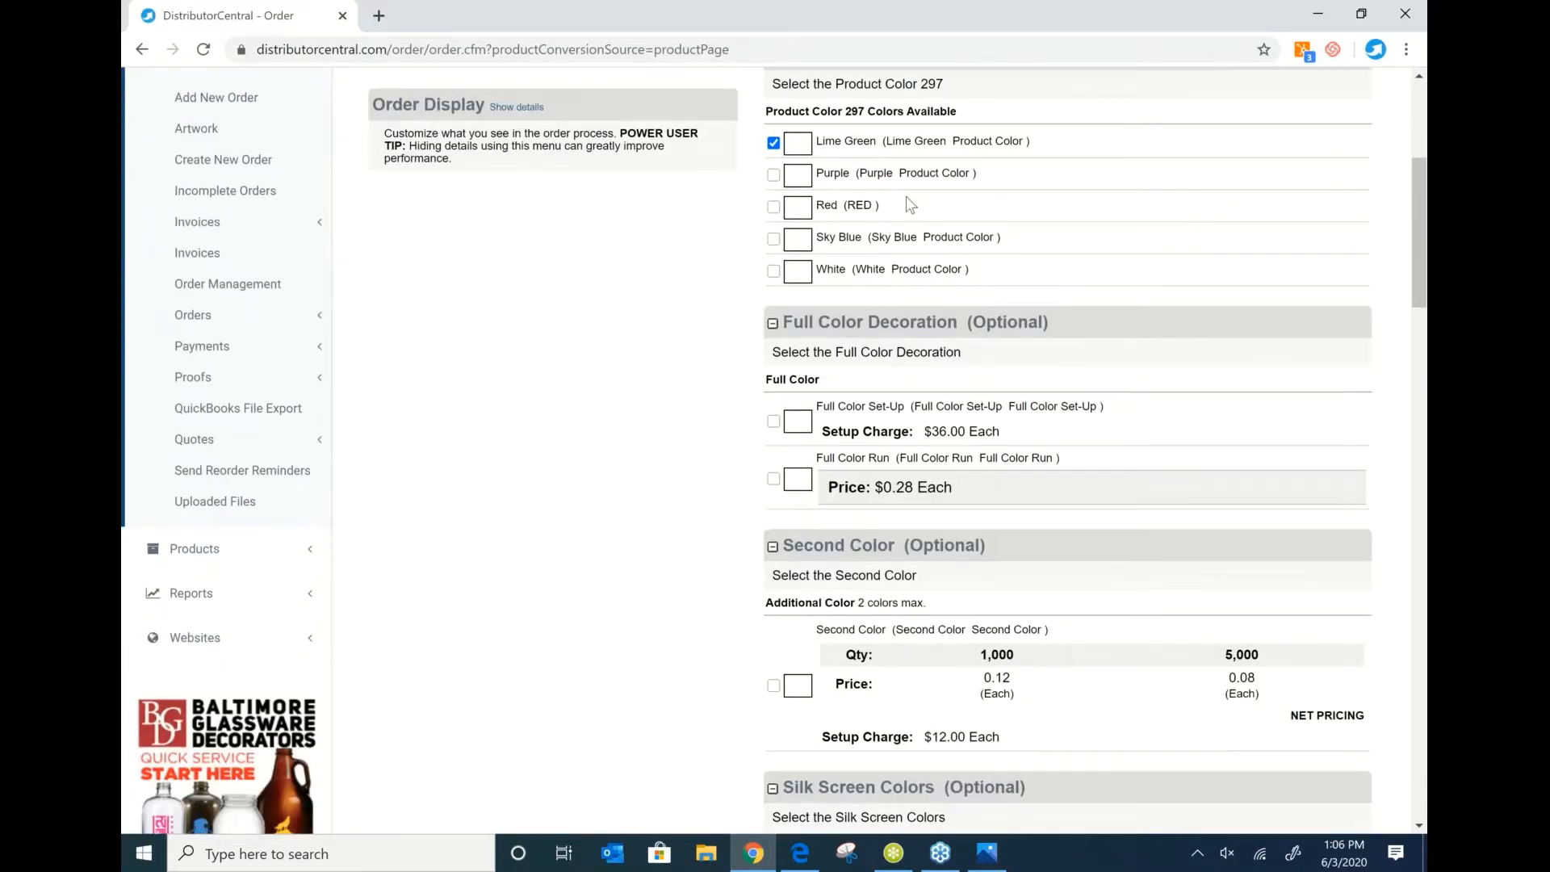
pyautogui.scroll(-4, 915, 265)
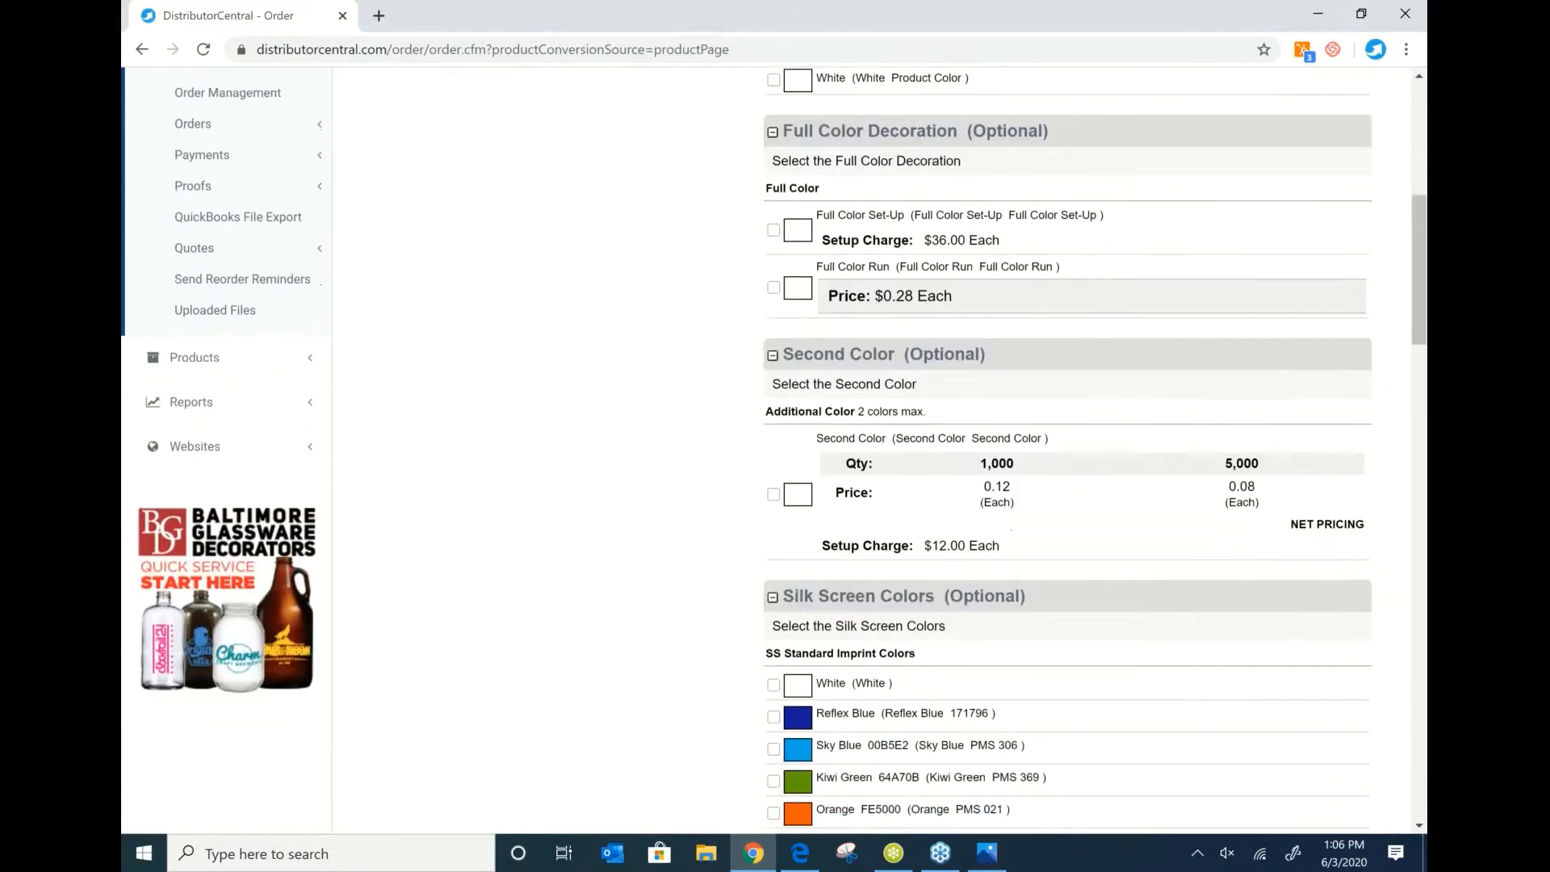
pyautogui.scroll(-5, 771, 119)
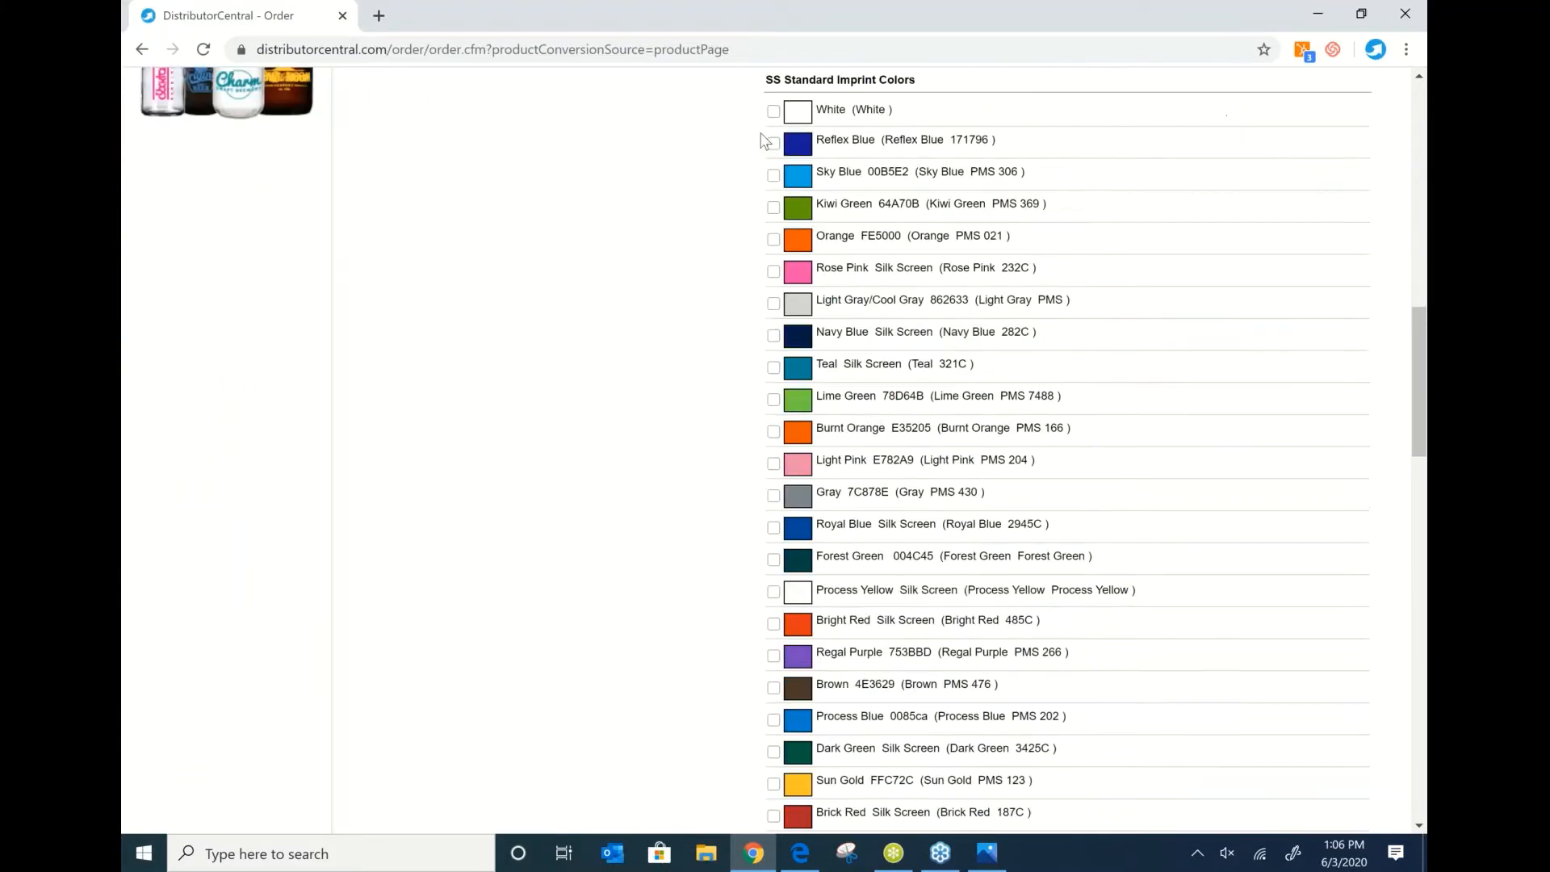
pyautogui.click(773, 110)
pyautogui.scroll(-12, 774, 119)
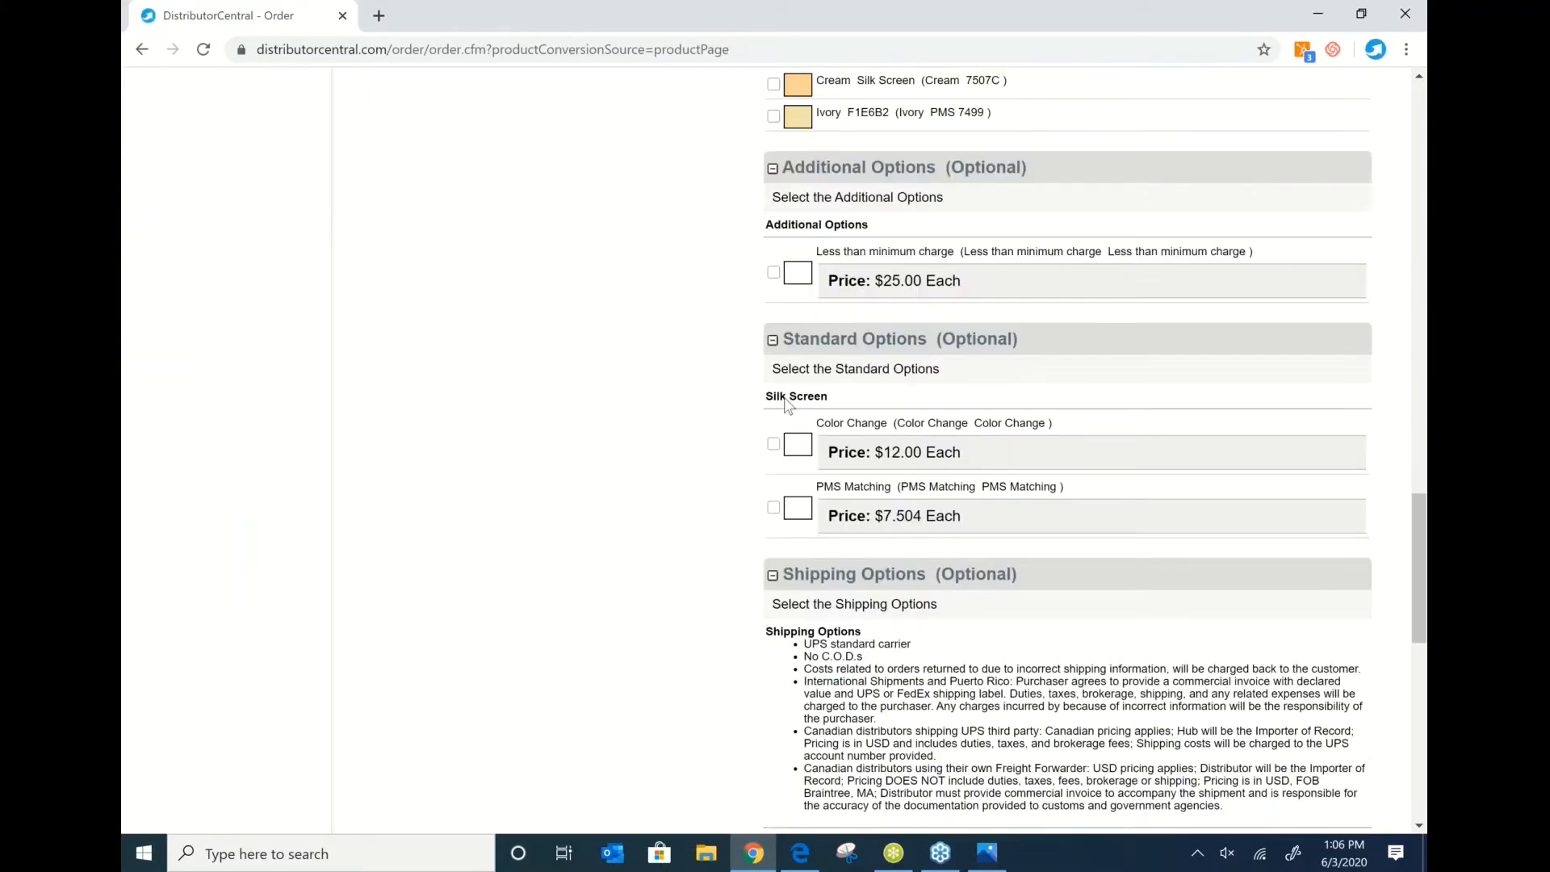
pyautogui.click(774, 443)
pyautogui.scroll(-1, 1179, 433)
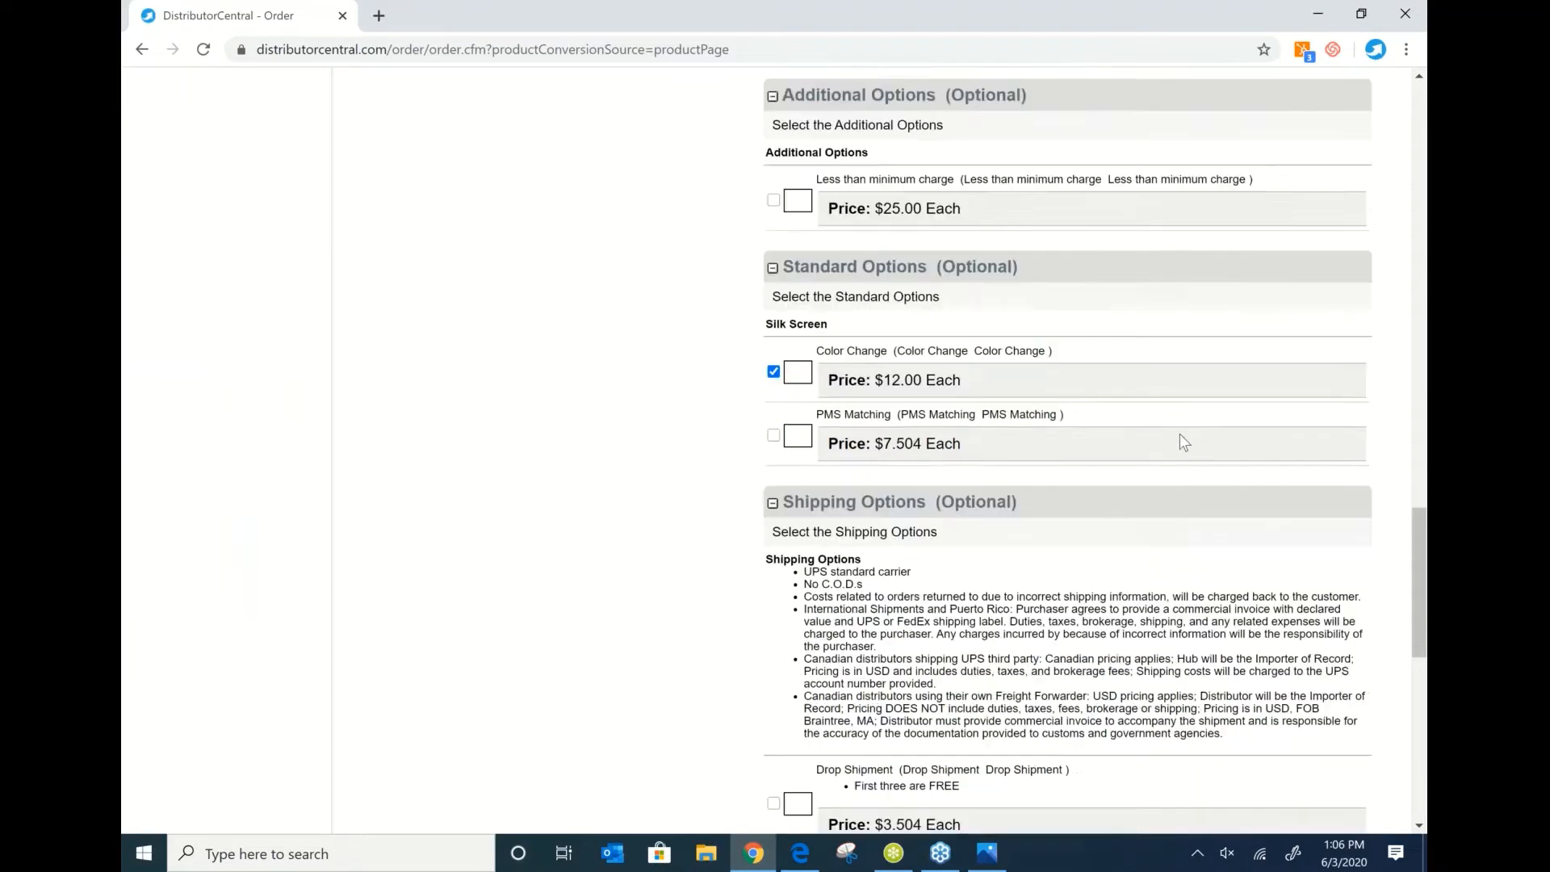
pyautogui.scroll(-8, 1179, 433)
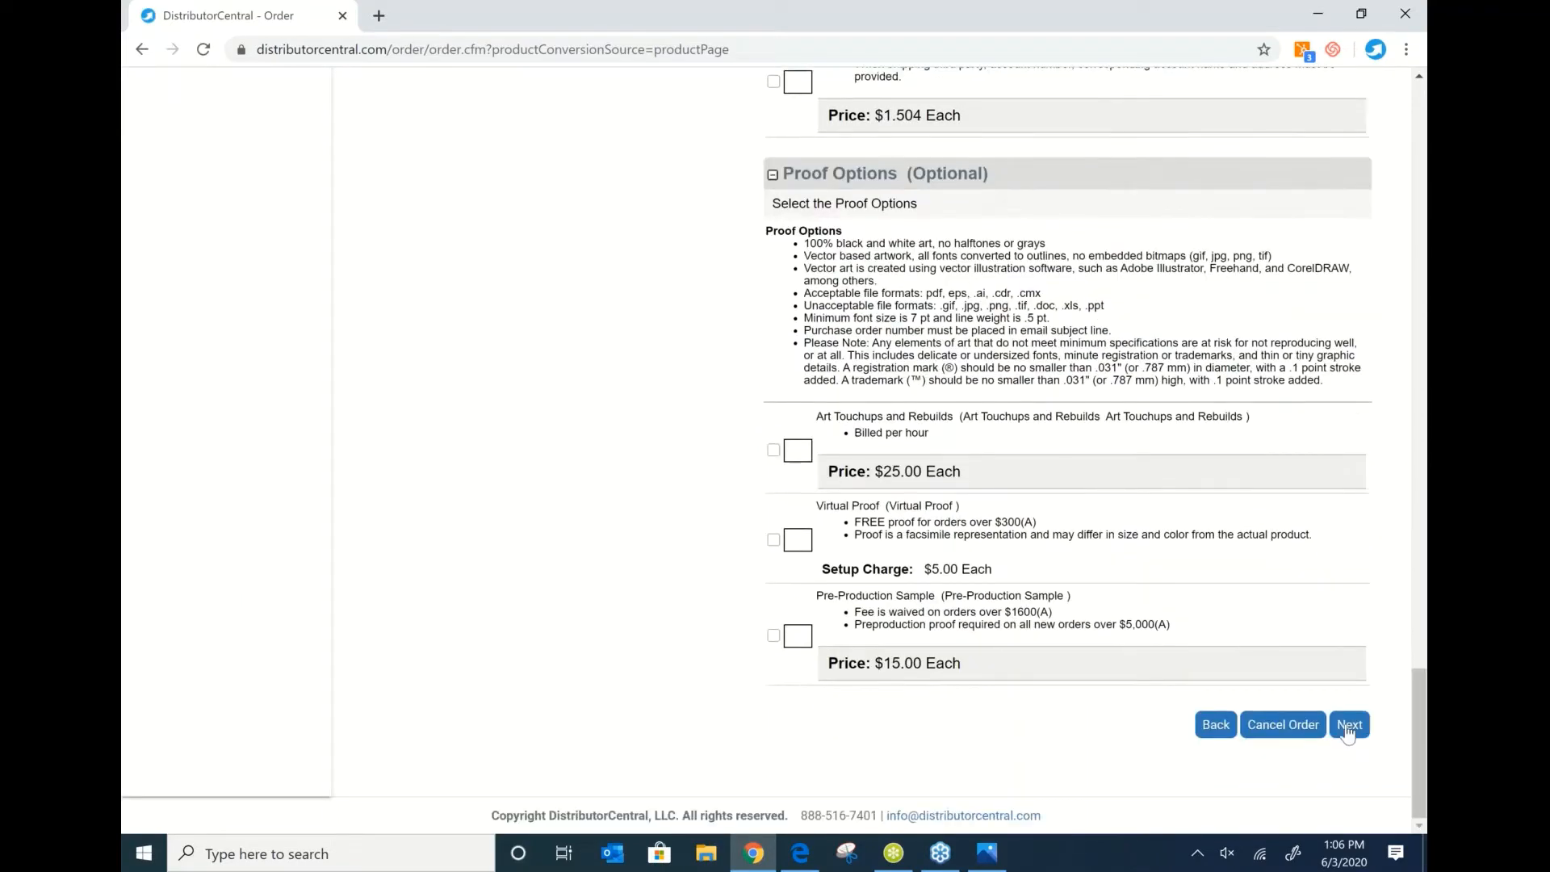
# Add Black Ink as the ink colour and advance to the personalization step.
pyautogui.click(1347, 724)
pyautogui.click(942, 157)
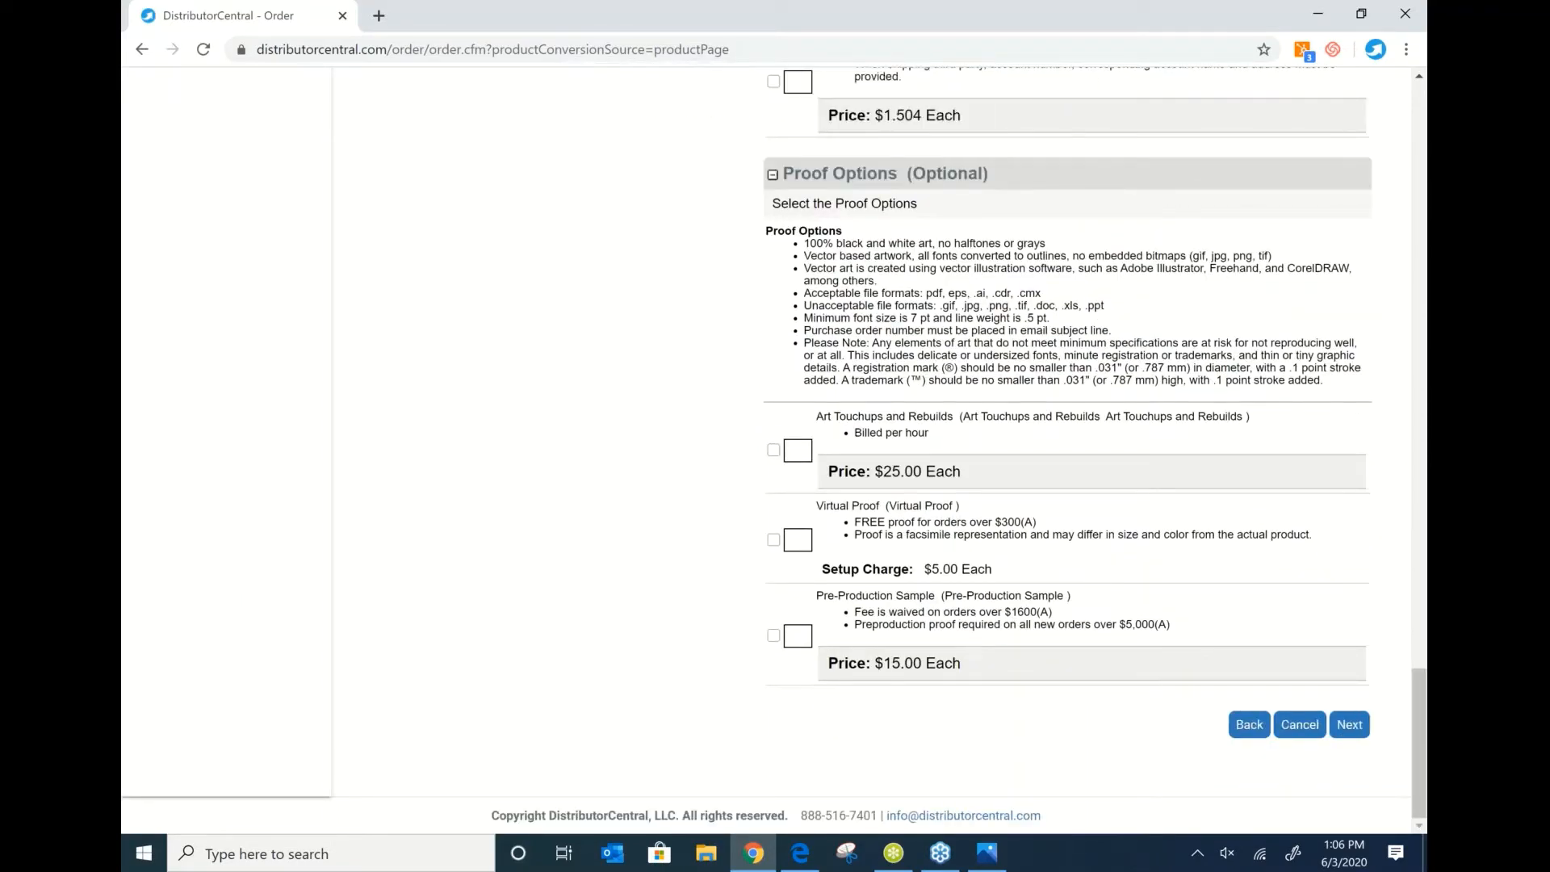
pyautogui.scroll(20, 854, 325)
pyautogui.click(772, 386)
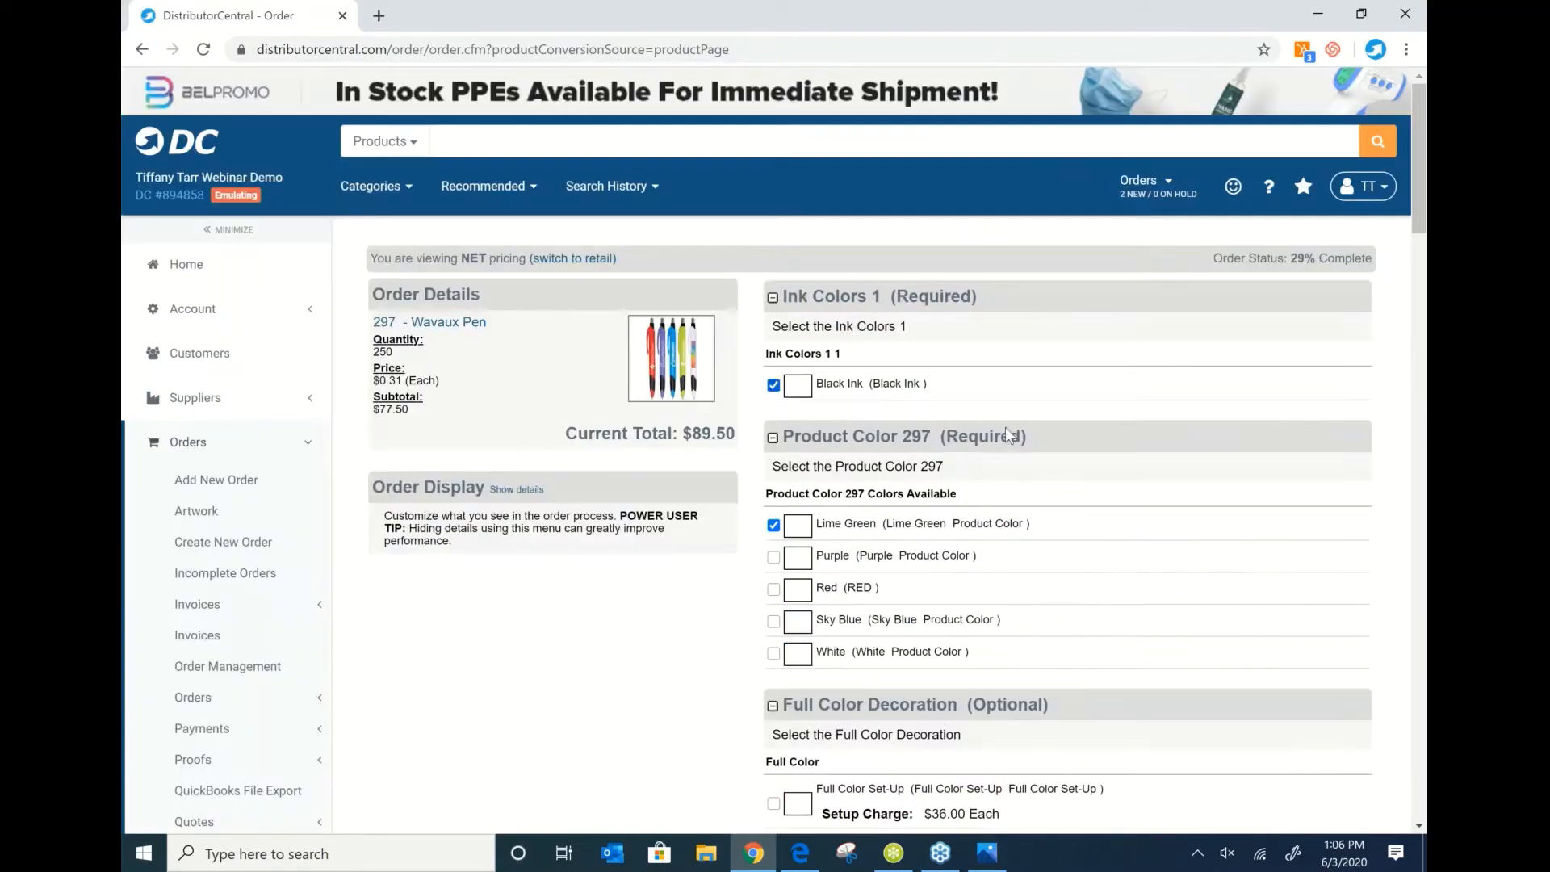
pyautogui.scroll(-20, 1058, 433)
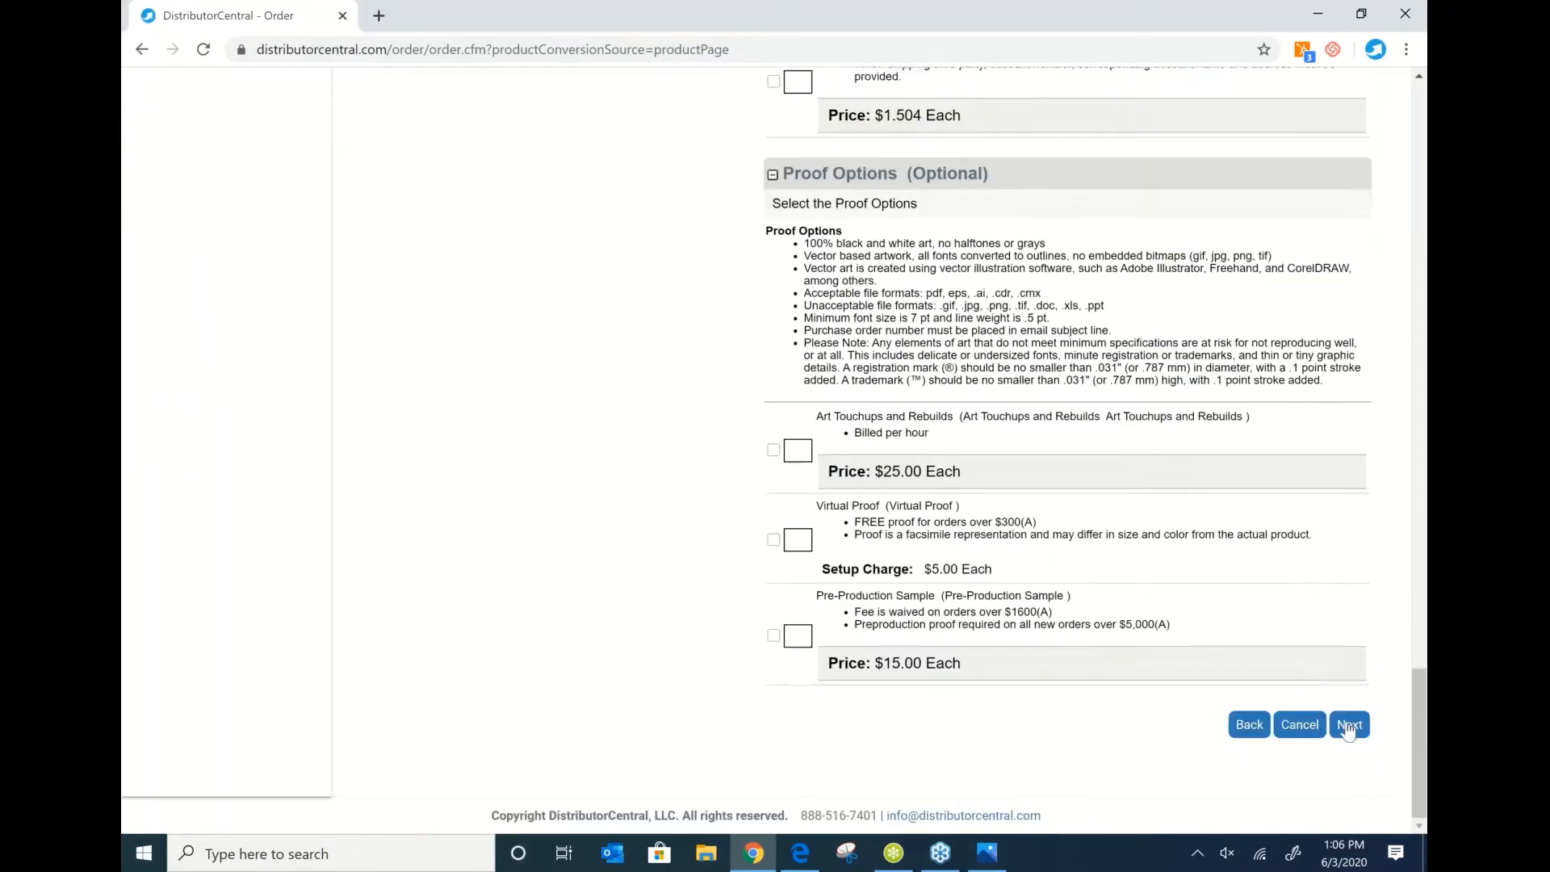
pyautogui.click(1344, 726)
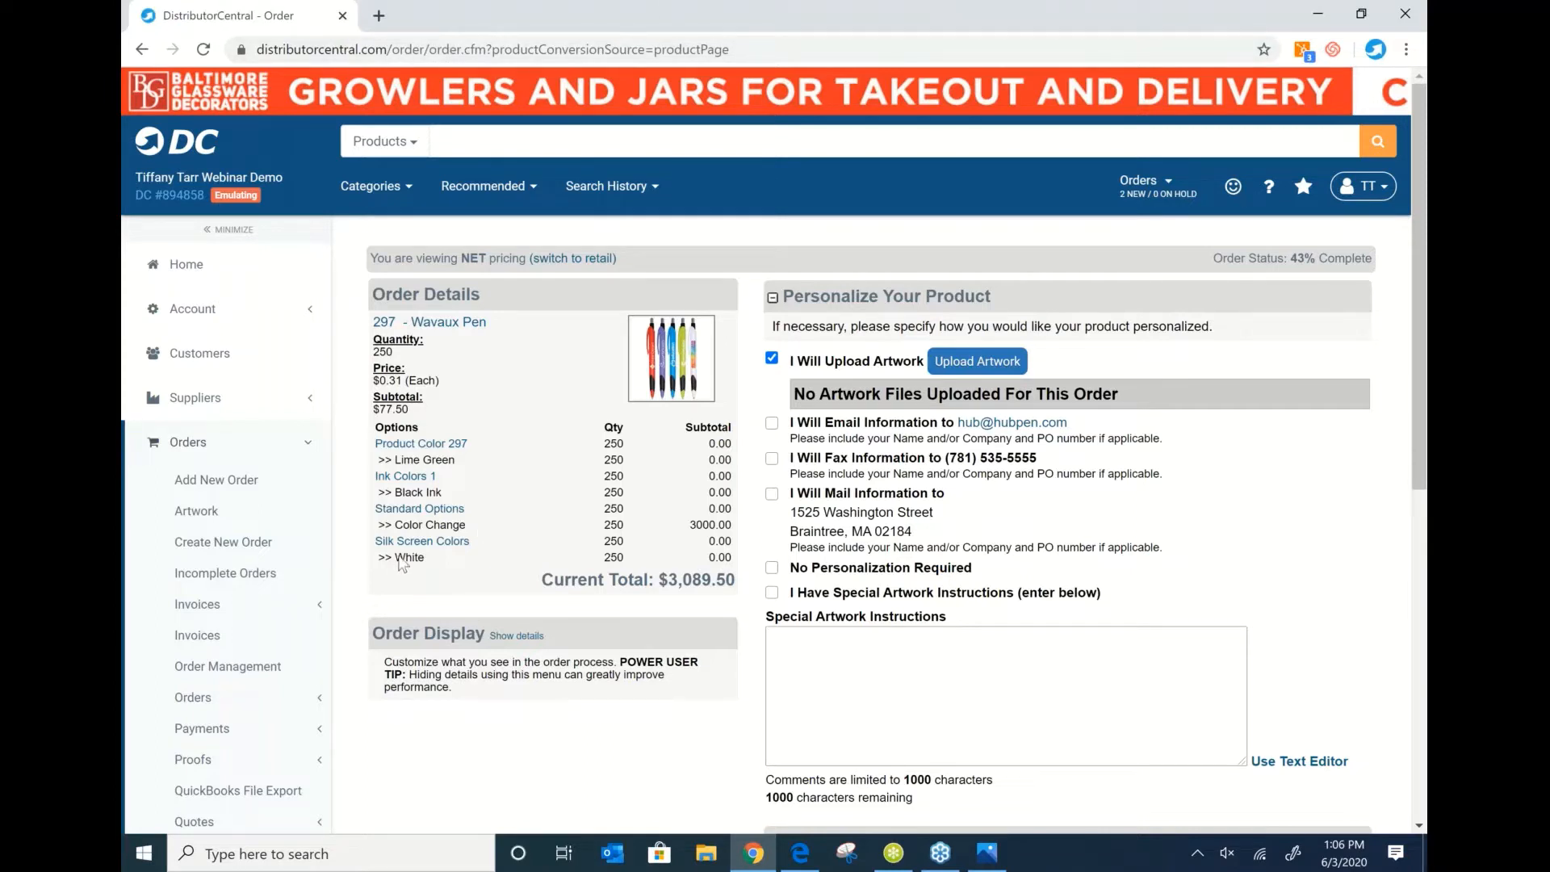
# Back out of the Wavaux Pen order to the pen results filtered to $2 or less.
pyautogui.click(1117, 398)
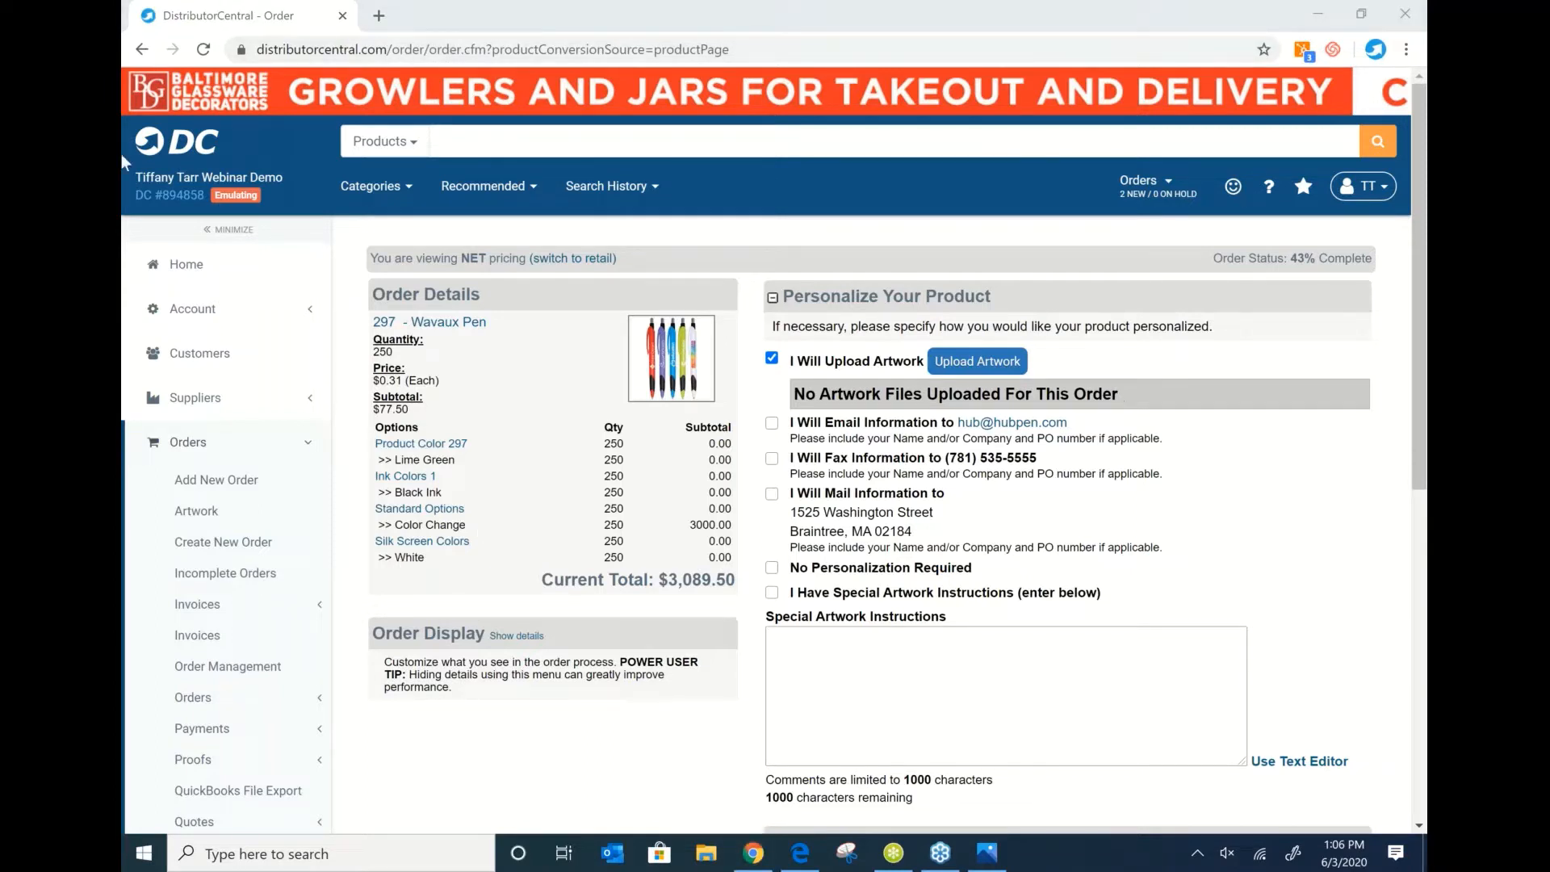
pyautogui.click(142, 50)
pyautogui.click(142, 50)
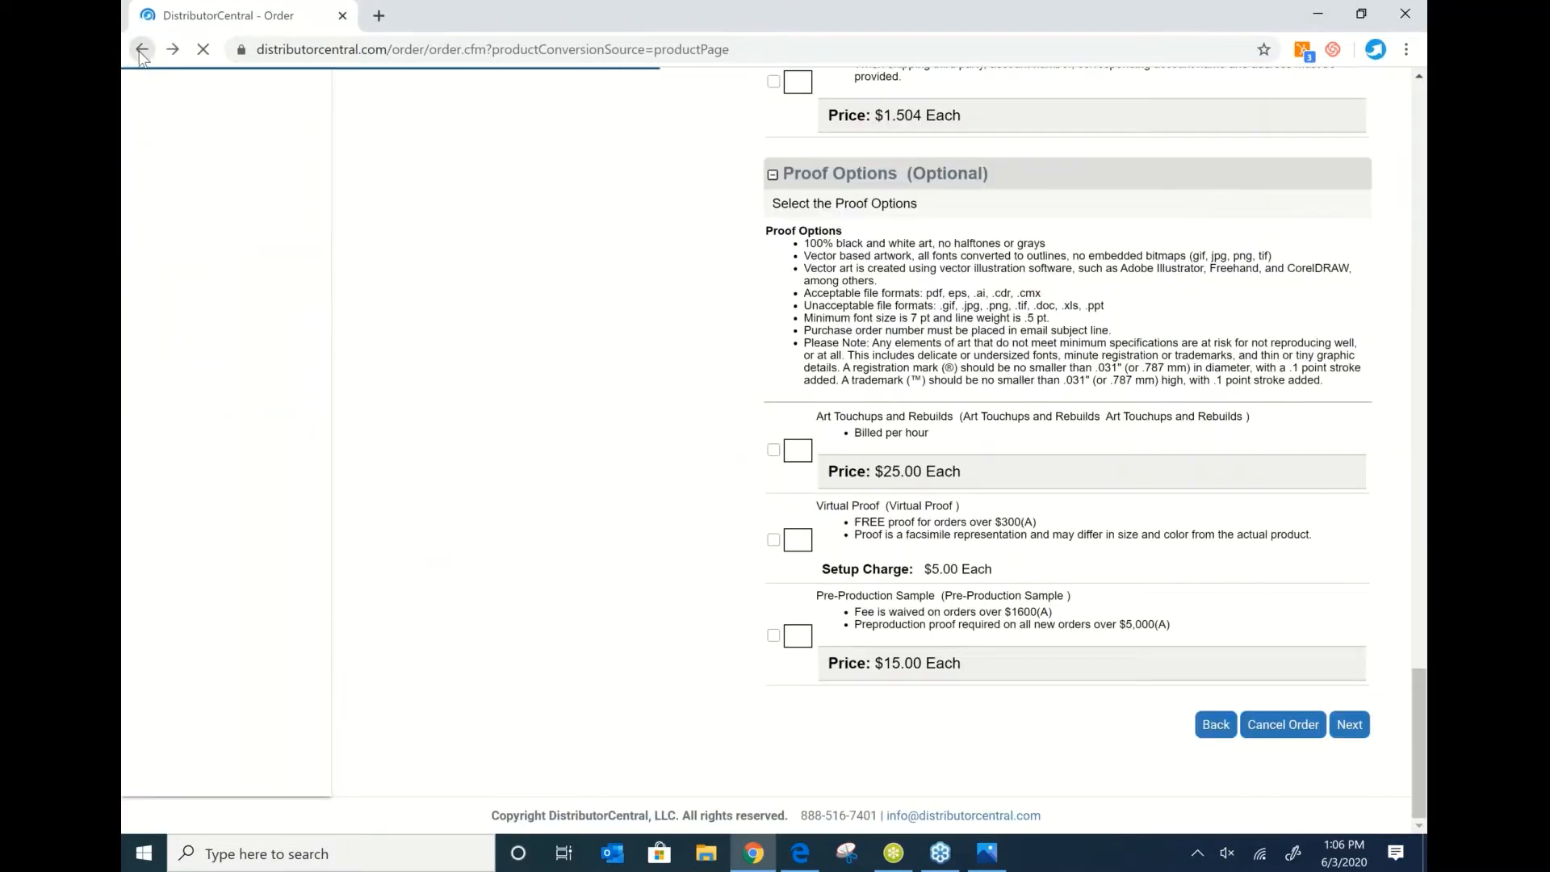
pyautogui.click(142, 50)
pyautogui.click(142, 50)
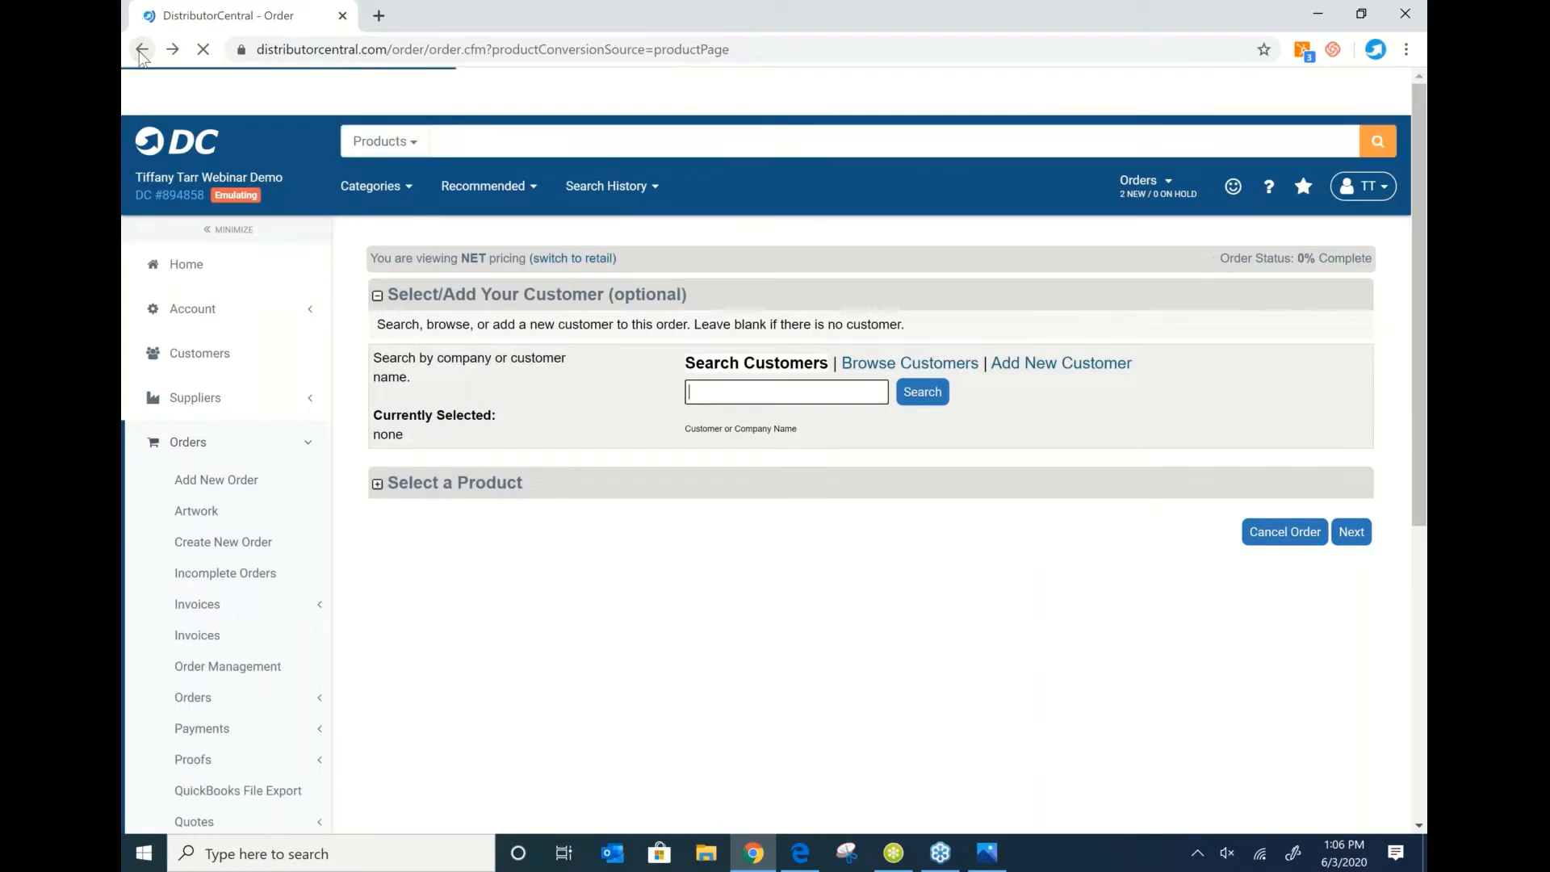
pyautogui.click(142, 51)
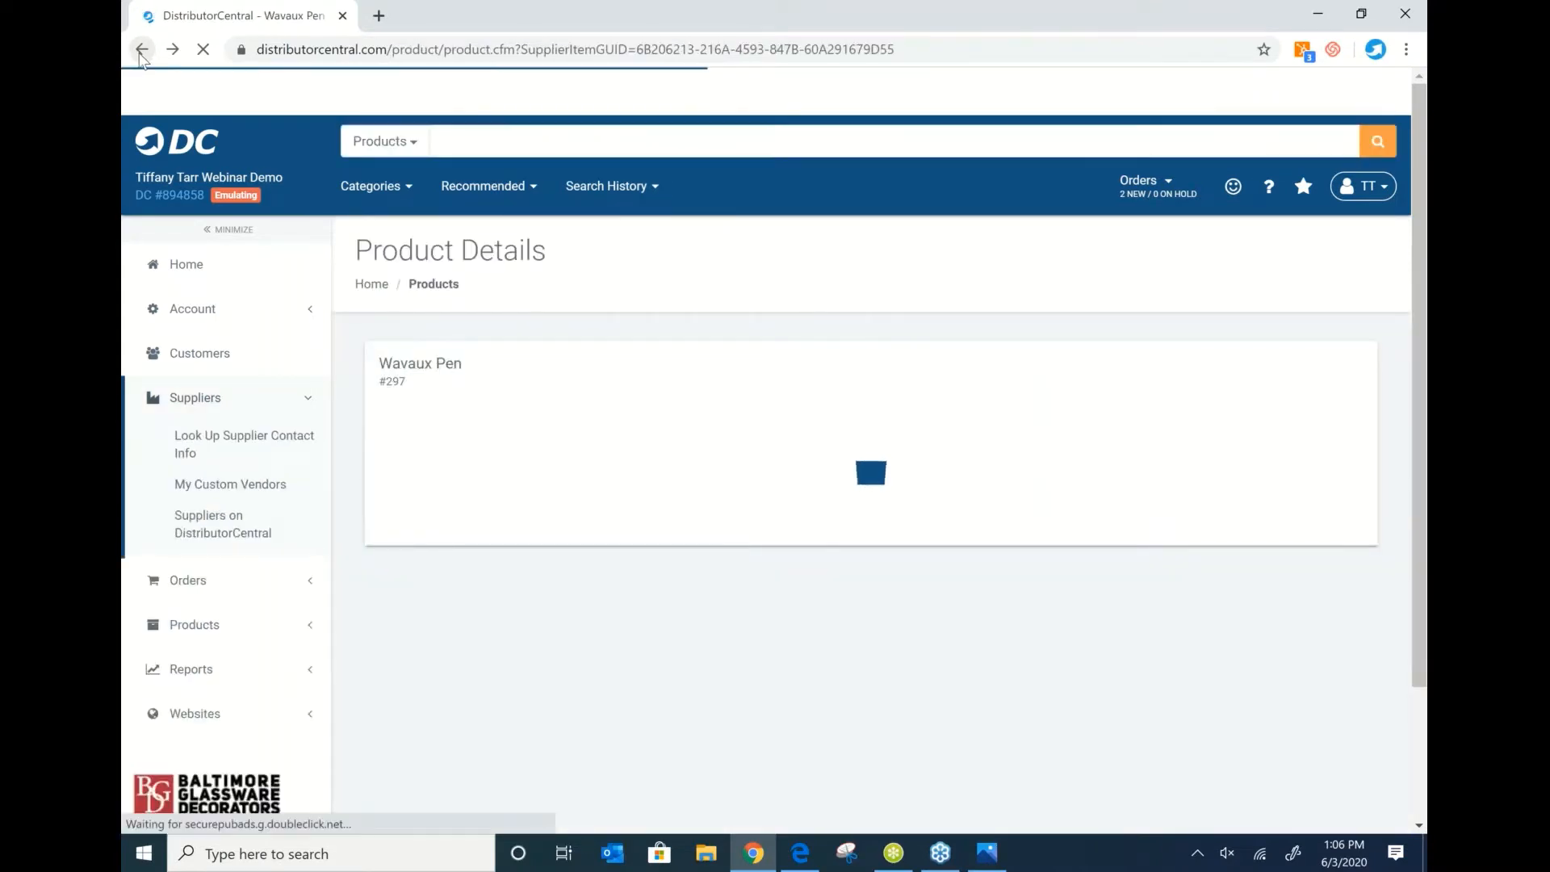
pyautogui.click(142, 50)
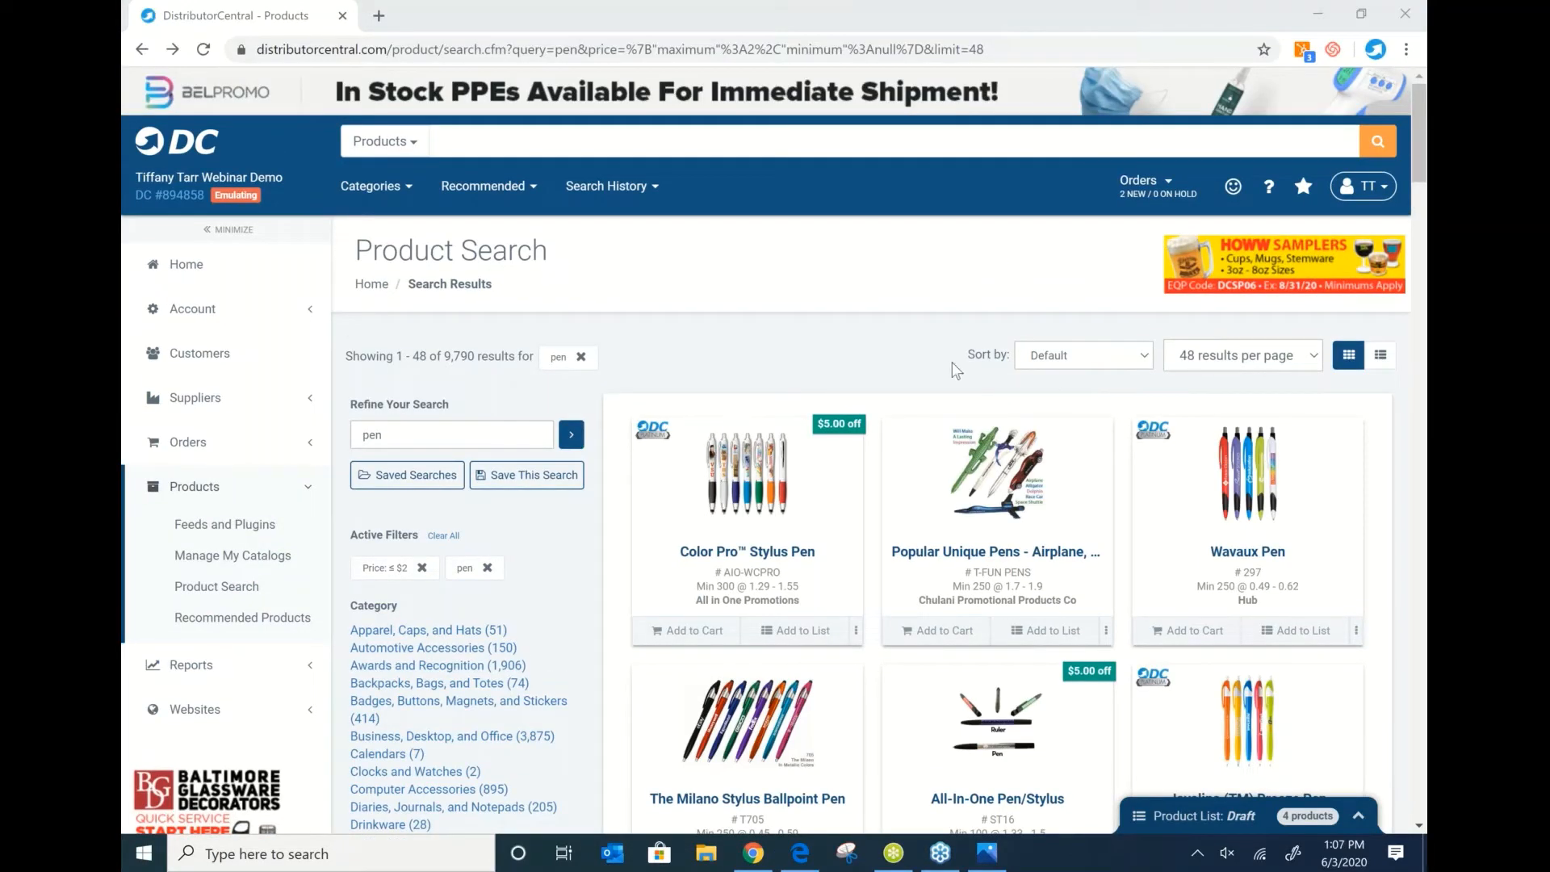
# Add the Color Pro Stylus, Wavaux, Dart and Apex Mix or Match Ballpoint pens to the product list.
pyautogui.click(773, 631)
pyautogui.click(1297, 630)
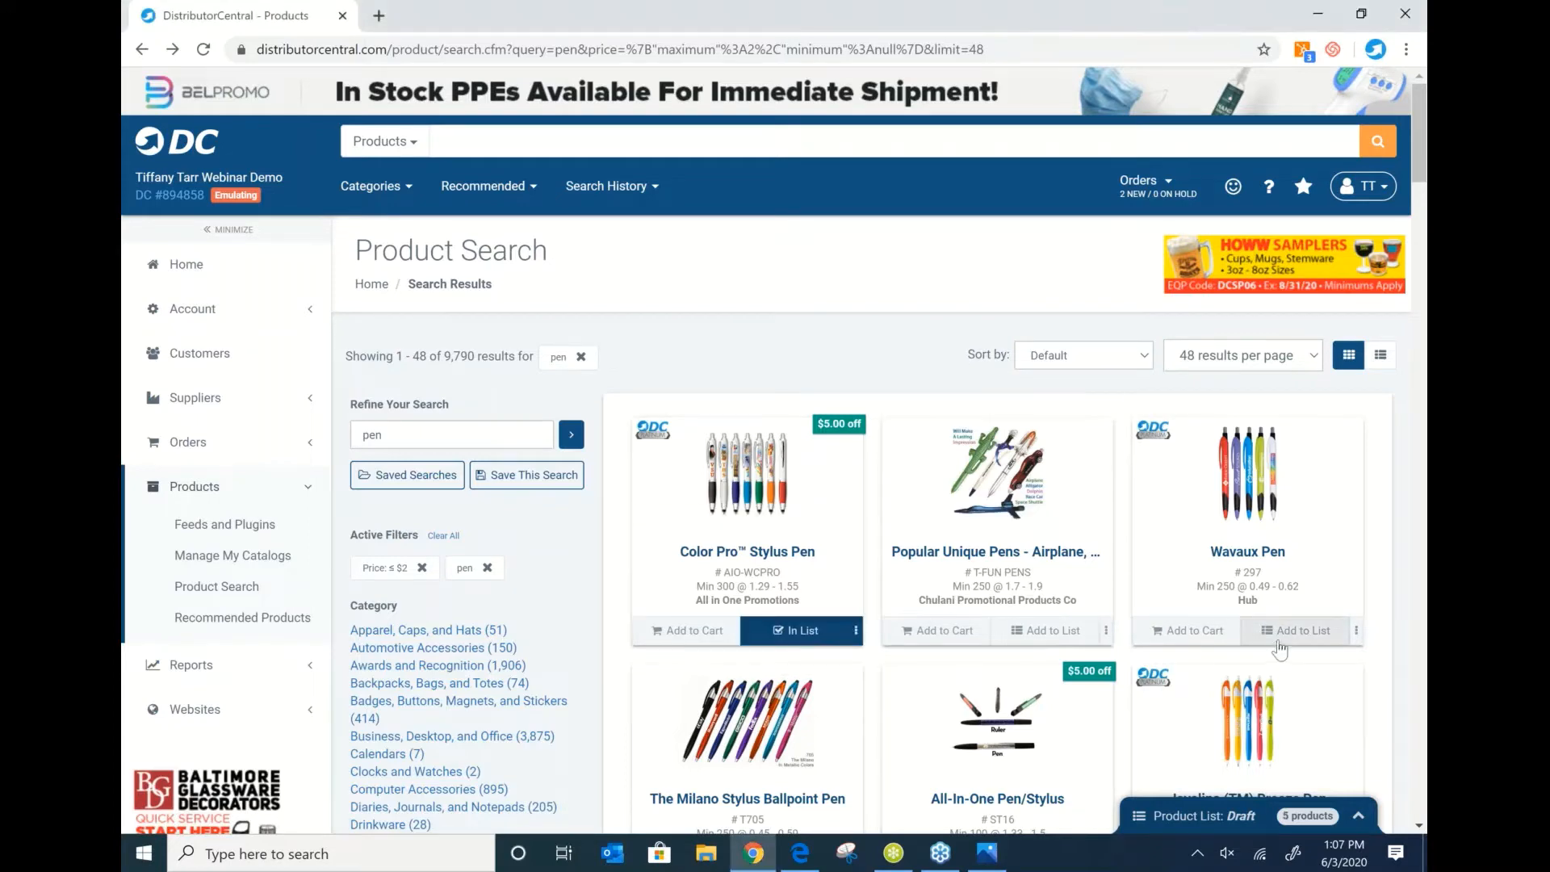
pyautogui.scroll(-10, 929, 527)
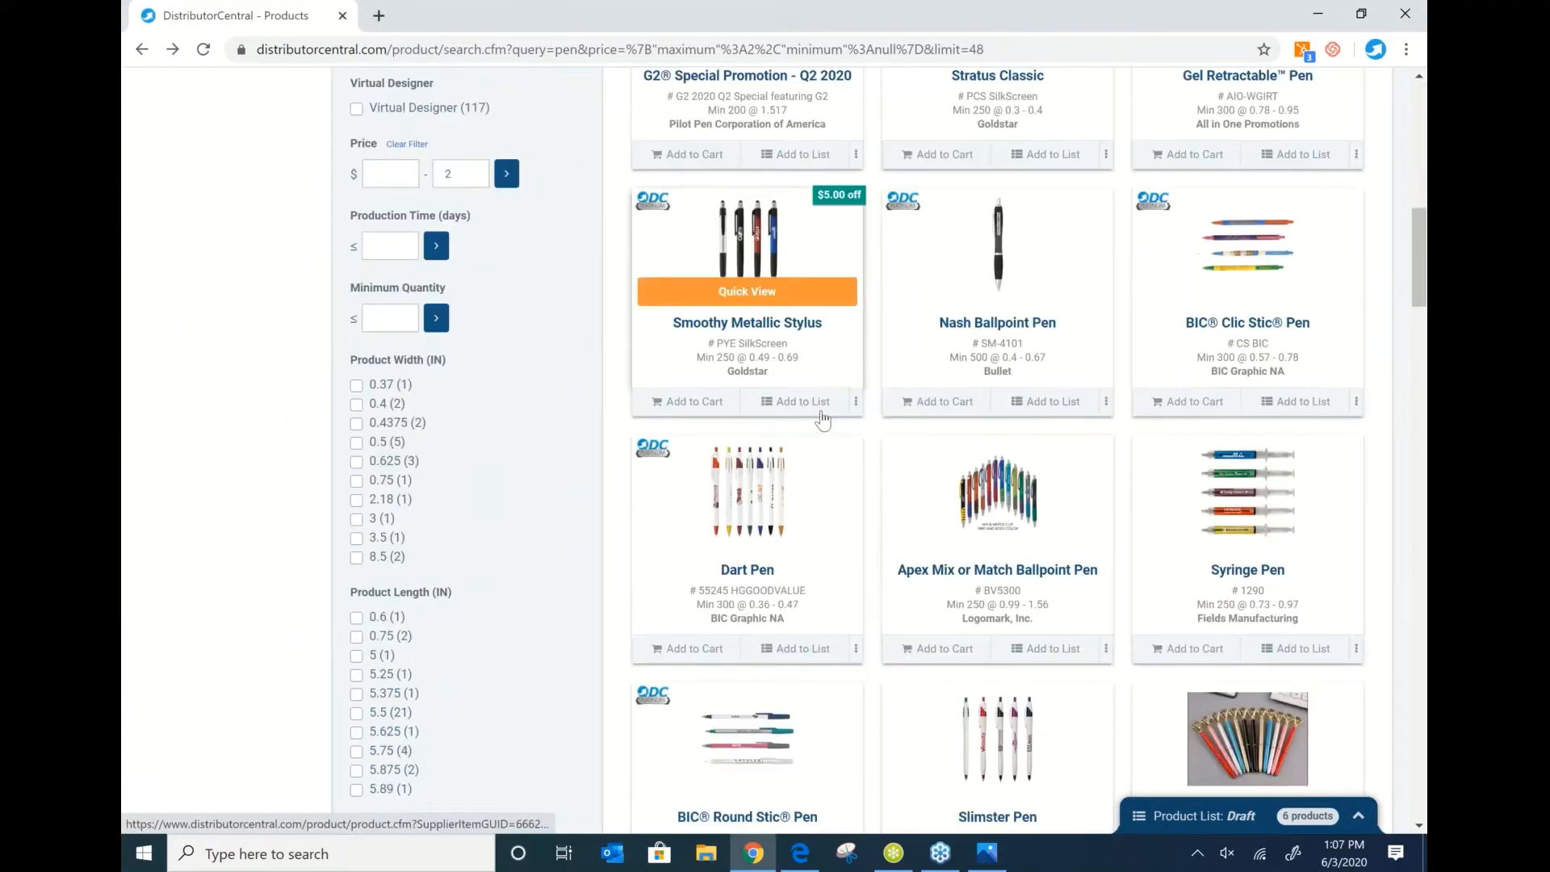
pyautogui.scroll(-1, 822, 419)
pyautogui.click(795, 568)
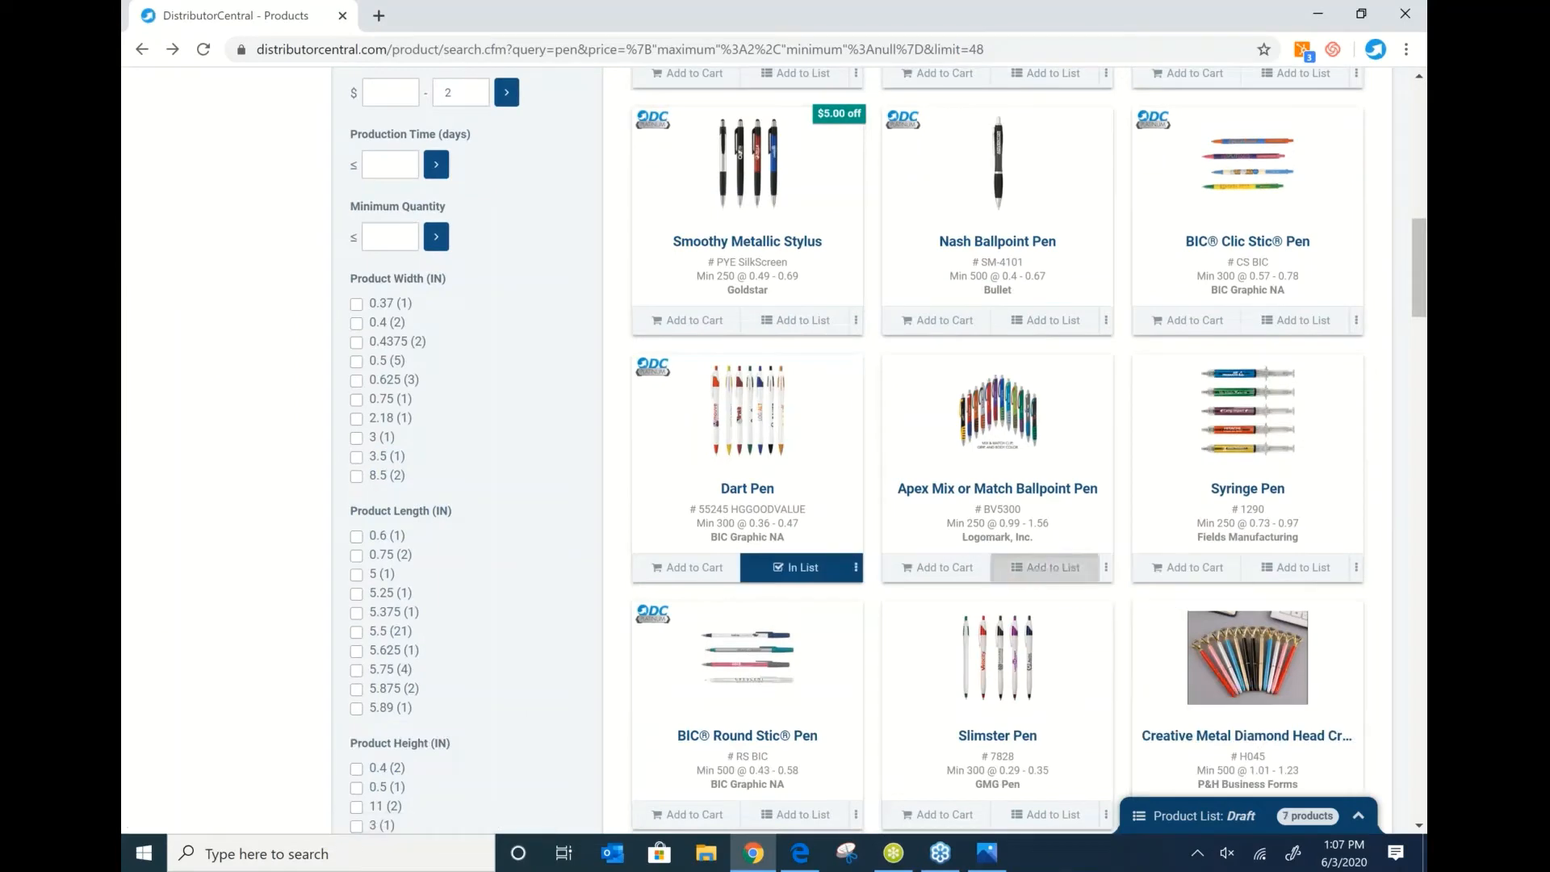
pyautogui.click(1046, 568)
# Delete the orange, blue, Georgia College and MHS cups, leaving 4 pens, and open the email form.
pyautogui.click(1359, 815)
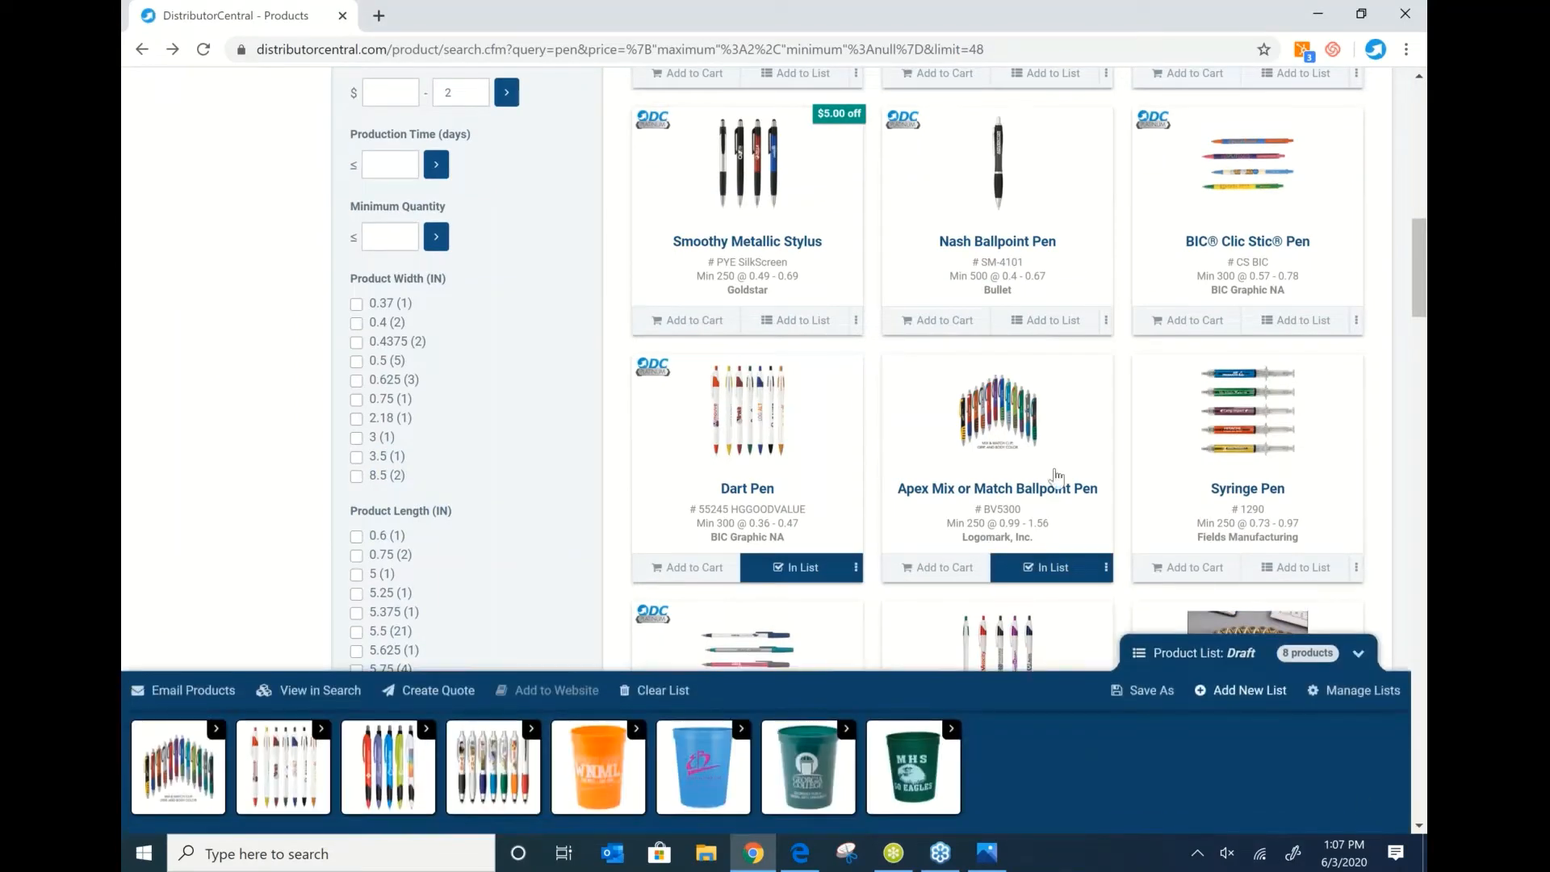
pyautogui.click(943, 81)
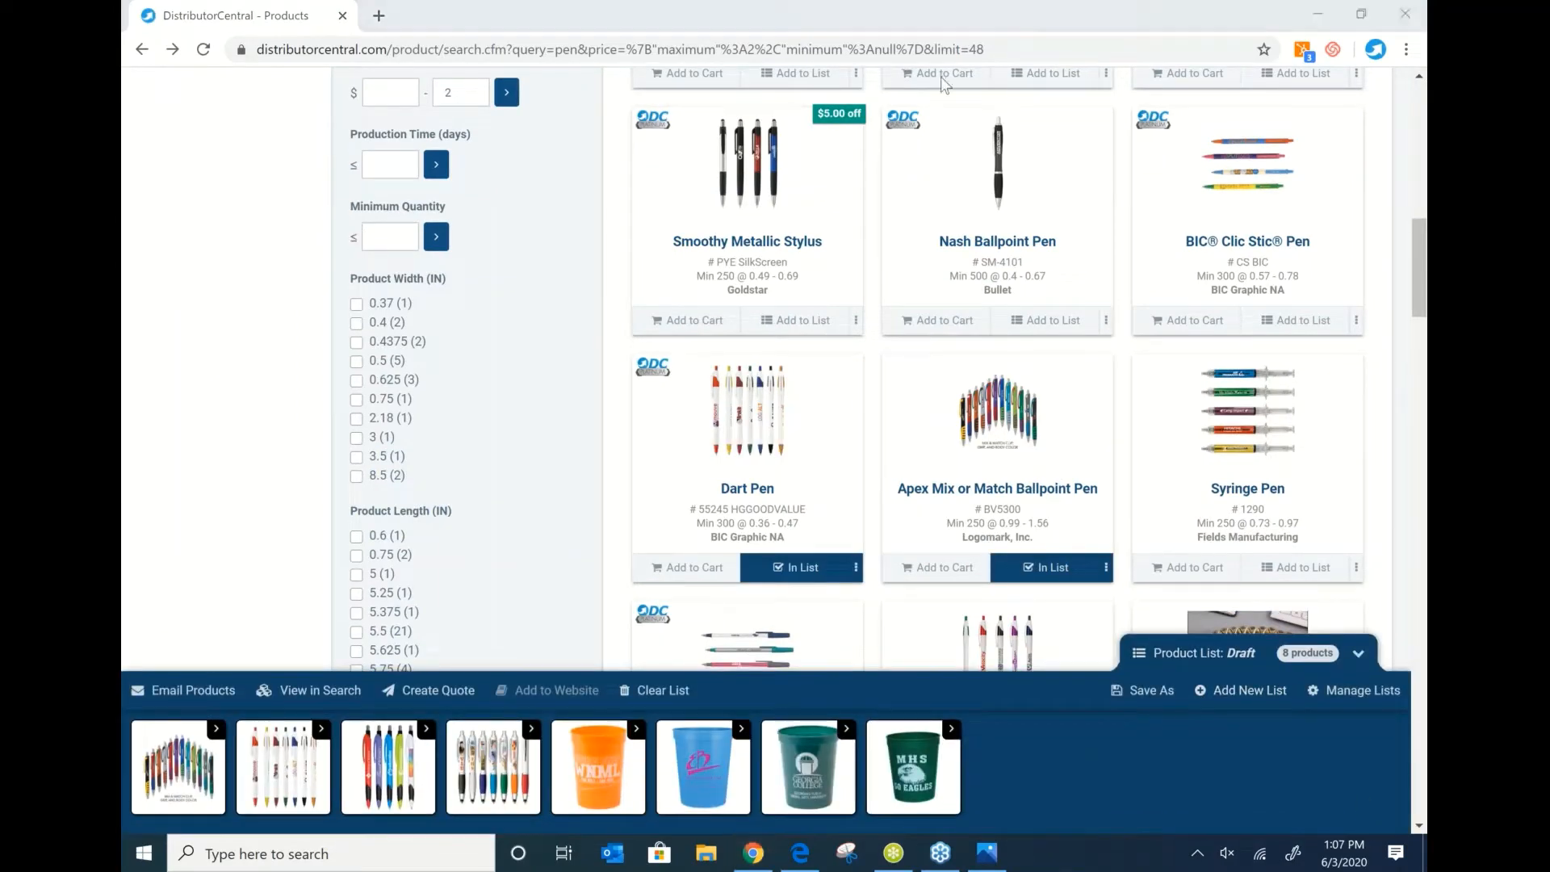
pyautogui.click(635, 730)
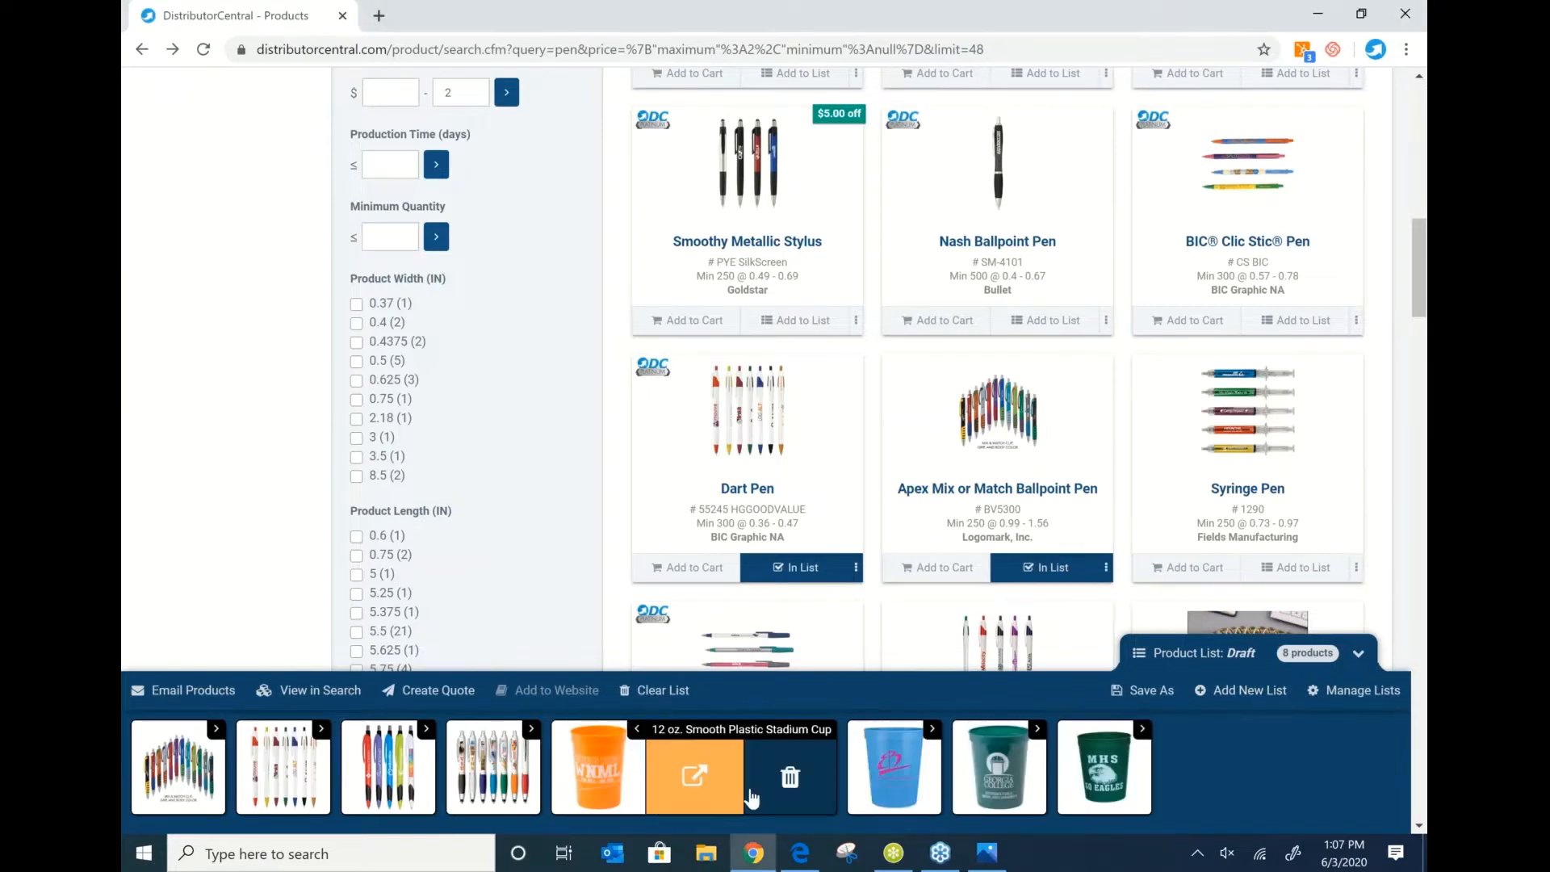
pyautogui.click(767, 791)
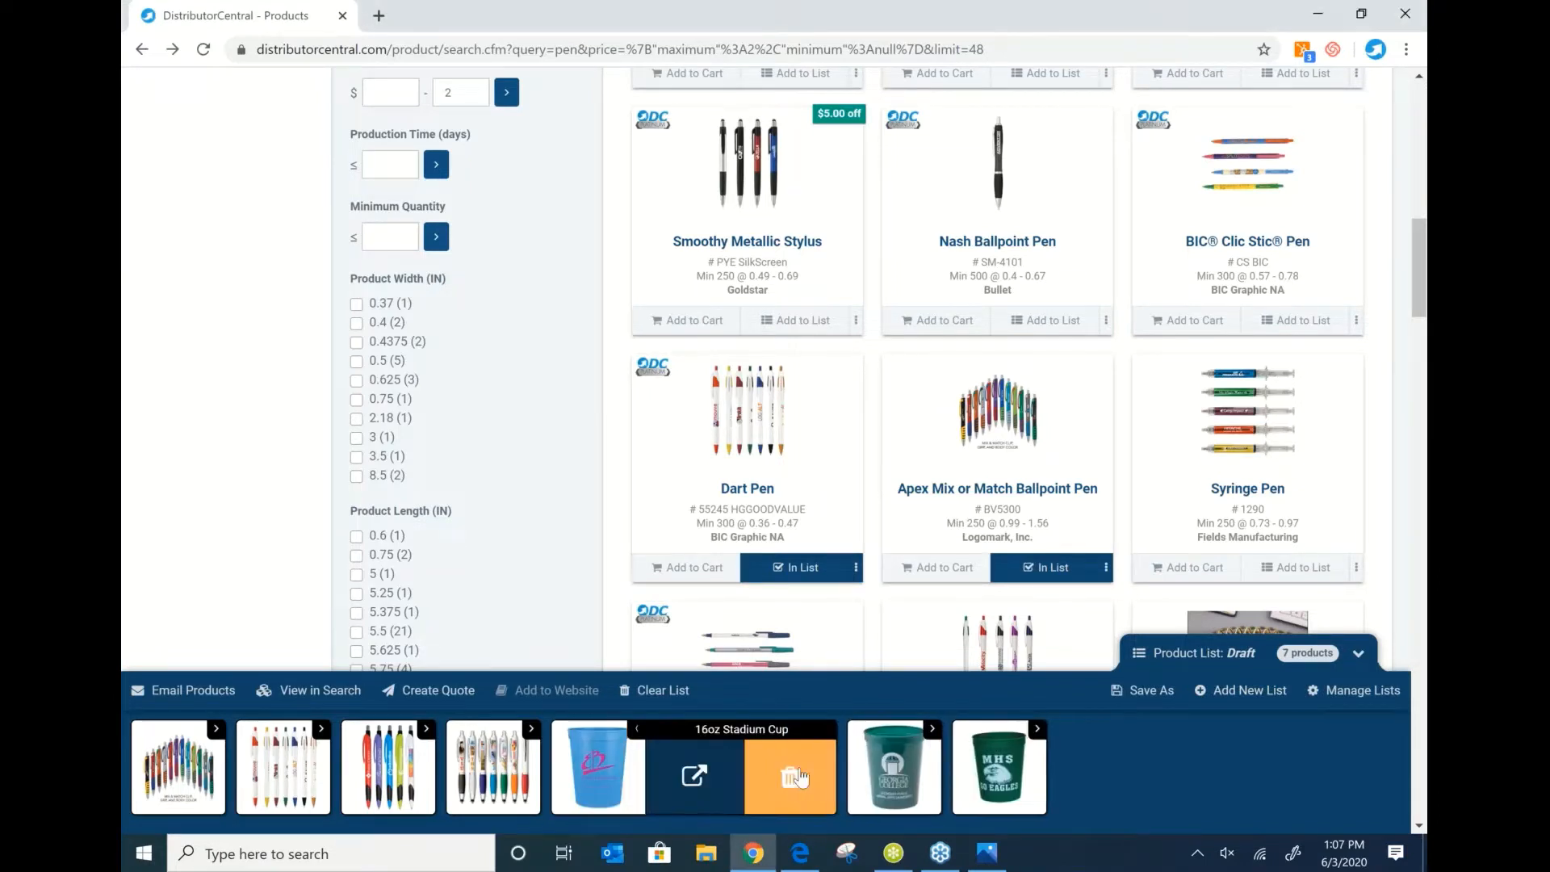
pyautogui.click(789, 783)
pyautogui.click(636, 729)
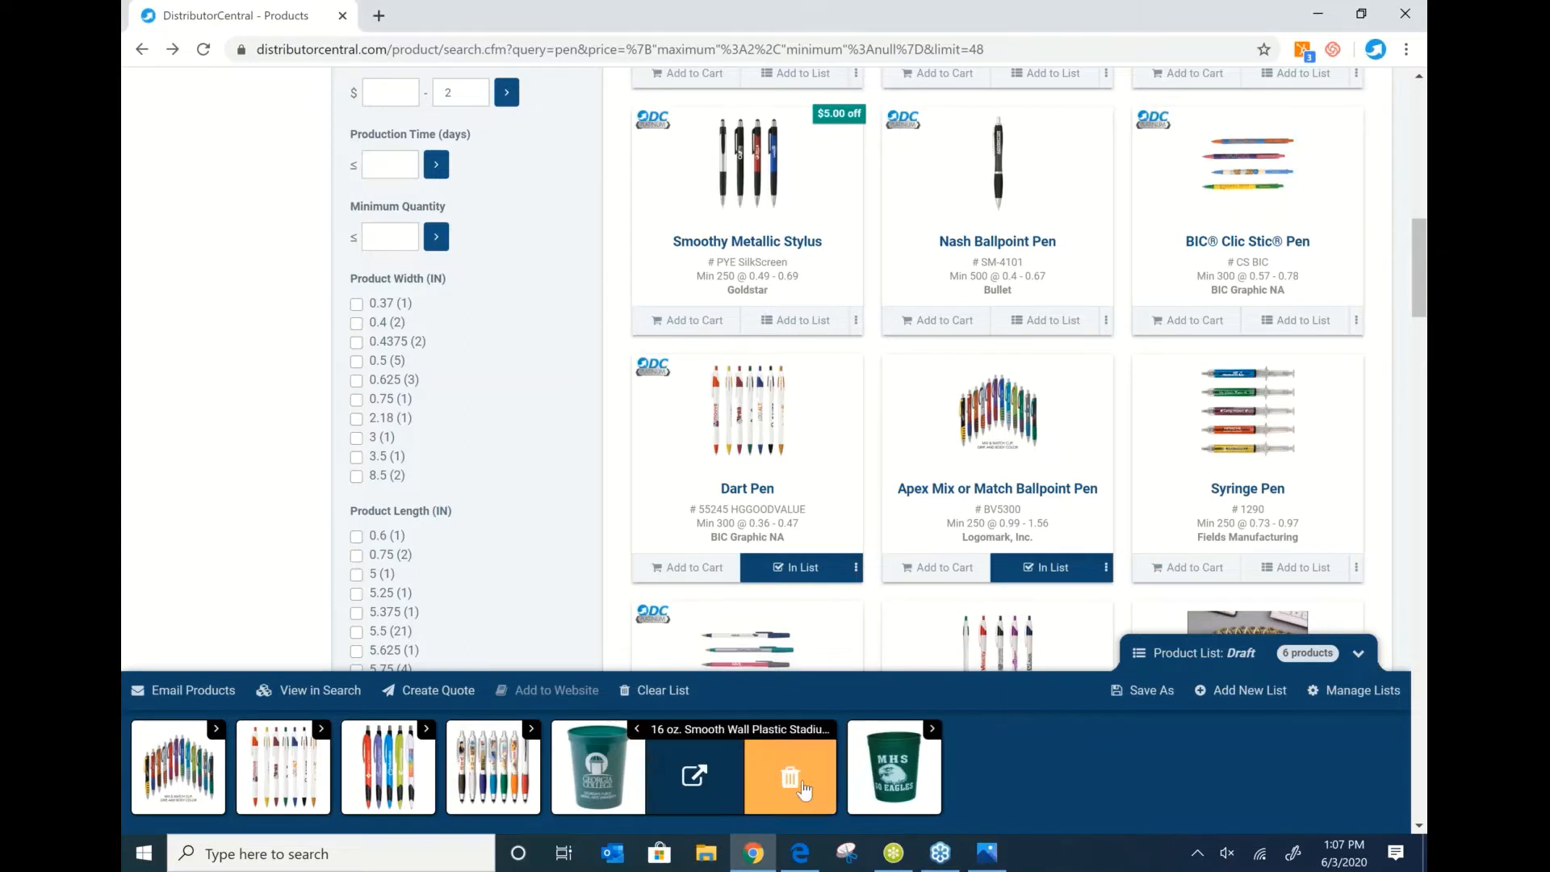
pyautogui.click(790, 782)
pyautogui.click(636, 729)
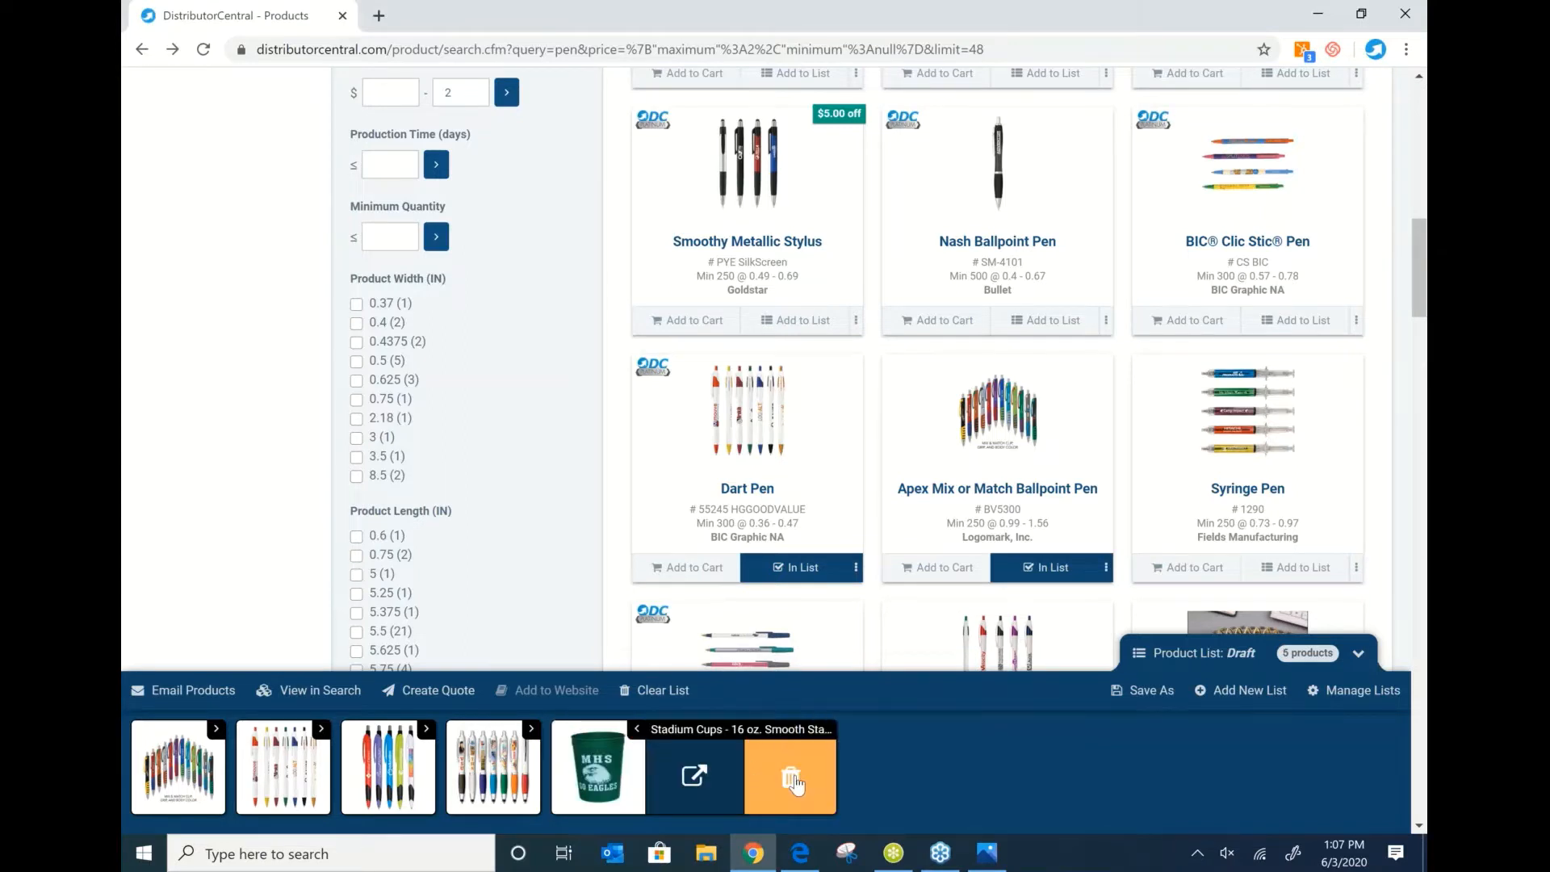
pyautogui.click(789, 781)
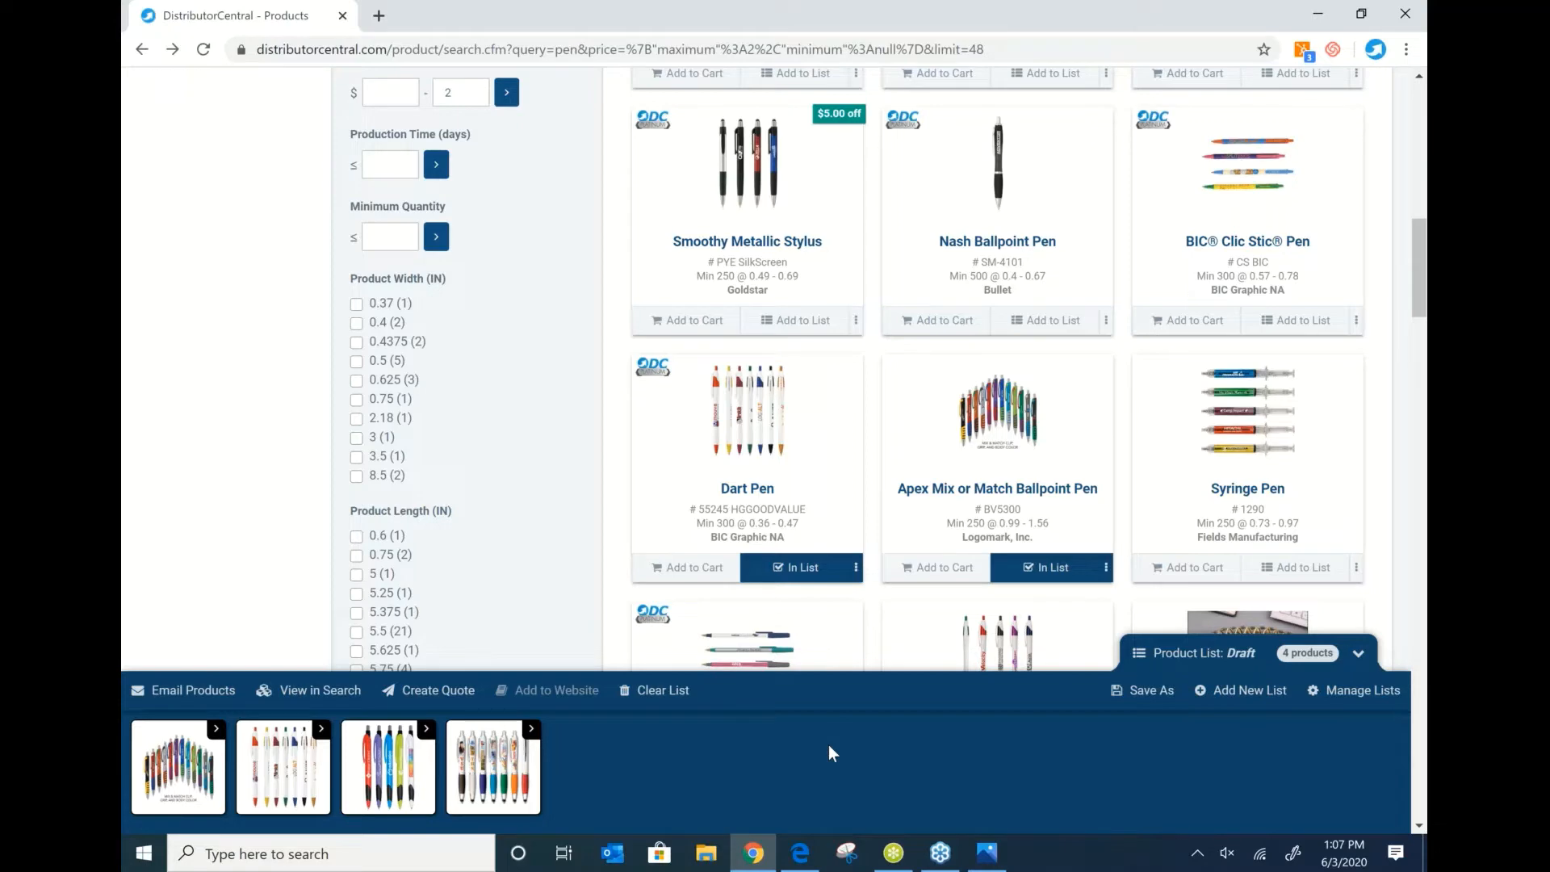
pyautogui.click(185, 690)
# Add an additional recipient email address for the four-product list.
pyautogui.click(597, 321)
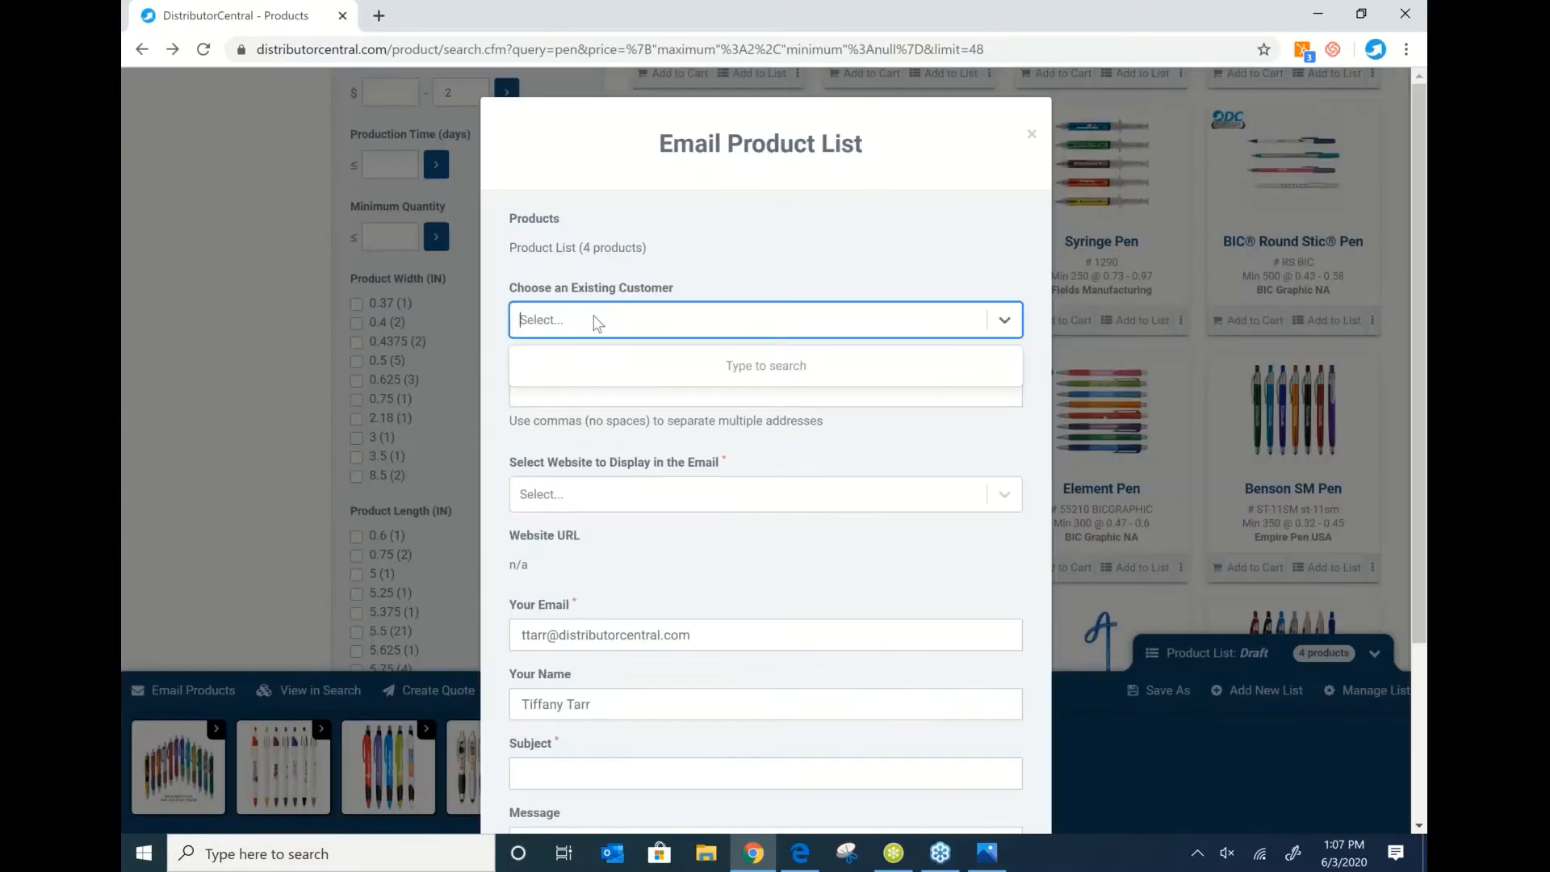
pyautogui.click(597, 321)
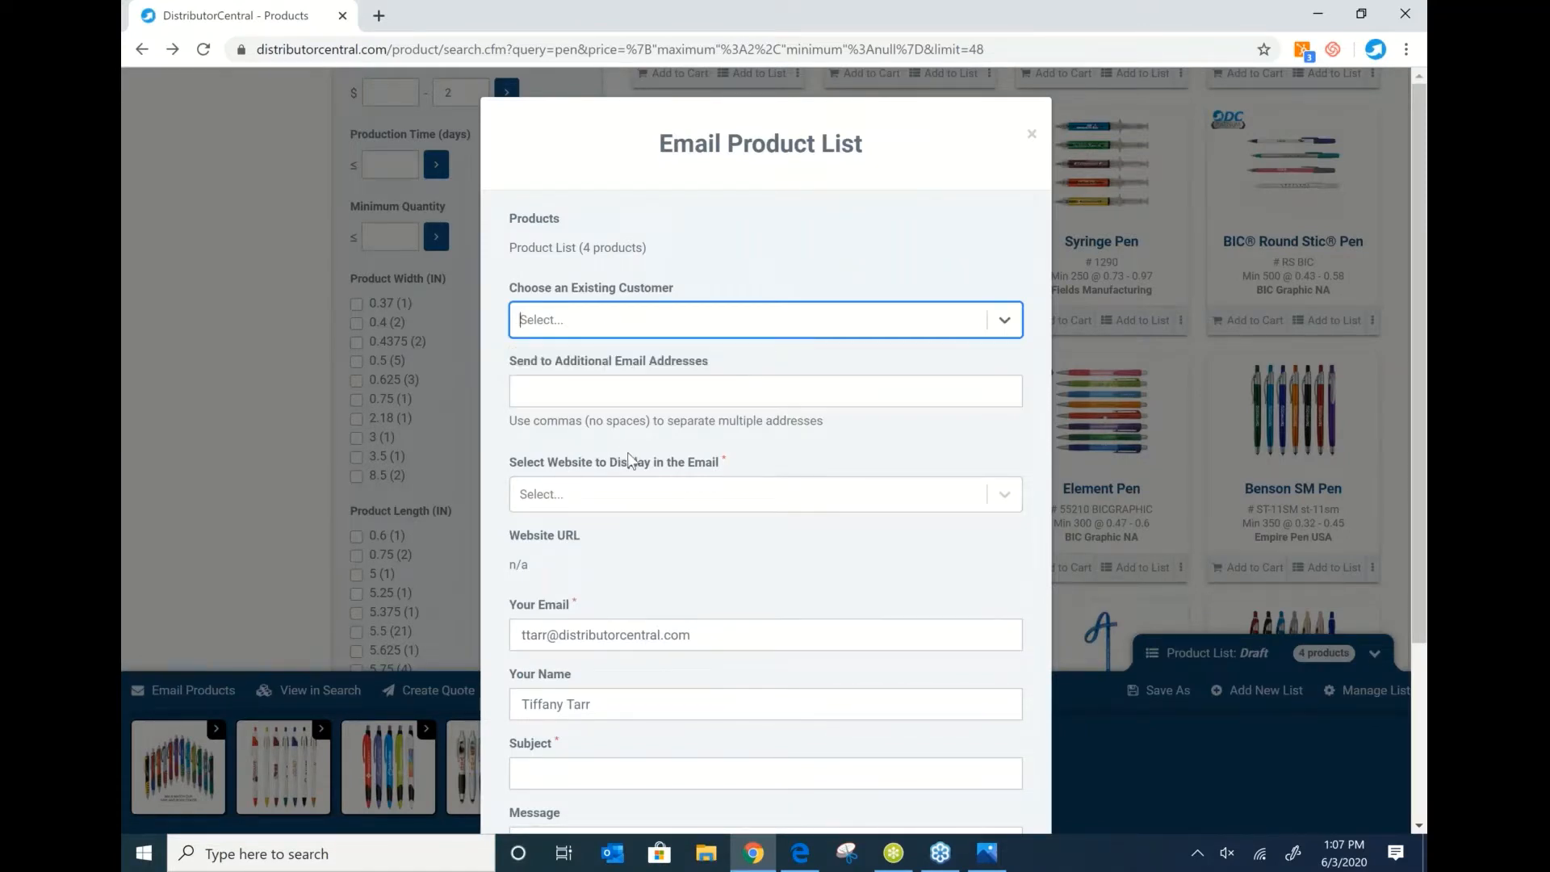
pyautogui.scroll(-3, 627, 451)
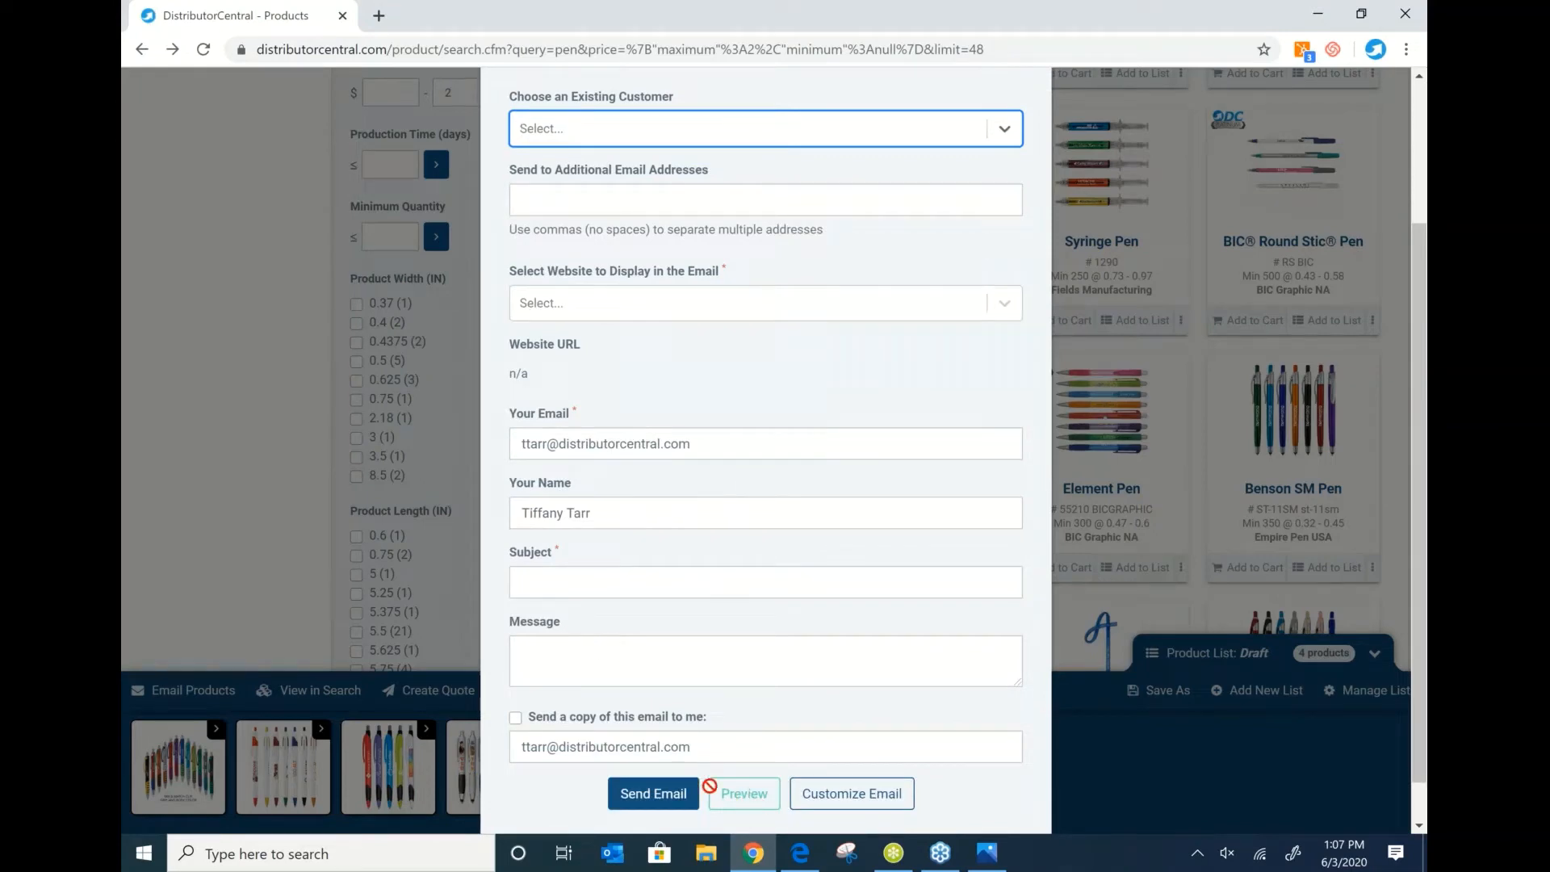
pyautogui.click(572, 786)
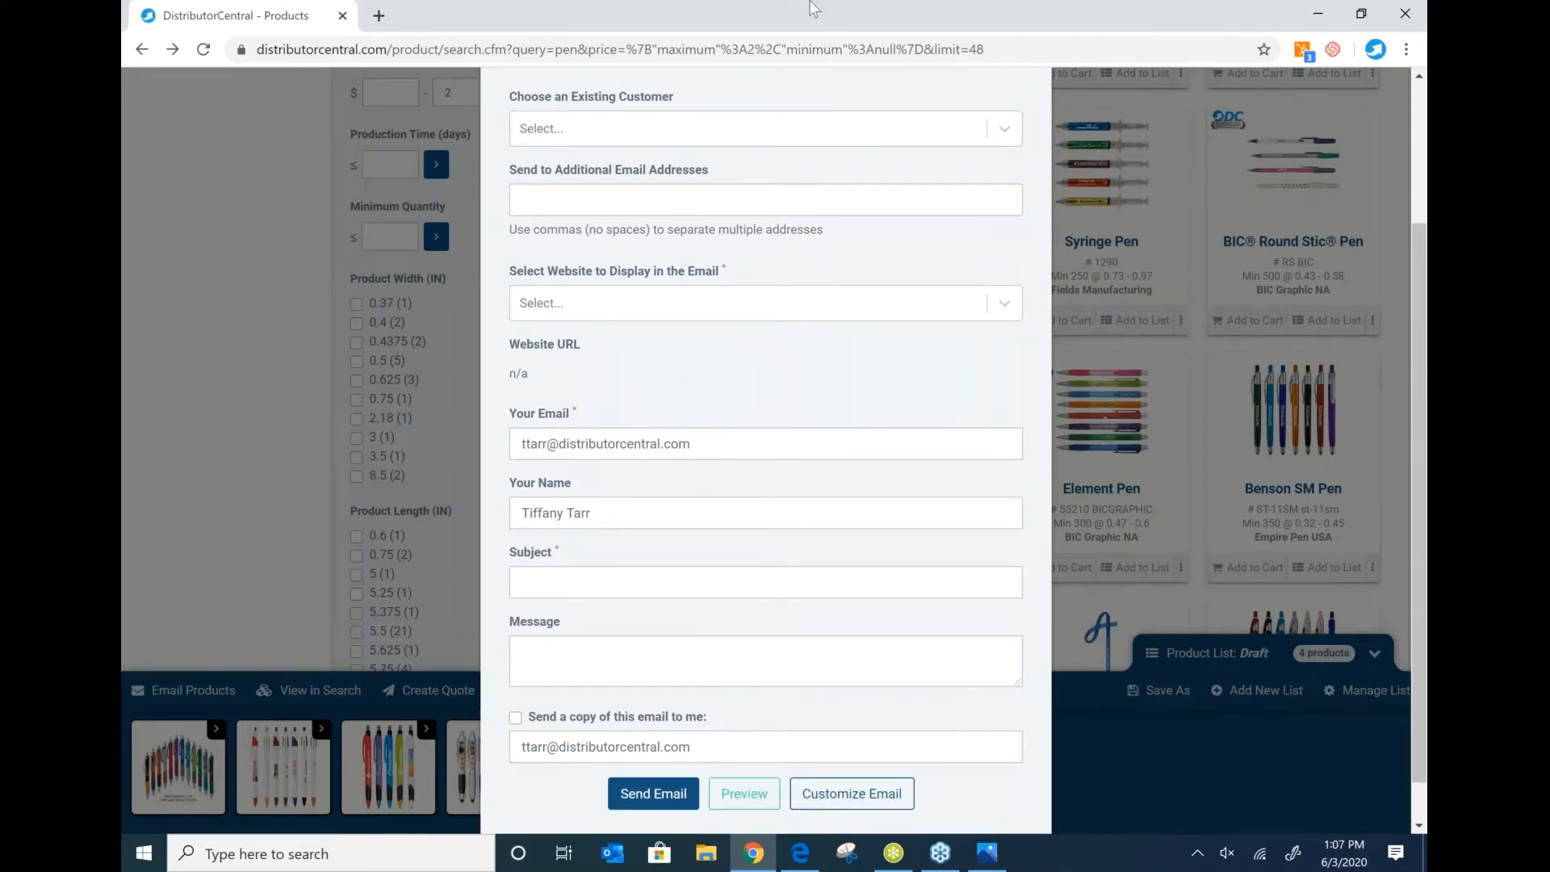
pyautogui.scroll(3, 709, 291)
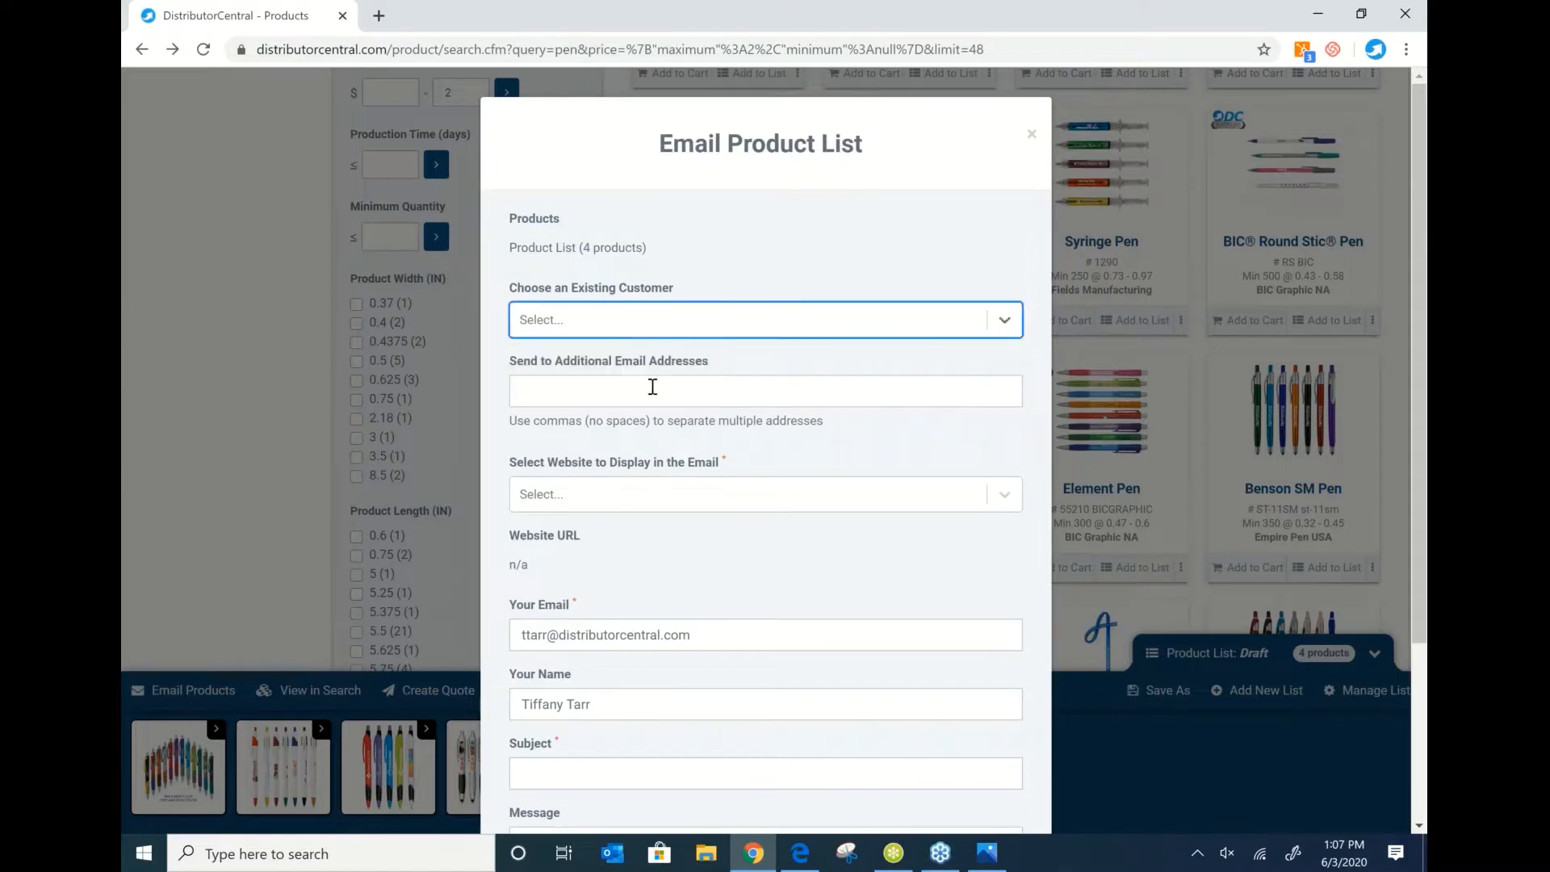
pyautogui.write('ttar')
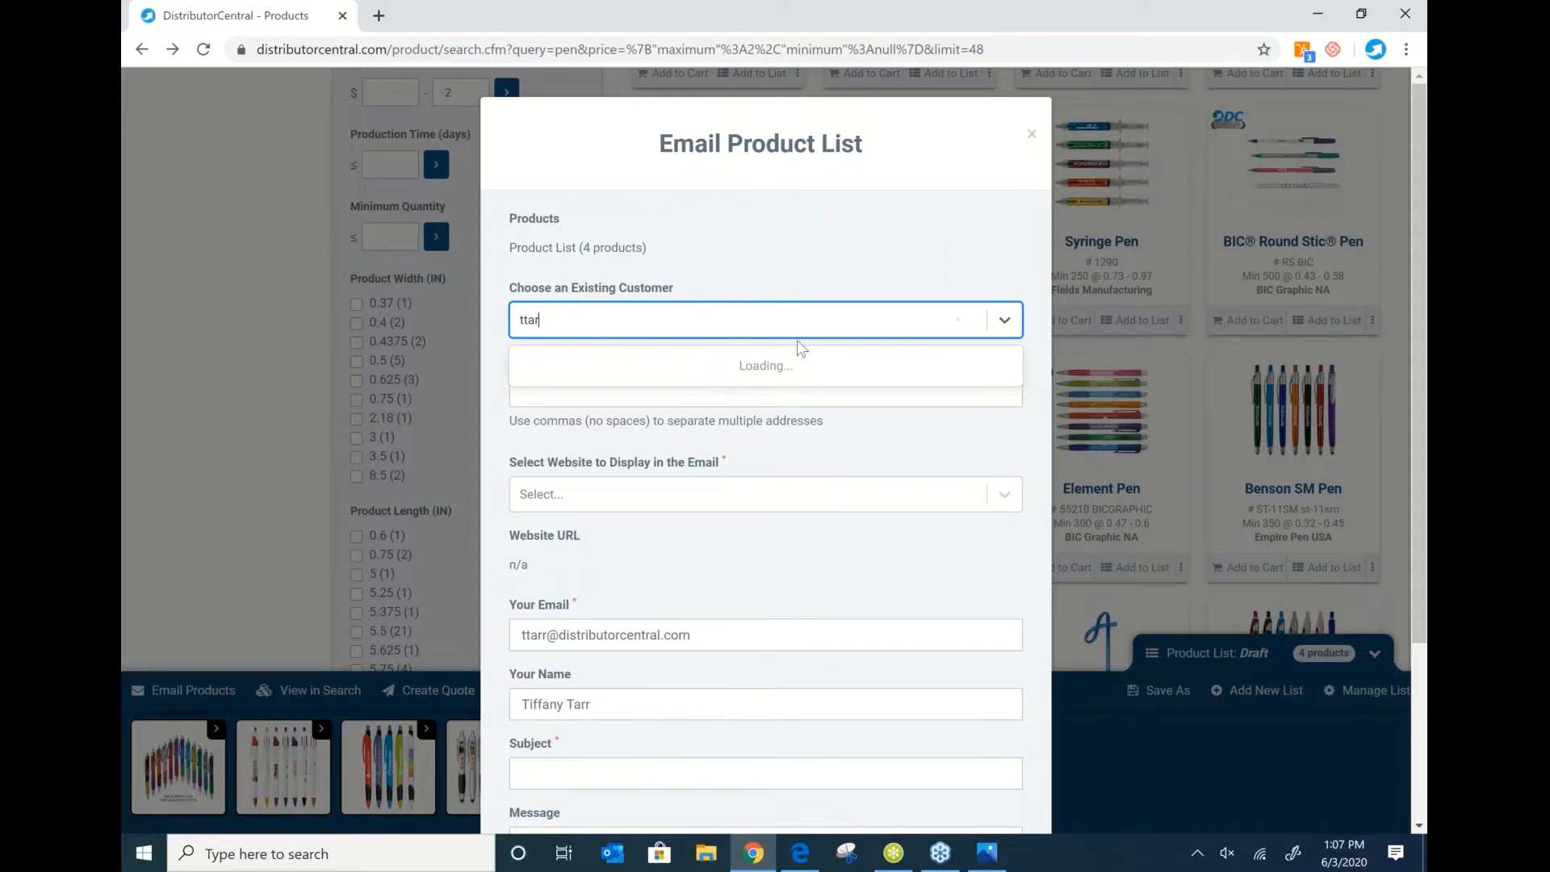
pyautogui.click(650, 388)
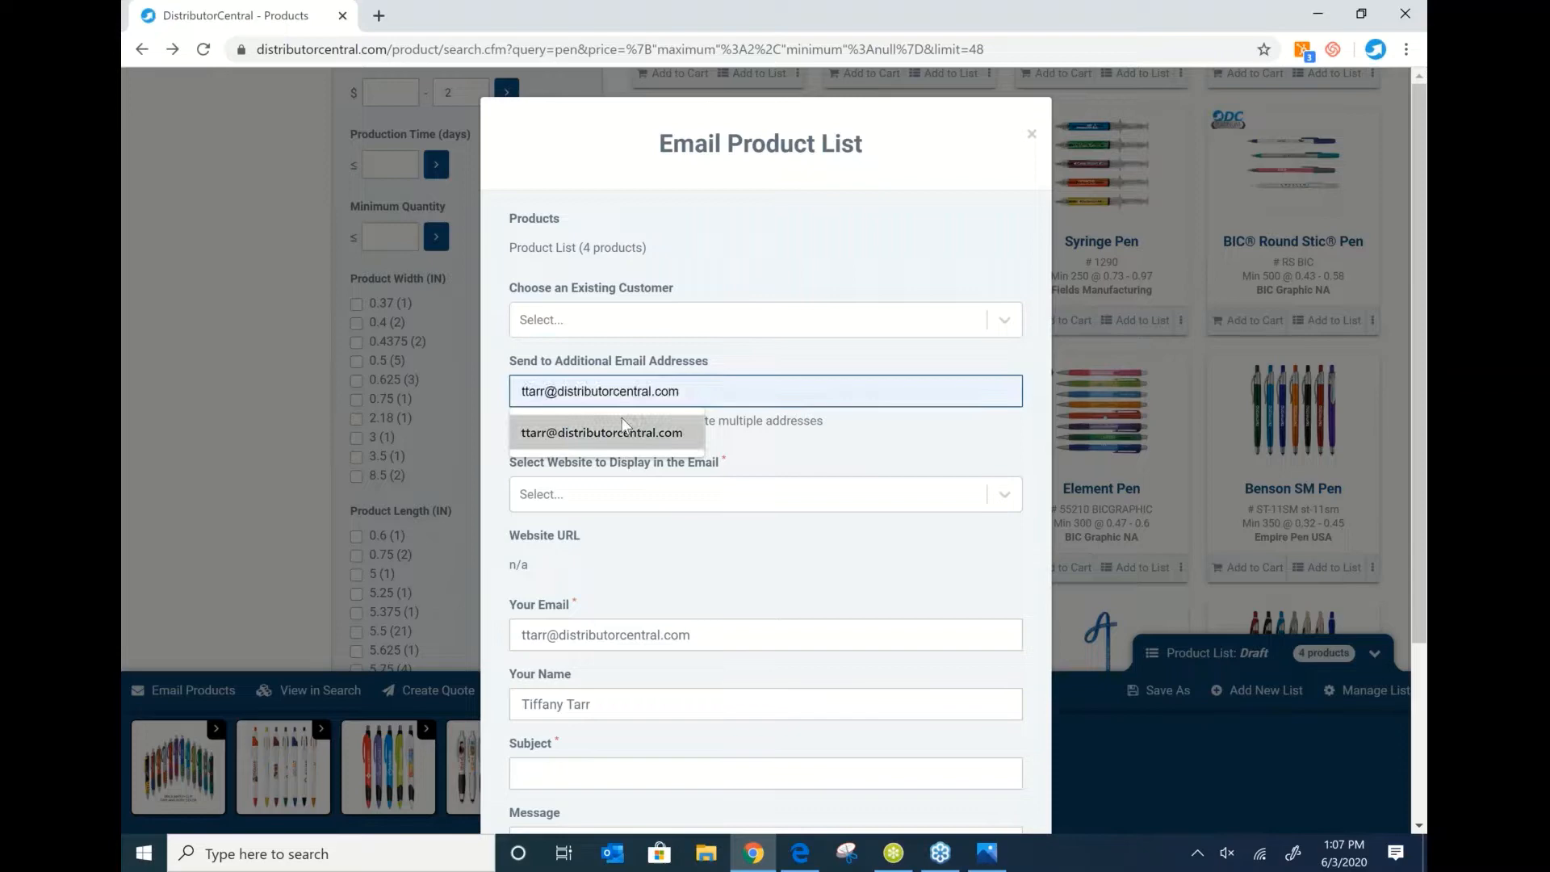
pyautogui.click(624, 431)
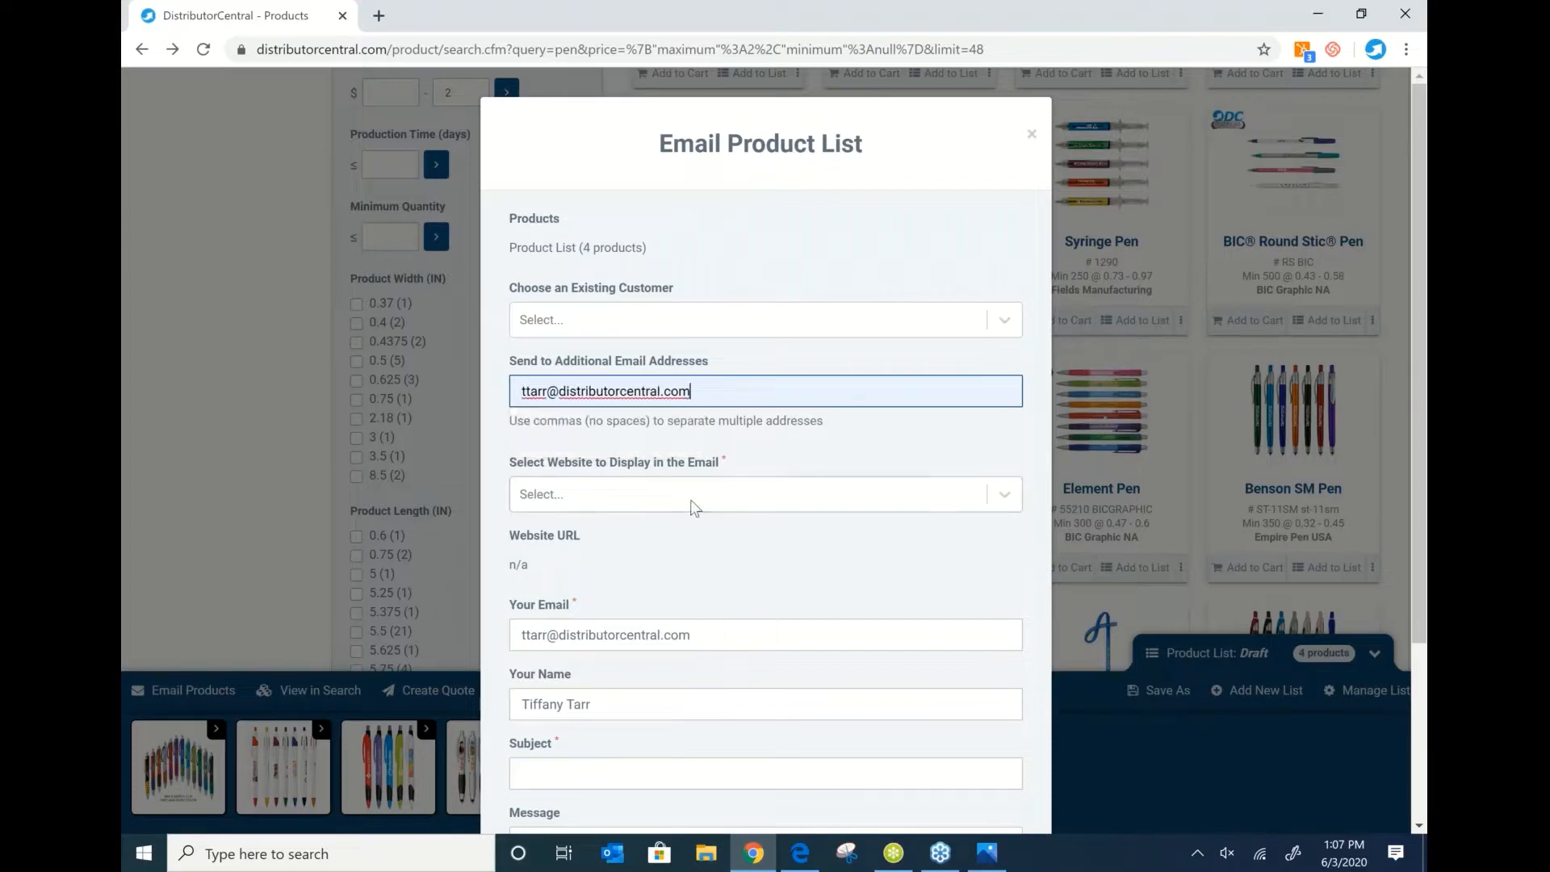
# Select the Demott1 website and preview the email.
pyautogui.click(646, 497)
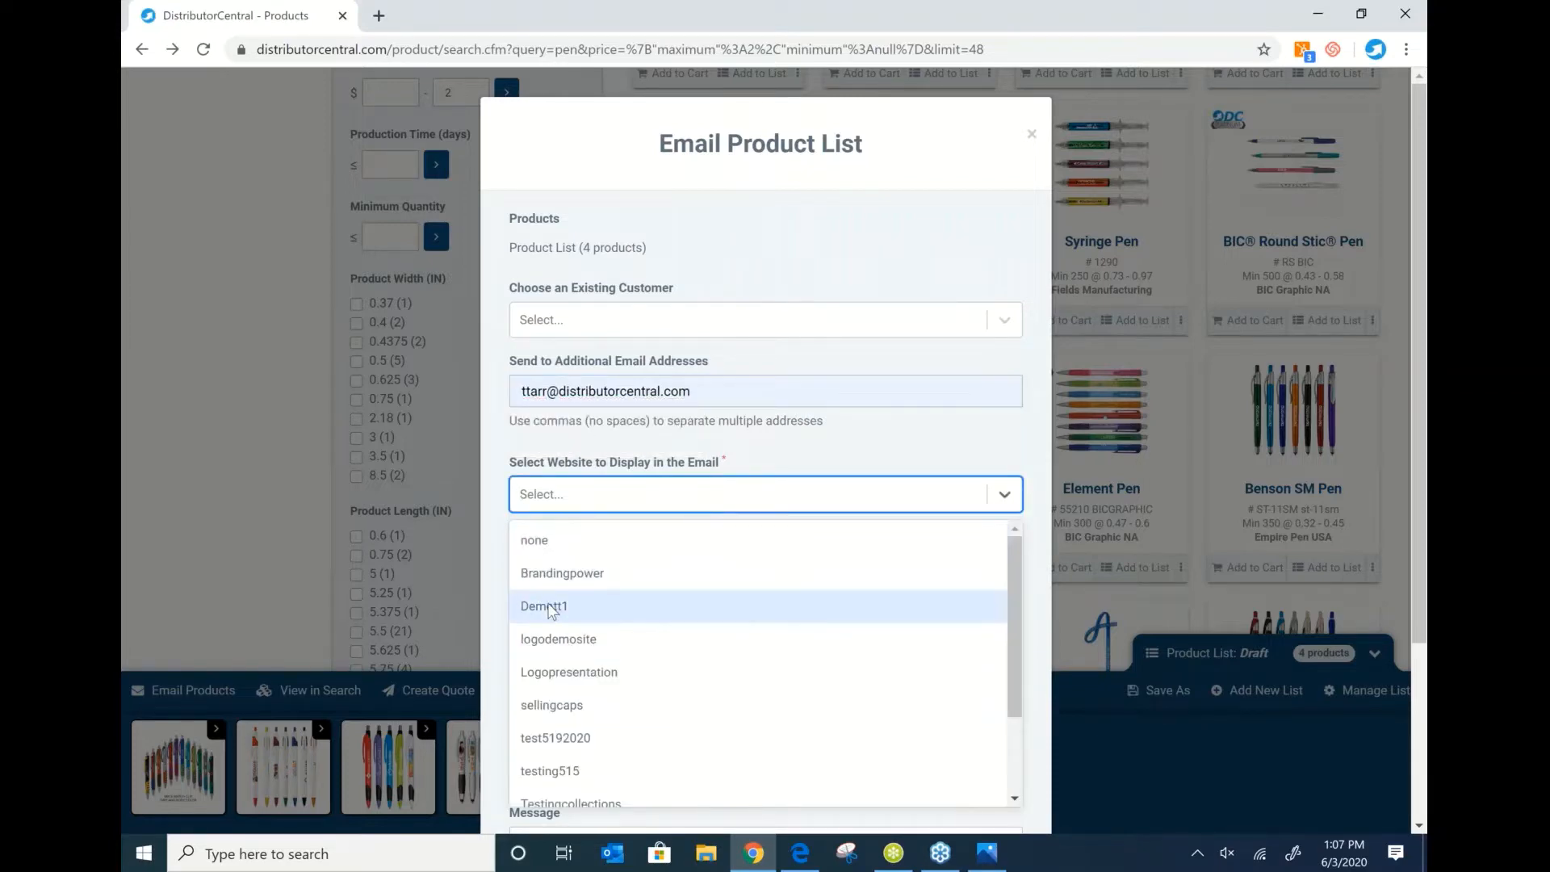
pyautogui.click(601, 607)
pyautogui.scroll(-3, 844, 546)
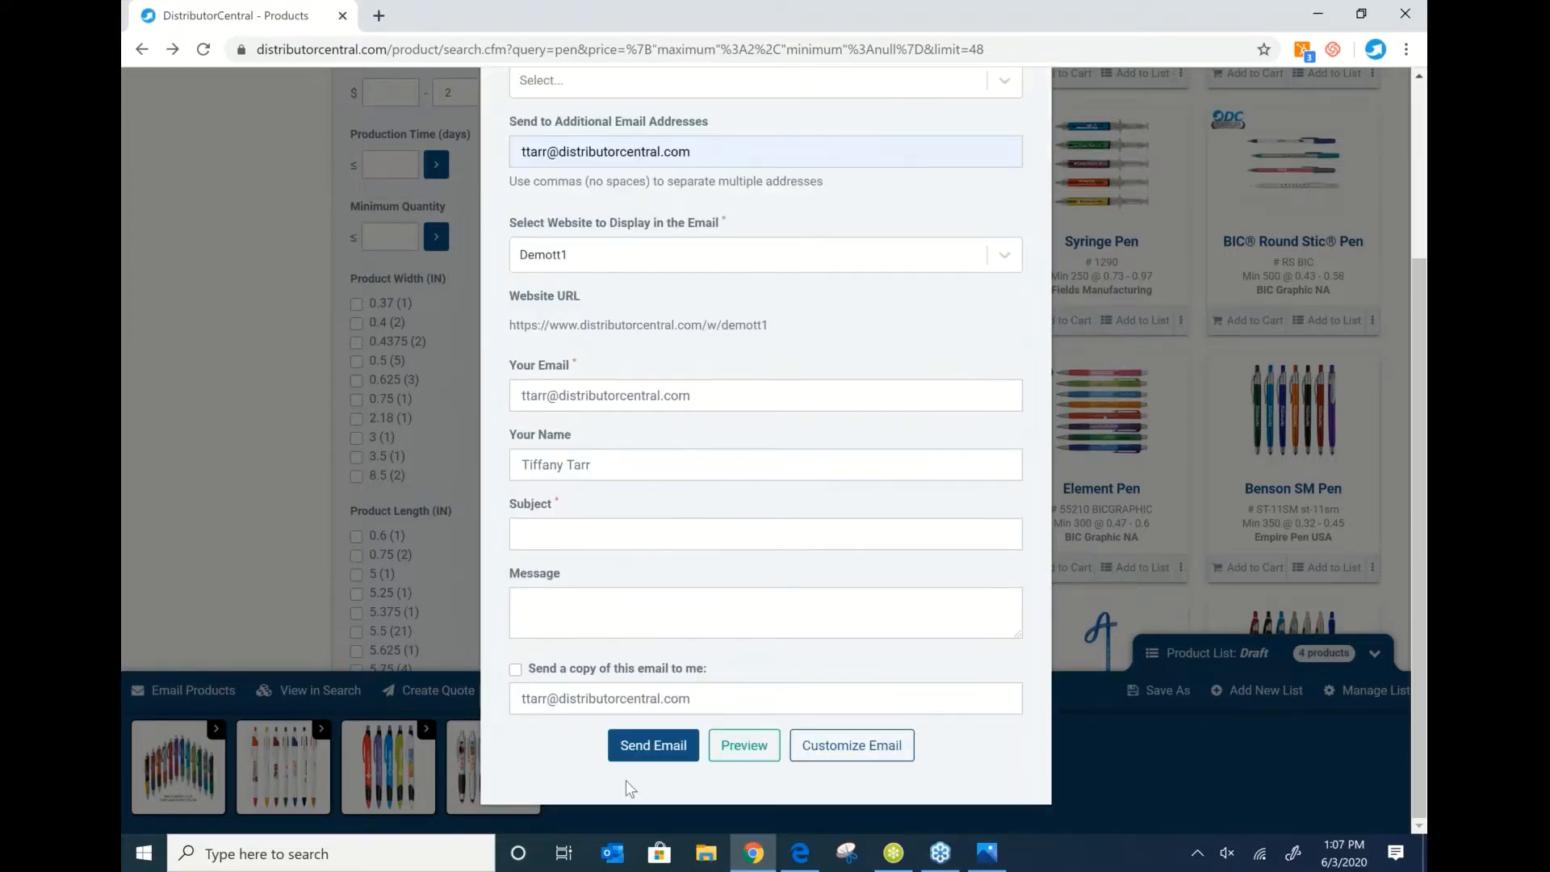
pyautogui.click(743, 743)
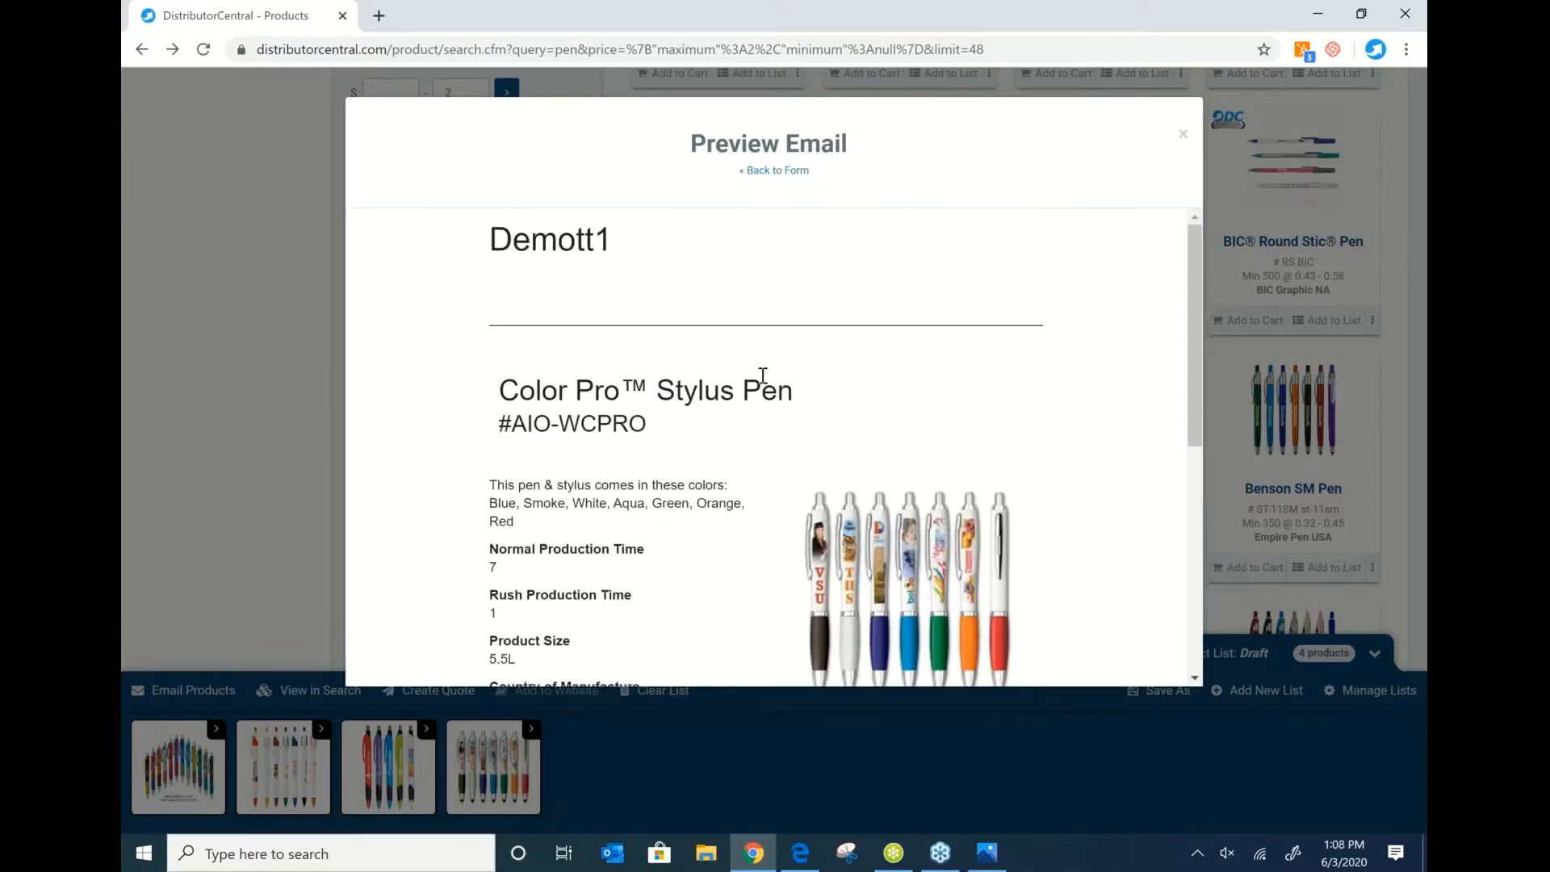
# Review the Color Pro Stylus Pen pricing details in the email preview, then close it.
pyautogui.scroll(-5, 757, 379)
pyautogui.scroll(-1, 761, 375)
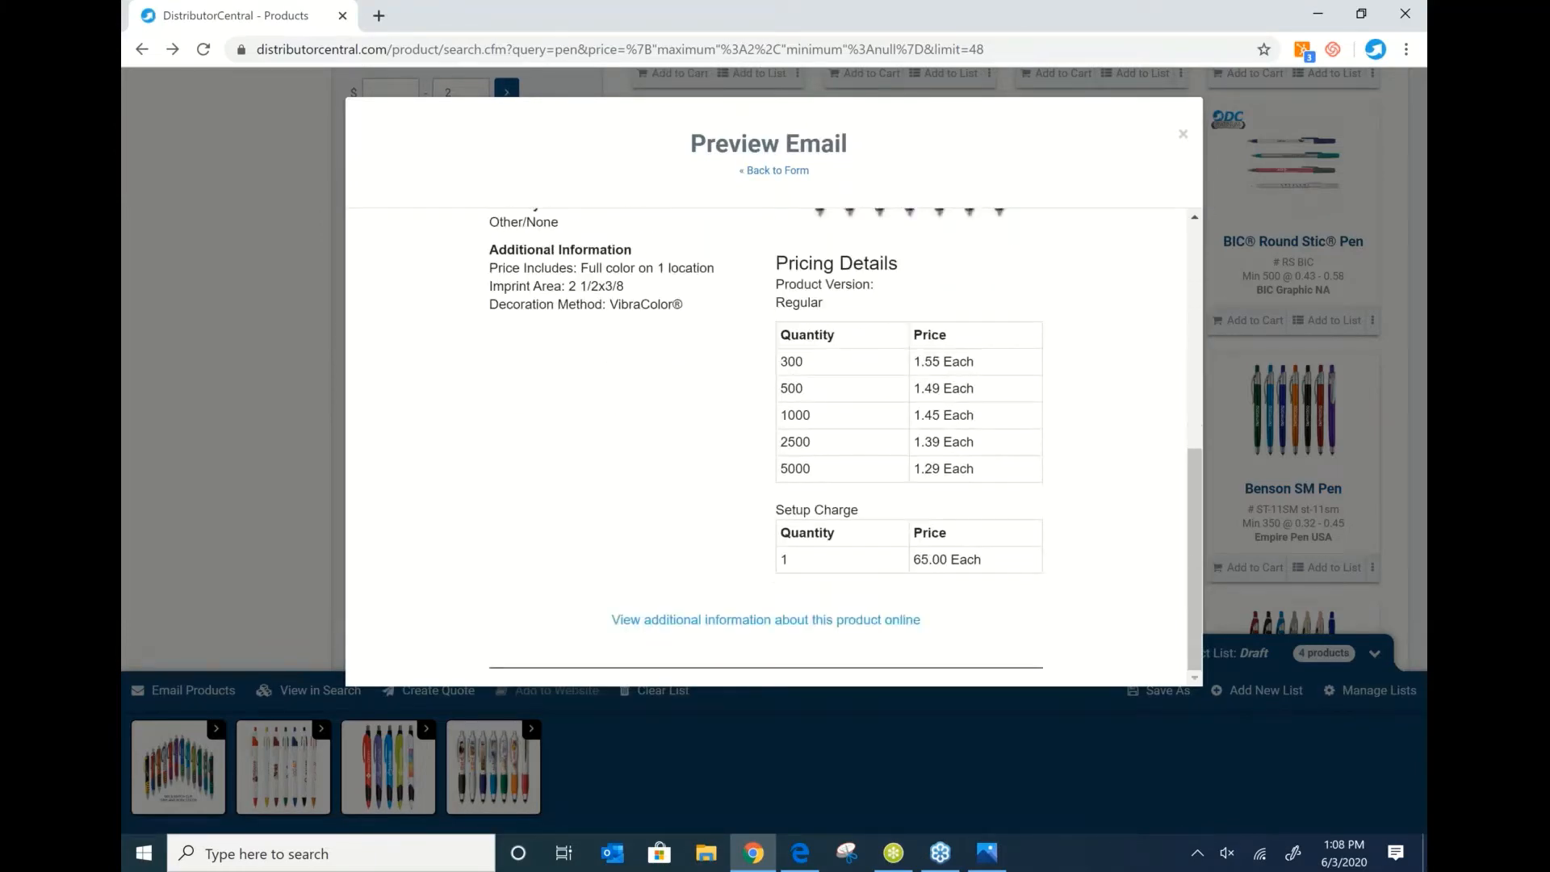
pyautogui.scroll(8, 765, 444)
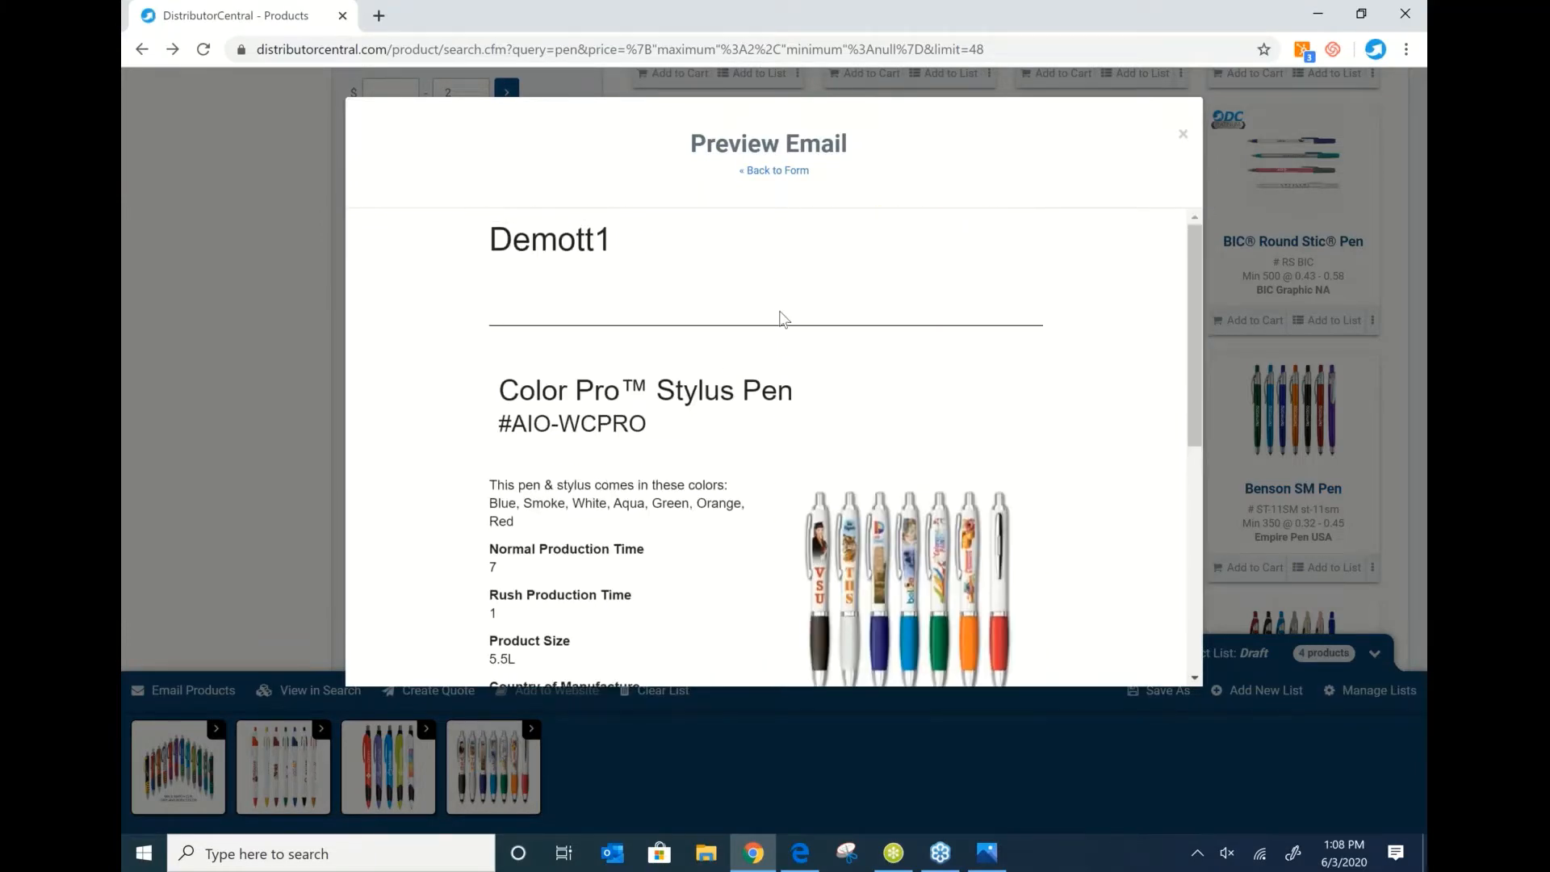
pyautogui.scroll(-2, 782, 318)
pyautogui.moveTo(939, 138); pyautogui.dragTo(813, 177)
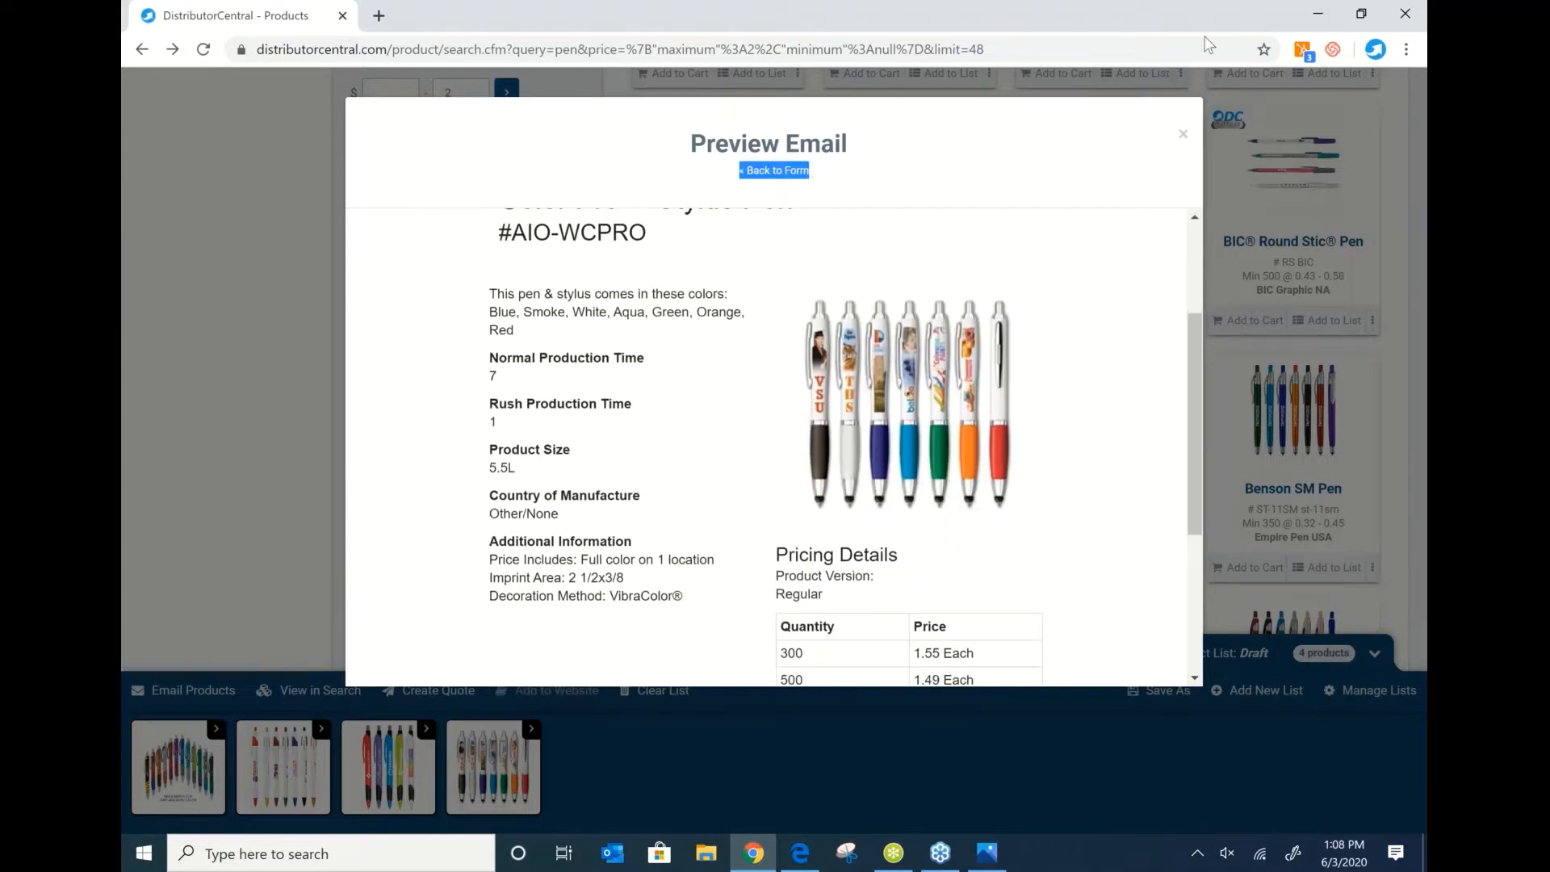
pyautogui.click(1372, 267)
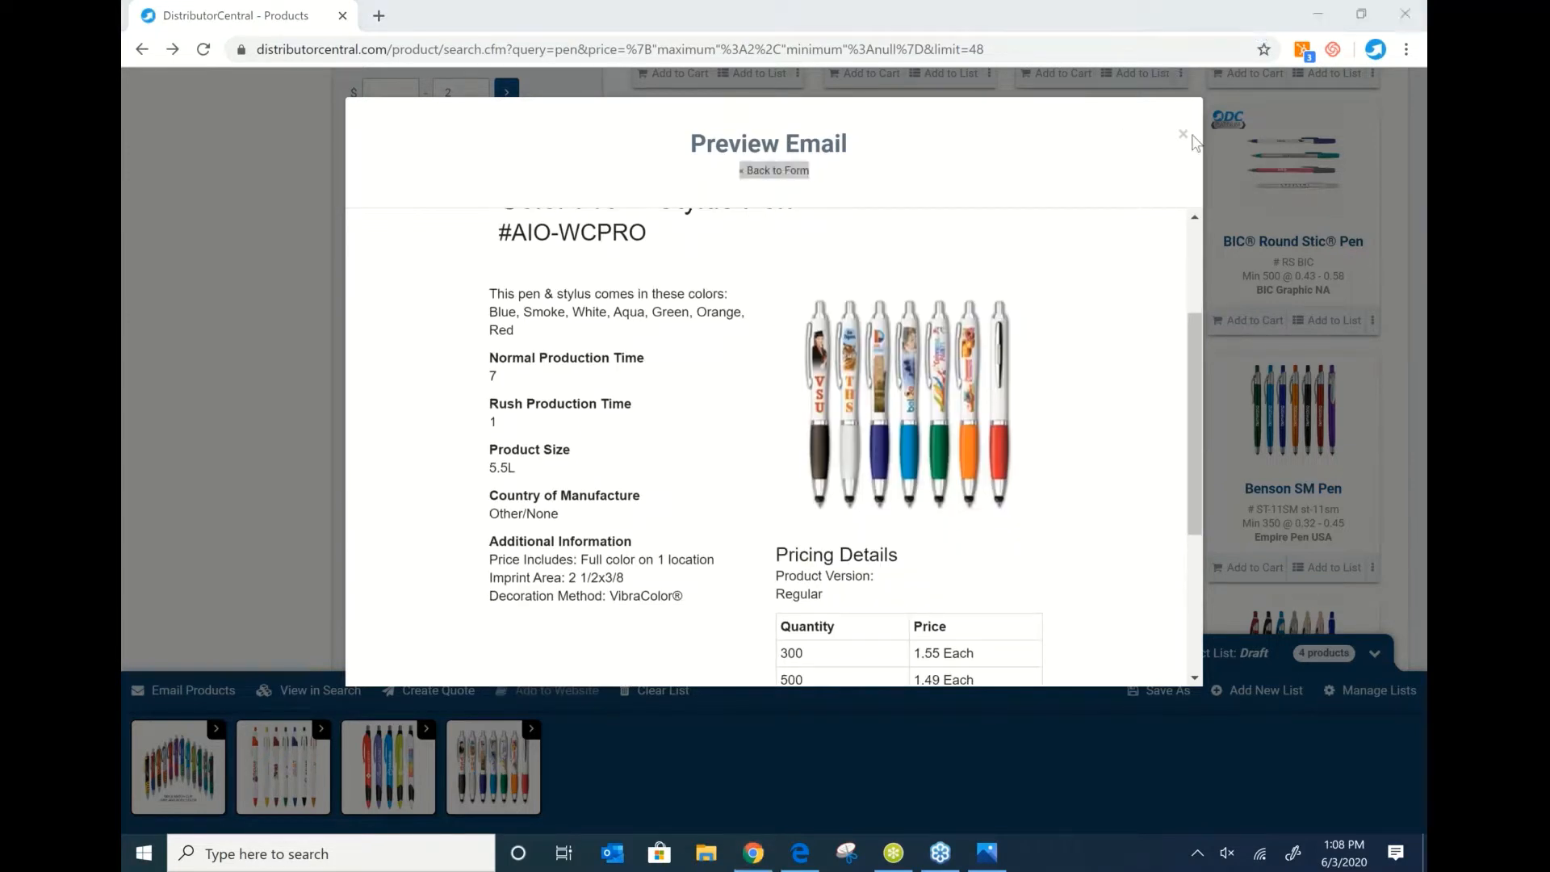
pyautogui.click(1182, 133)
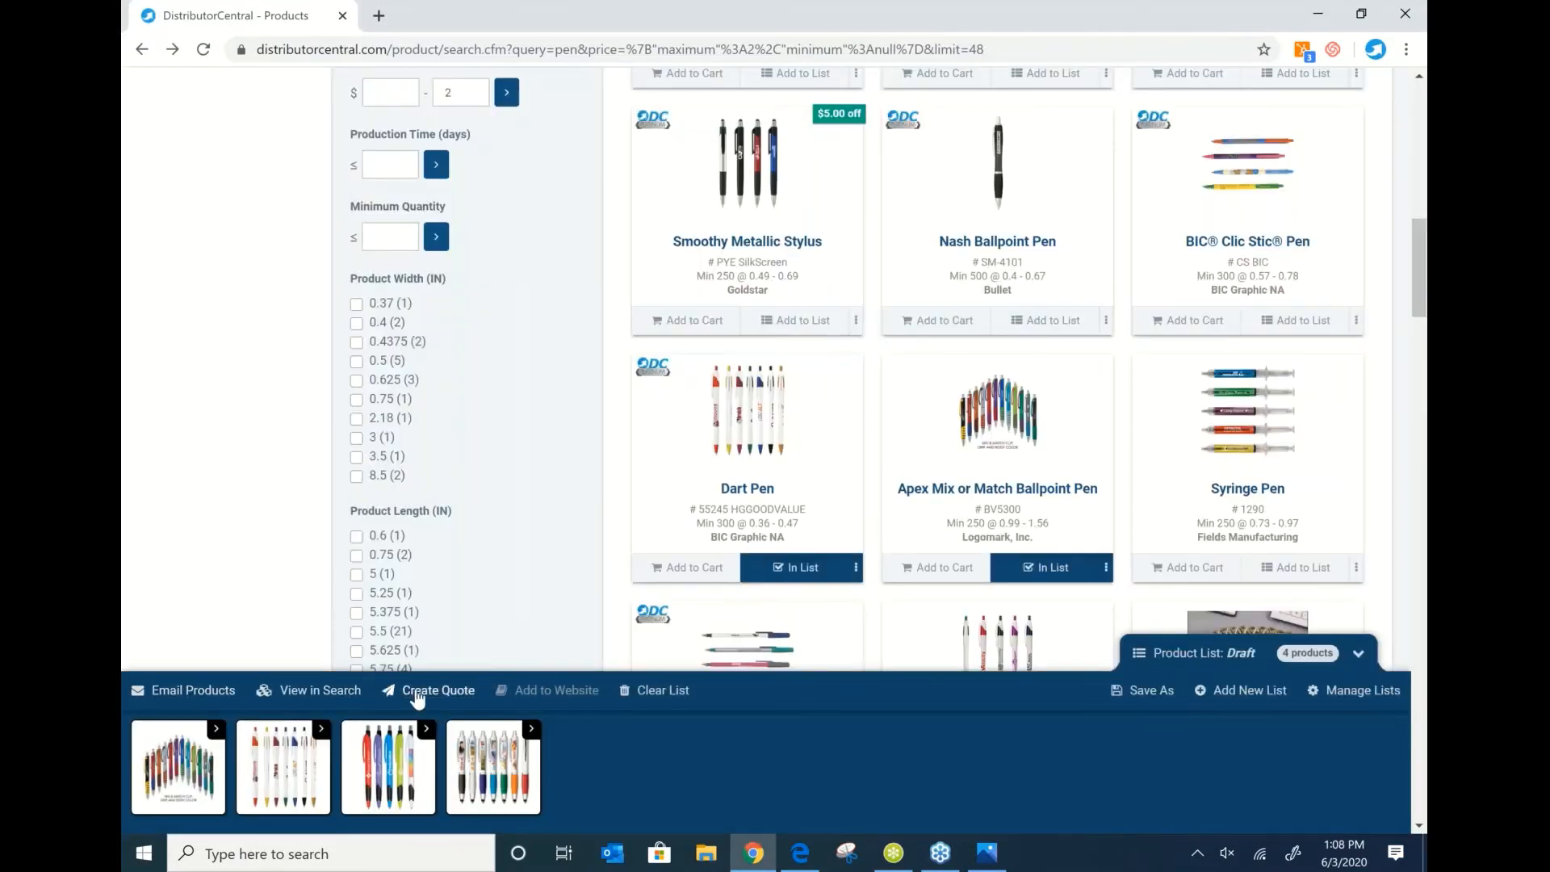
# Create a quote for the four pens and remove the Apex pen's description and image.
pyautogui.click(416, 693)
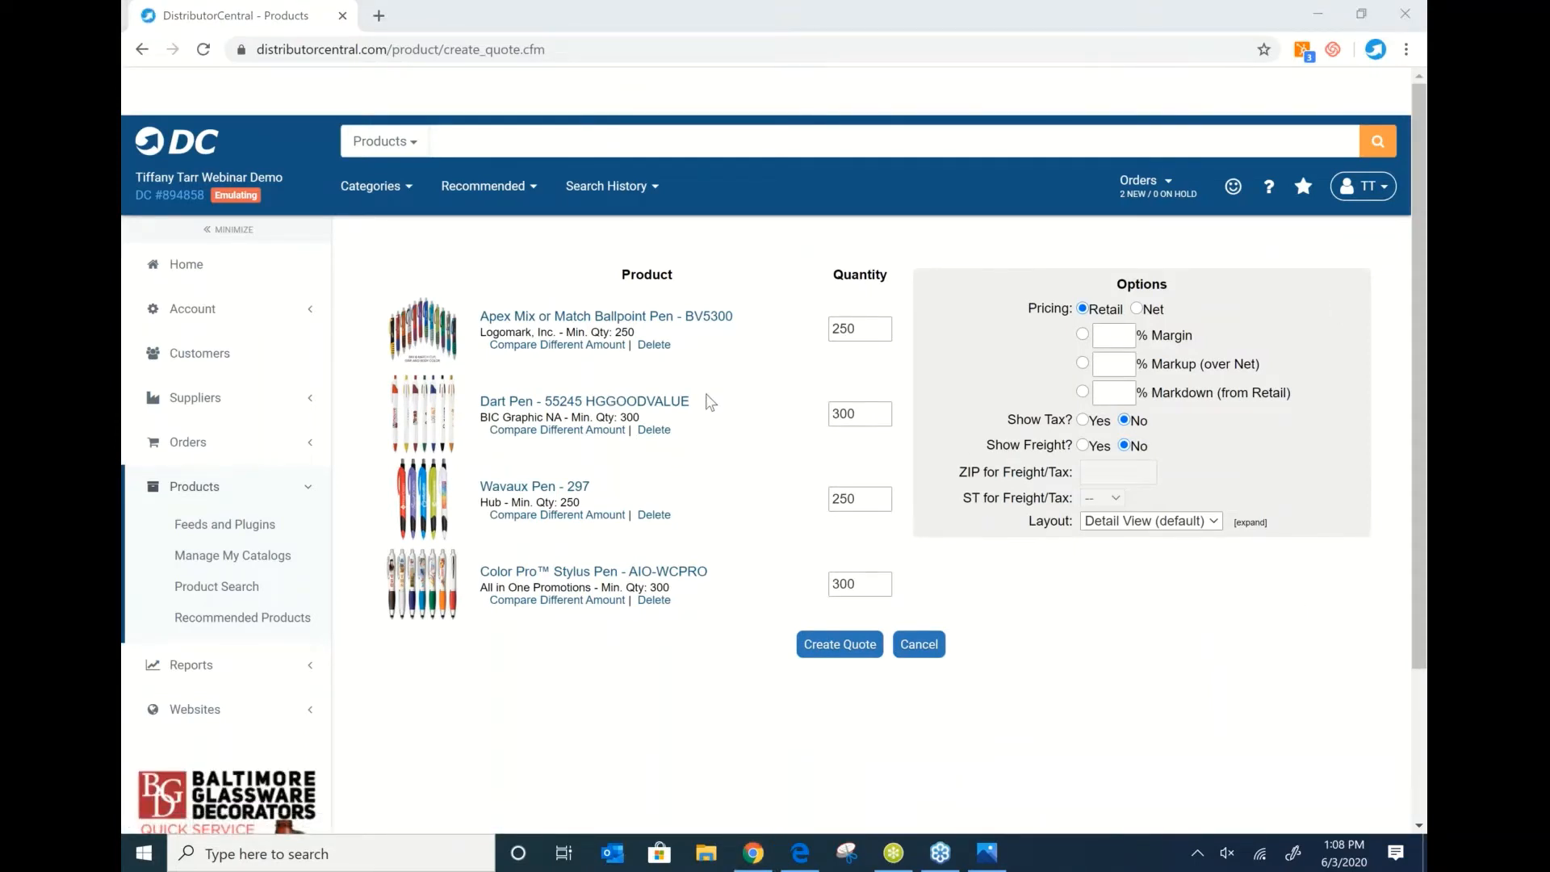
pyautogui.click(835, 650)
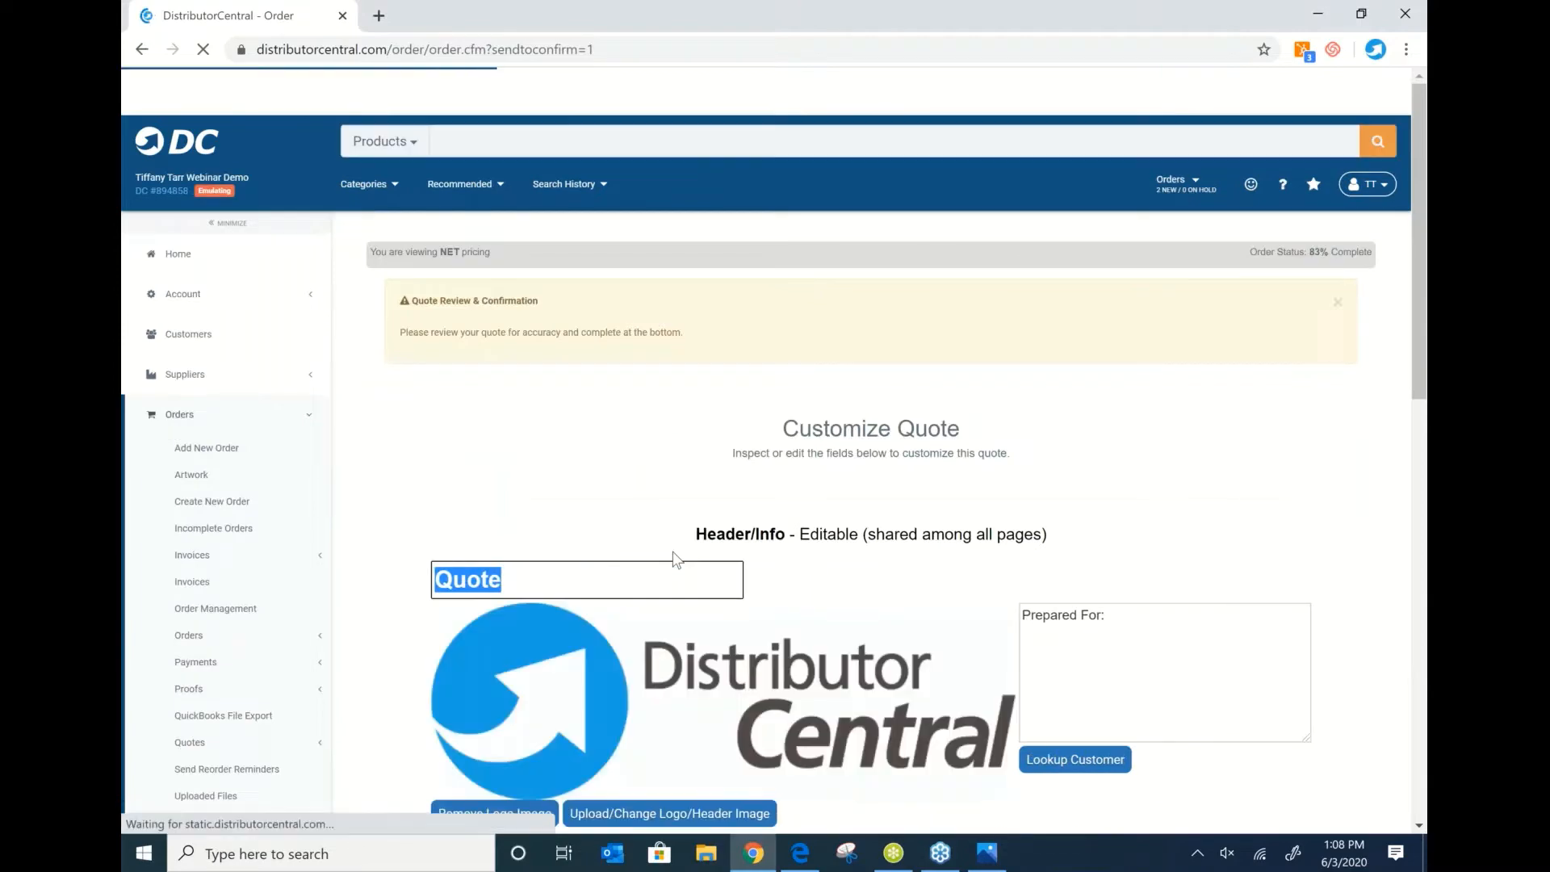
pyautogui.scroll(-5, 676, 559)
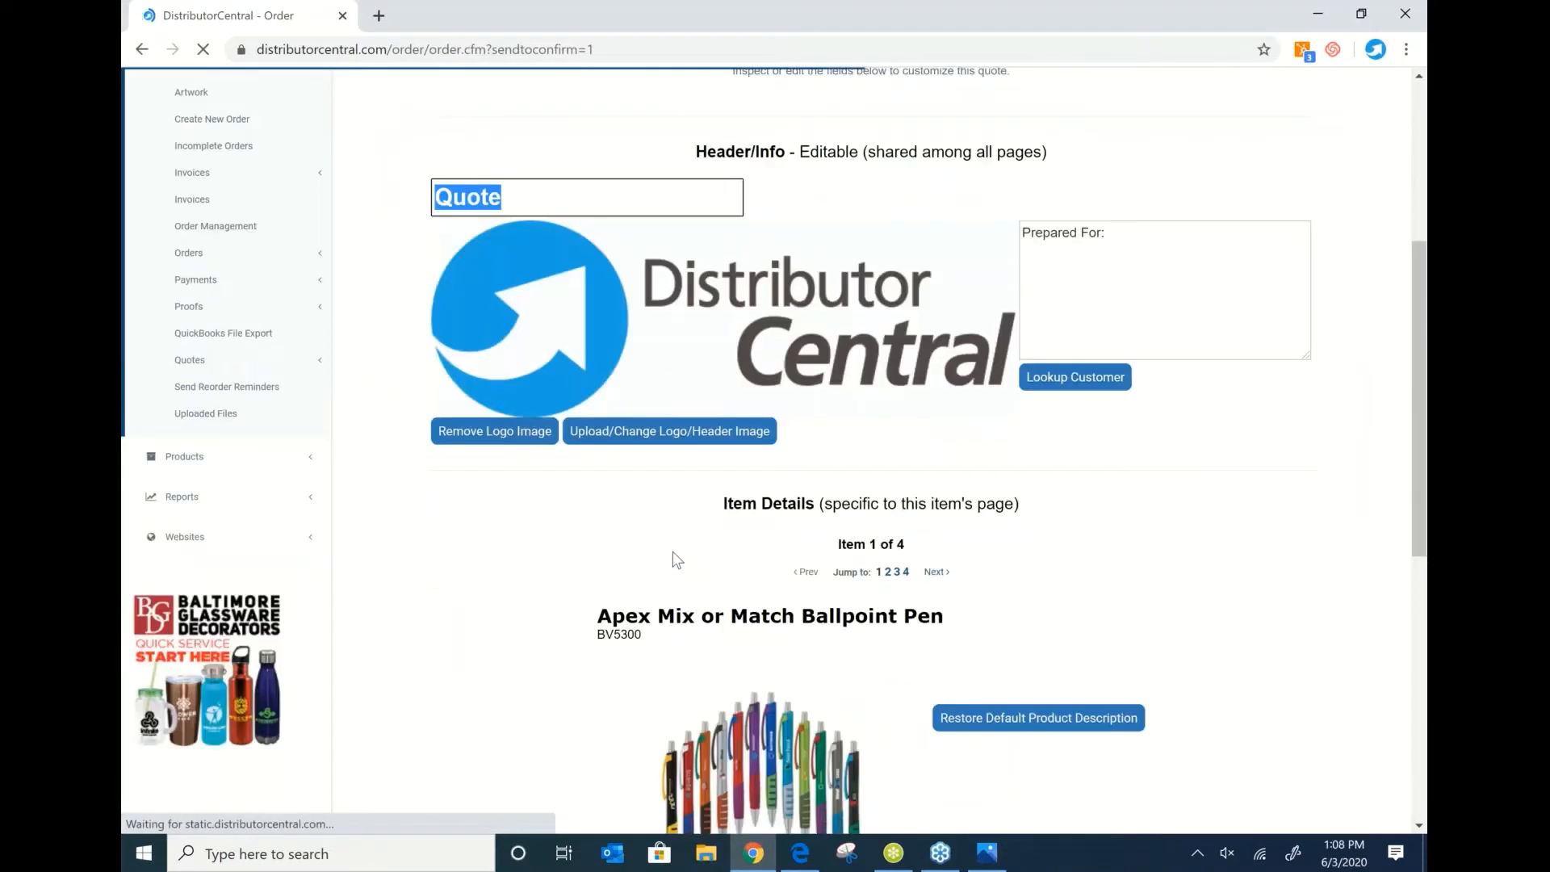
pyautogui.scroll(-1, 676, 558)
pyautogui.scroll(-7, 677, 559)
pyautogui.moveTo(729, 267); pyautogui.dragTo(1367, 589)
pyautogui.press('Delete')
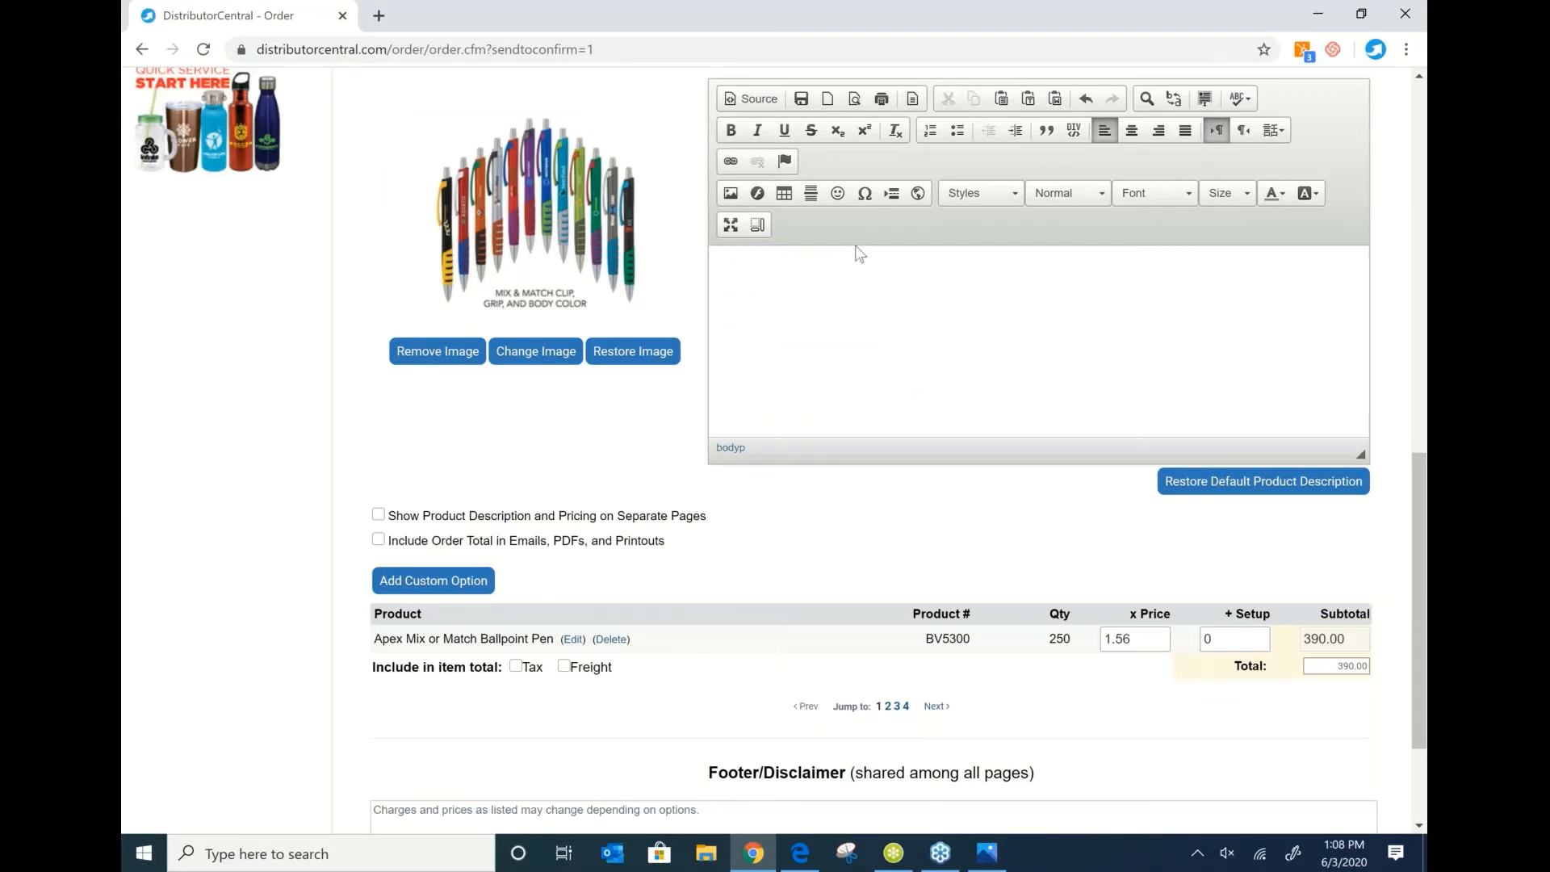
pyautogui.click(454, 353)
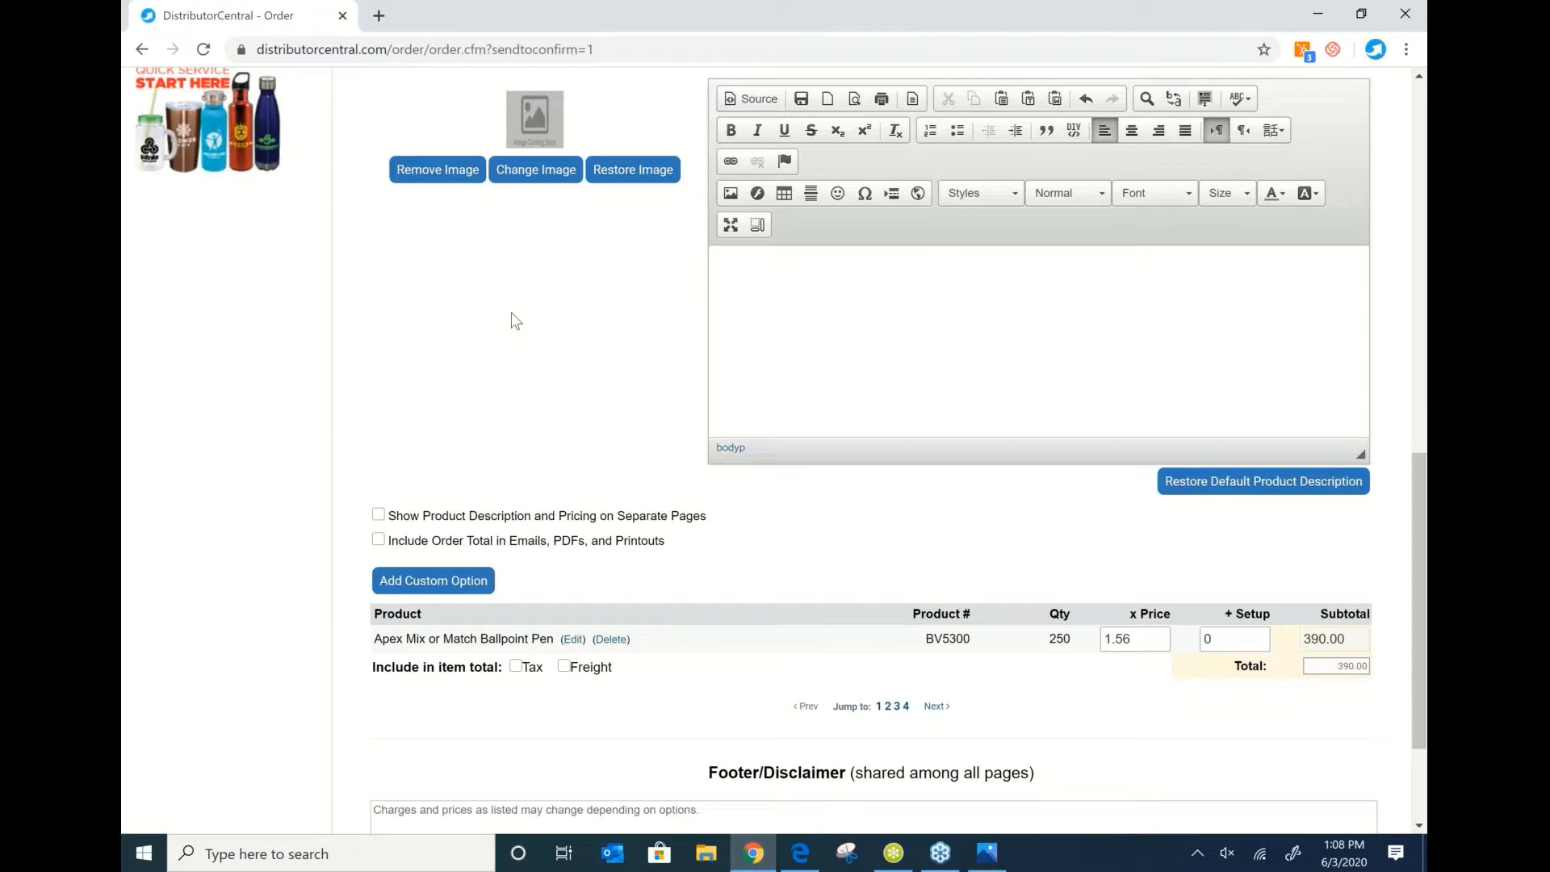
# Change the Apex Mix or Match Ballpoint Pen's unit price from 1.56 to 1.50.
pyautogui.scroll(-2, 565, 331)
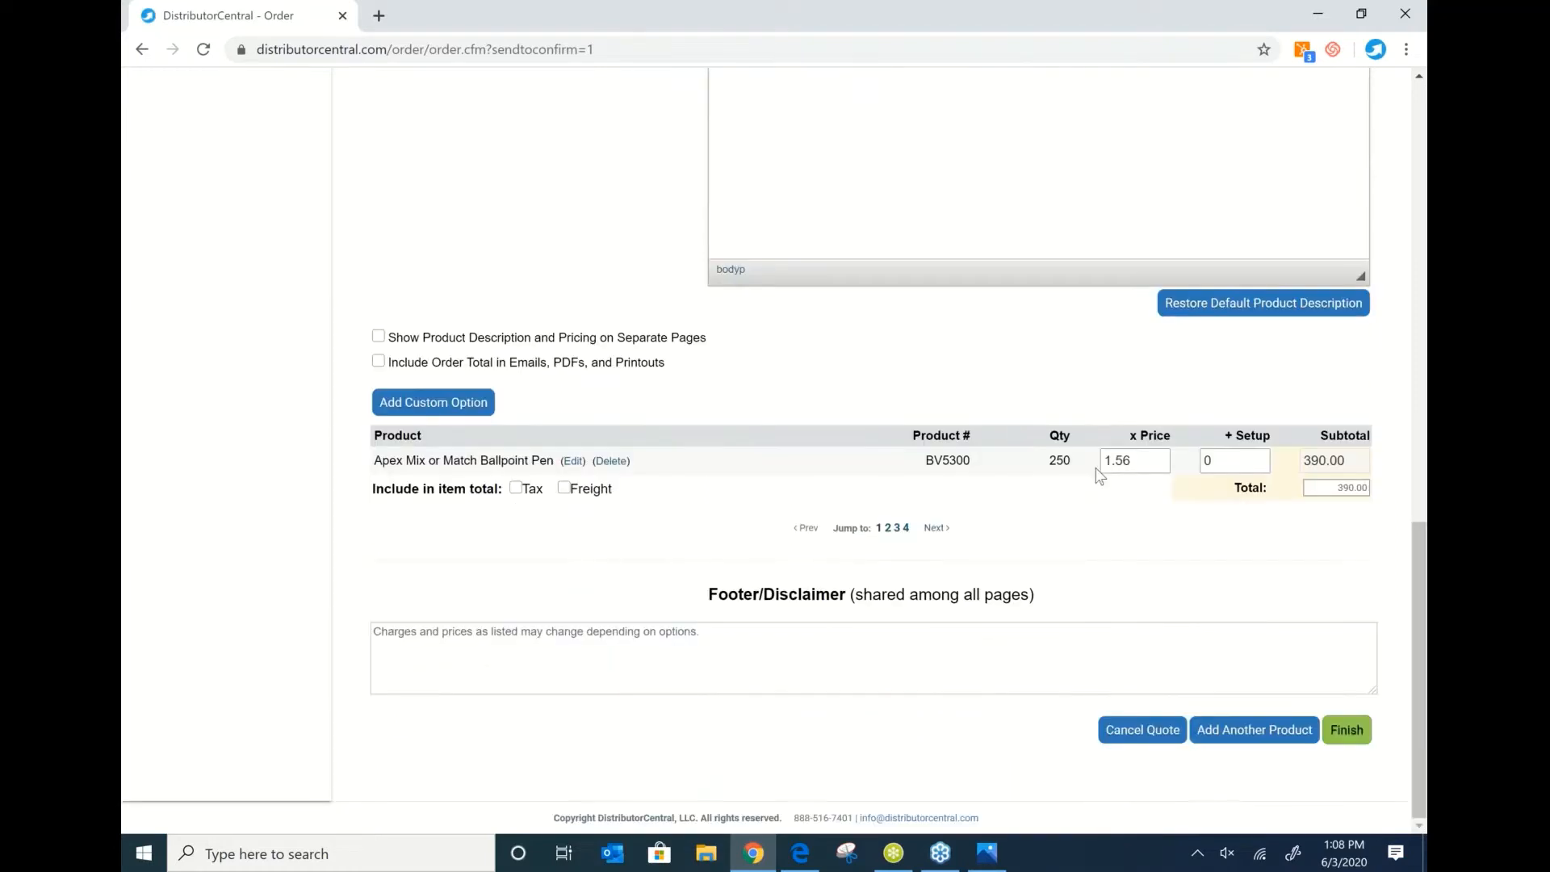
pyautogui.moveTo(1150, 464); pyautogui.dragTo(1103, 463)
pyautogui.write('50')
pyautogui.click(1154, 523)
# Review the Dart Pen item and its description on the quote's second page.
pyautogui.click(888, 530)
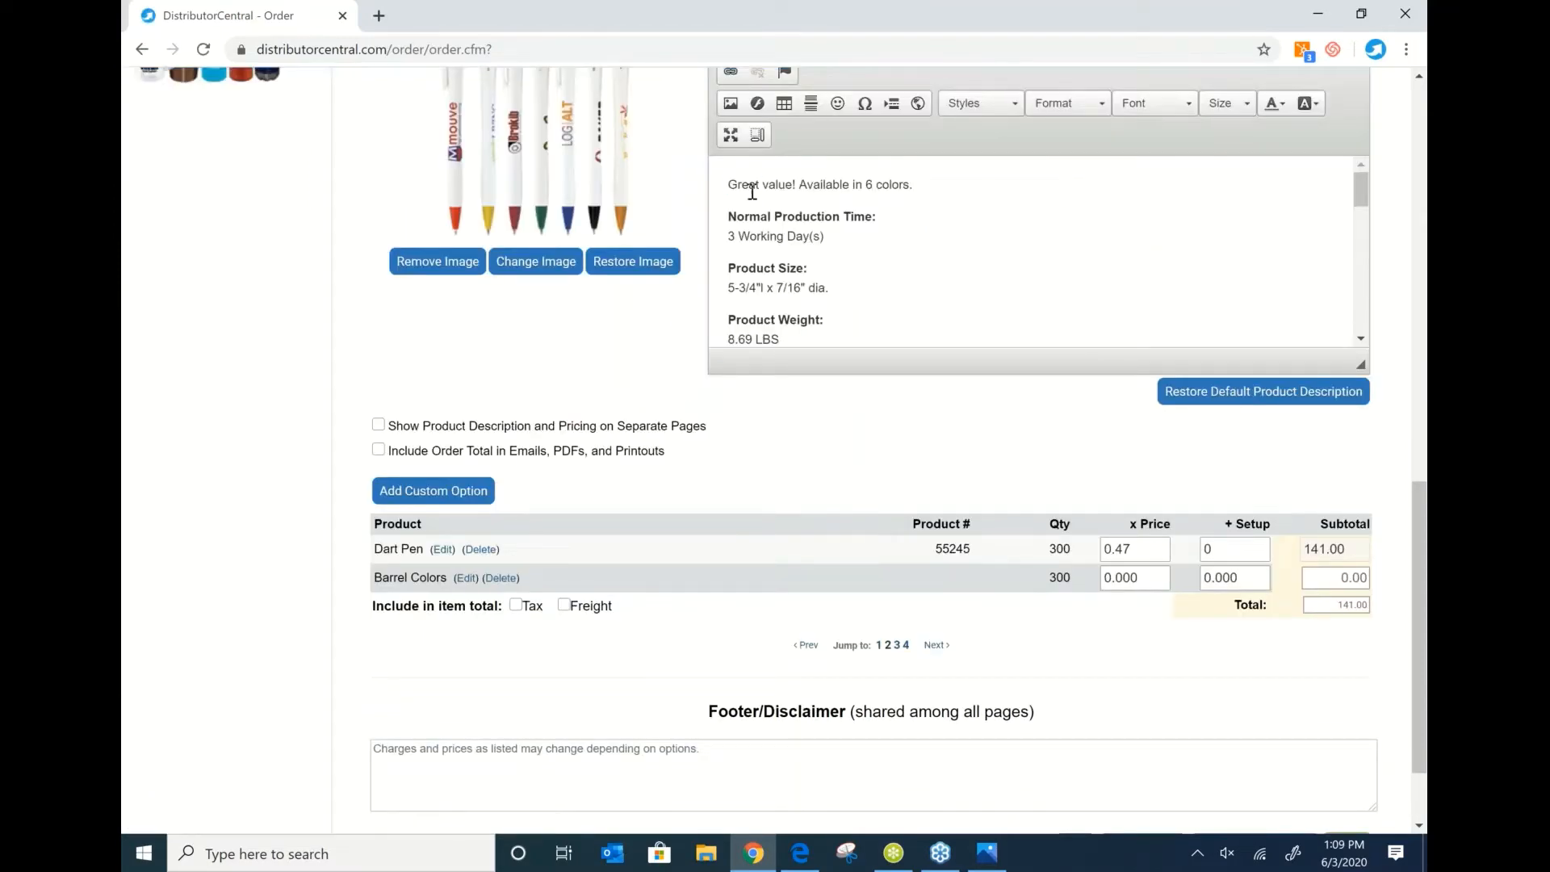
pyautogui.click(744, 197)
pyautogui.scroll(5, 784, 198)
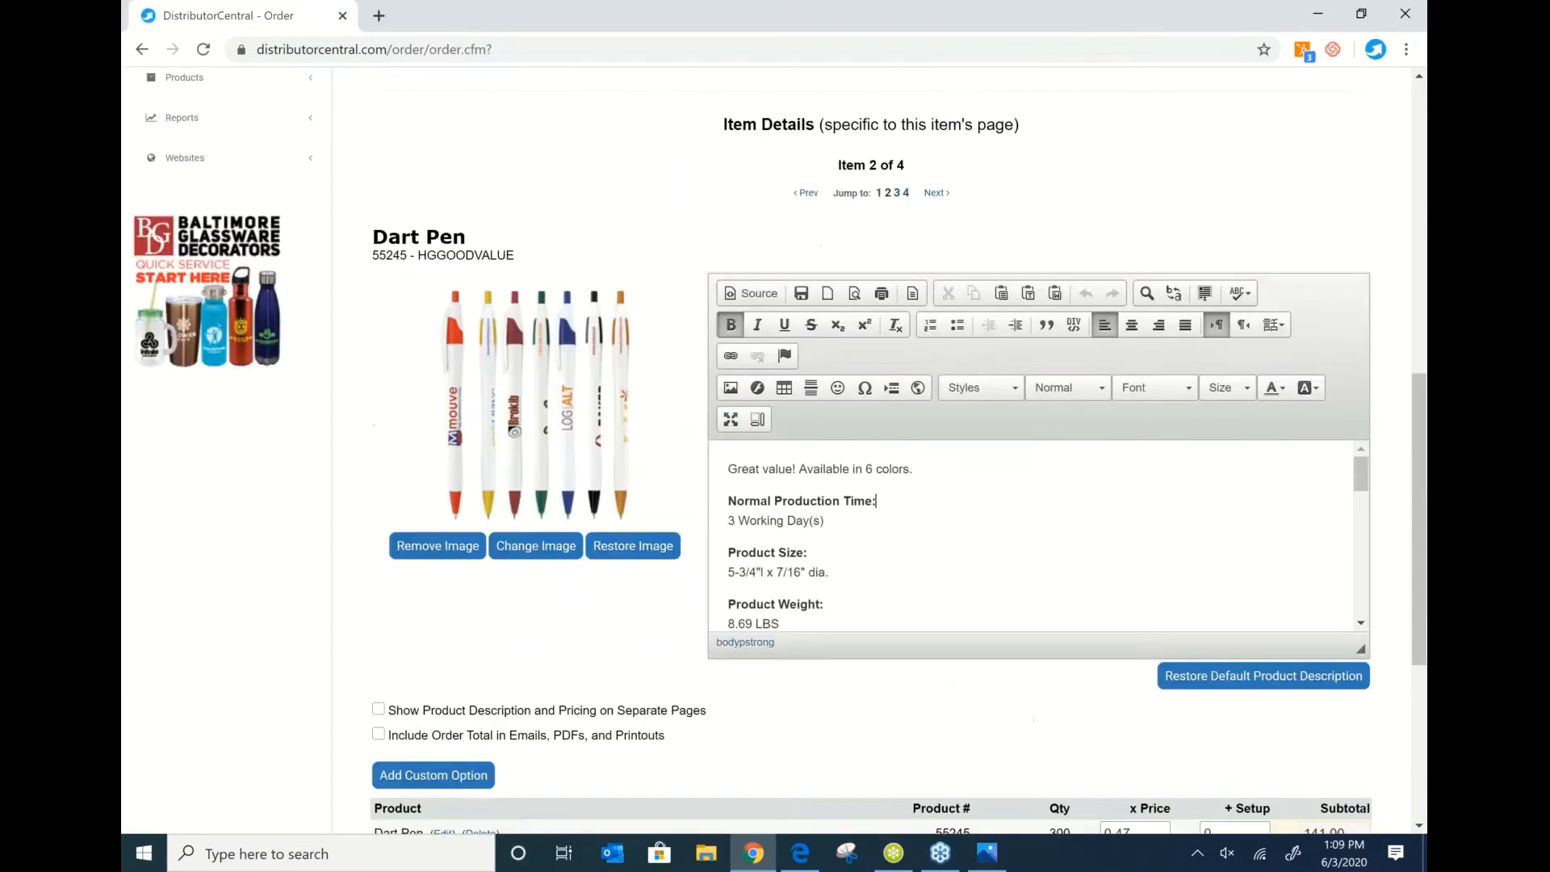
pyautogui.scroll(-1, 784, 199)
pyautogui.moveTo(728, 567); pyautogui.dragTo(916, 702)
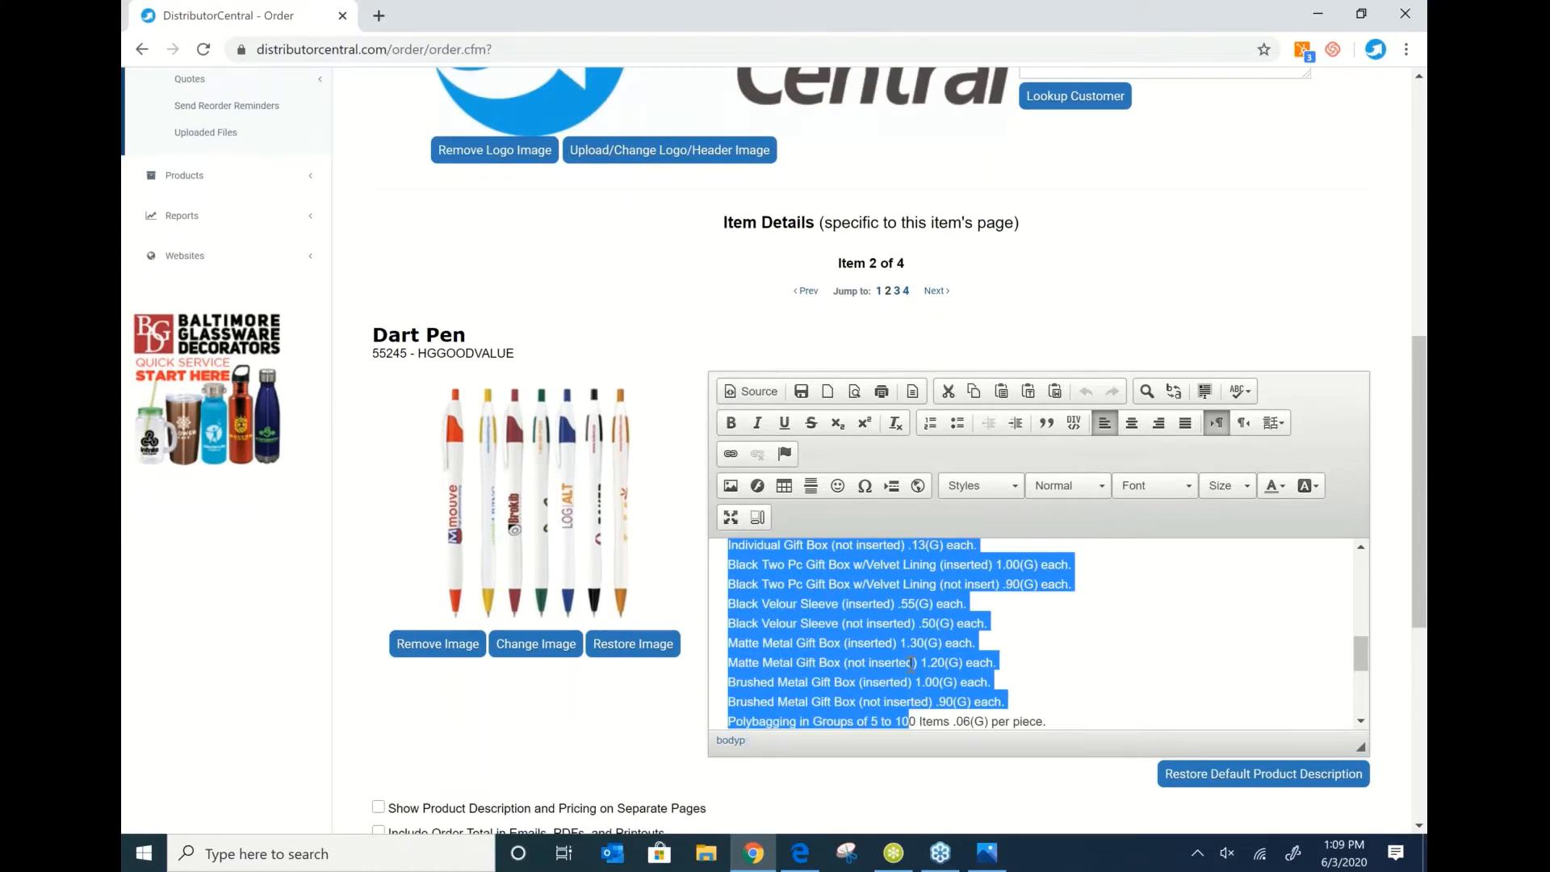
pyautogui.click(1162, 581)
pyautogui.scroll(5, 1009, 589)
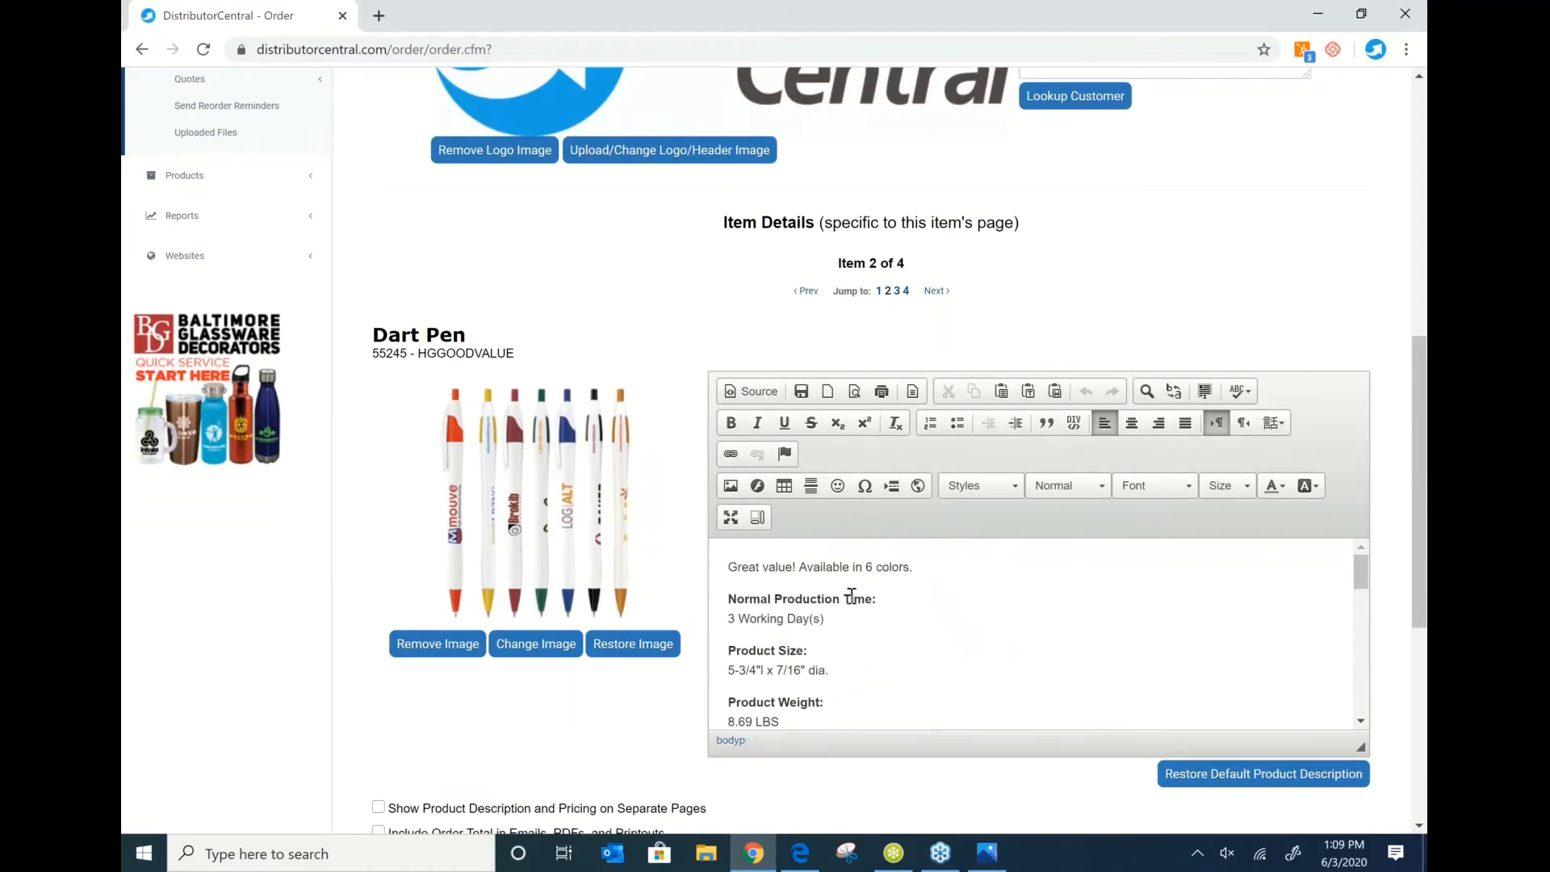
pyautogui.scroll(6, 571, 367)
pyautogui.scroll(-10, 571, 366)
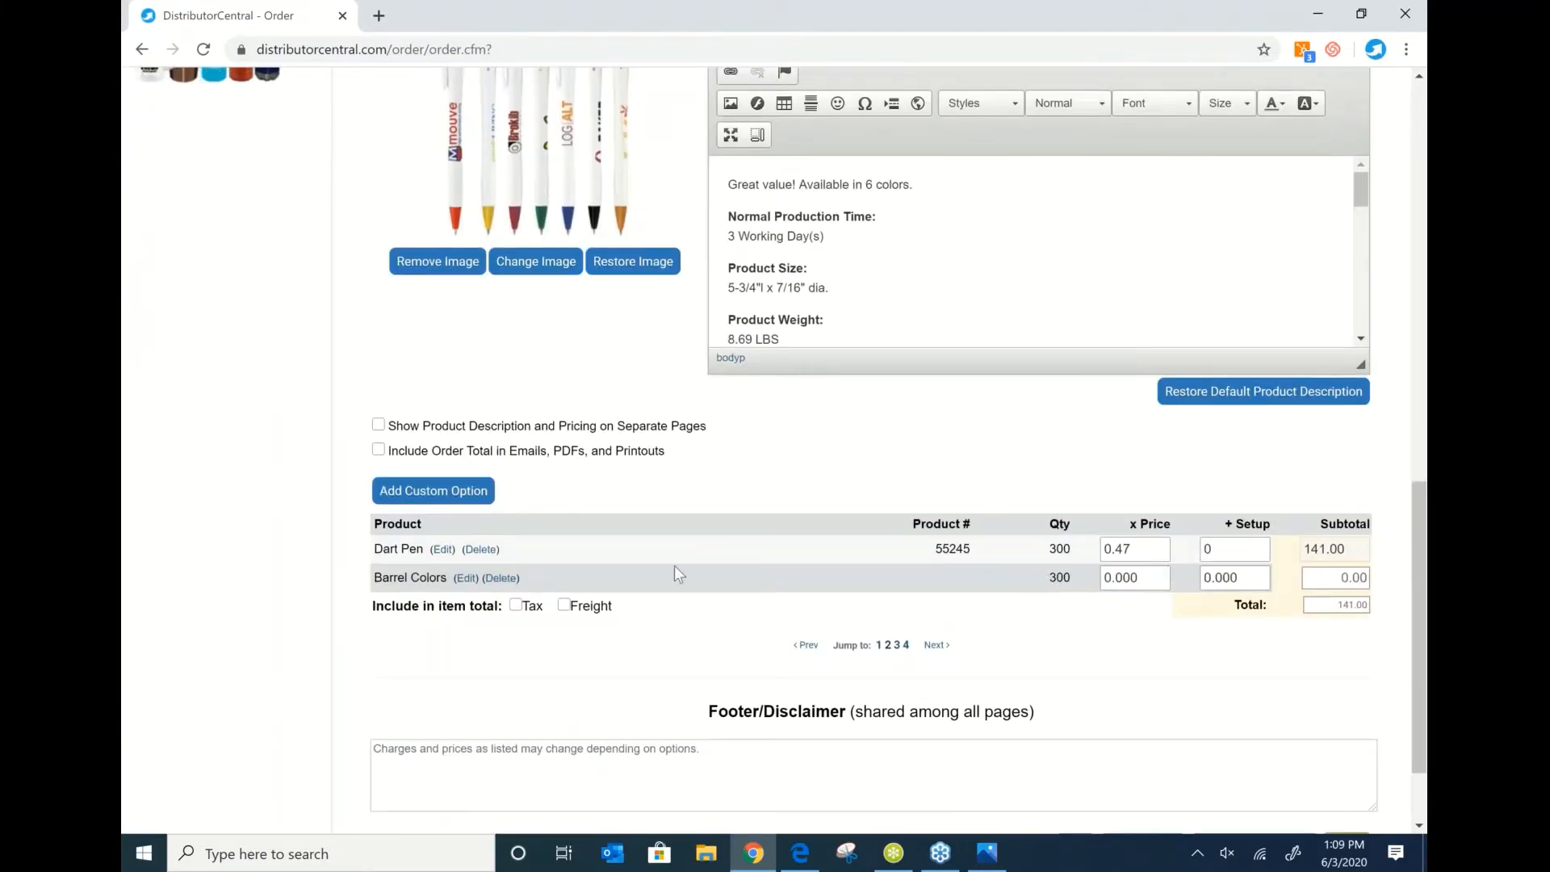
pyautogui.scroll(-2, 1094, 541)
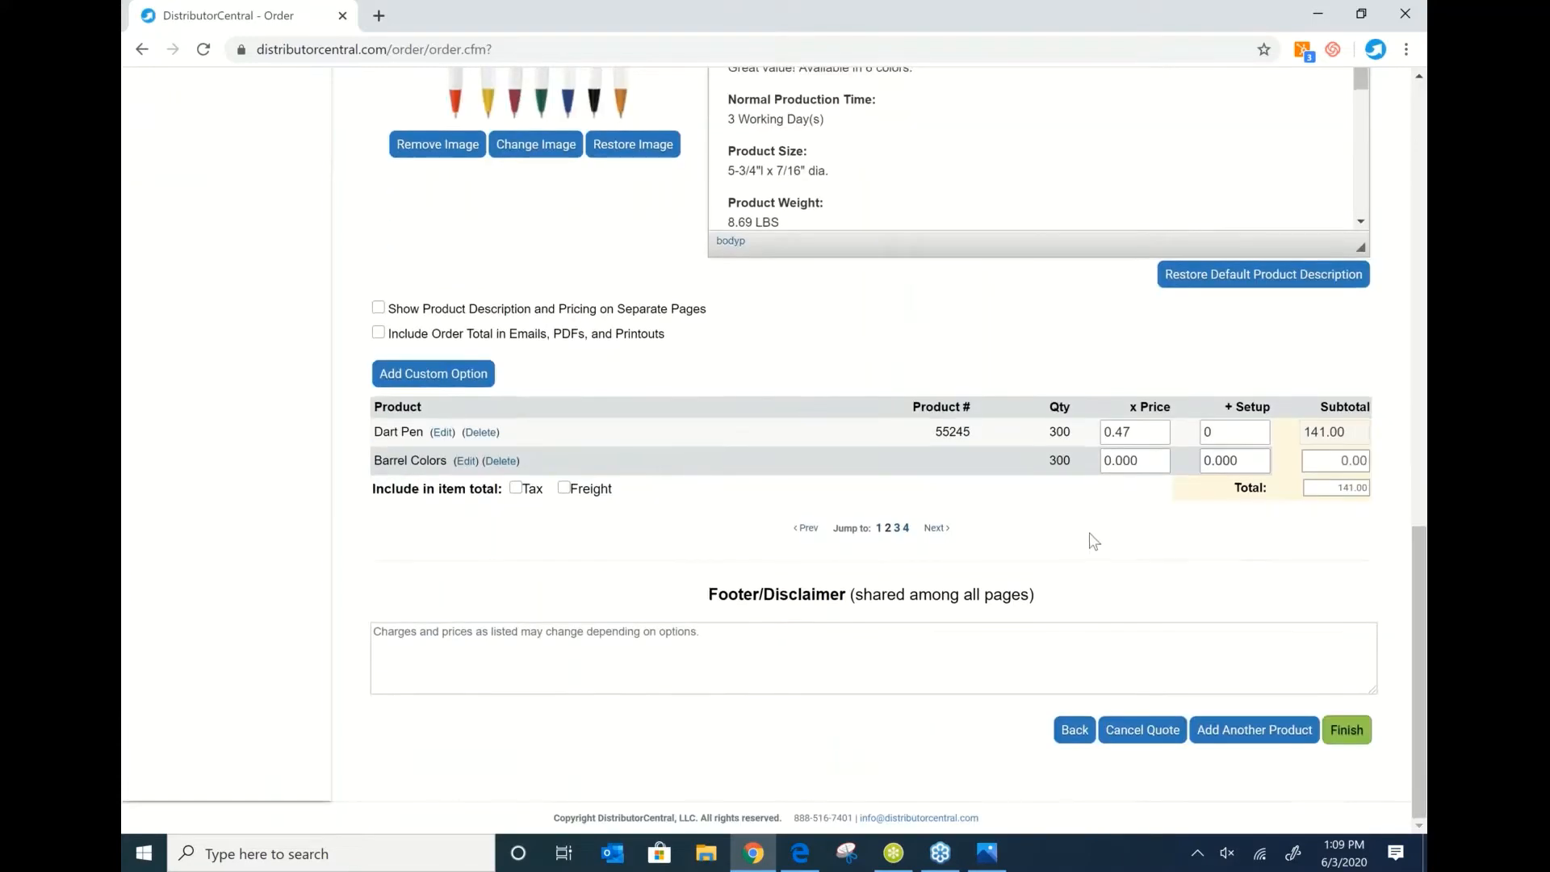
# Check quote items three and four, then finish and save the quote.
pyautogui.click(897, 529)
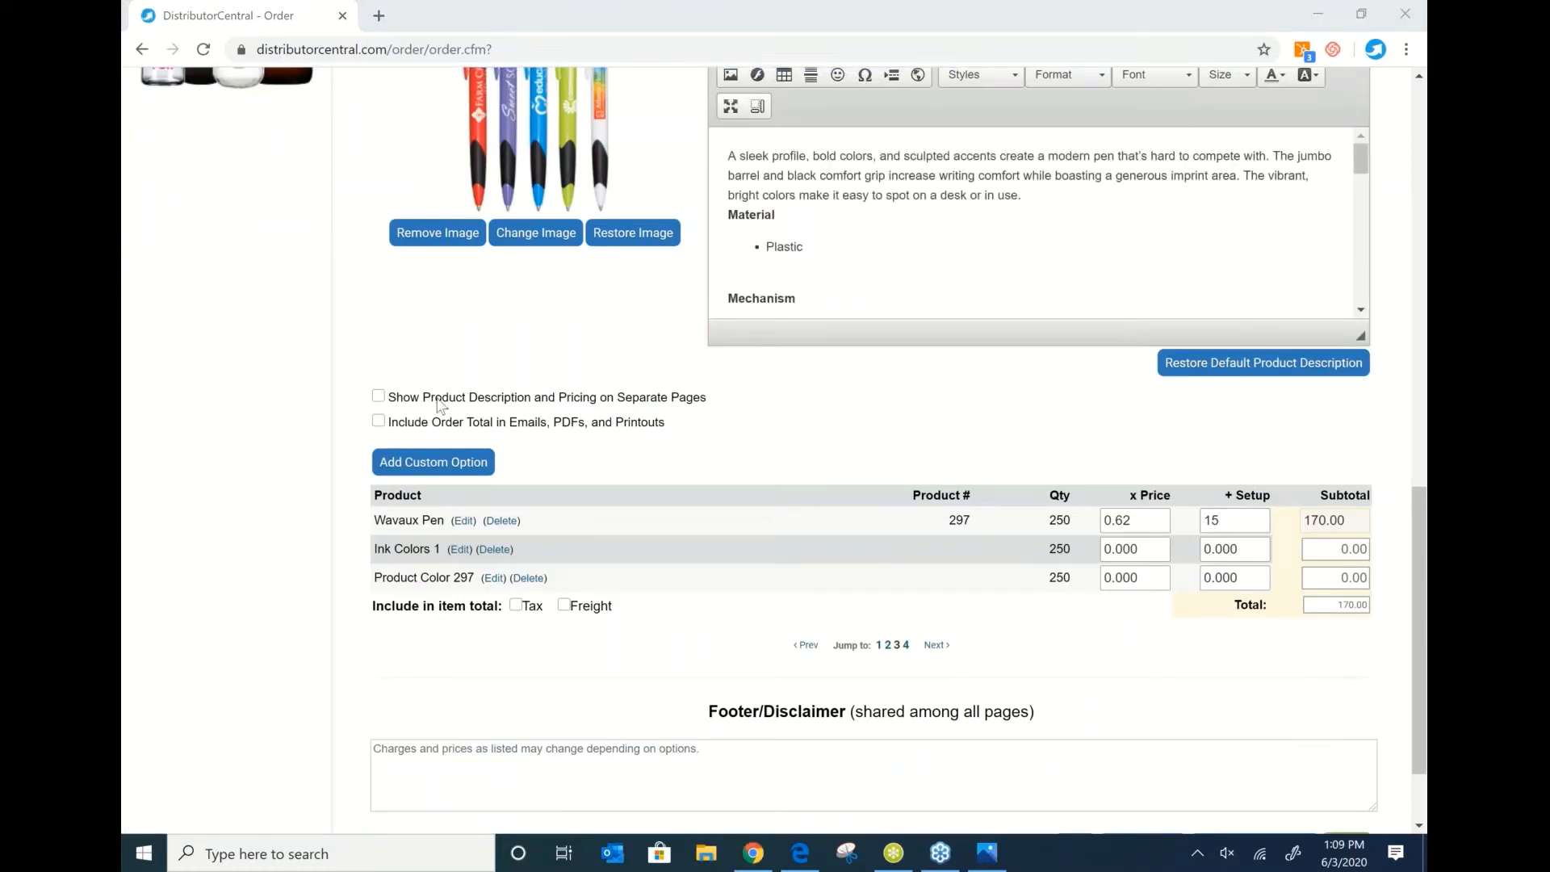
pyautogui.click(905, 646)
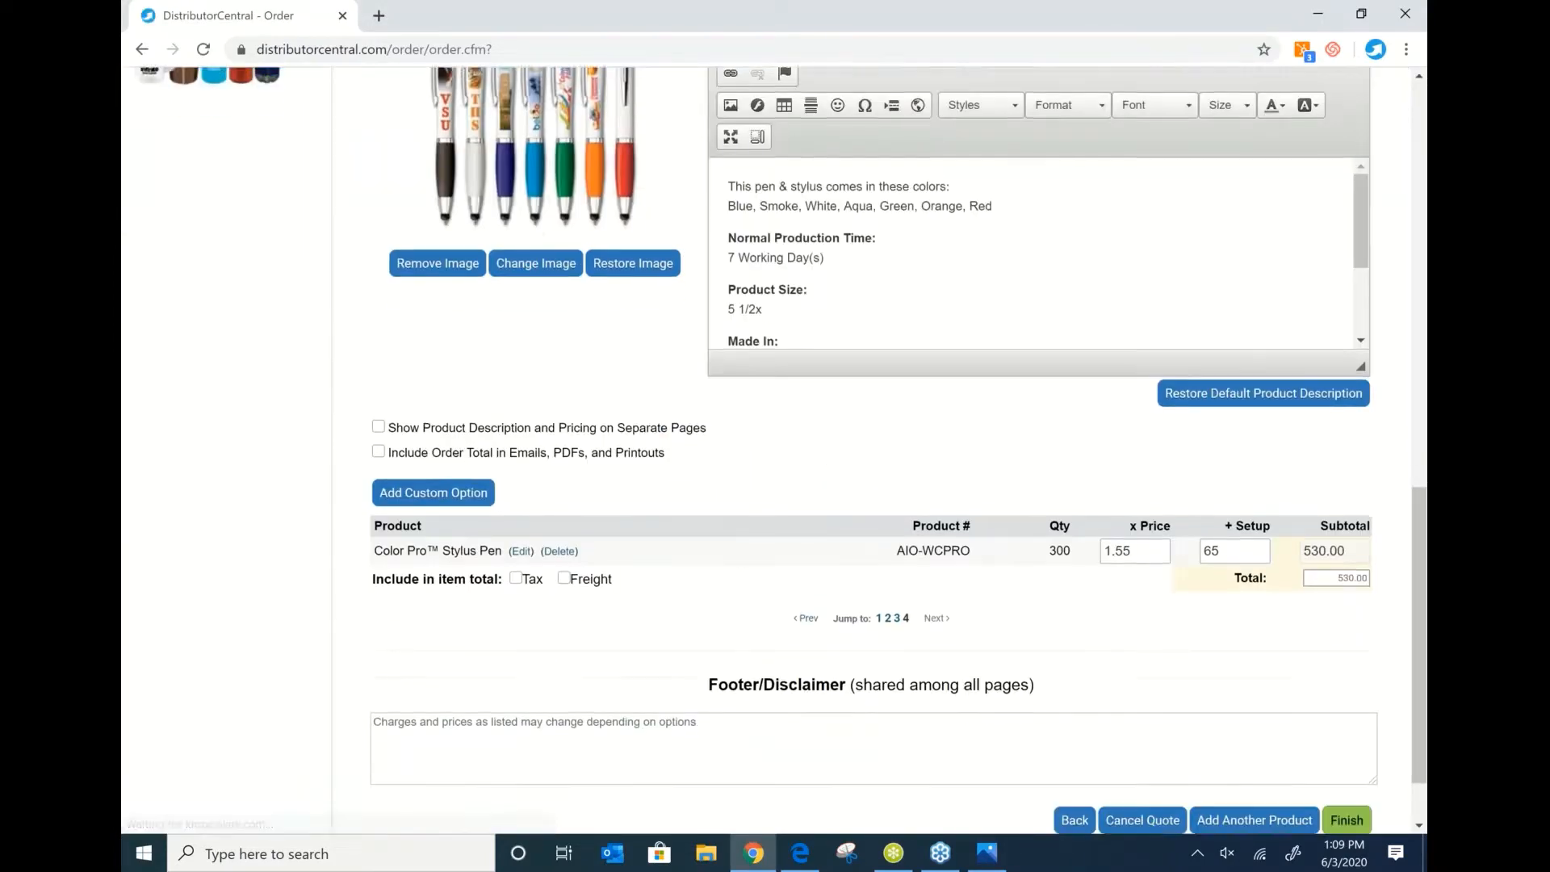
pyautogui.click(1339, 730)
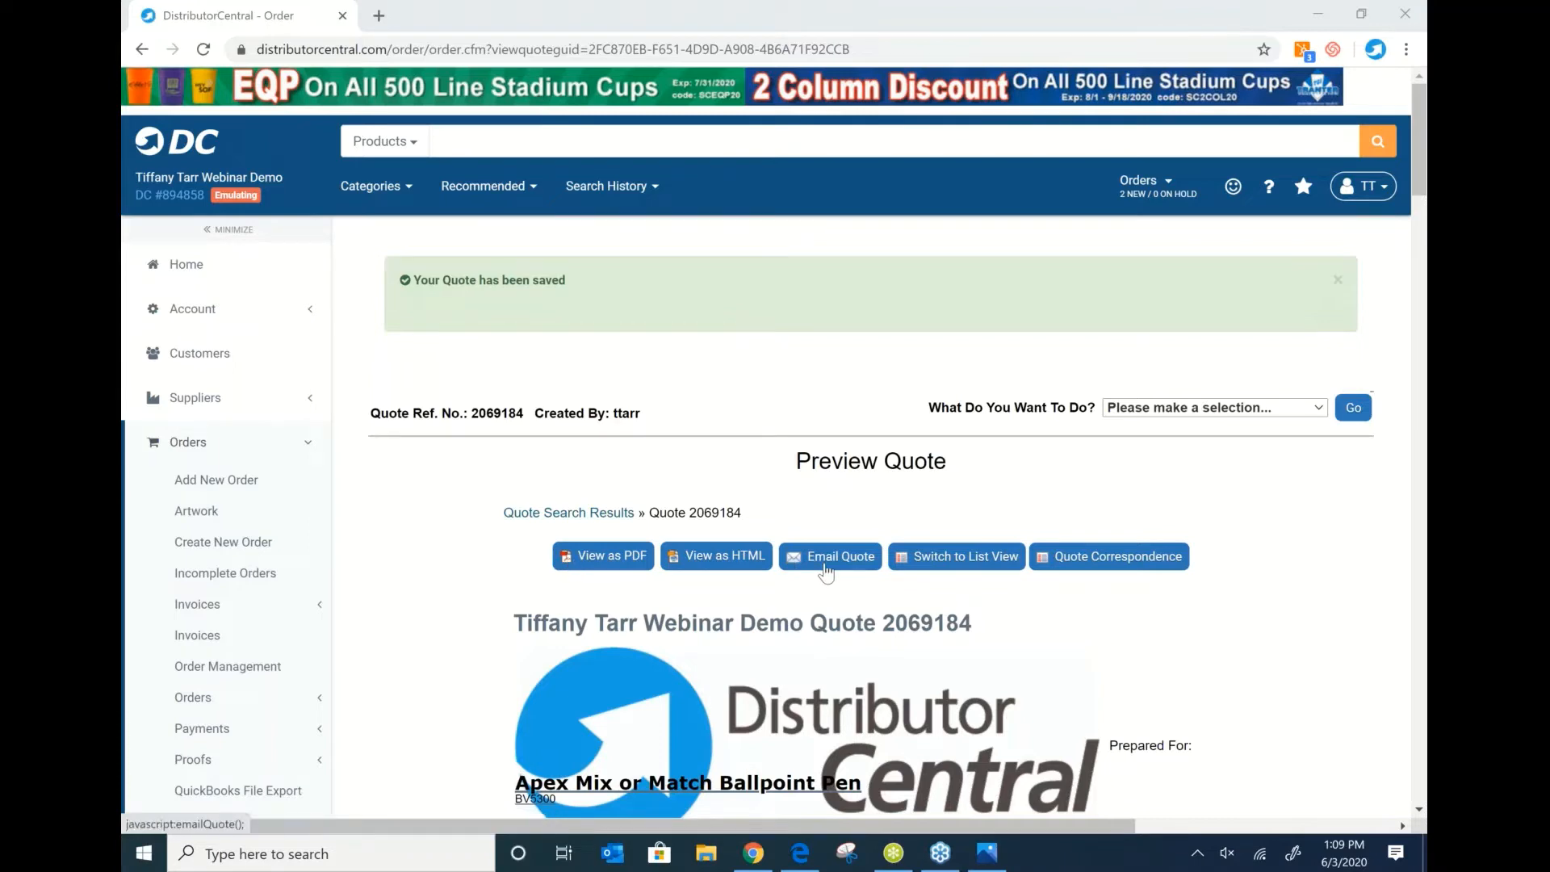
# Pick Edit Quote from the action list for quote 2069184 and submit it with Go.
pyautogui.click(1297, 581)
pyautogui.scroll(-10, 1295, 585)
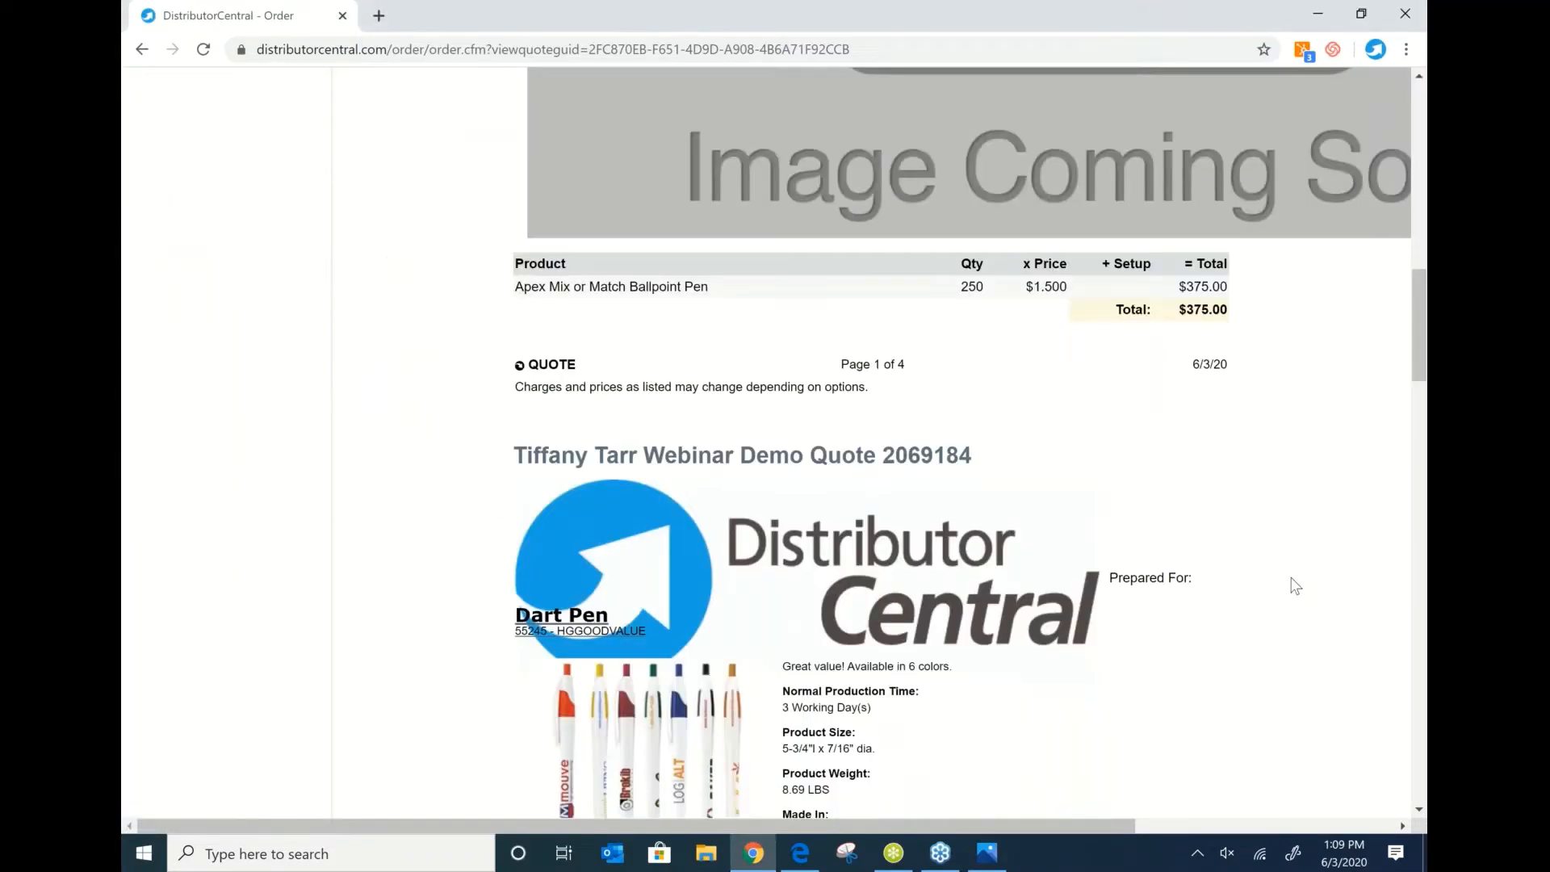
pyautogui.scroll(10, 1296, 586)
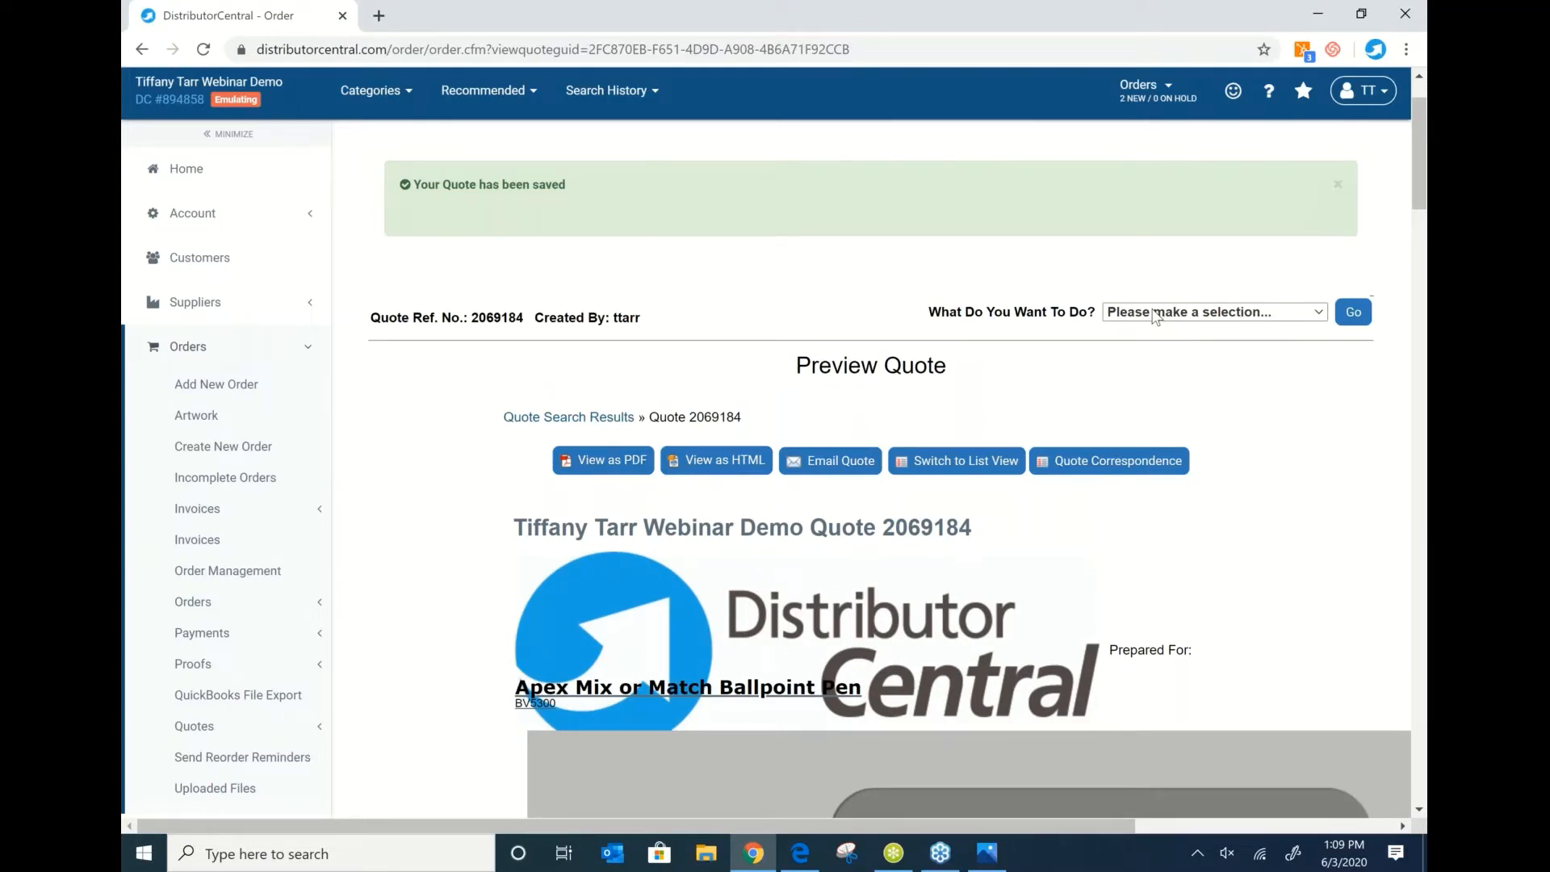
pyautogui.click(1154, 315)
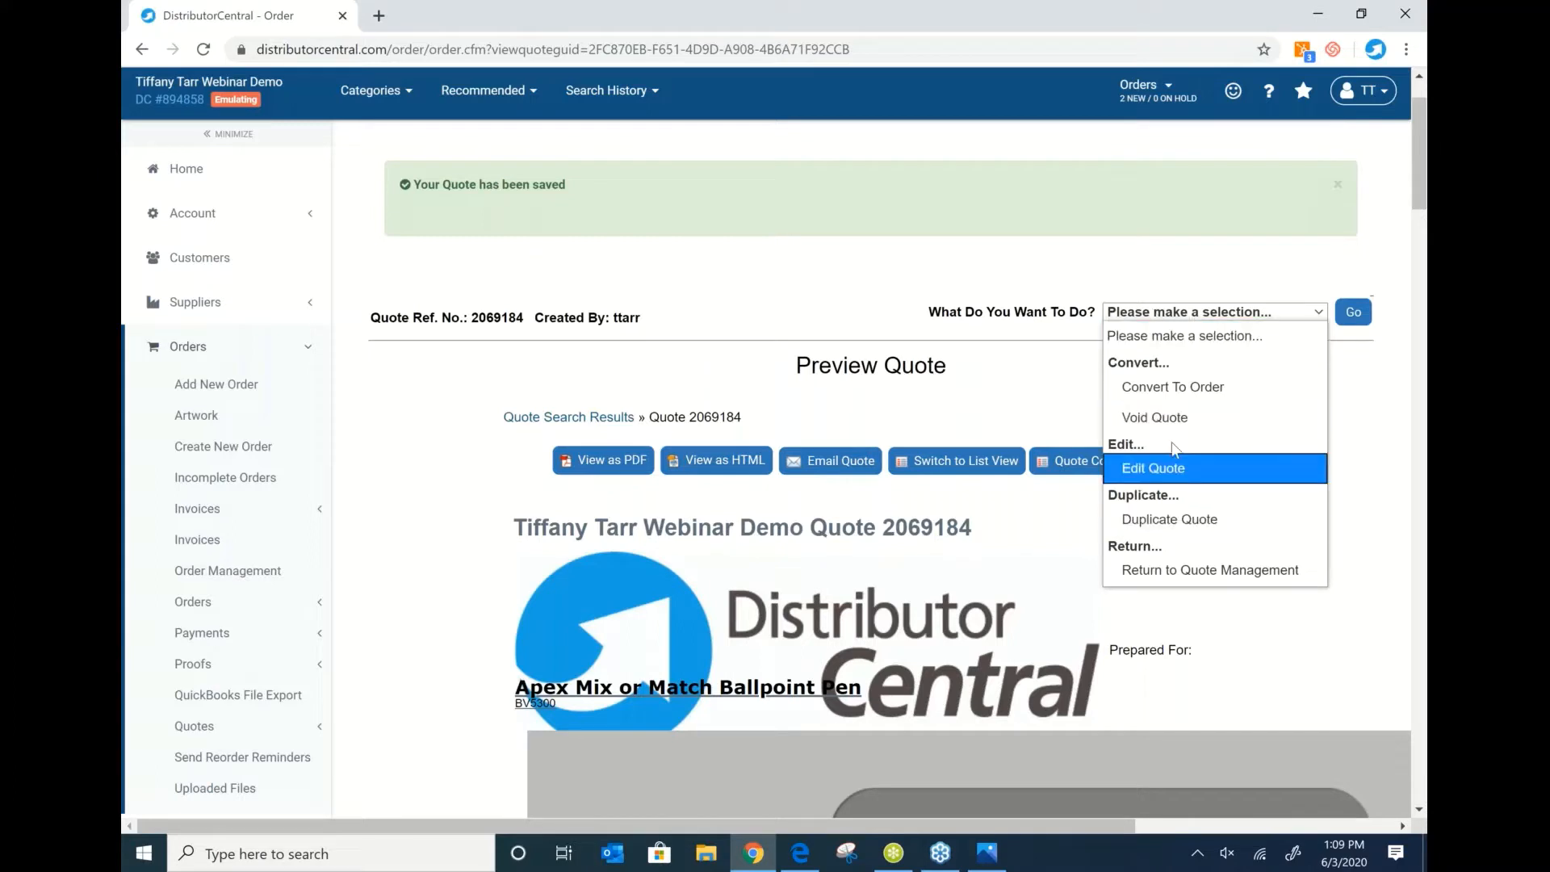
pyautogui.click(1159, 467)
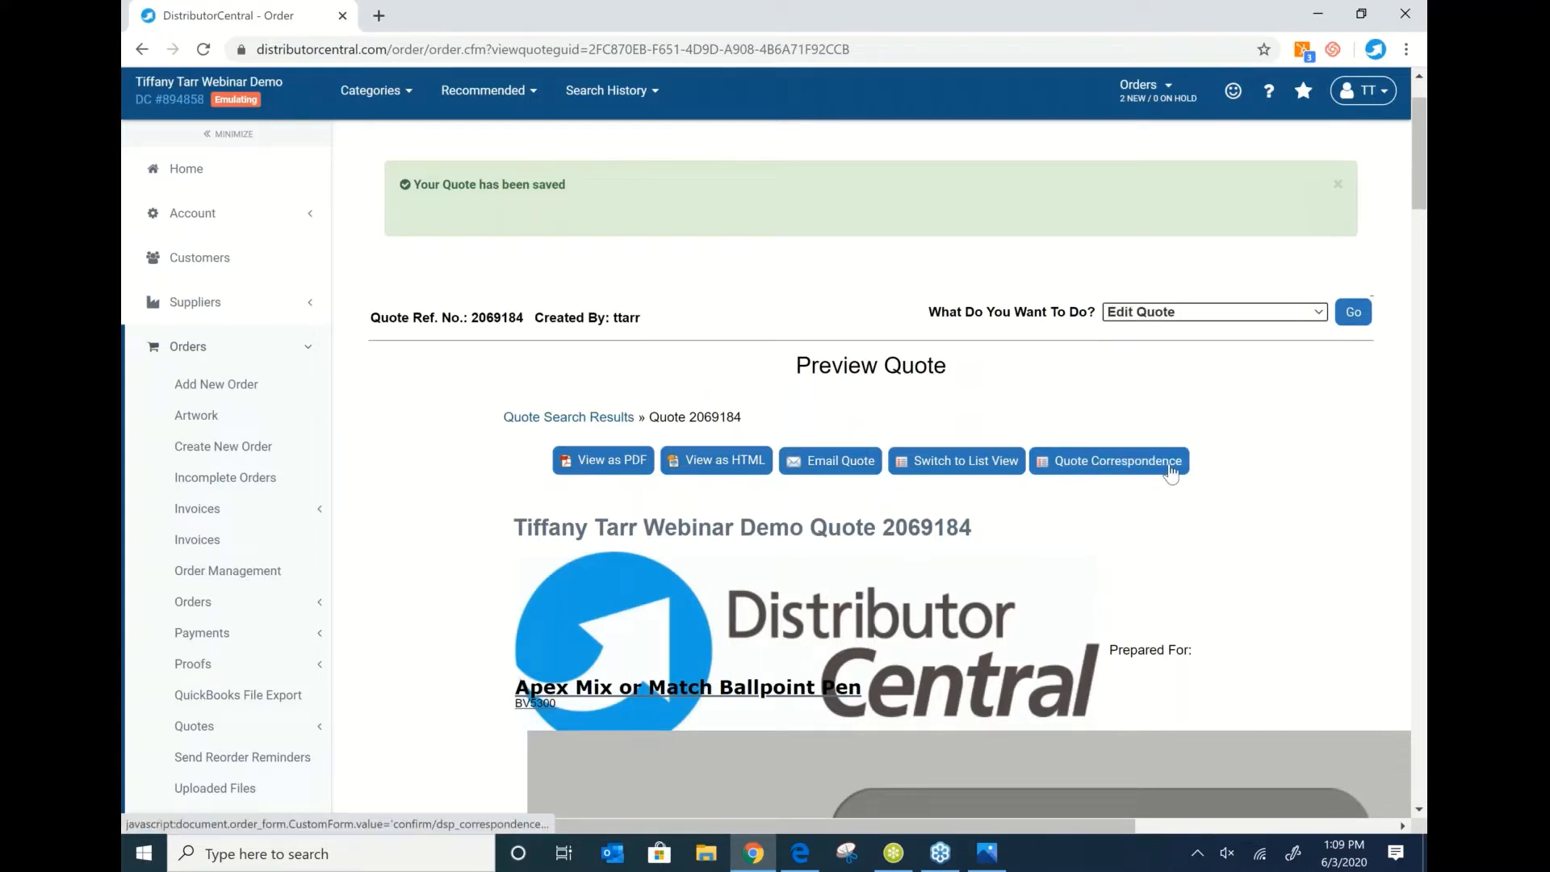
pyautogui.click(1356, 317)
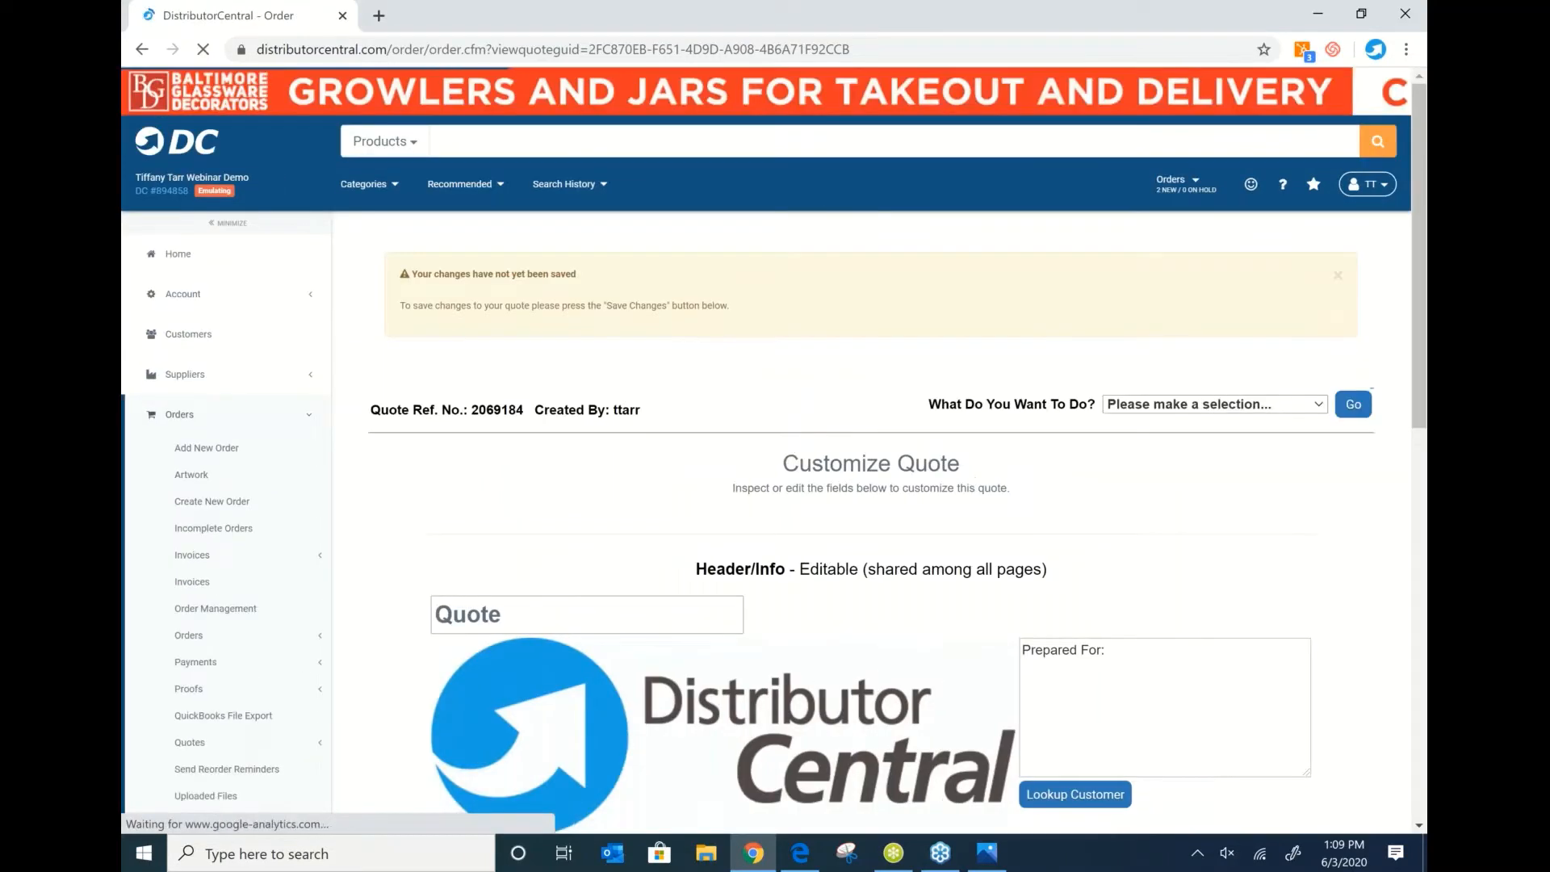
# Review quote 2069184's Apex pen line, 250 × 1.5 totalling 375.00, leaving the action list unchanged.
pyautogui.scroll(-3, 586, 396)
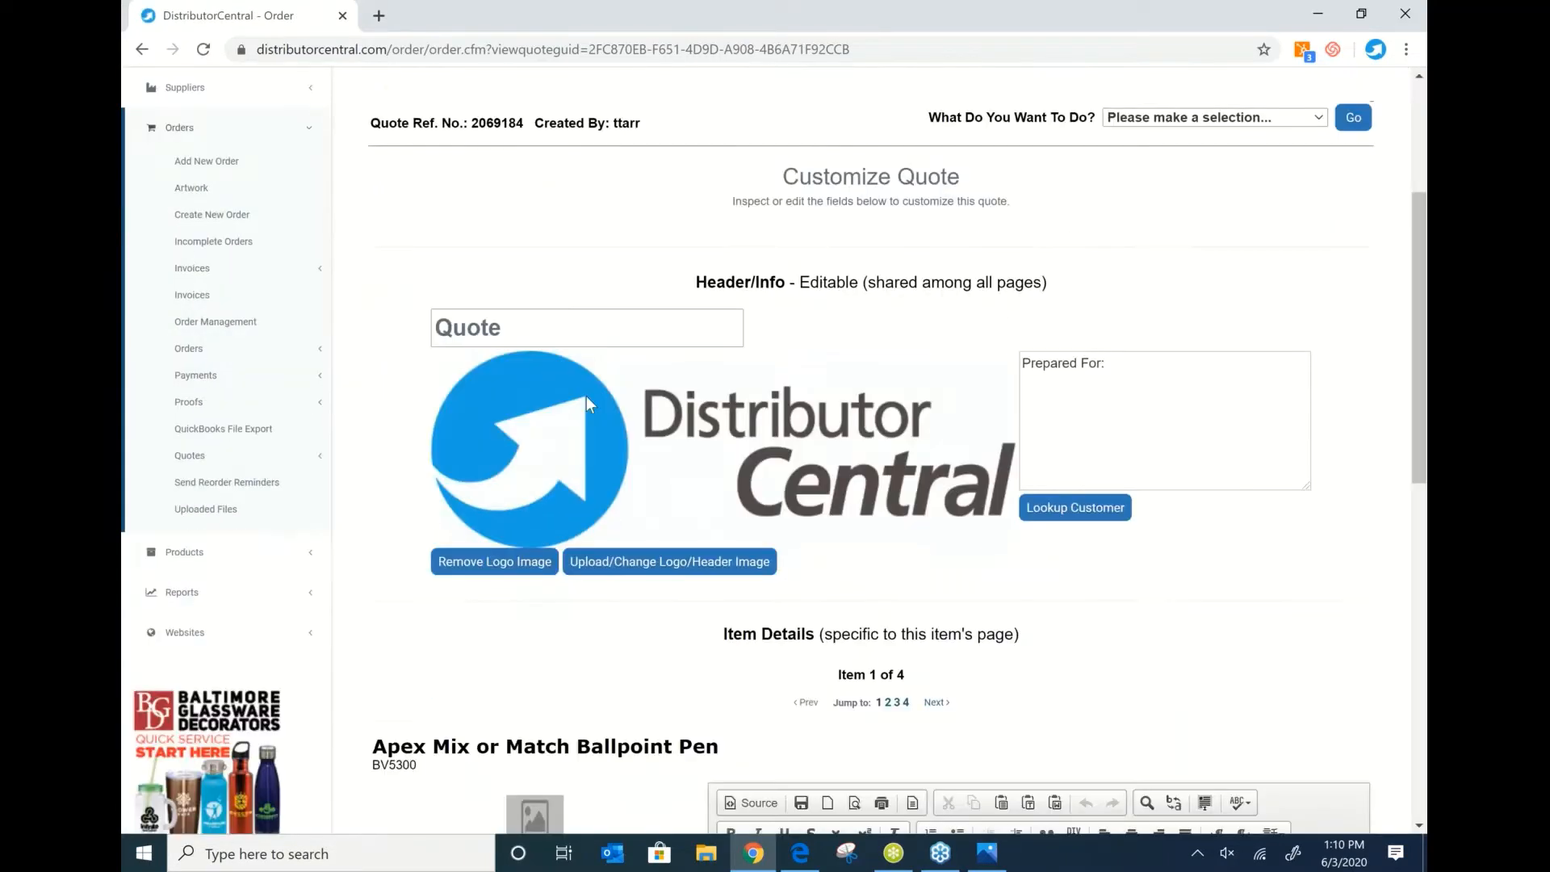
pyautogui.scroll(-8, 586, 395)
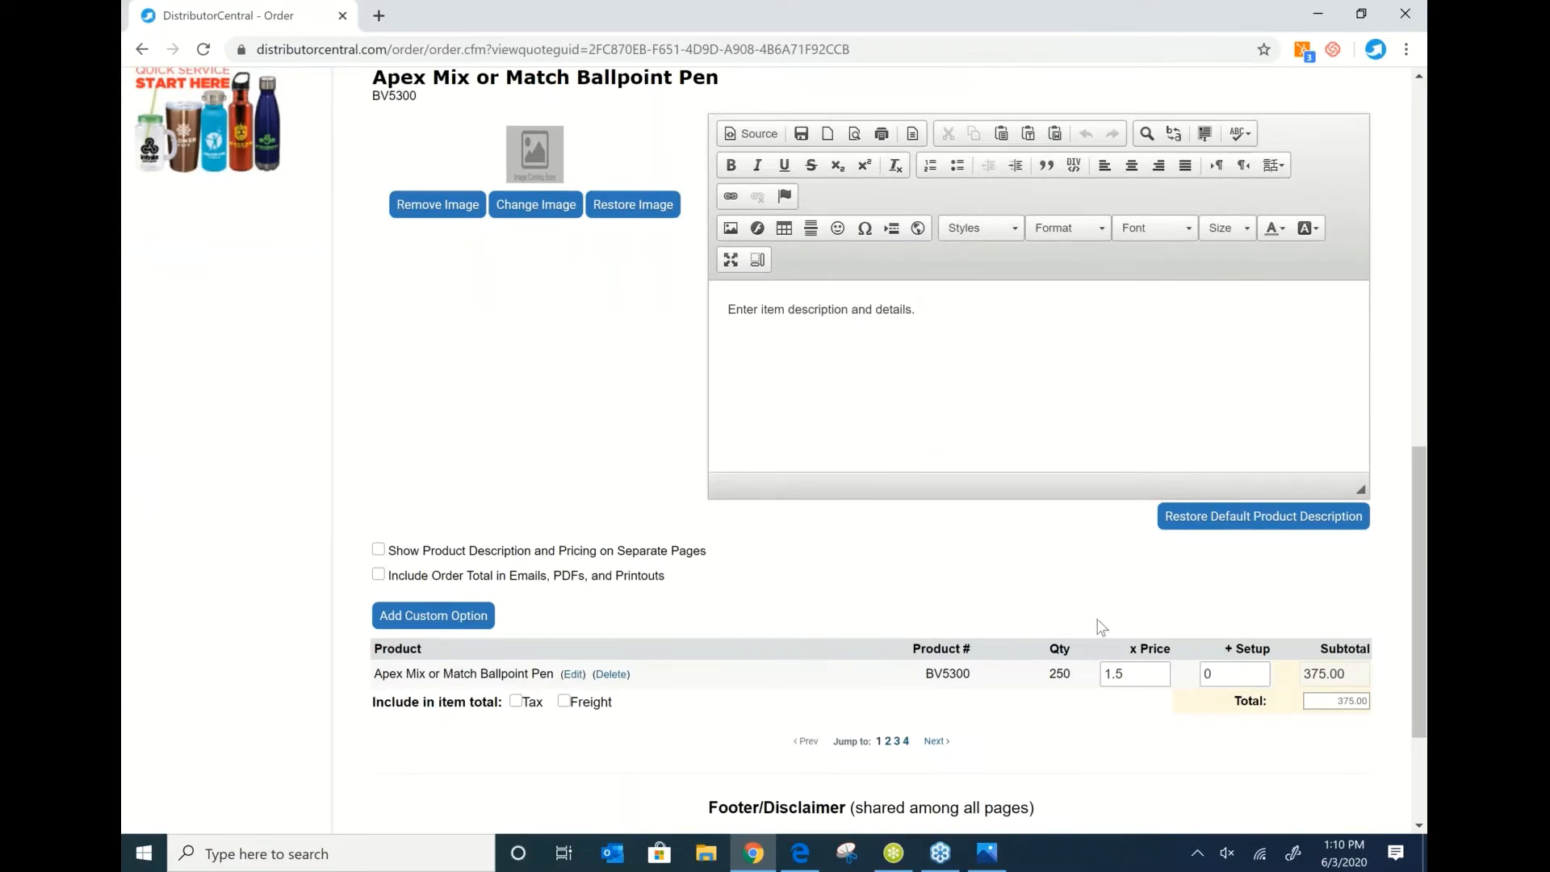
pyautogui.scroll(-3, 1101, 626)
pyautogui.scroll(8, 762, 606)
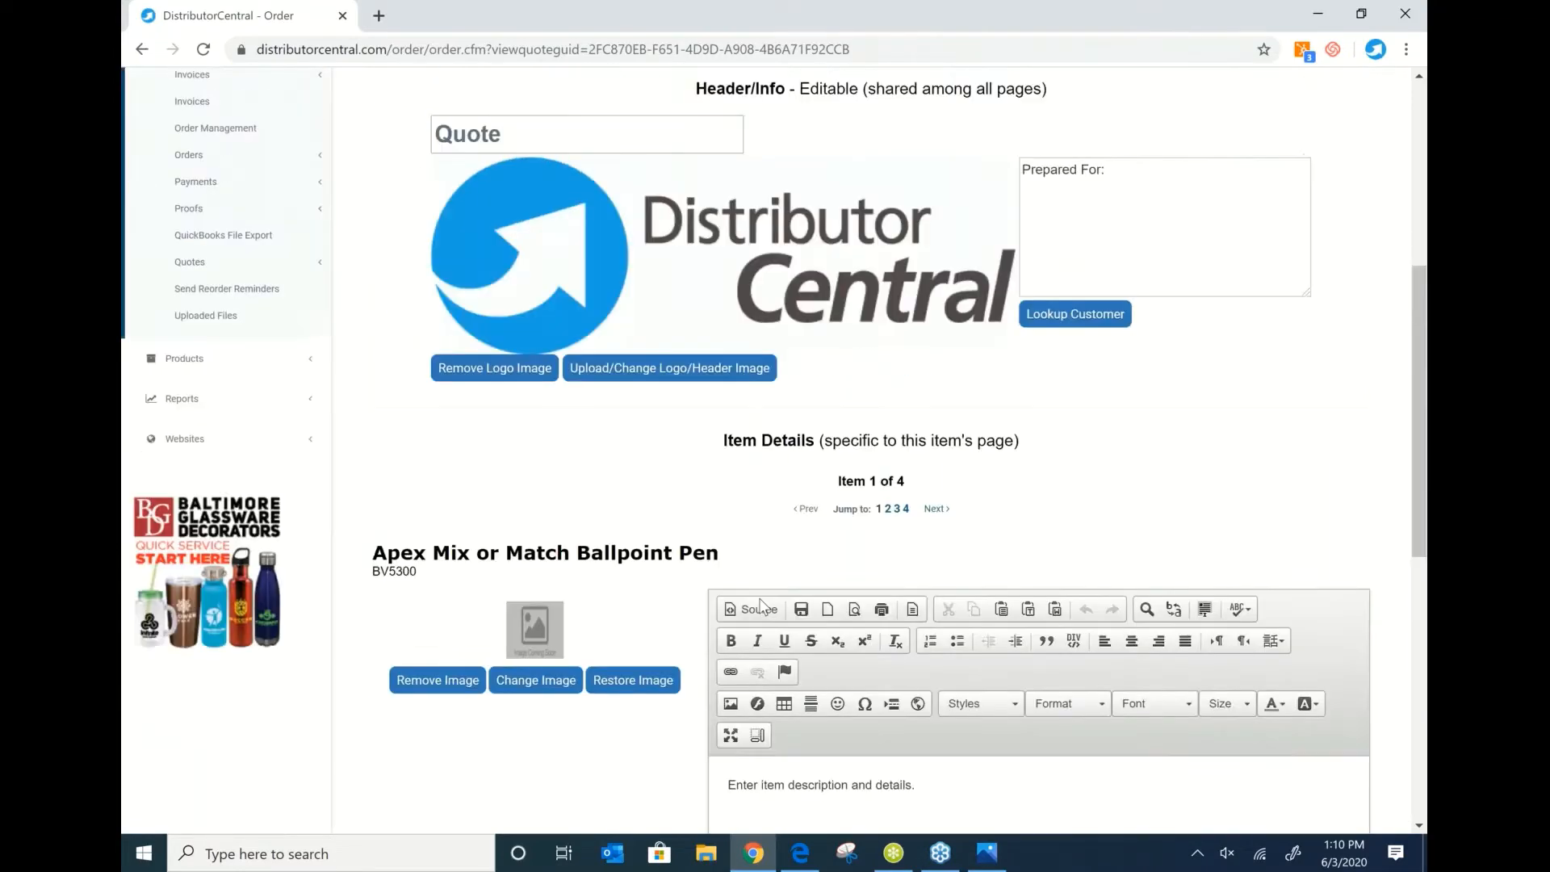
pyautogui.scroll(-7, 1250, 542)
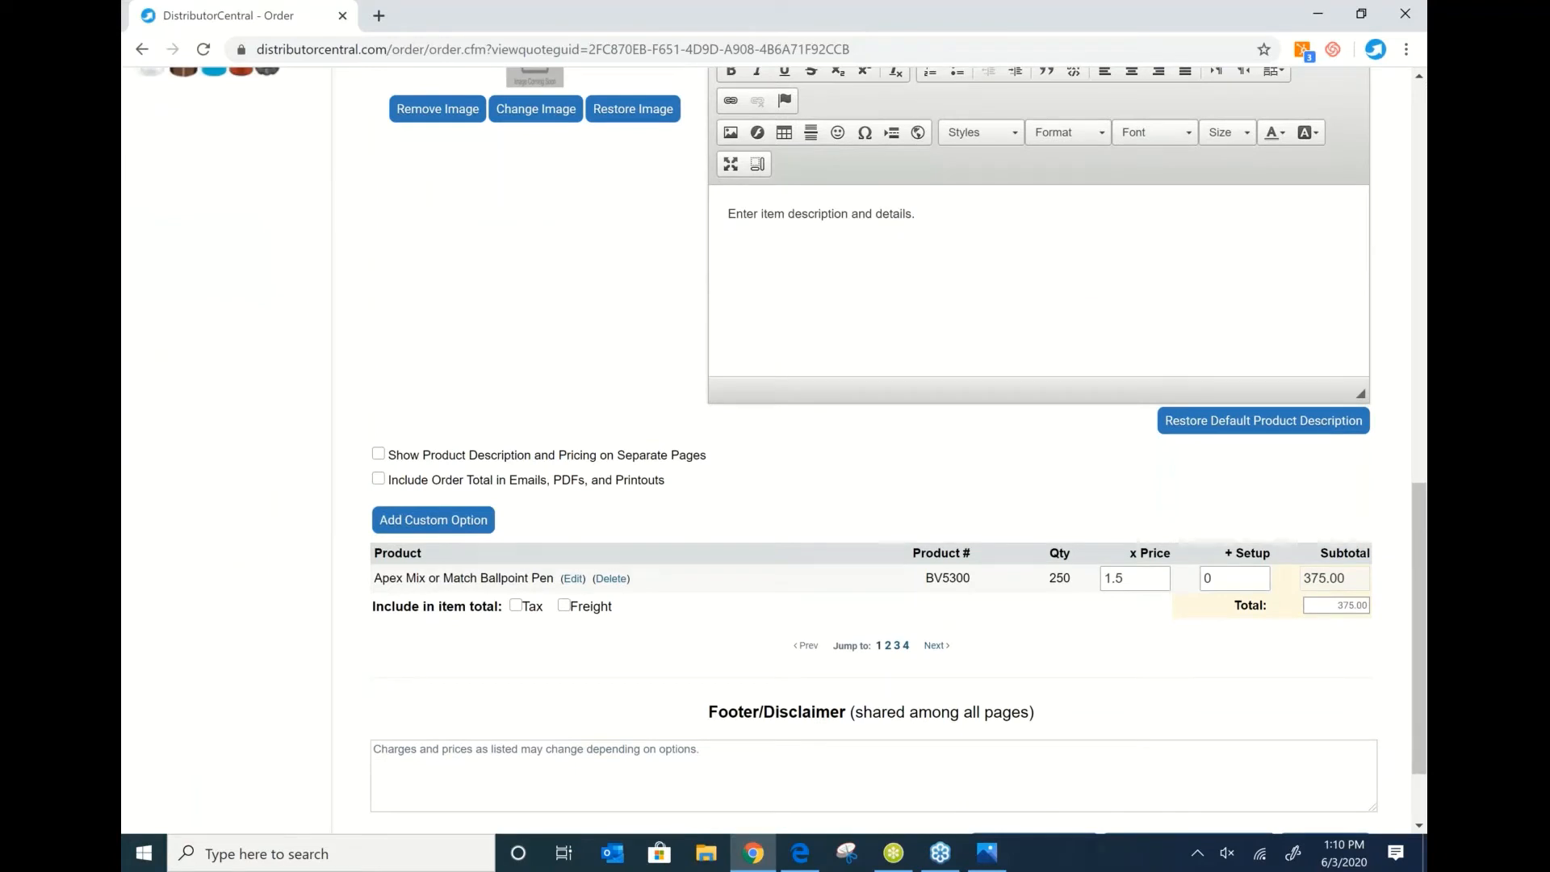
pyautogui.scroll(-2, 1259, 562)
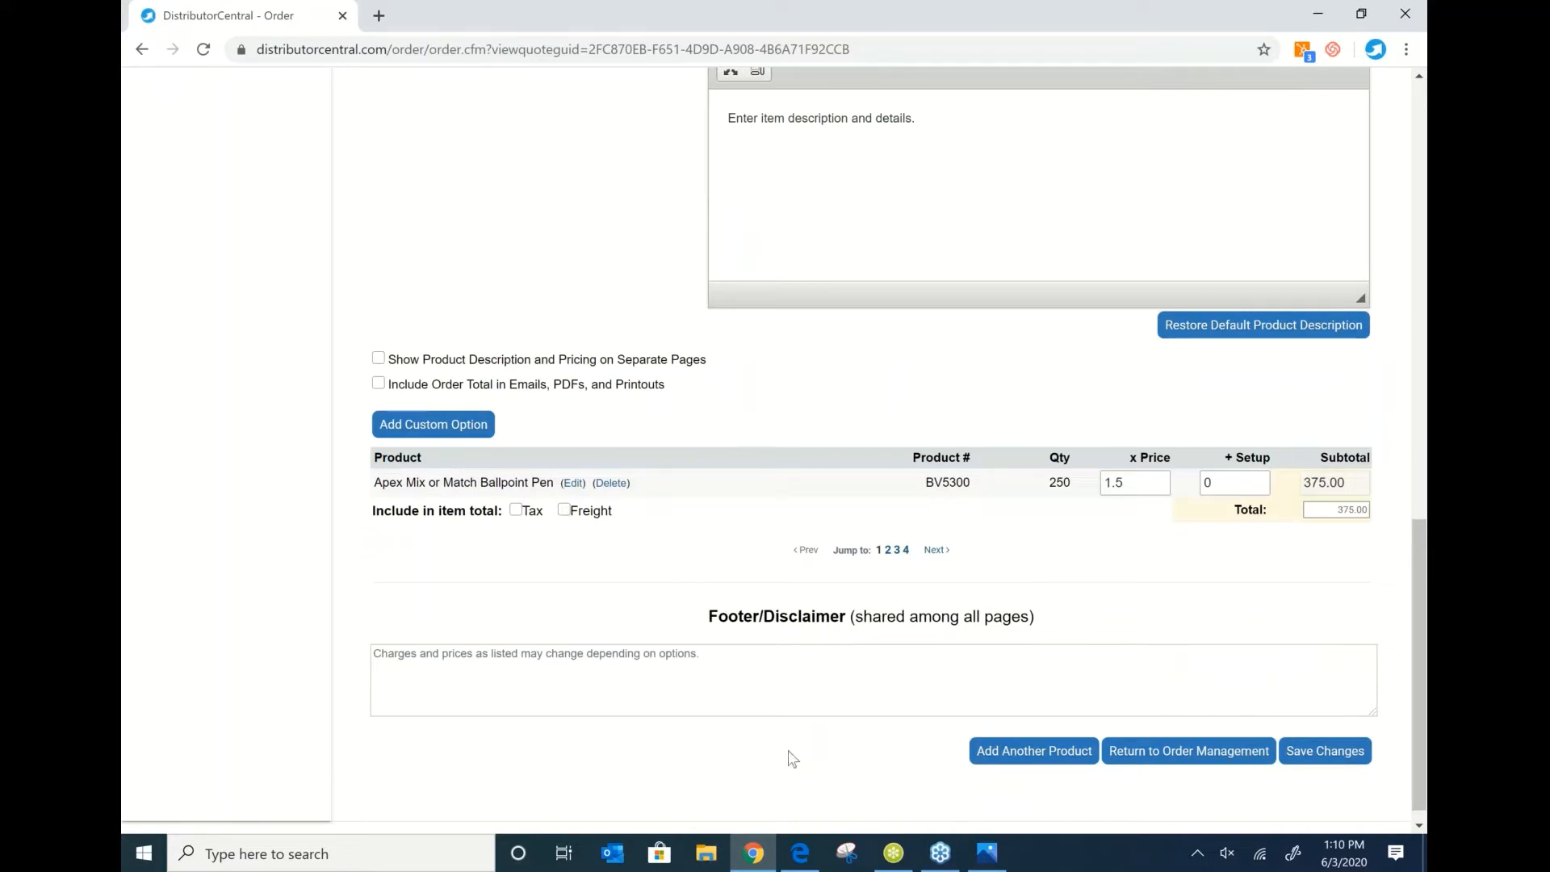
pyautogui.scroll(8, 789, 756)
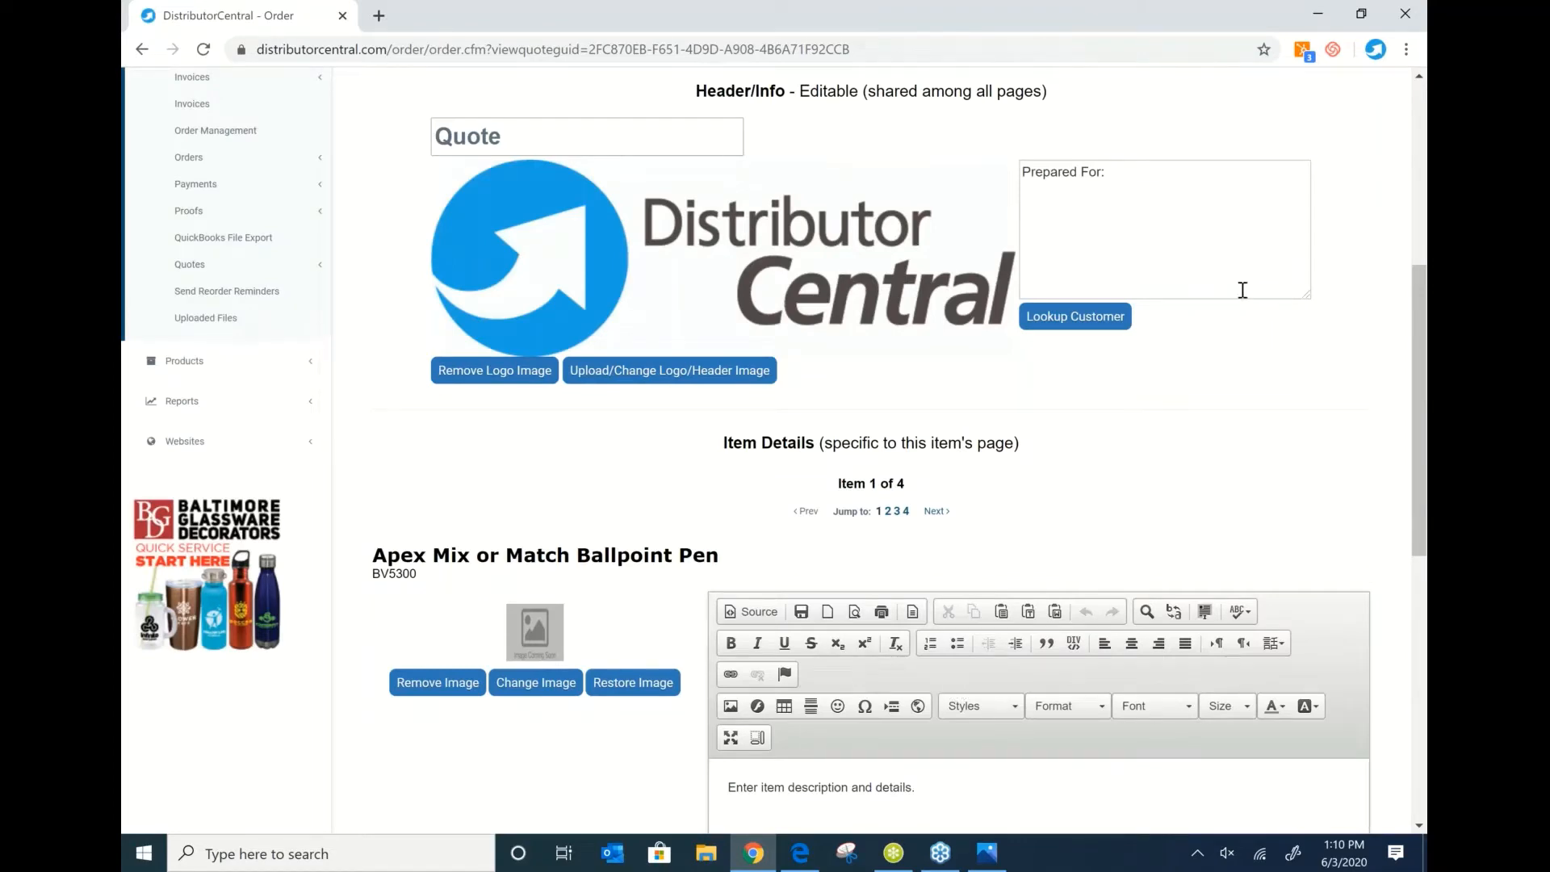
pyautogui.scroll(5, 1259, 298)
pyautogui.click(1295, 310)
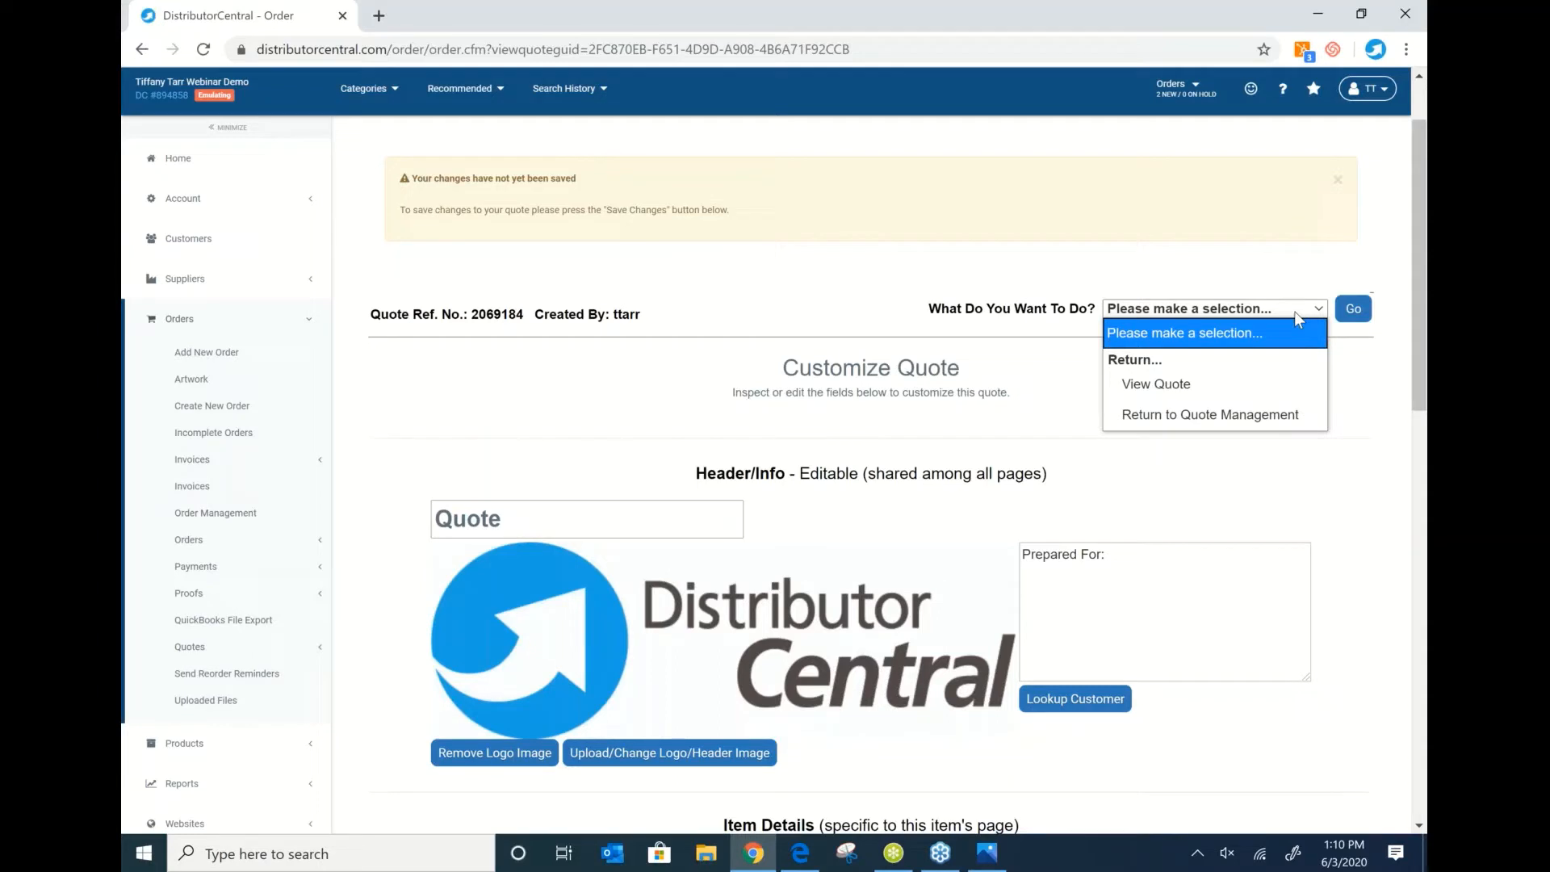
pyautogui.click(1280, 502)
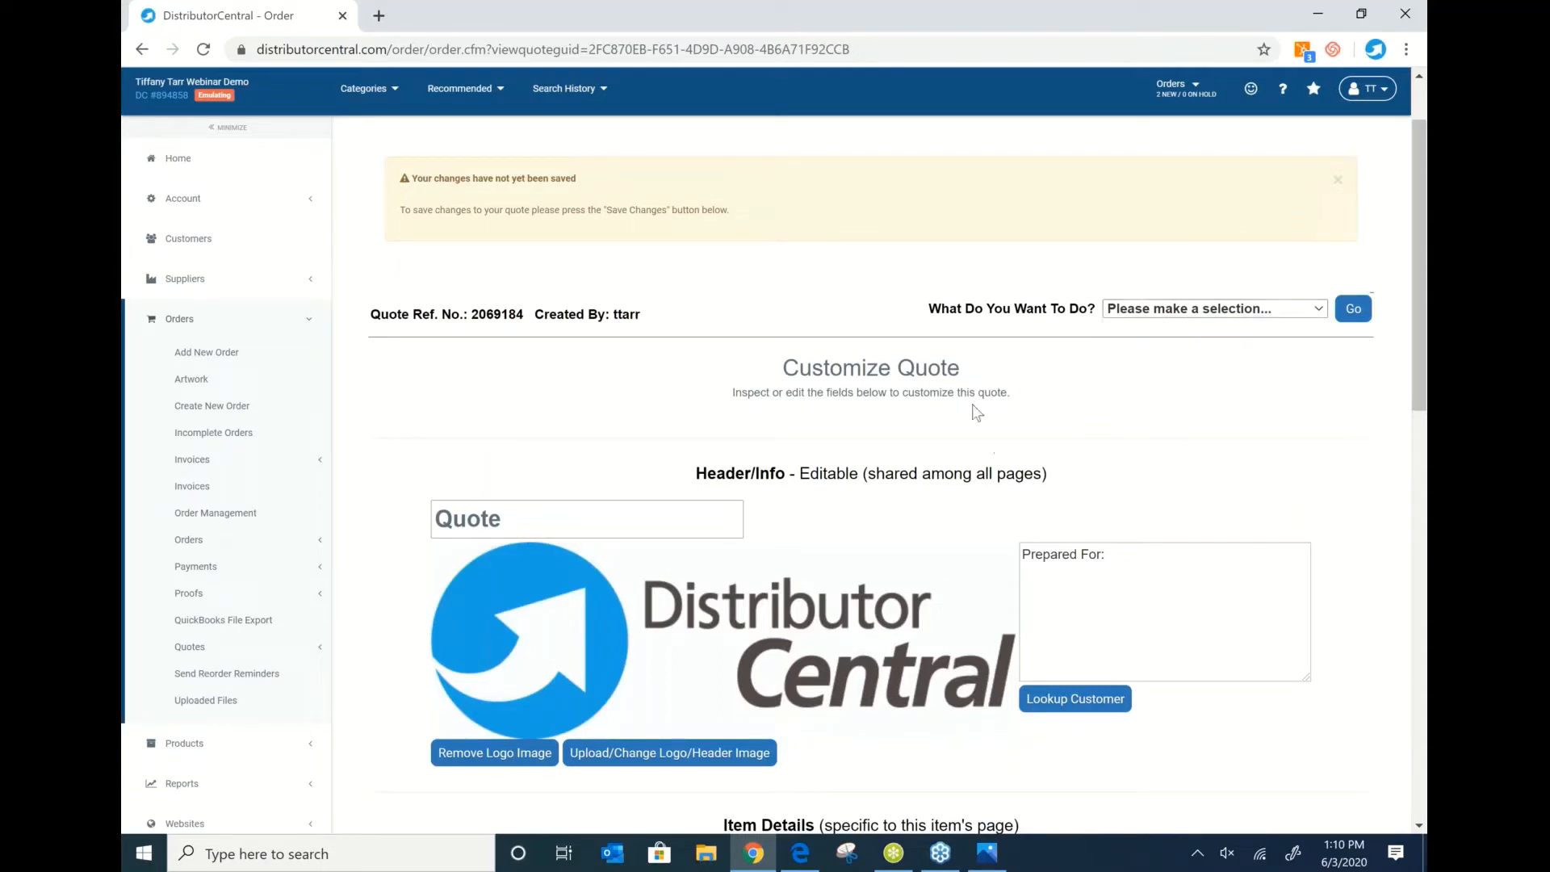
pyautogui.click(1176, 152)
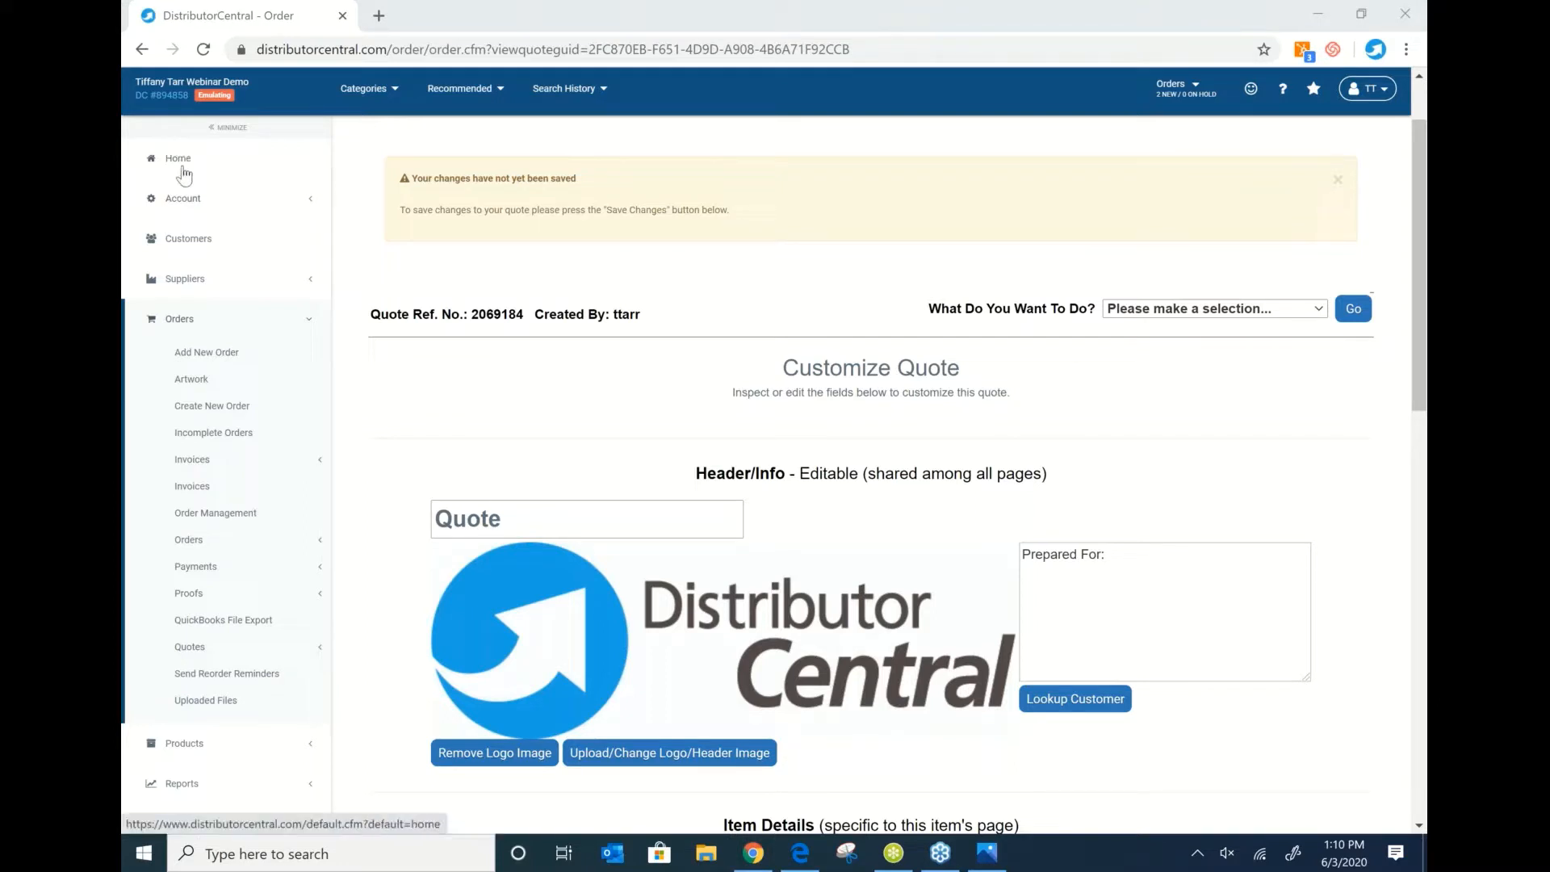
# Show all eight customer companies with their order counts, cities and account numbers.
pyautogui.click(208, 242)
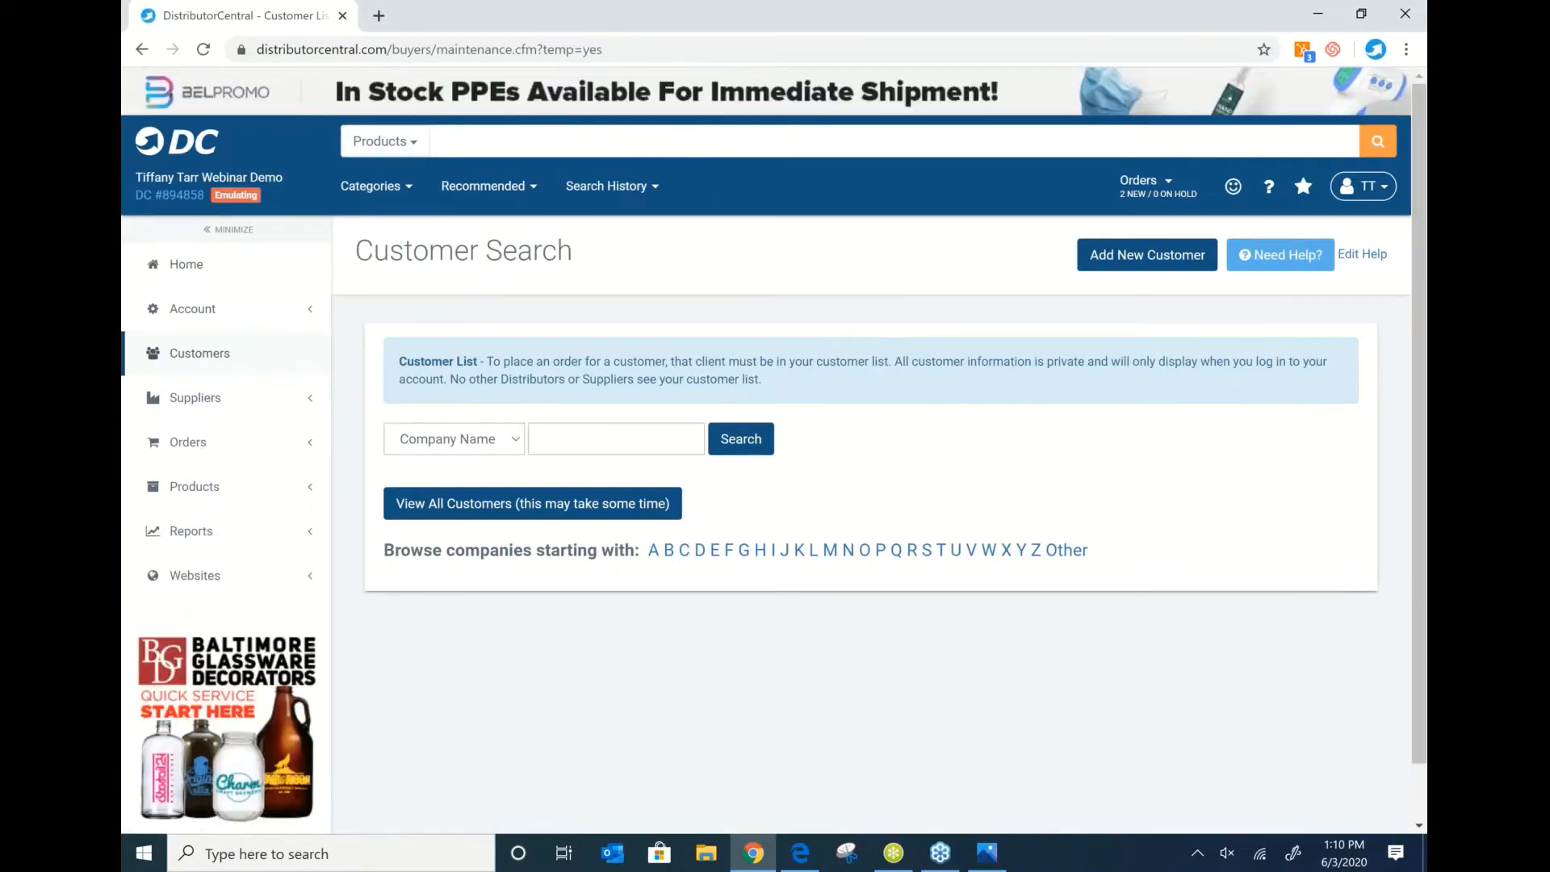
pyautogui.click(484, 510)
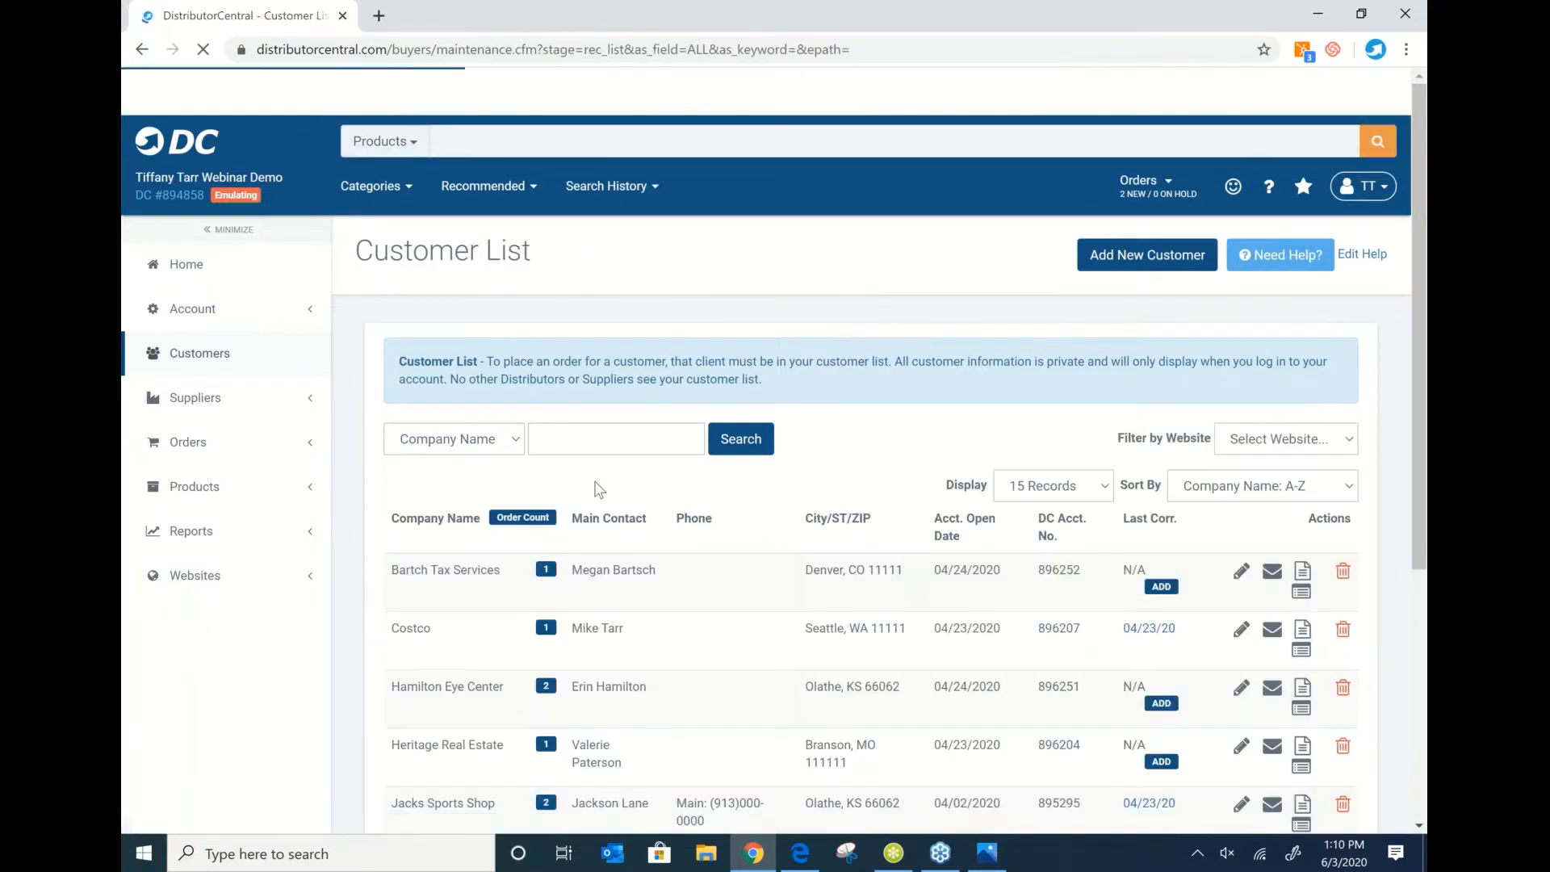
pyautogui.scroll(-3, 602, 478)
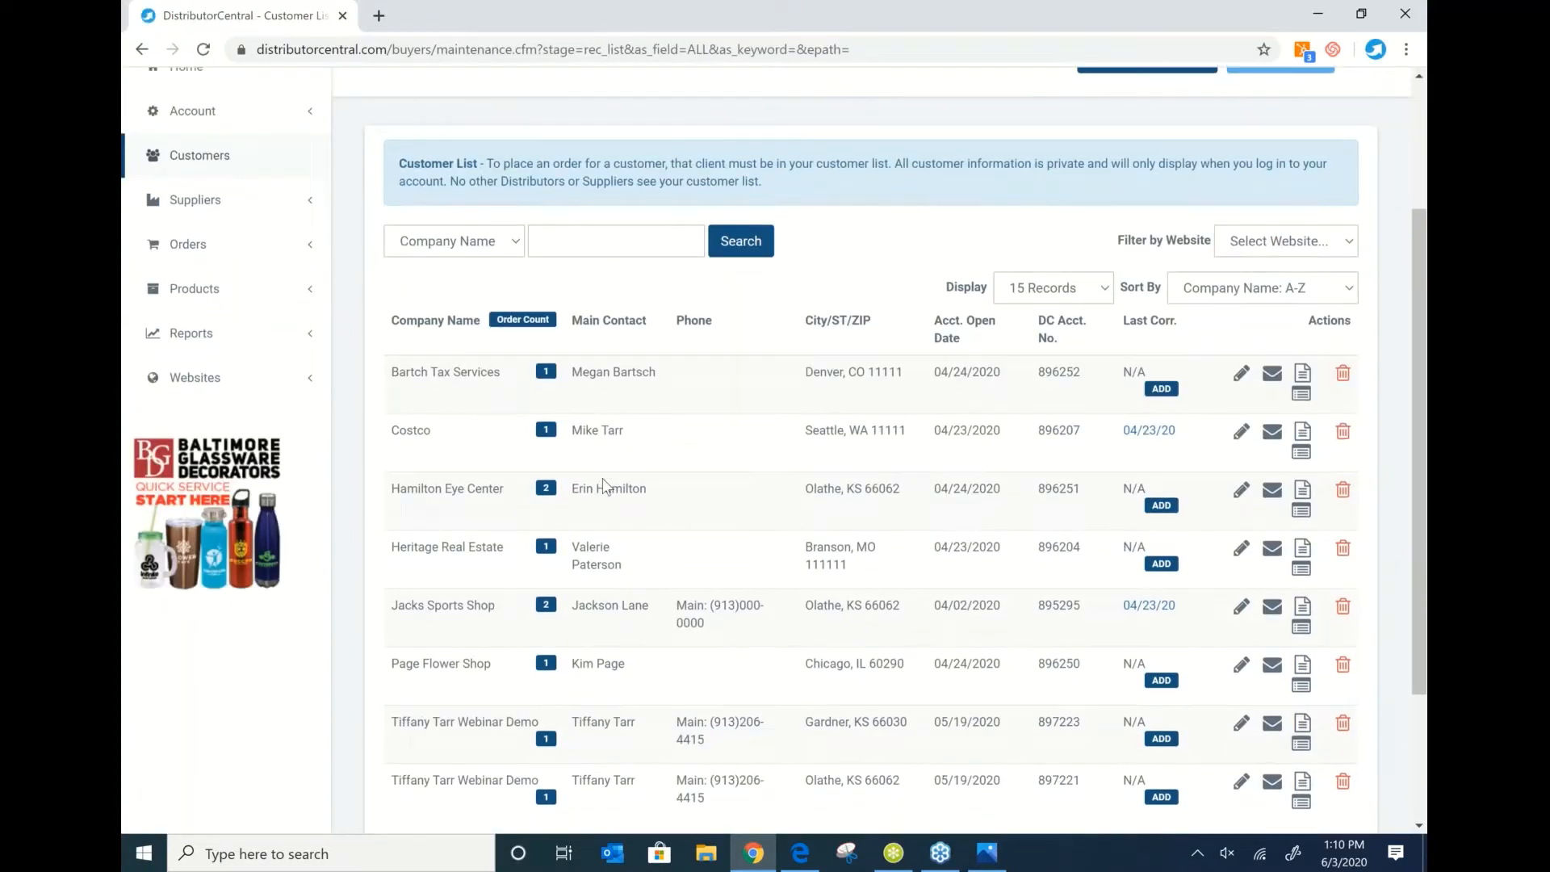
pyautogui.scroll(-3, 602, 478)
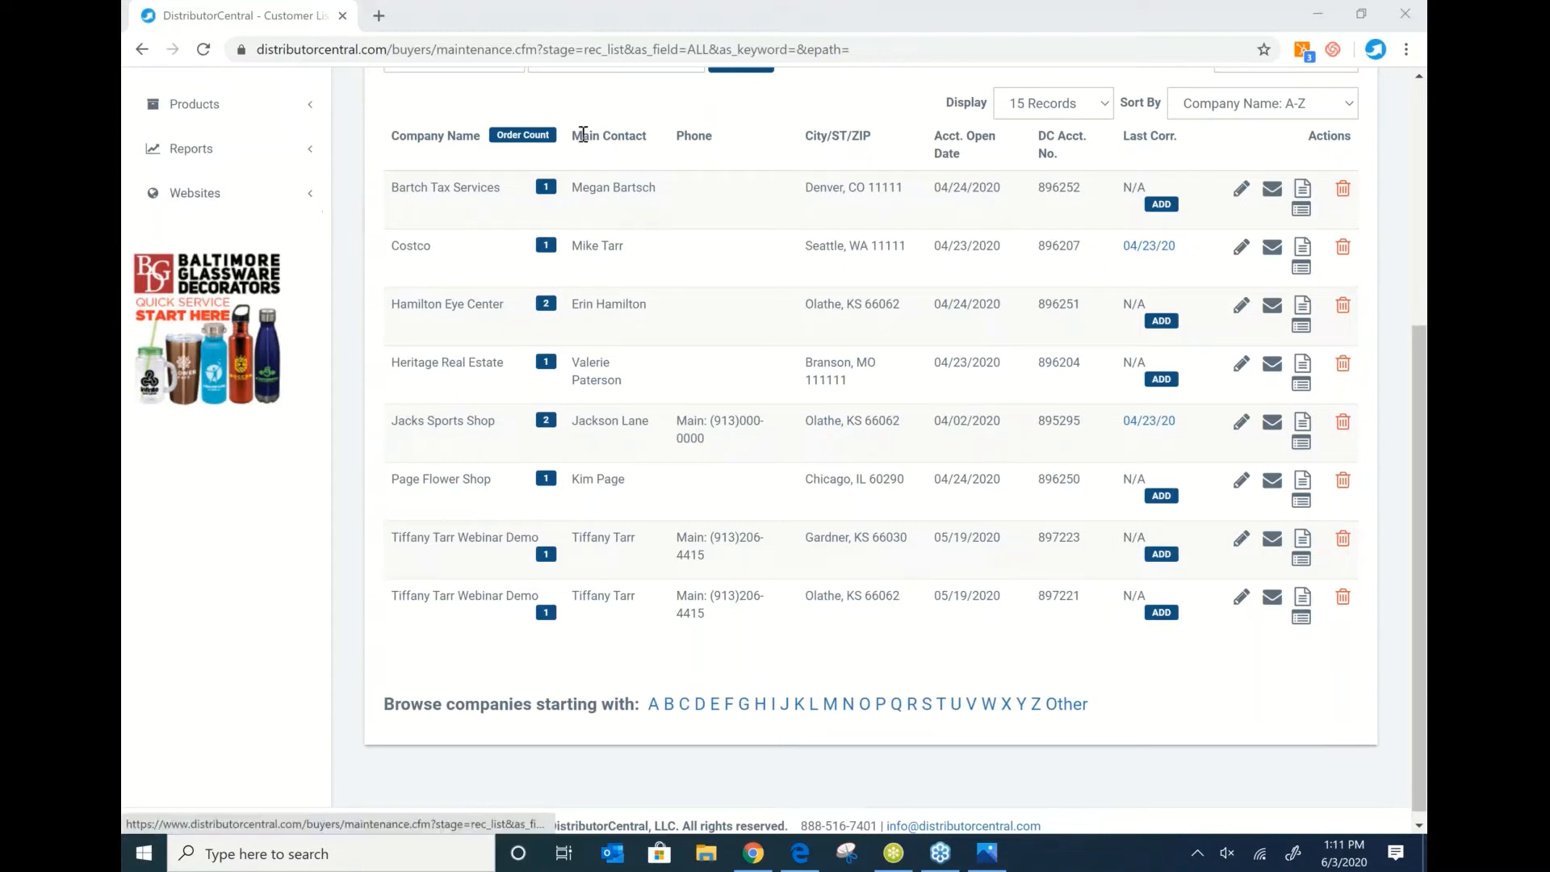
pyautogui.scroll(1, 585, 138)
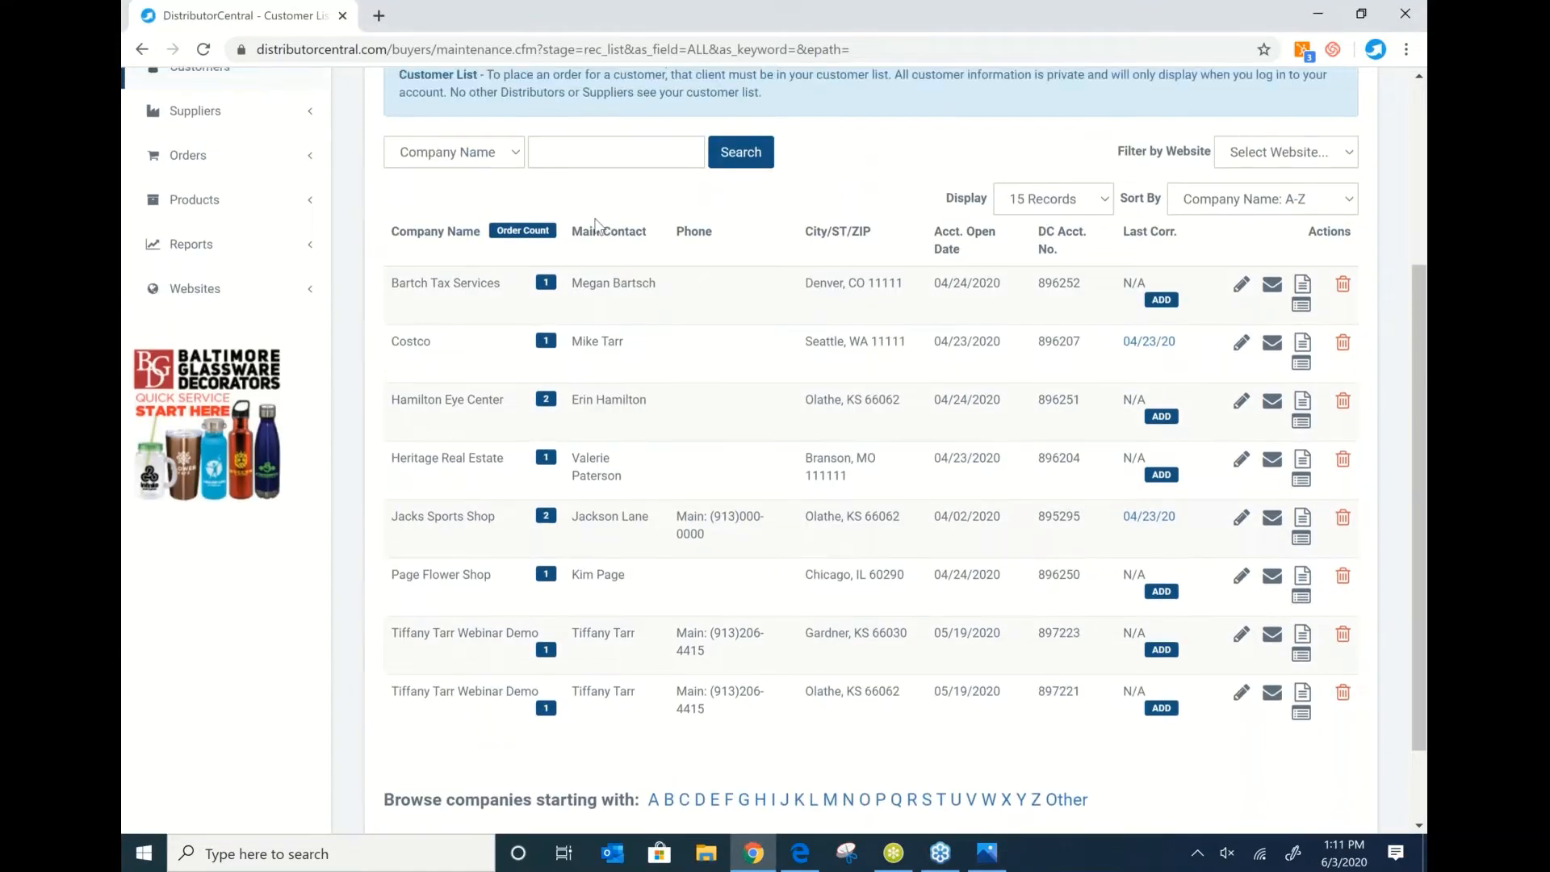
pyautogui.scroll(2, 596, 225)
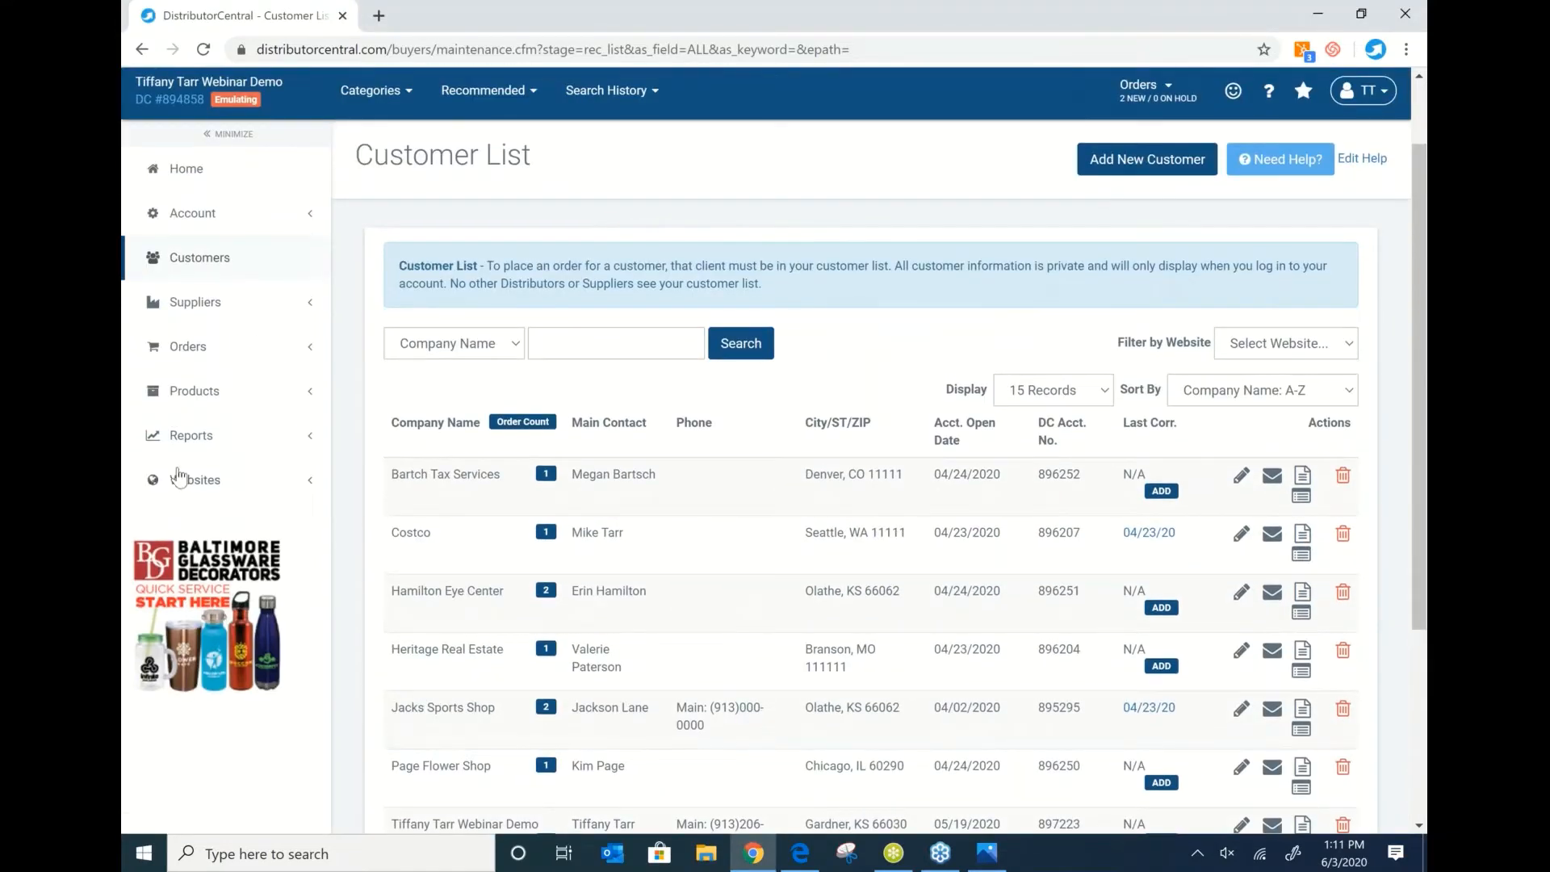
pyautogui.click(180, 476)
# Browse the sample website templates from the Hosting Manager.
pyautogui.click(209, 523)
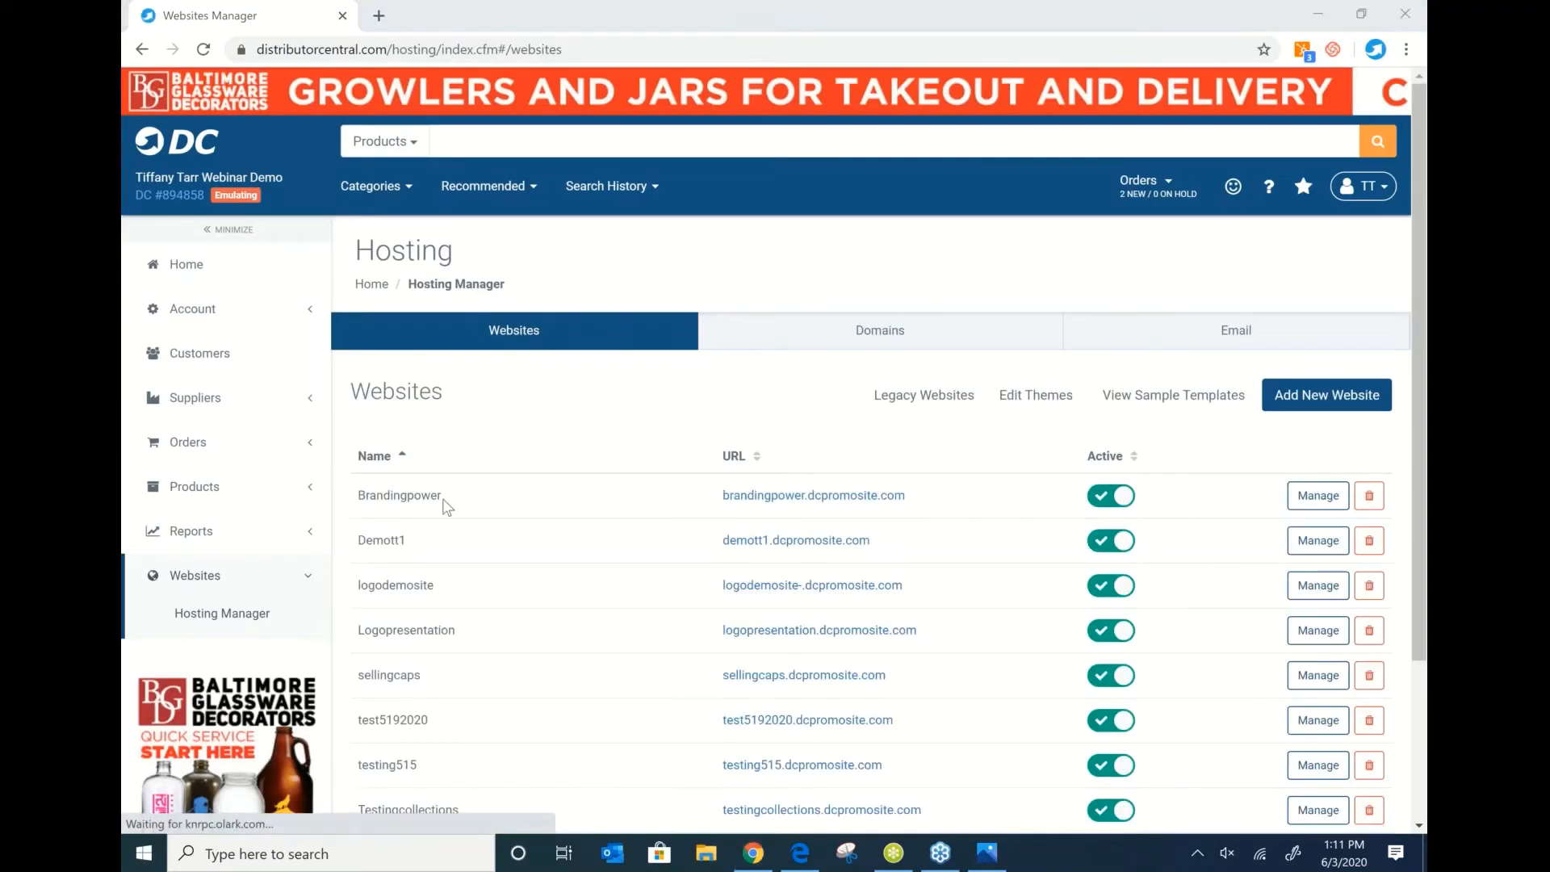
pyautogui.click(1165, 401)
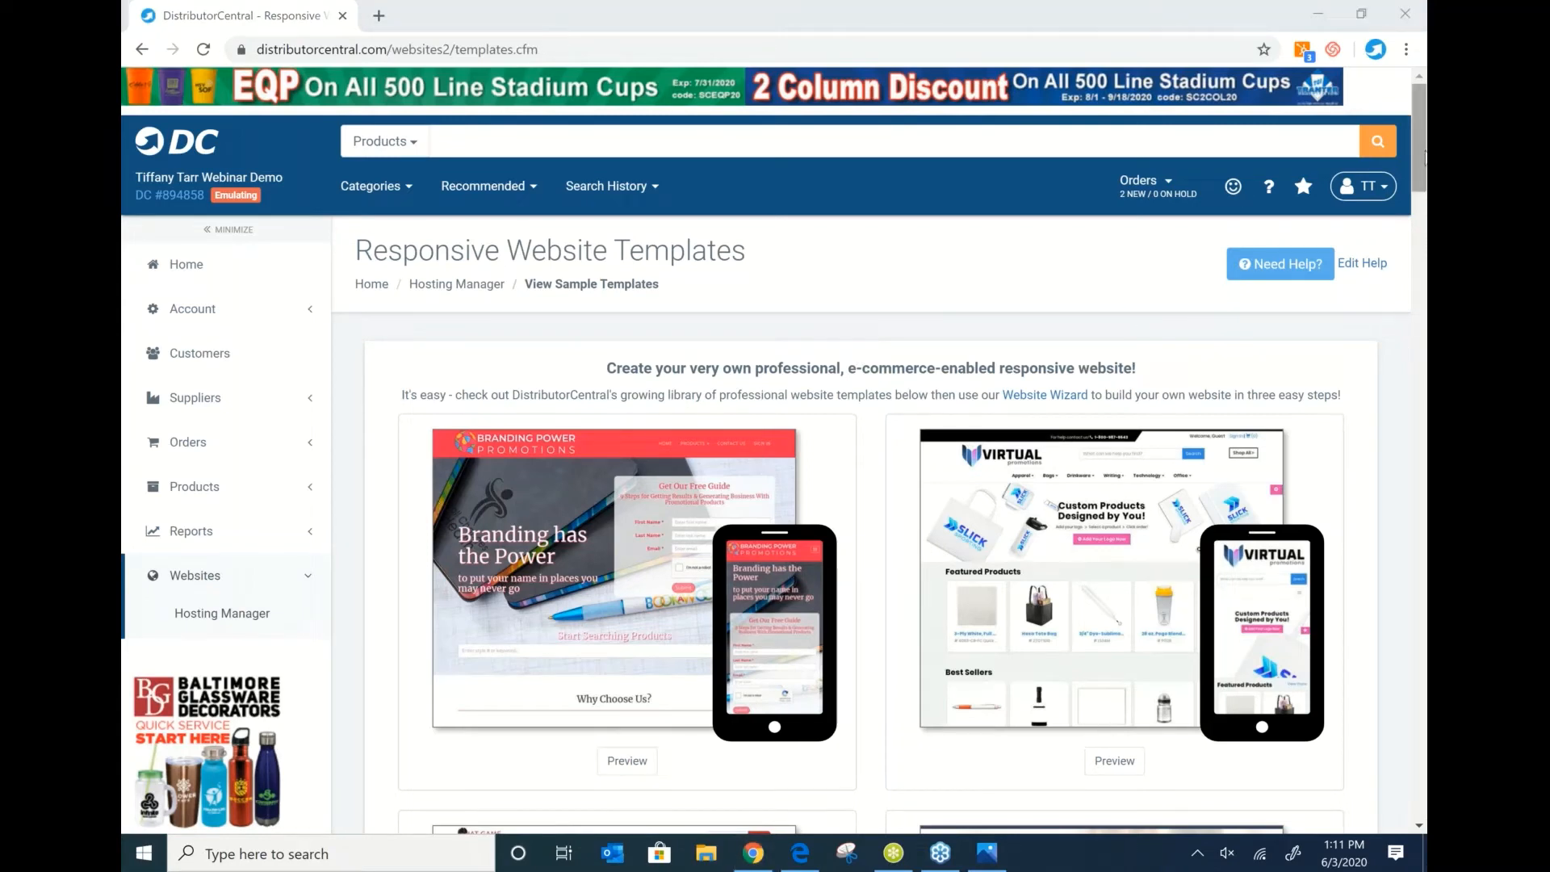
pyautogui.moveTo(1425, 156); pyautogui.dragTo(1425, 212)
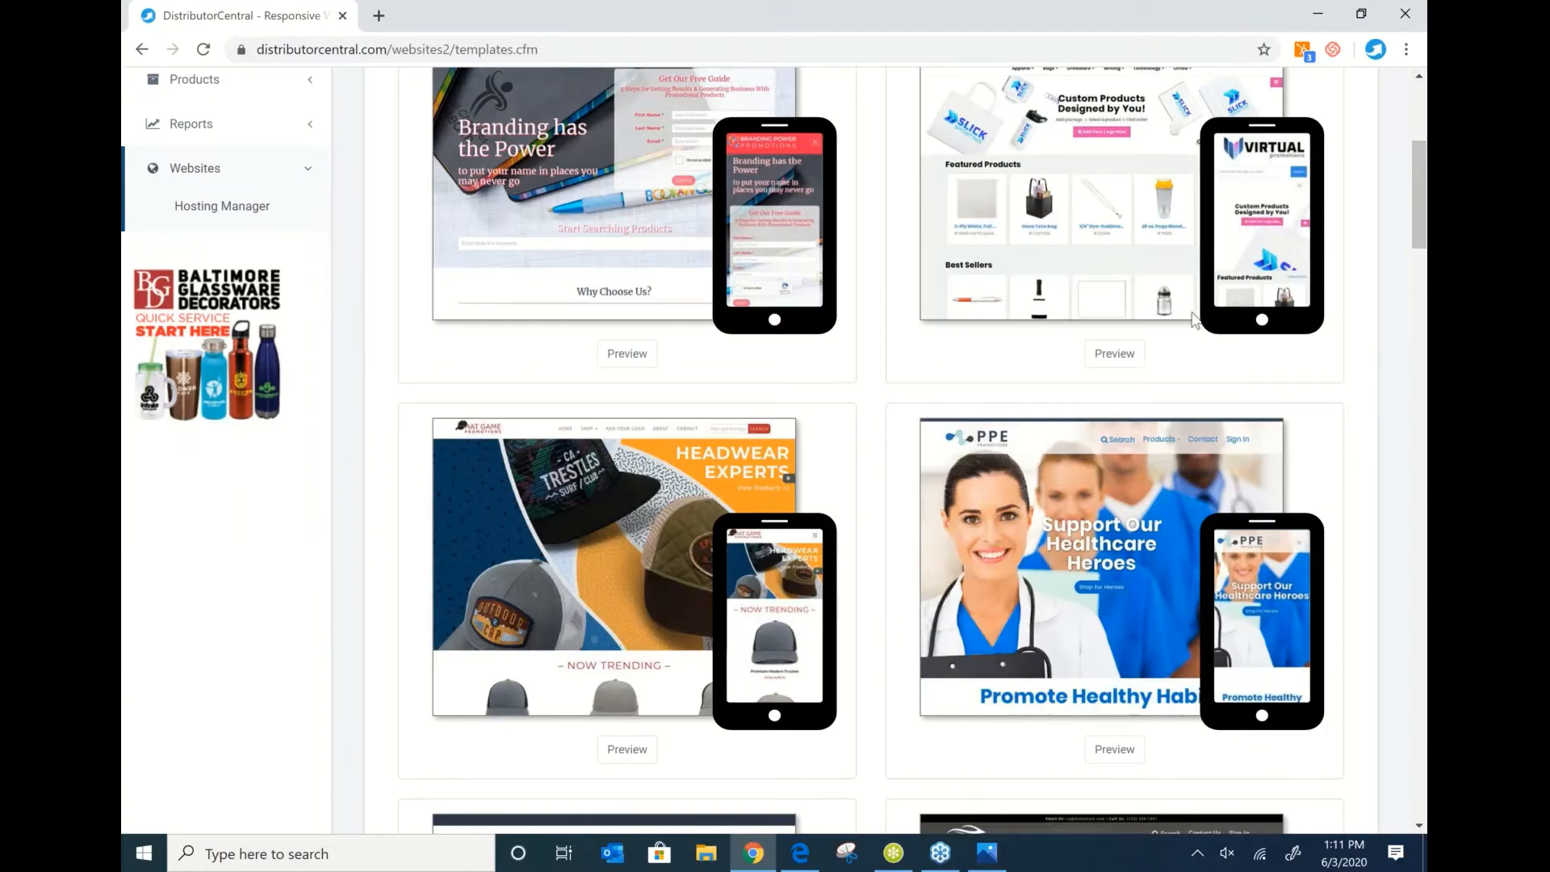
pyautogui.scroll(1, 868, 286)
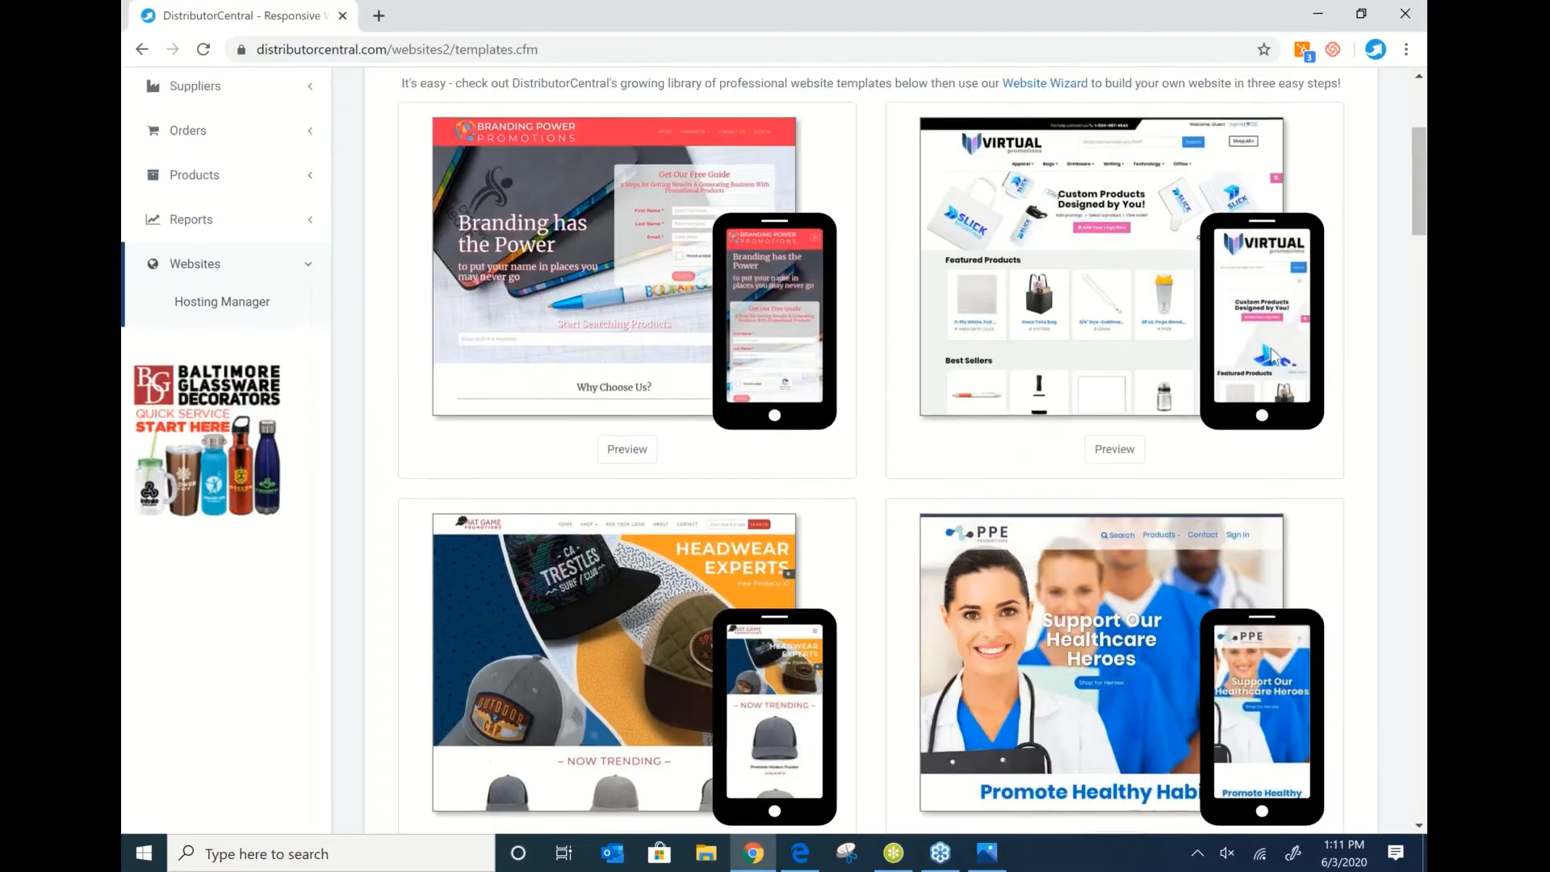
pyautogui.scroll(-12, 1273, 355)
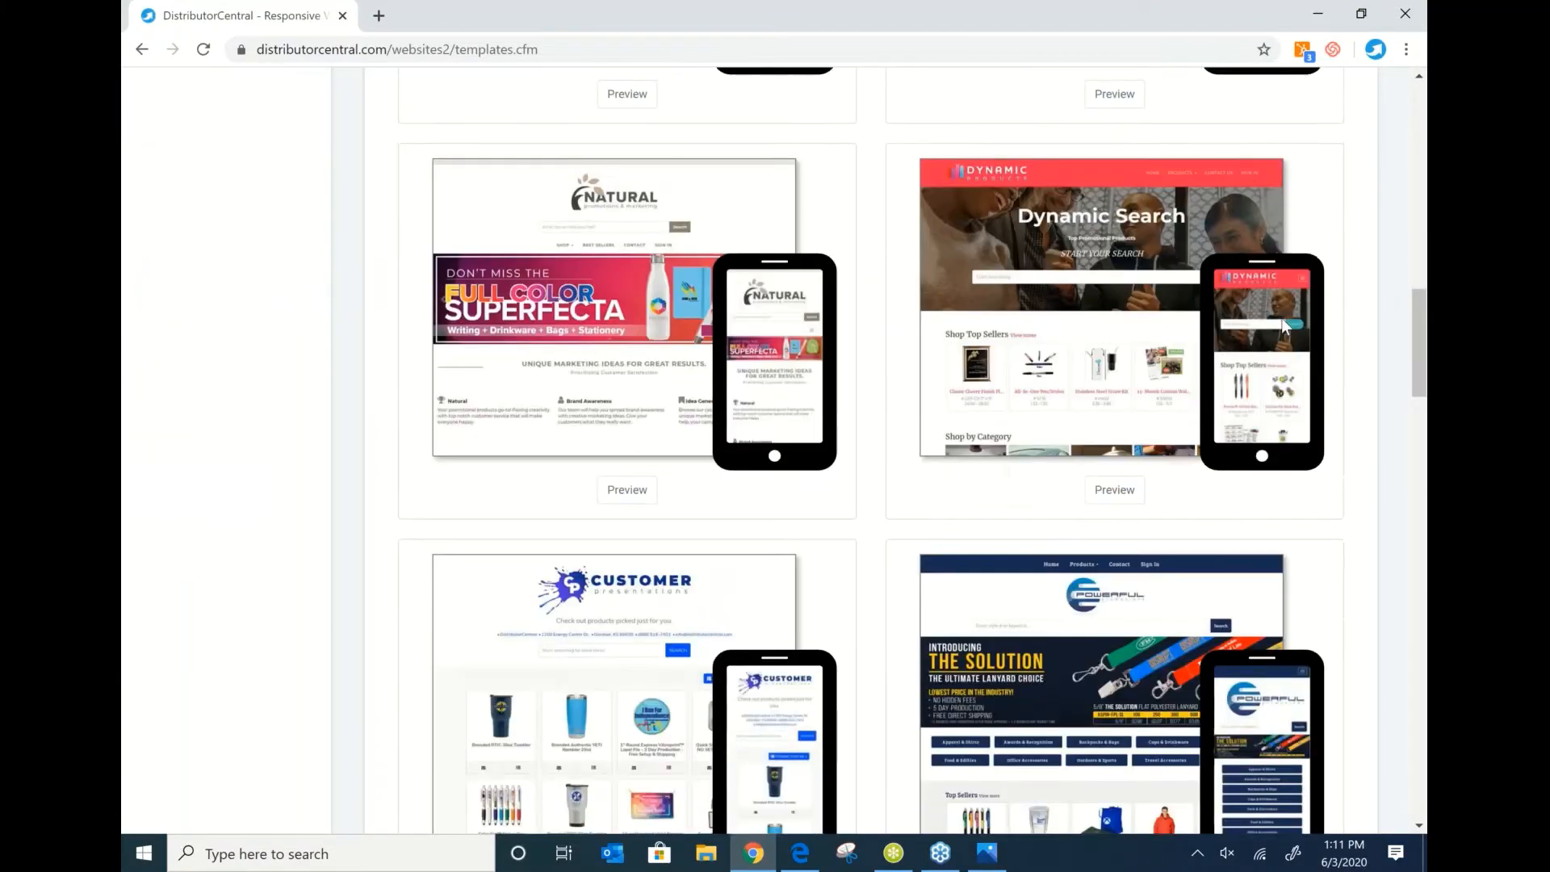
pyautogui.scroll(-6, 1286, 315)
pyautogui.scroll(10, 1285, 311)
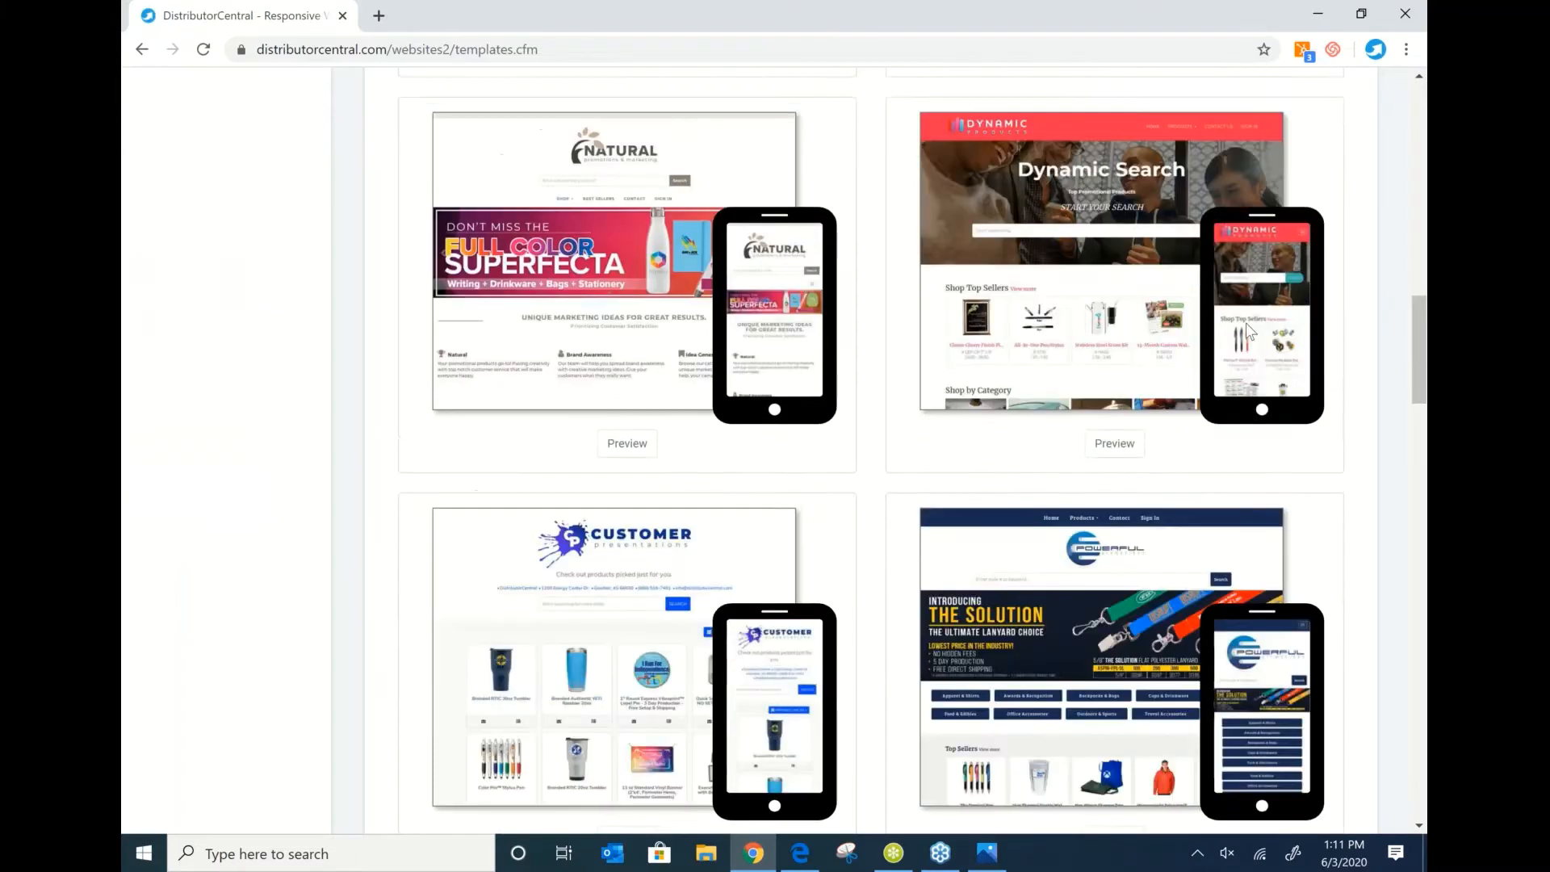
pyautogui.scroll(1, 1217, 322)
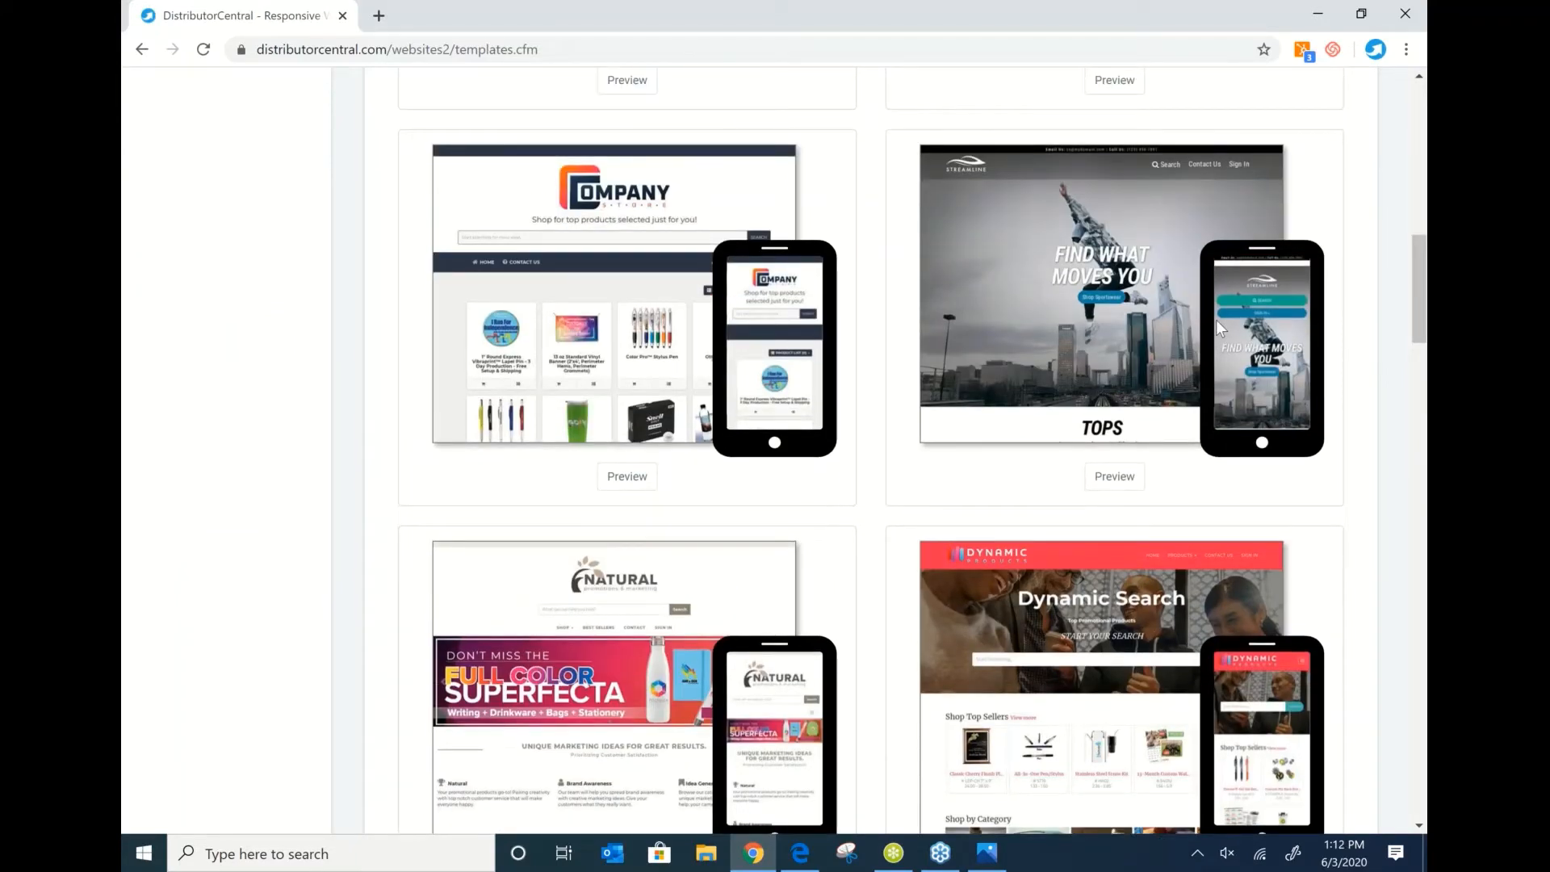
pyautogui.scroll(3, 1261, 226)
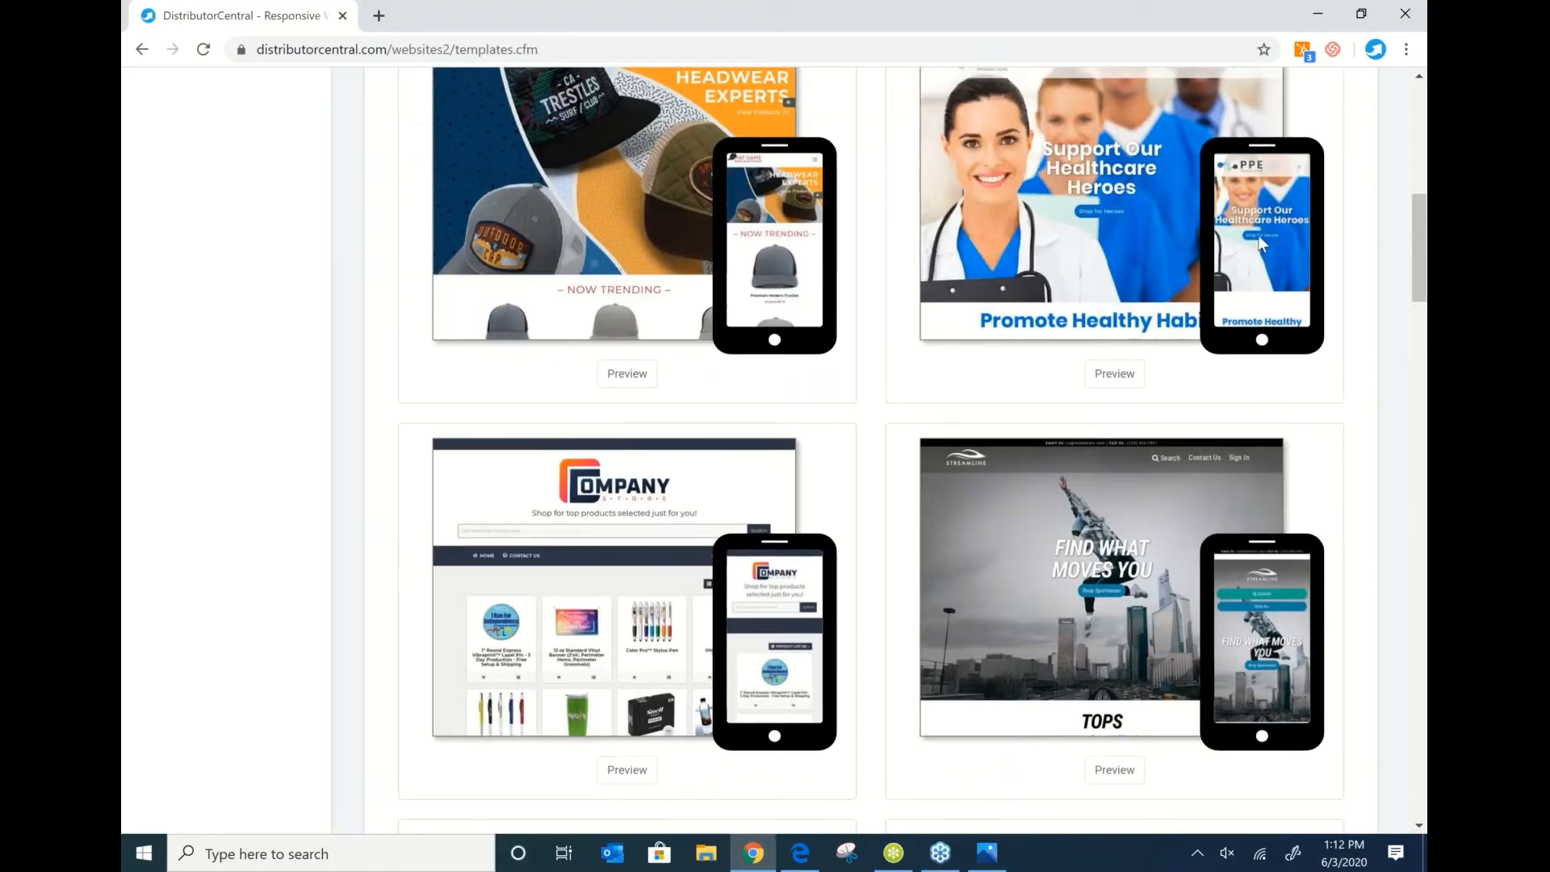
pyautogui.scroll(2, 1261, 243)
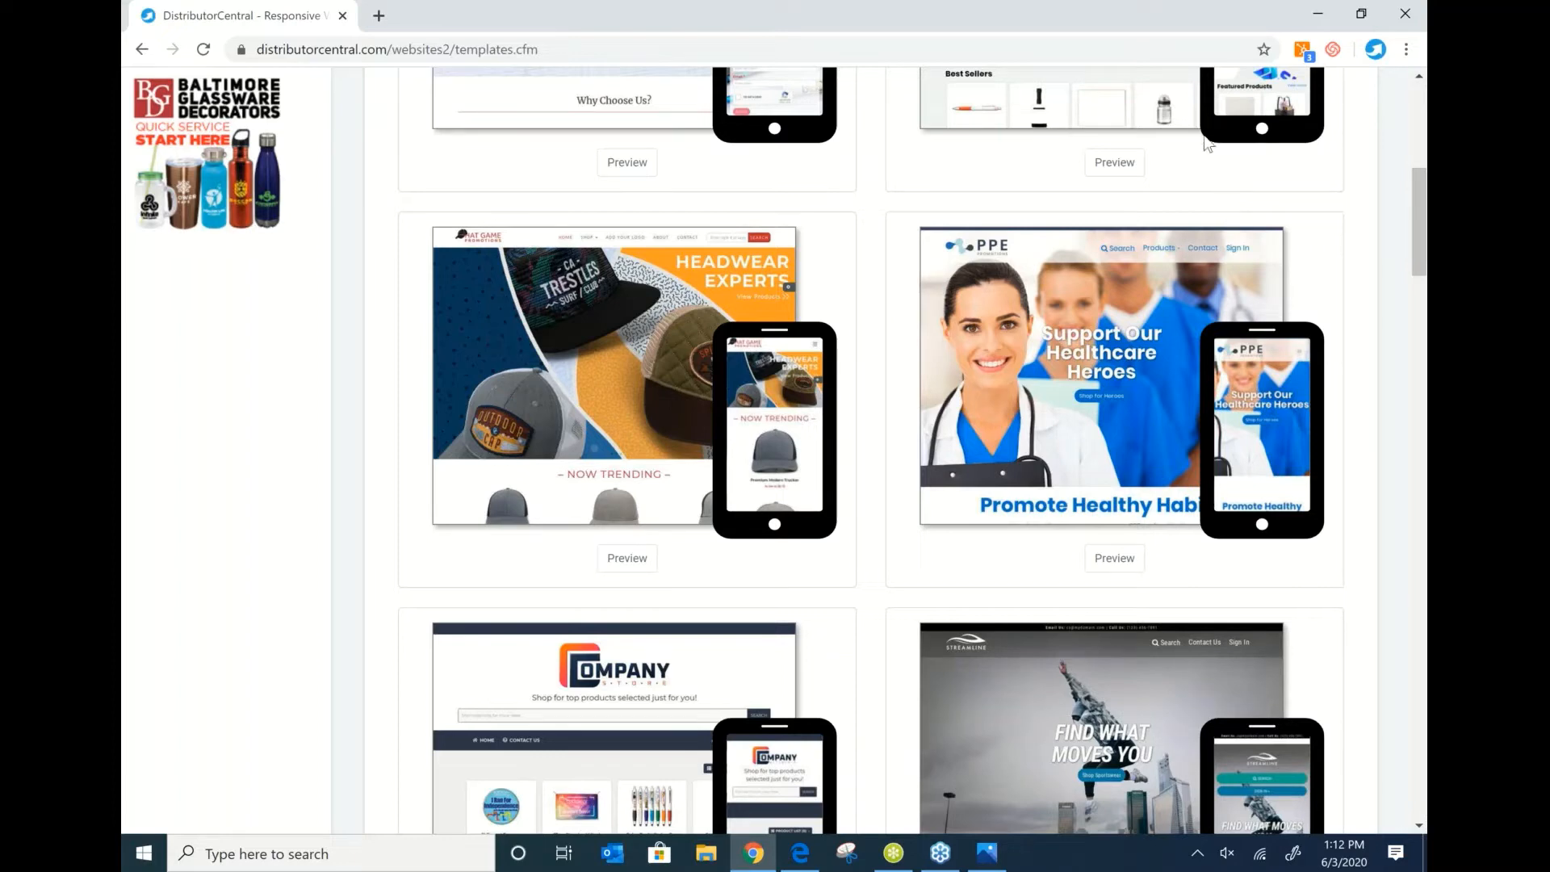
pyautogui.scroll(7, 1187, 158)
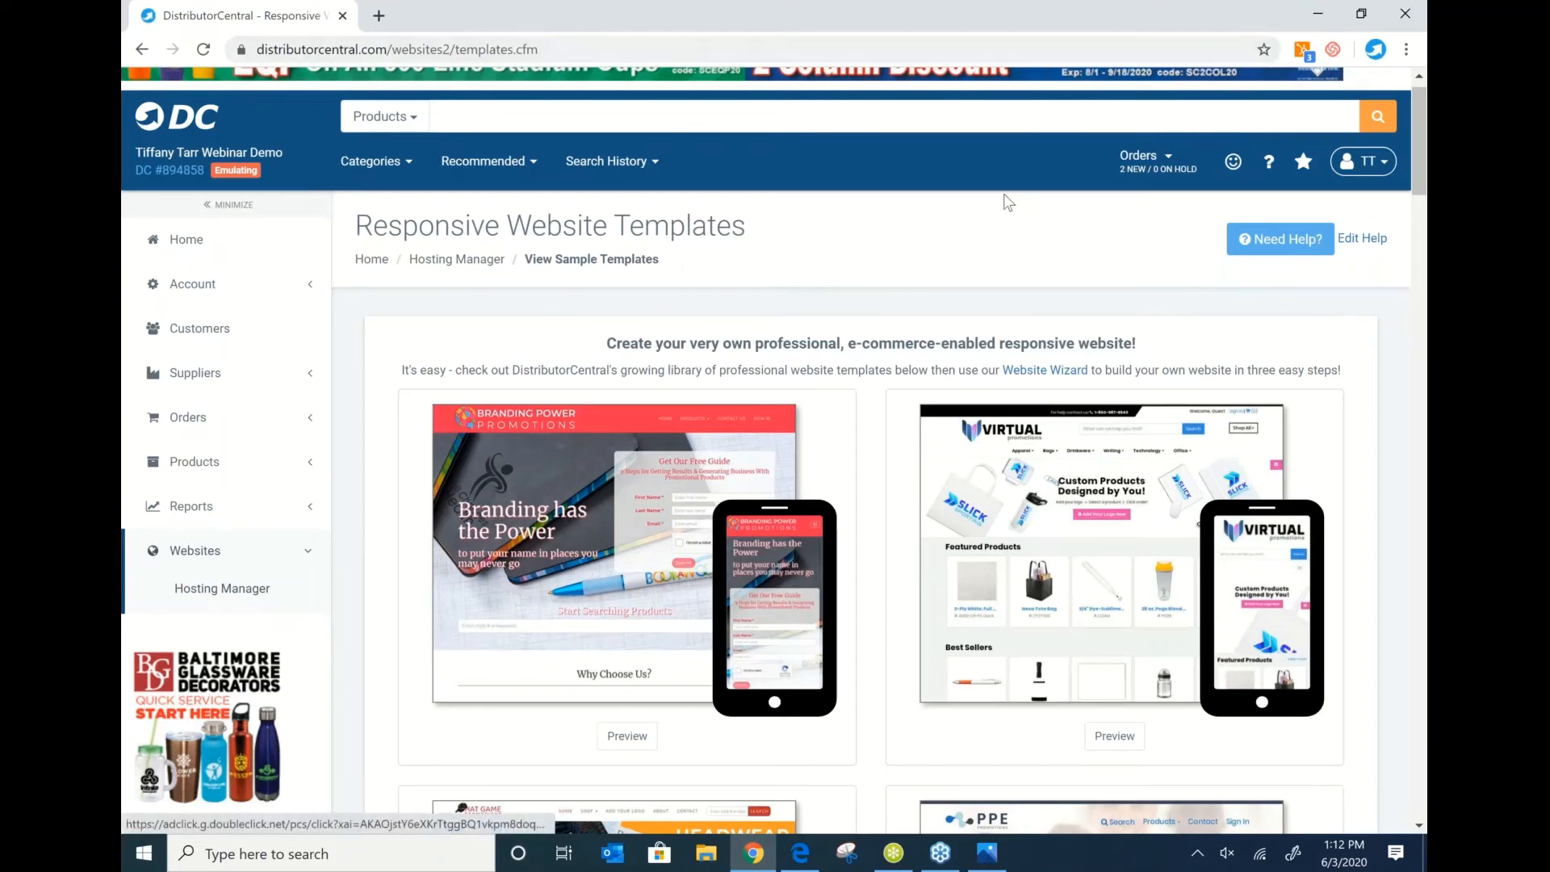
pyautogui.scroll(-2, 1037, 560)
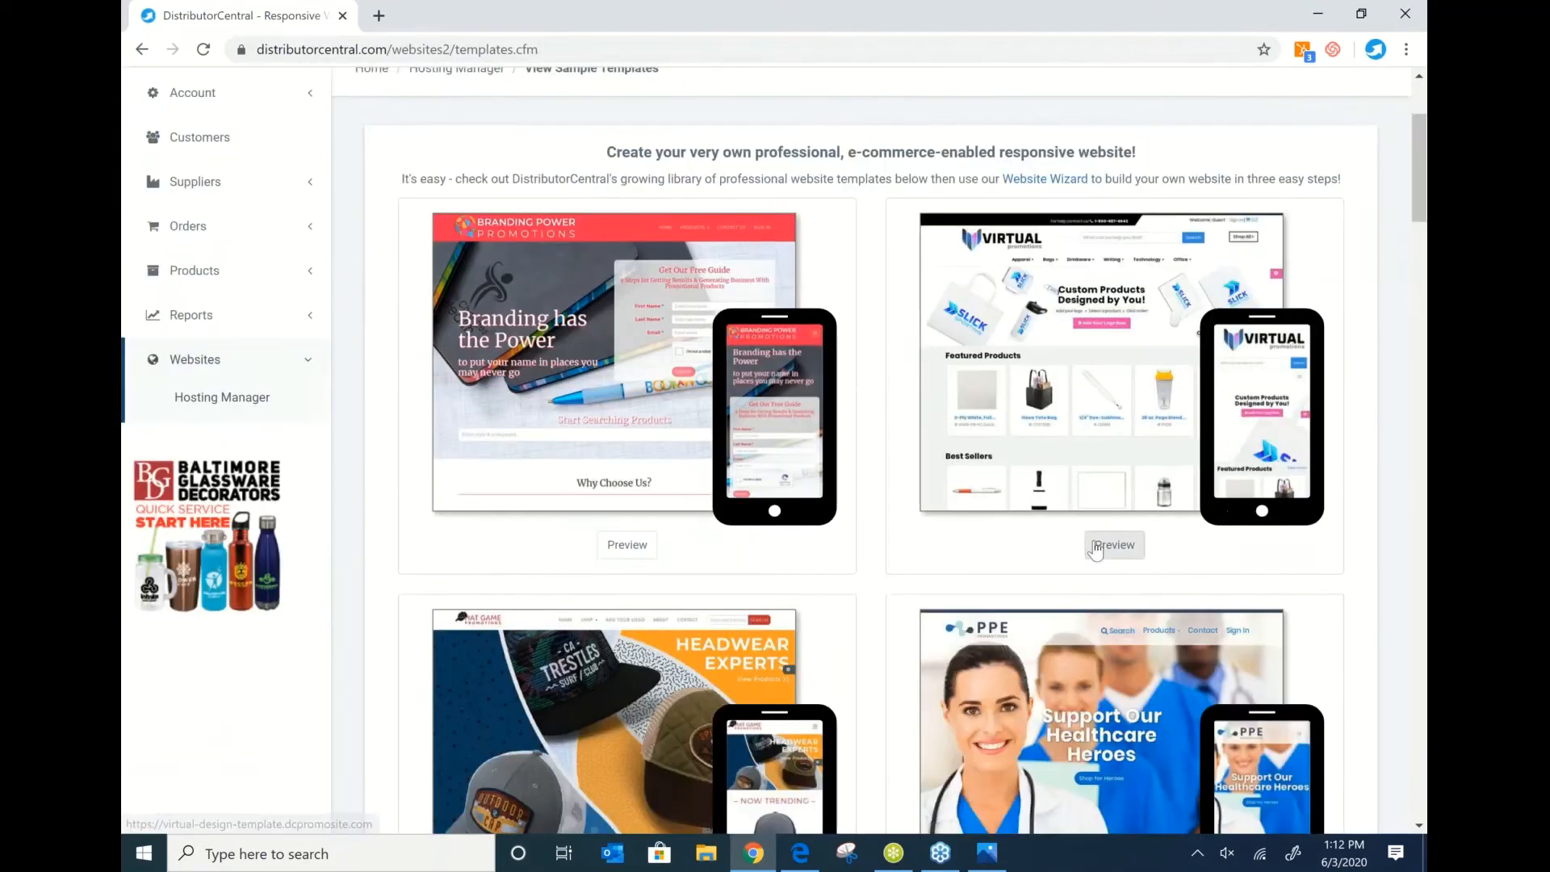
# Look over a live preview of the Branding Power template, then return to the gallery.
pyautogui.click(622, 557)
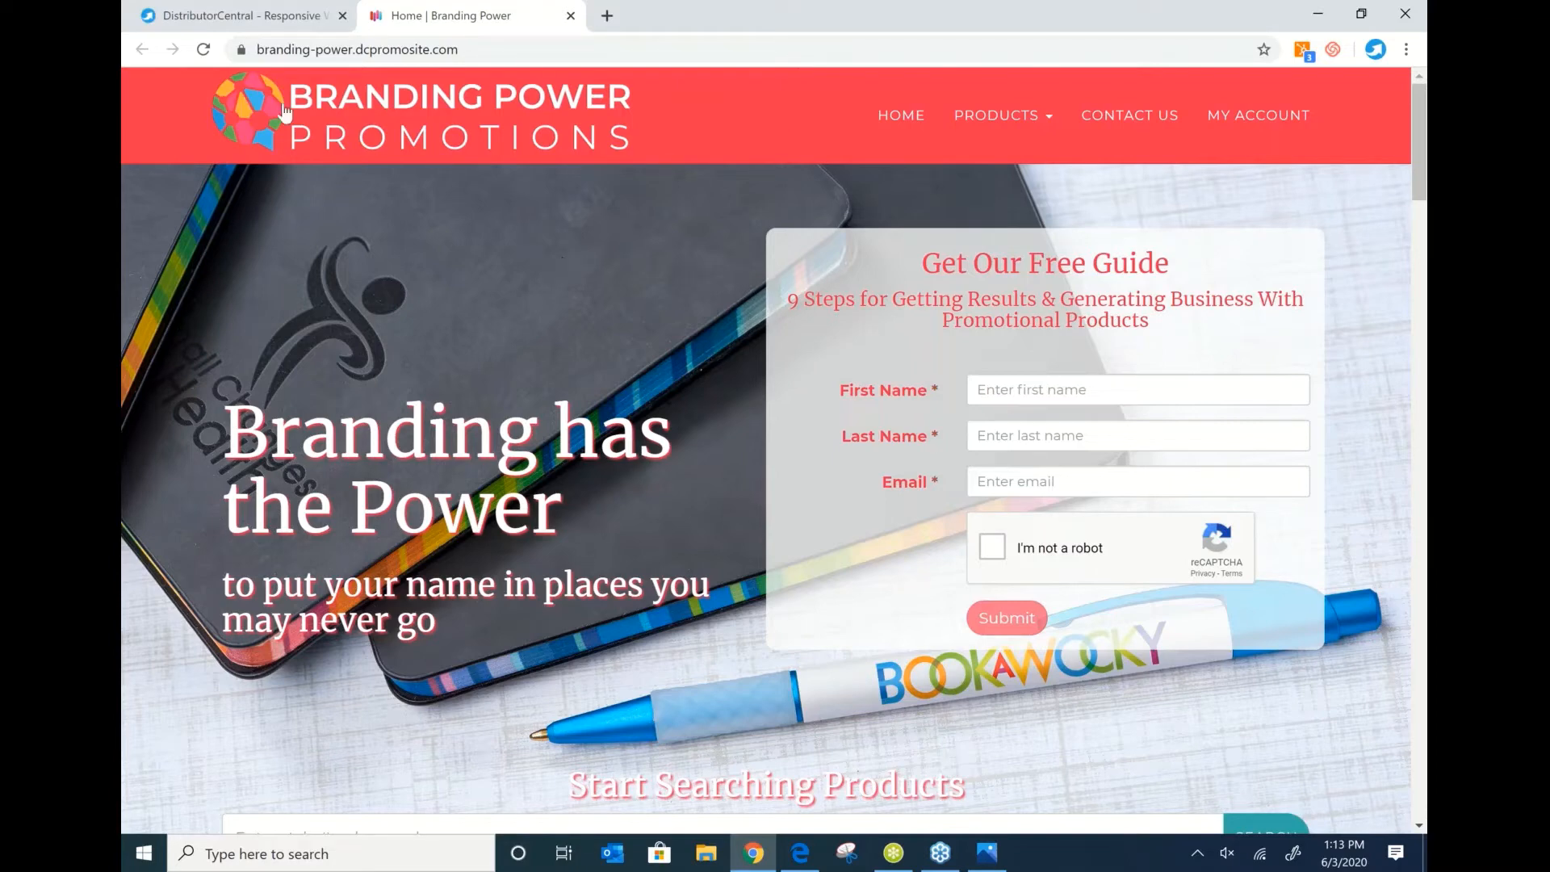
pyautogui.scroll(-10, 562, 235)
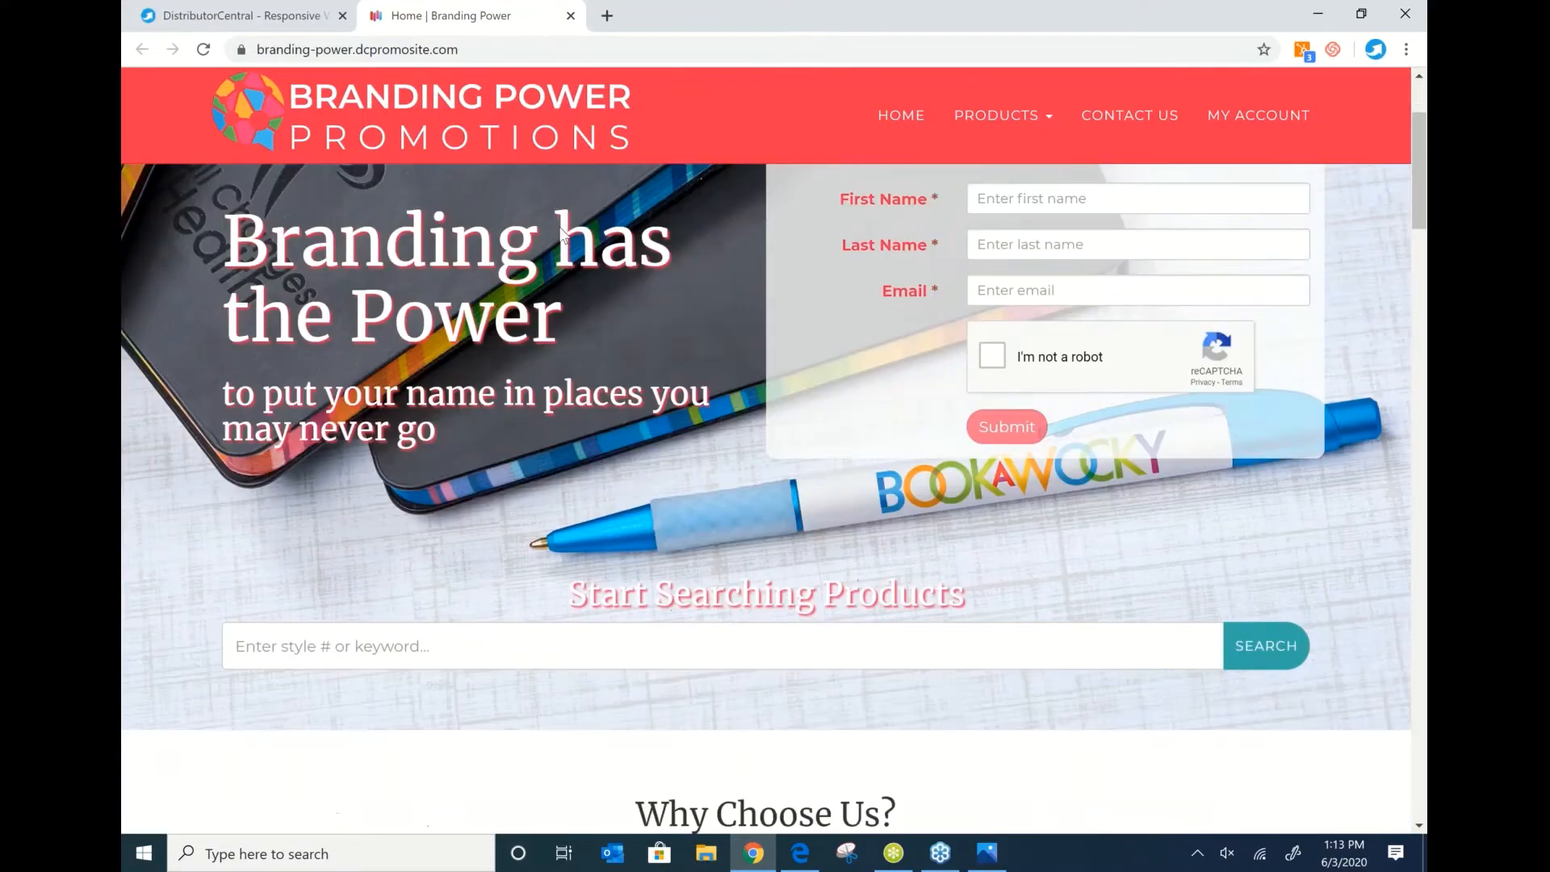
pyautogui.scroll(-15, 562, 235)
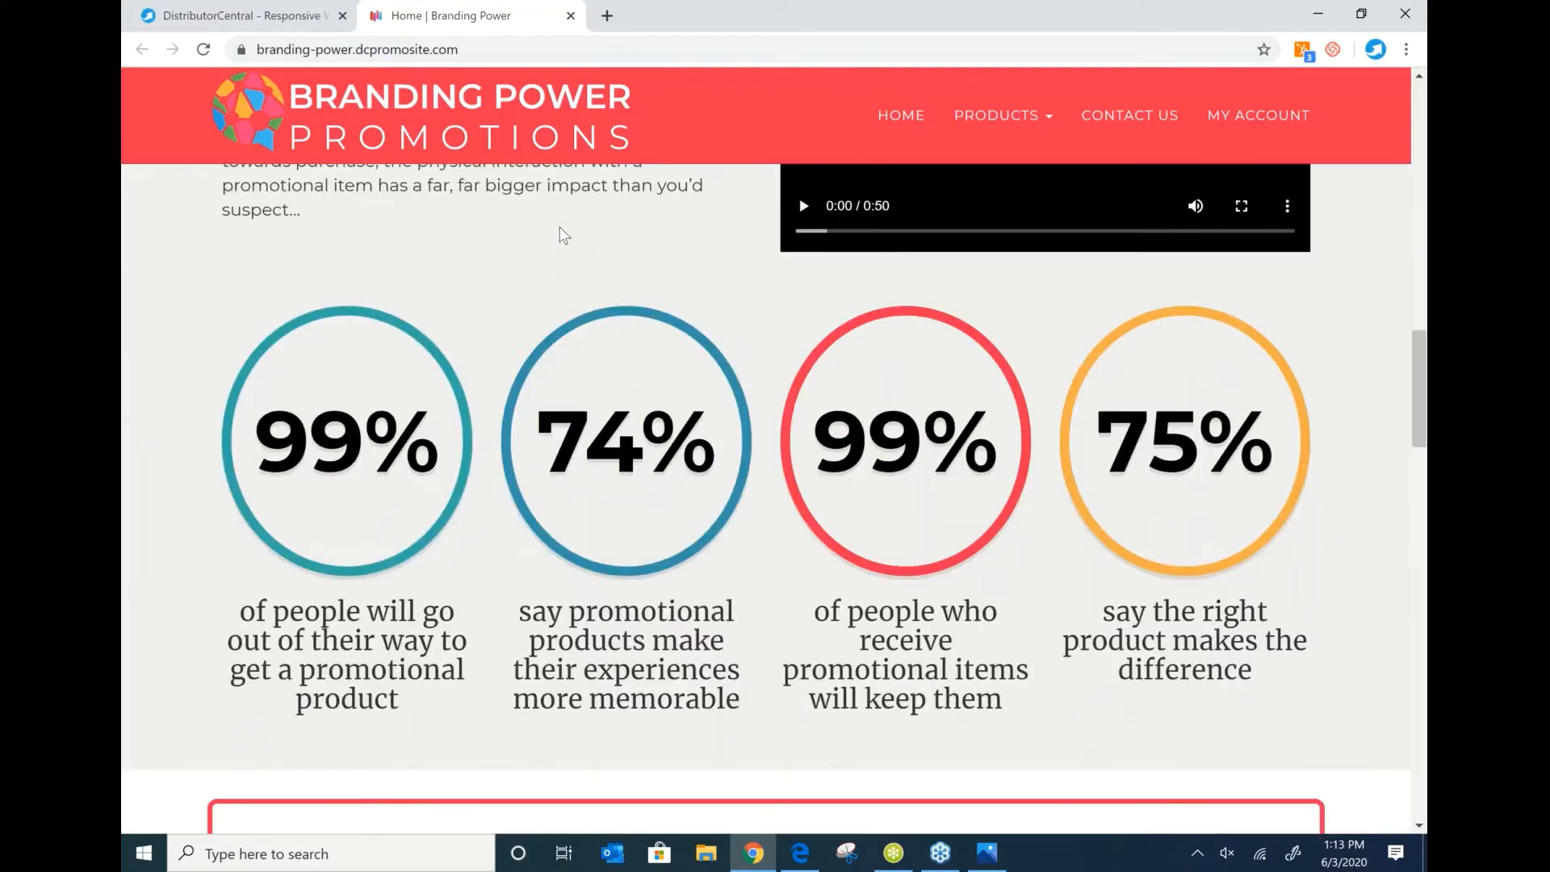
pyautogui.scroll(8, 563, 235)
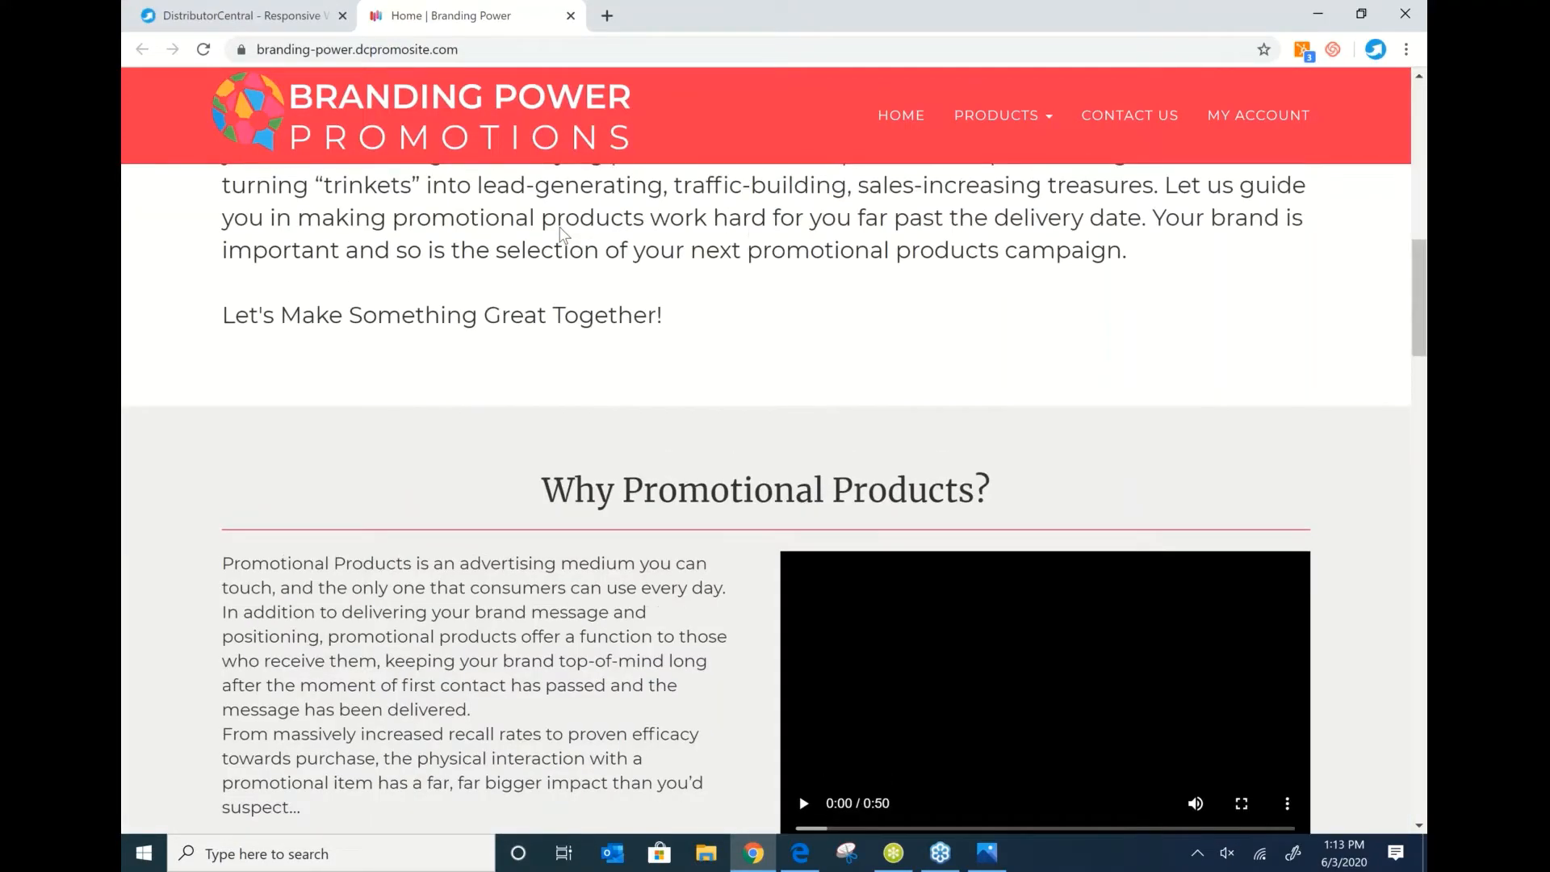
pyautogui.scroll(8, 563, 235)
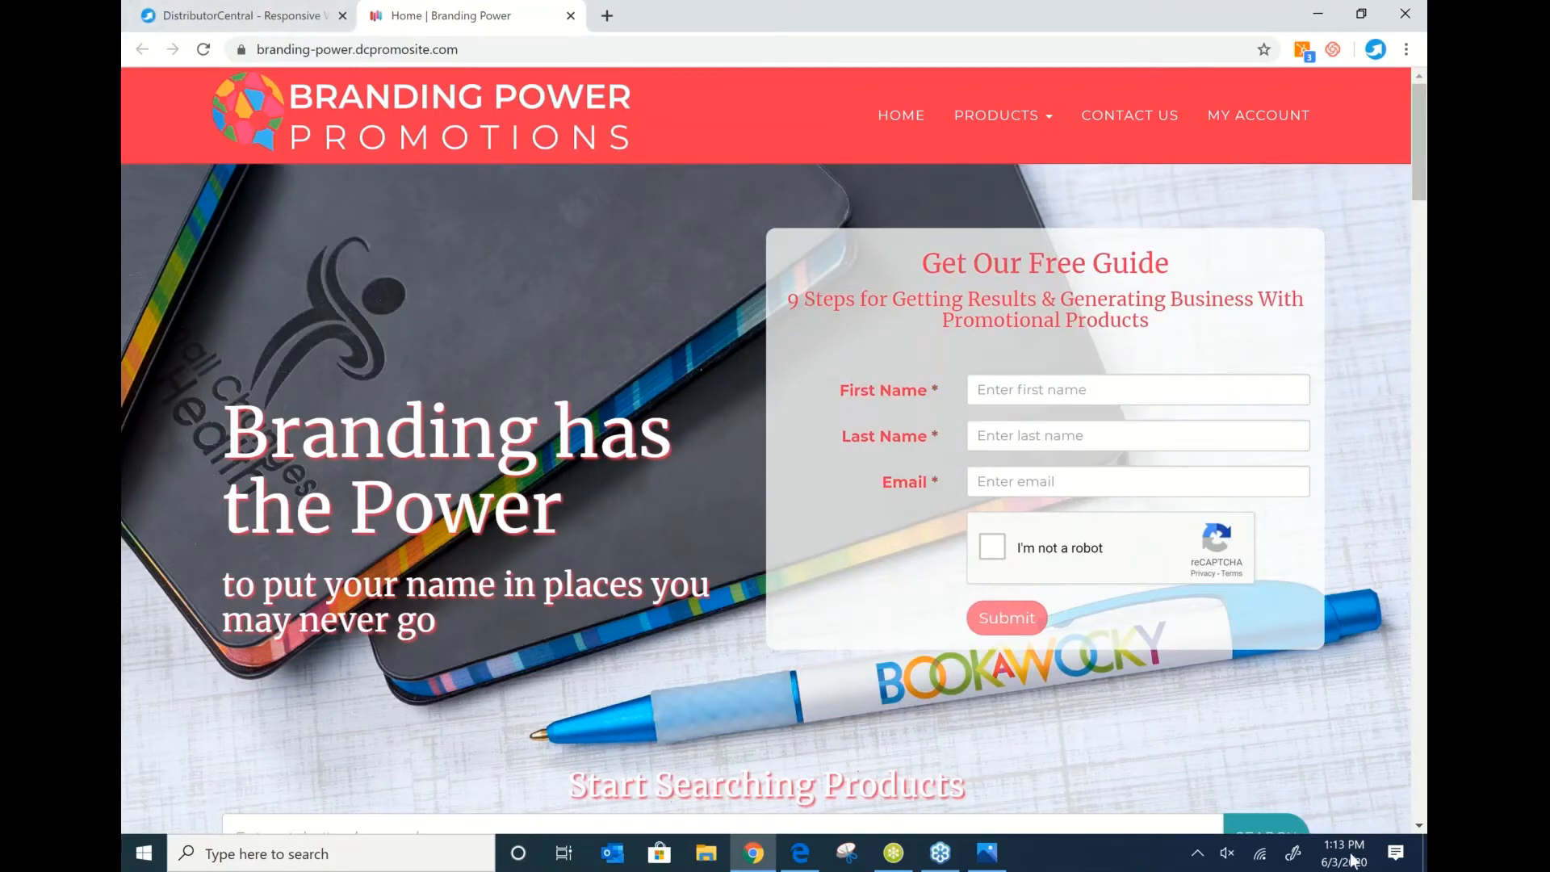
pyautogui.click(822, 291)
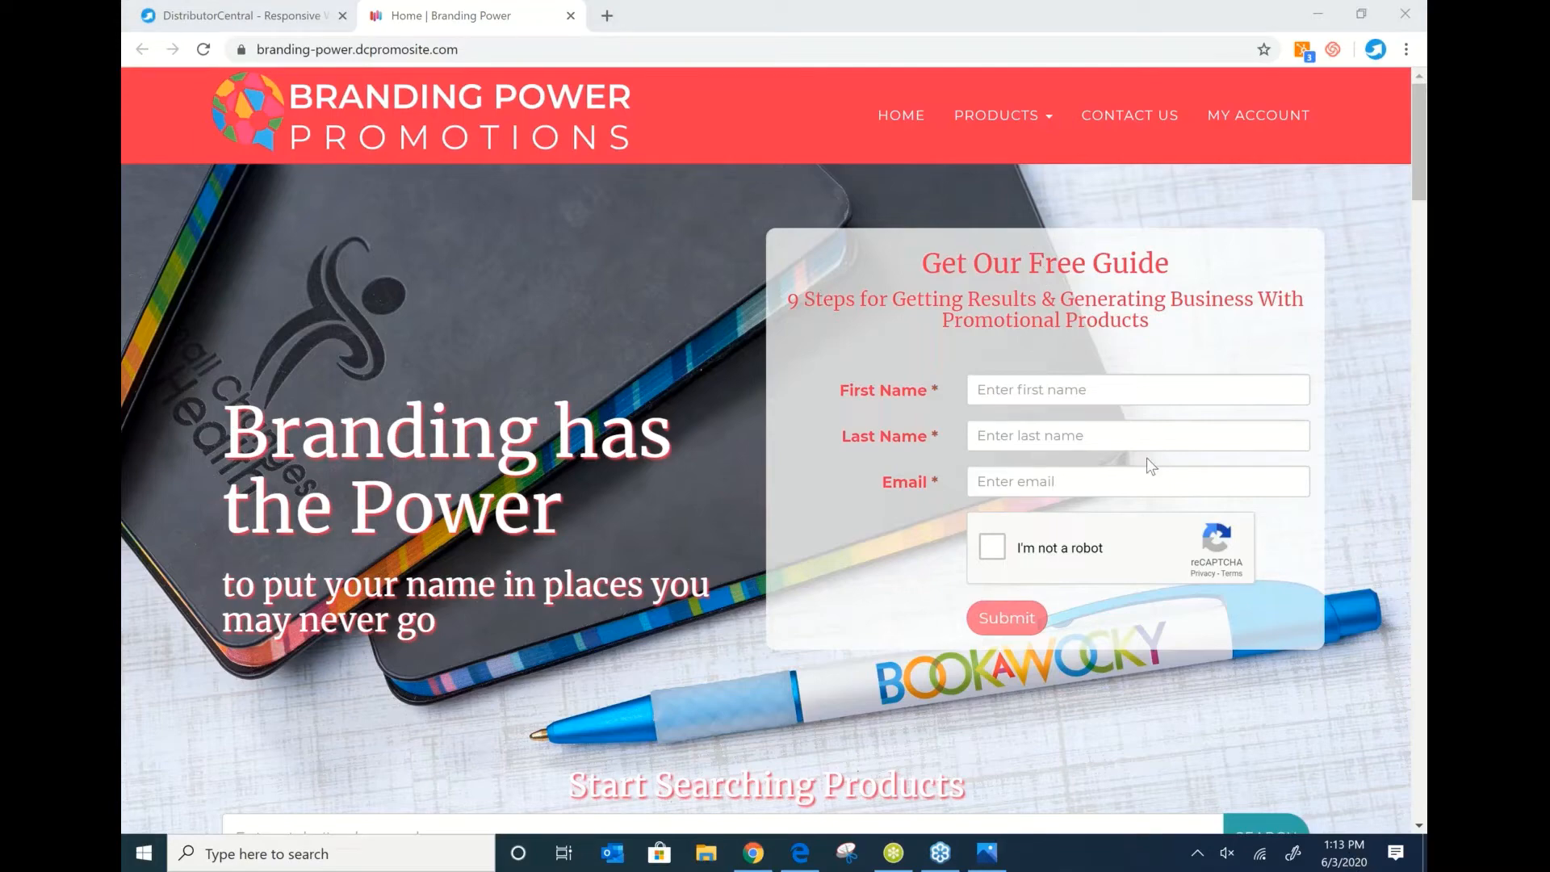
pyautogui.click(234, 15)
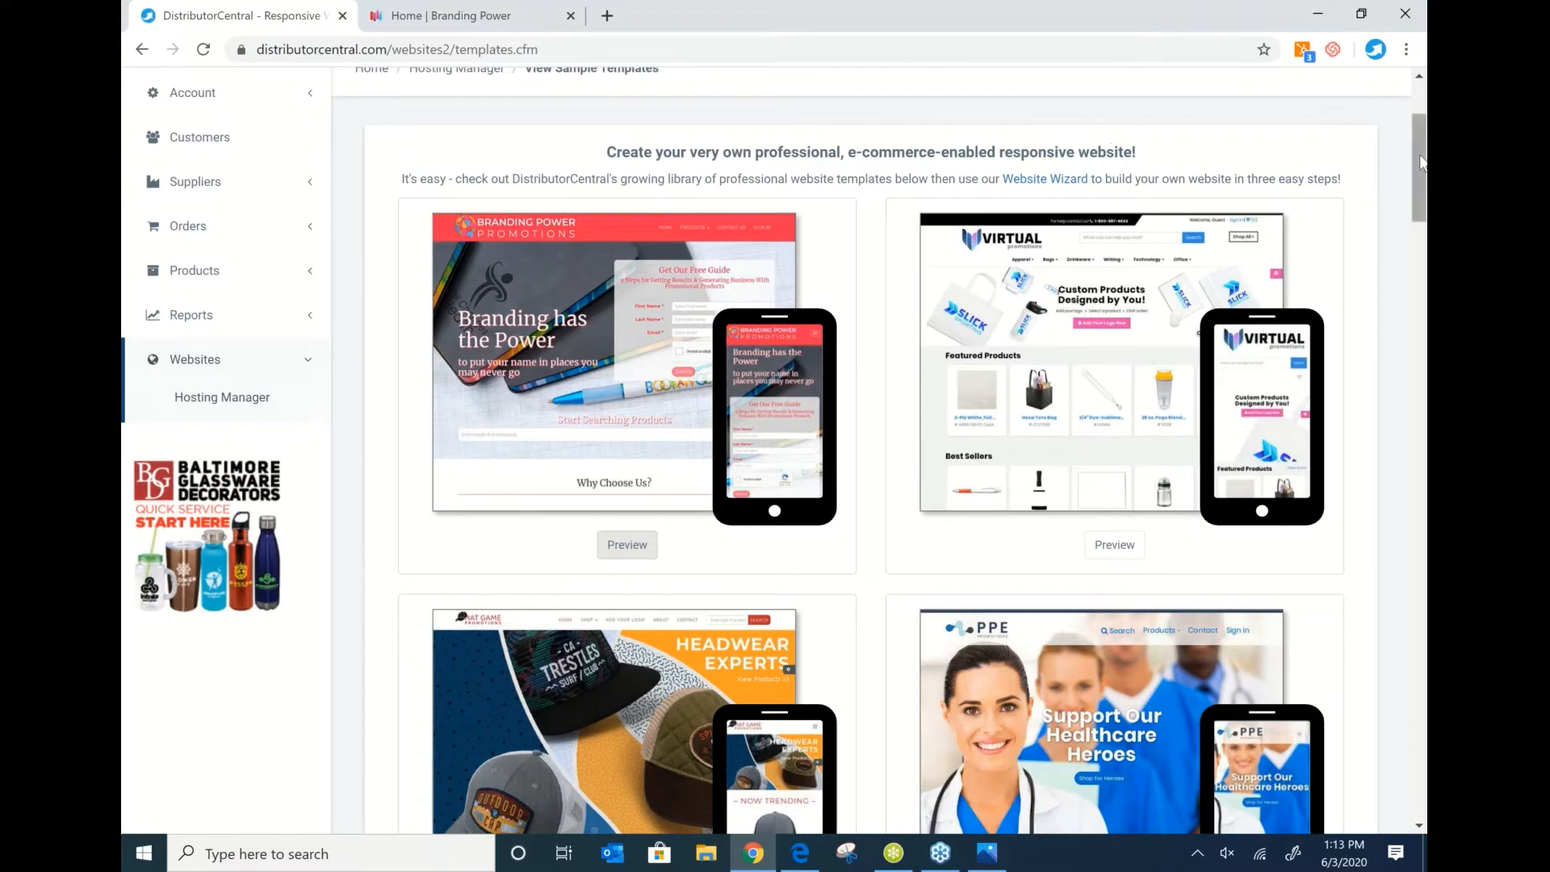
pyautogui.scroll(-3, 1036, 360)
# Preview the Virtual Design template in a new tab.
pyautogui.click(1114, 243)
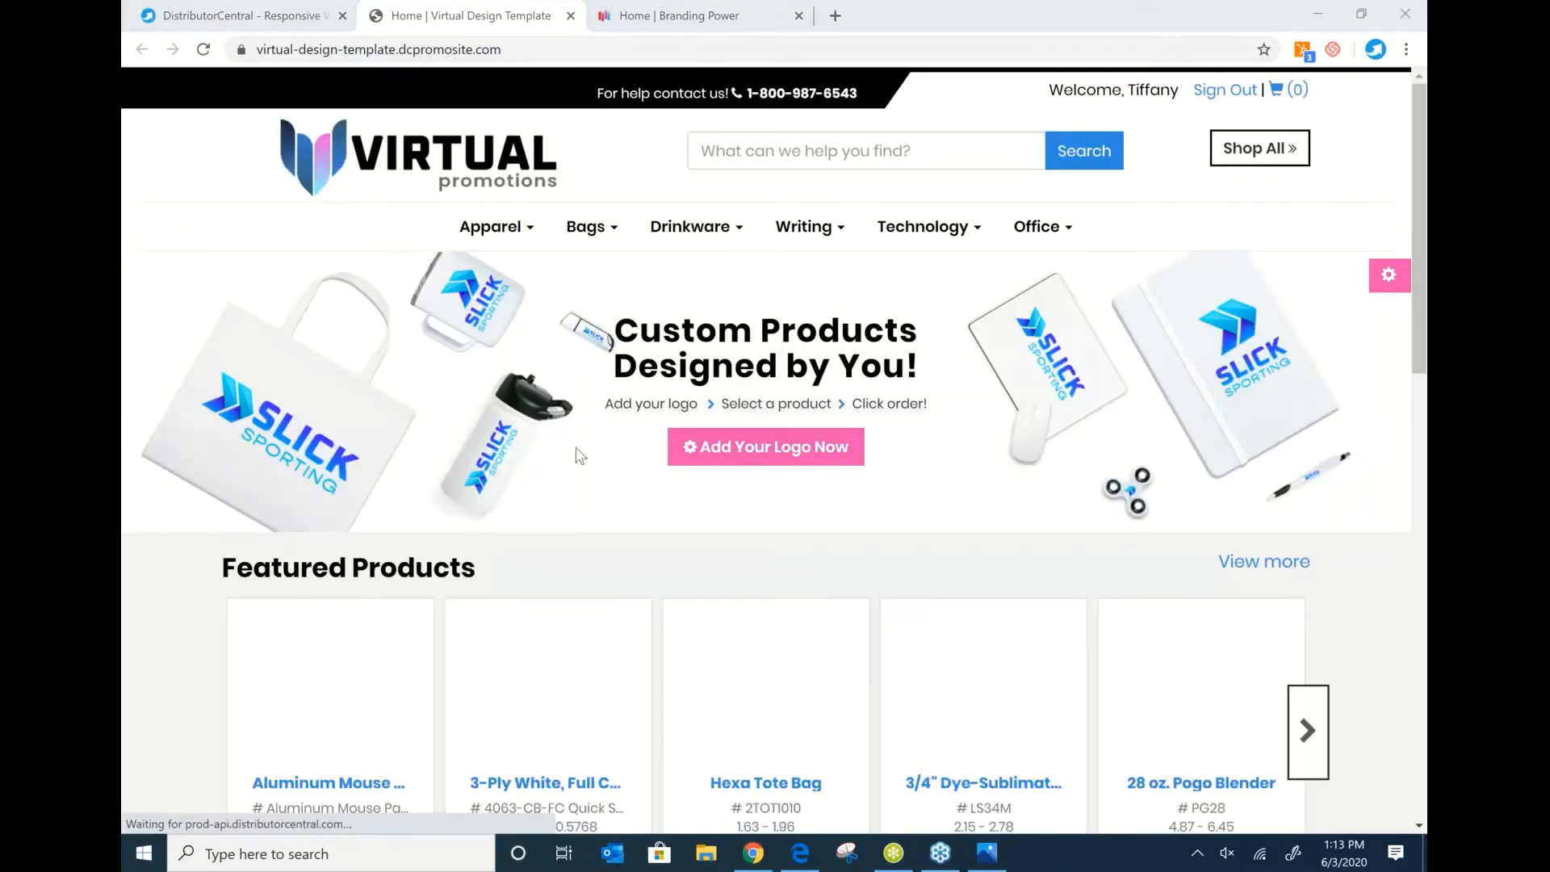
pyautogui.moveTo(785, 753)
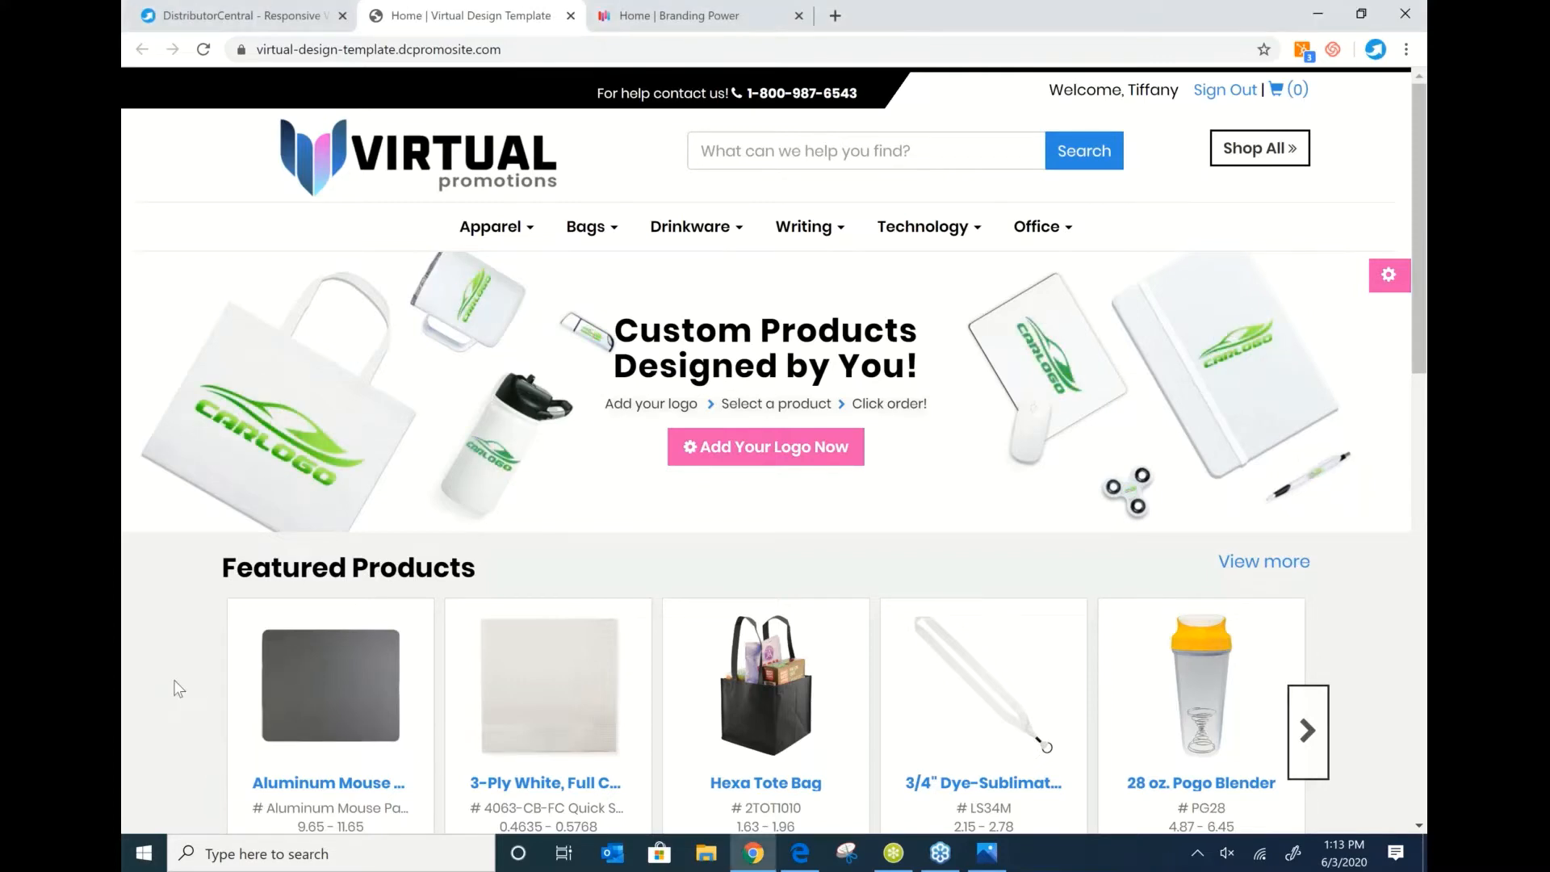
pyautogui.scroll(-5, 347, 387)
pyautogui.scroll(1, 767, 452)
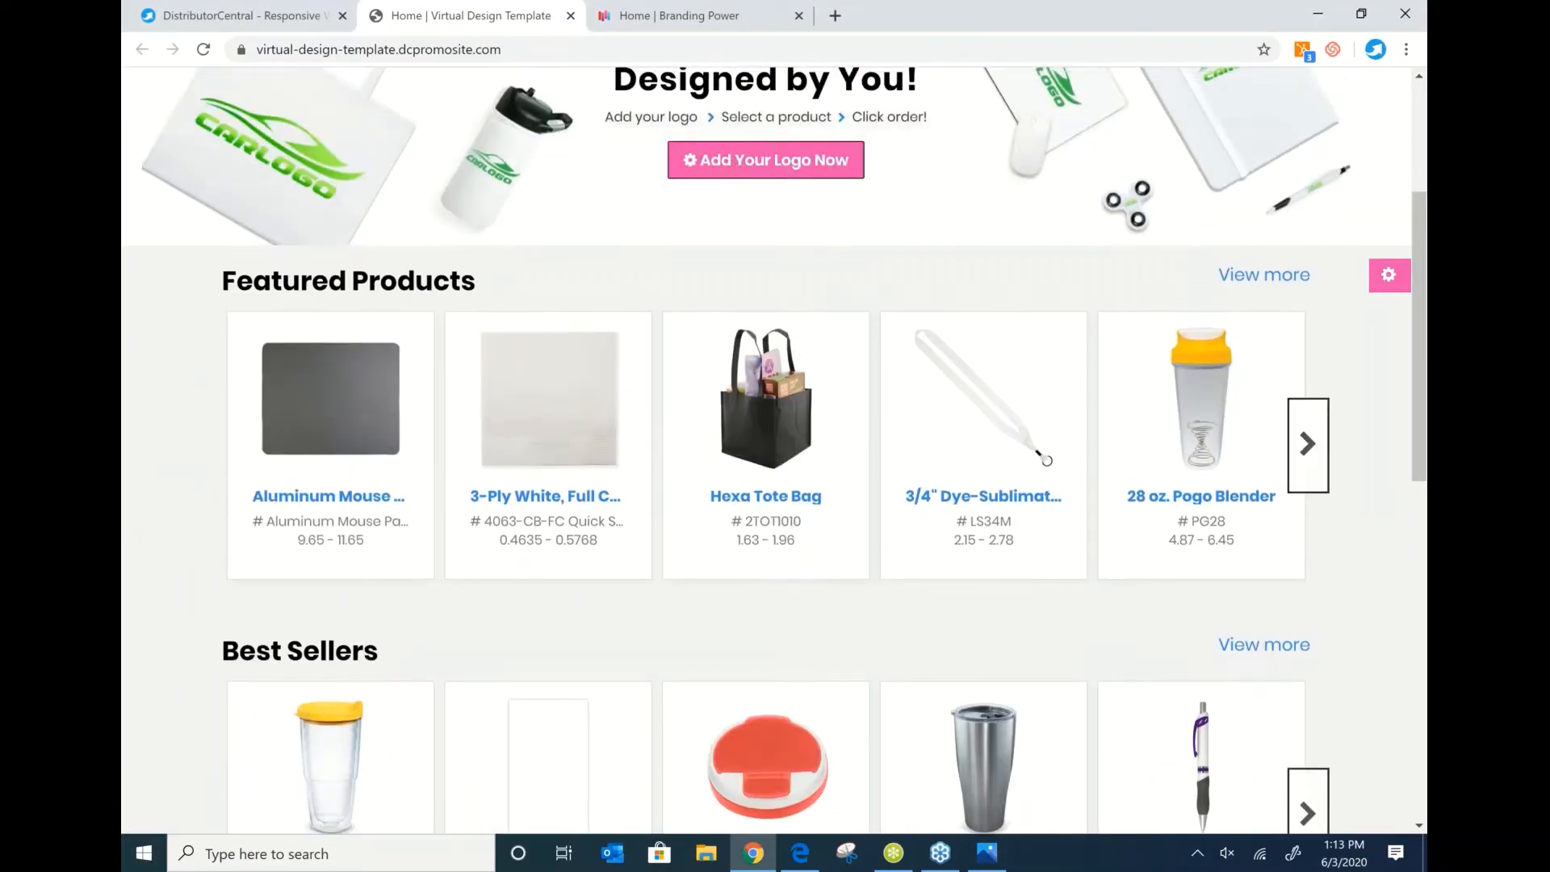
# Upload the SLICK logo file from the Desktop onto the preview and save the changes.
pyautogui.click(755, 162)
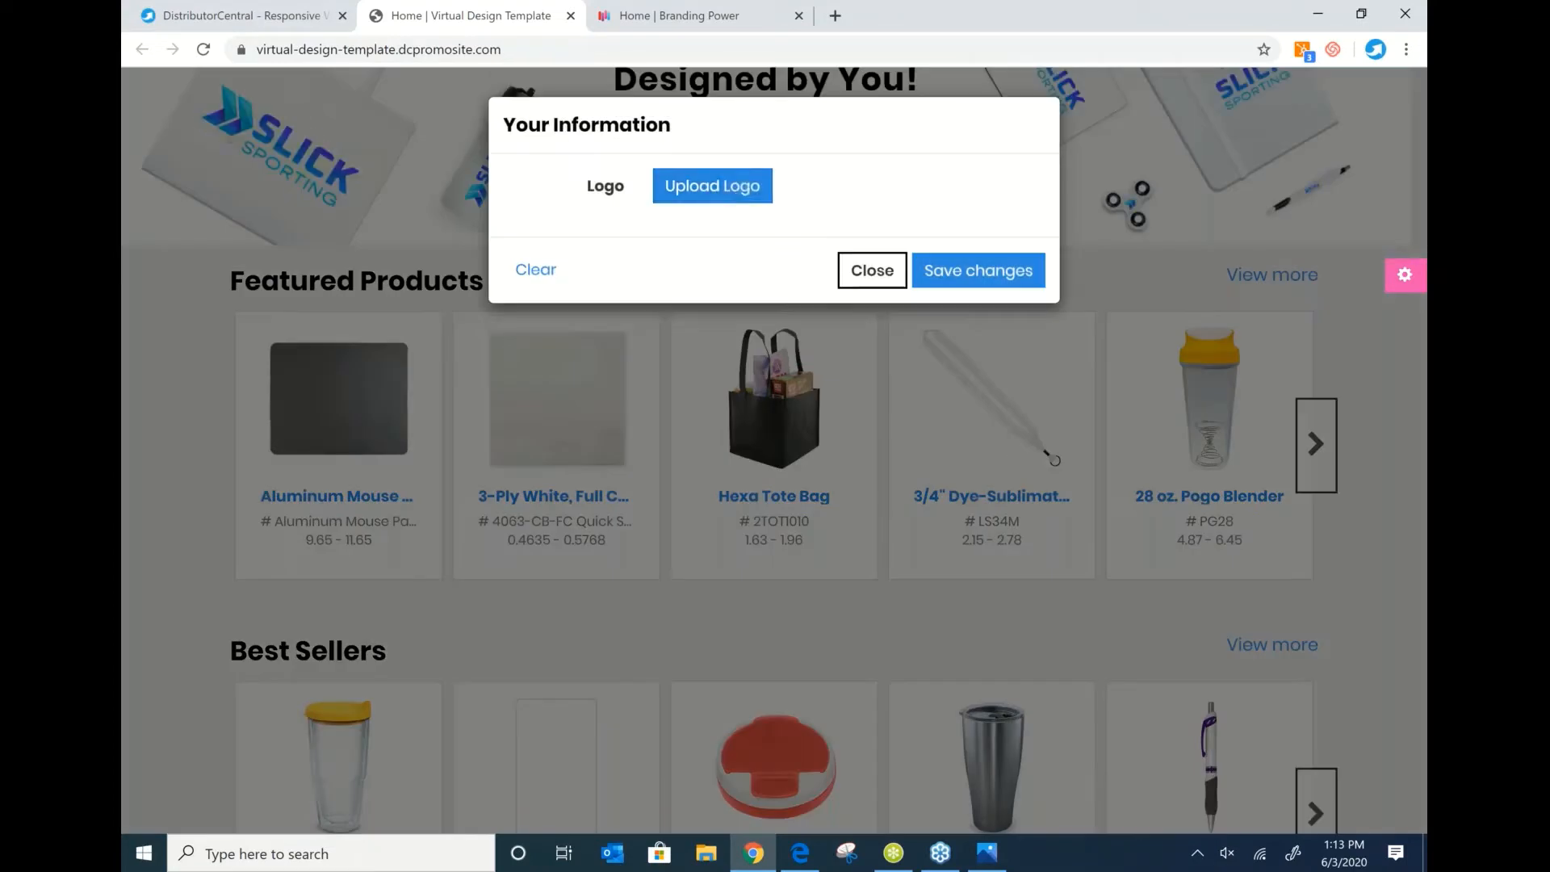
pyautogui.click(743, 190)
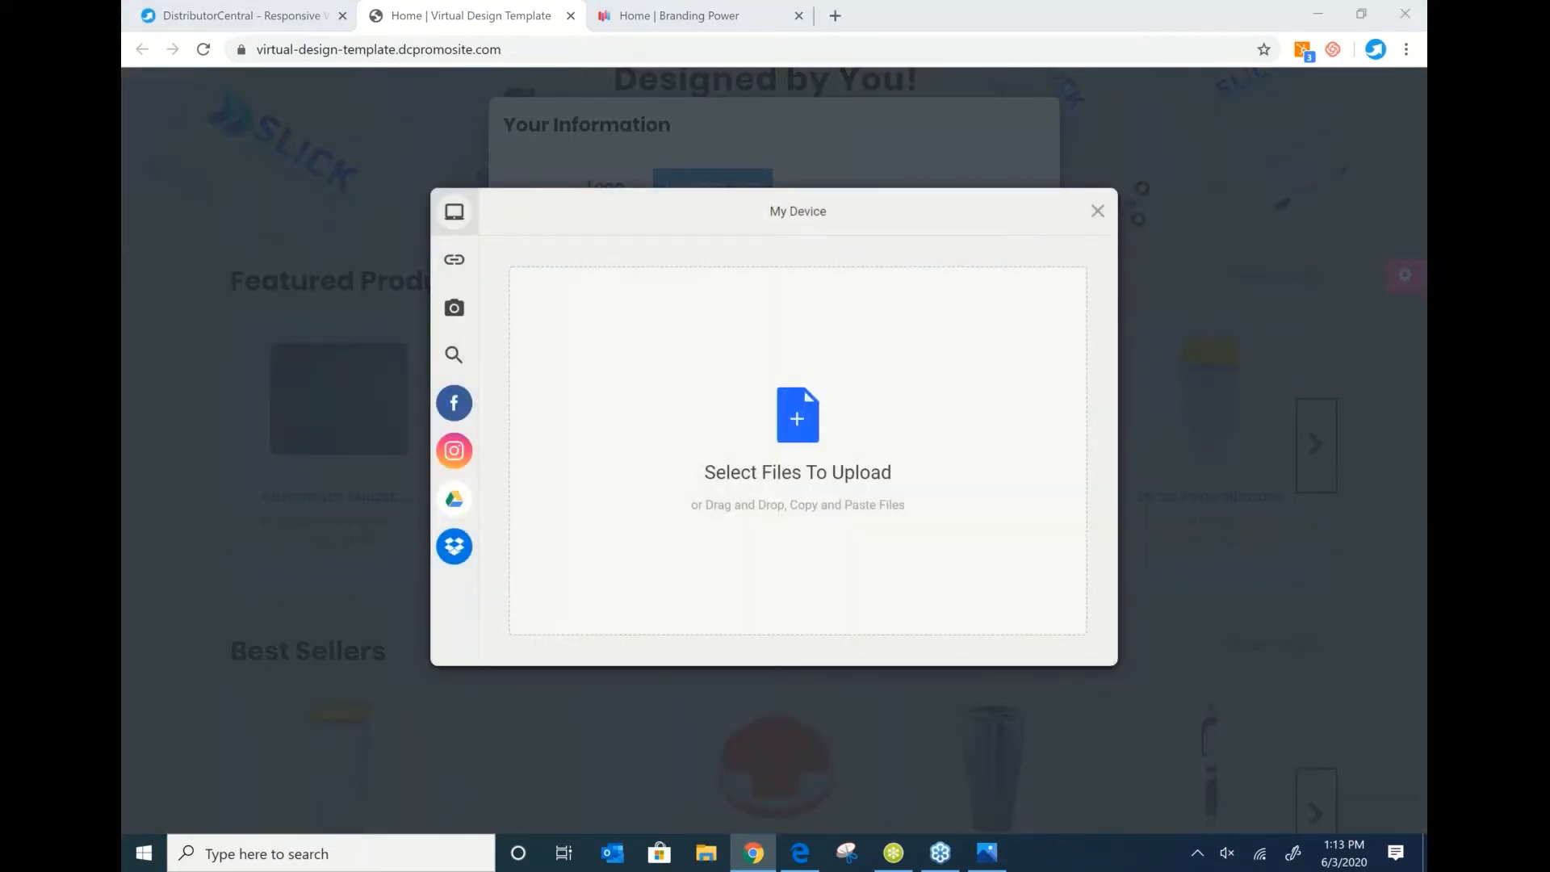
pyautogui.click(797, 419)
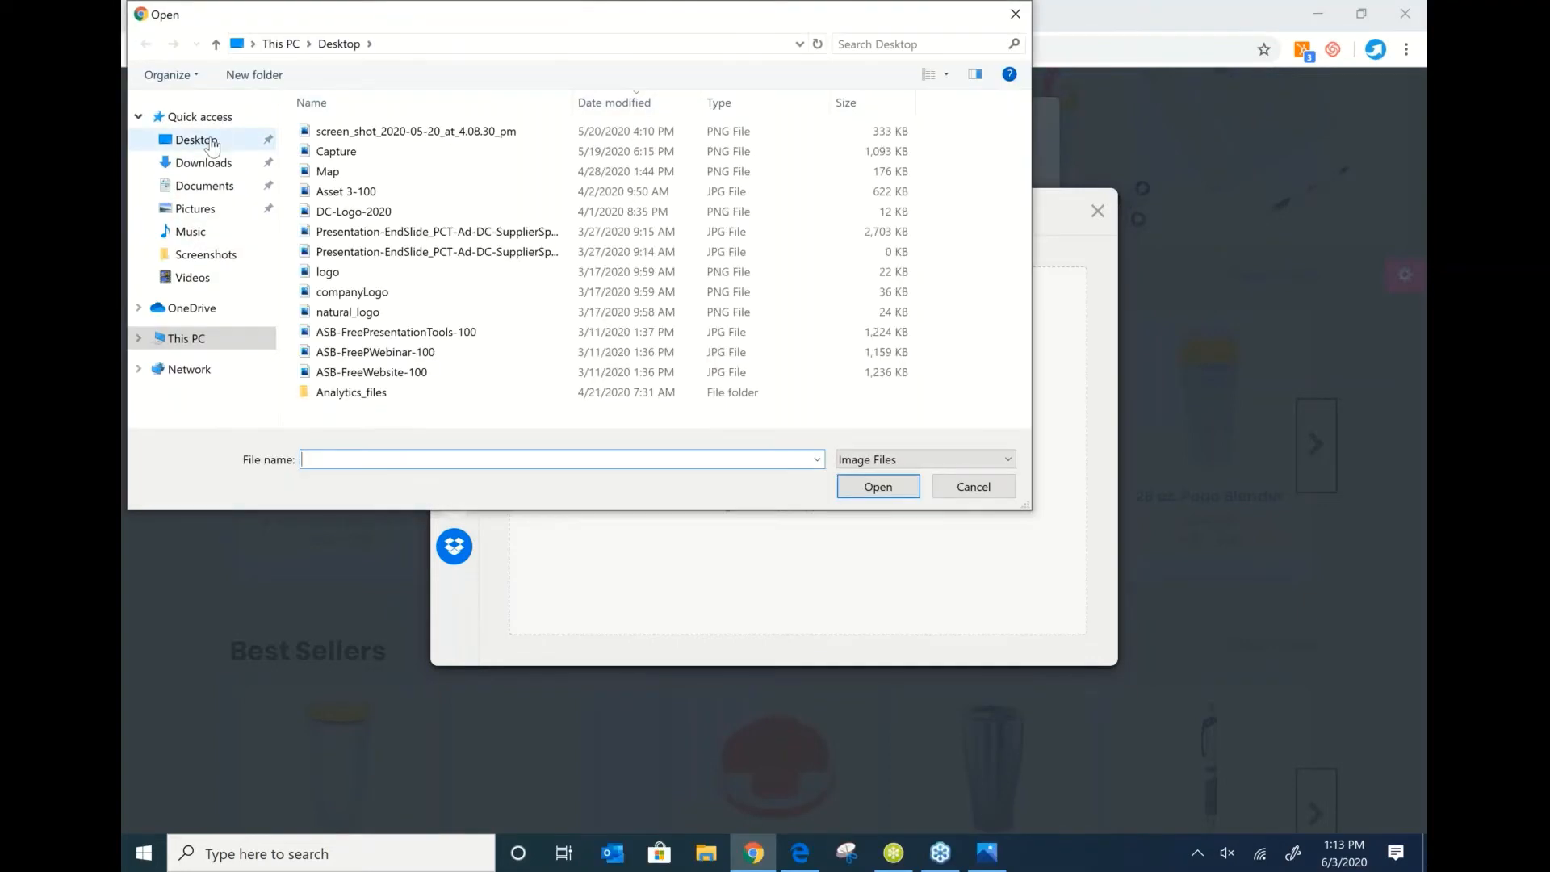
pyautogui.click(347, 272)
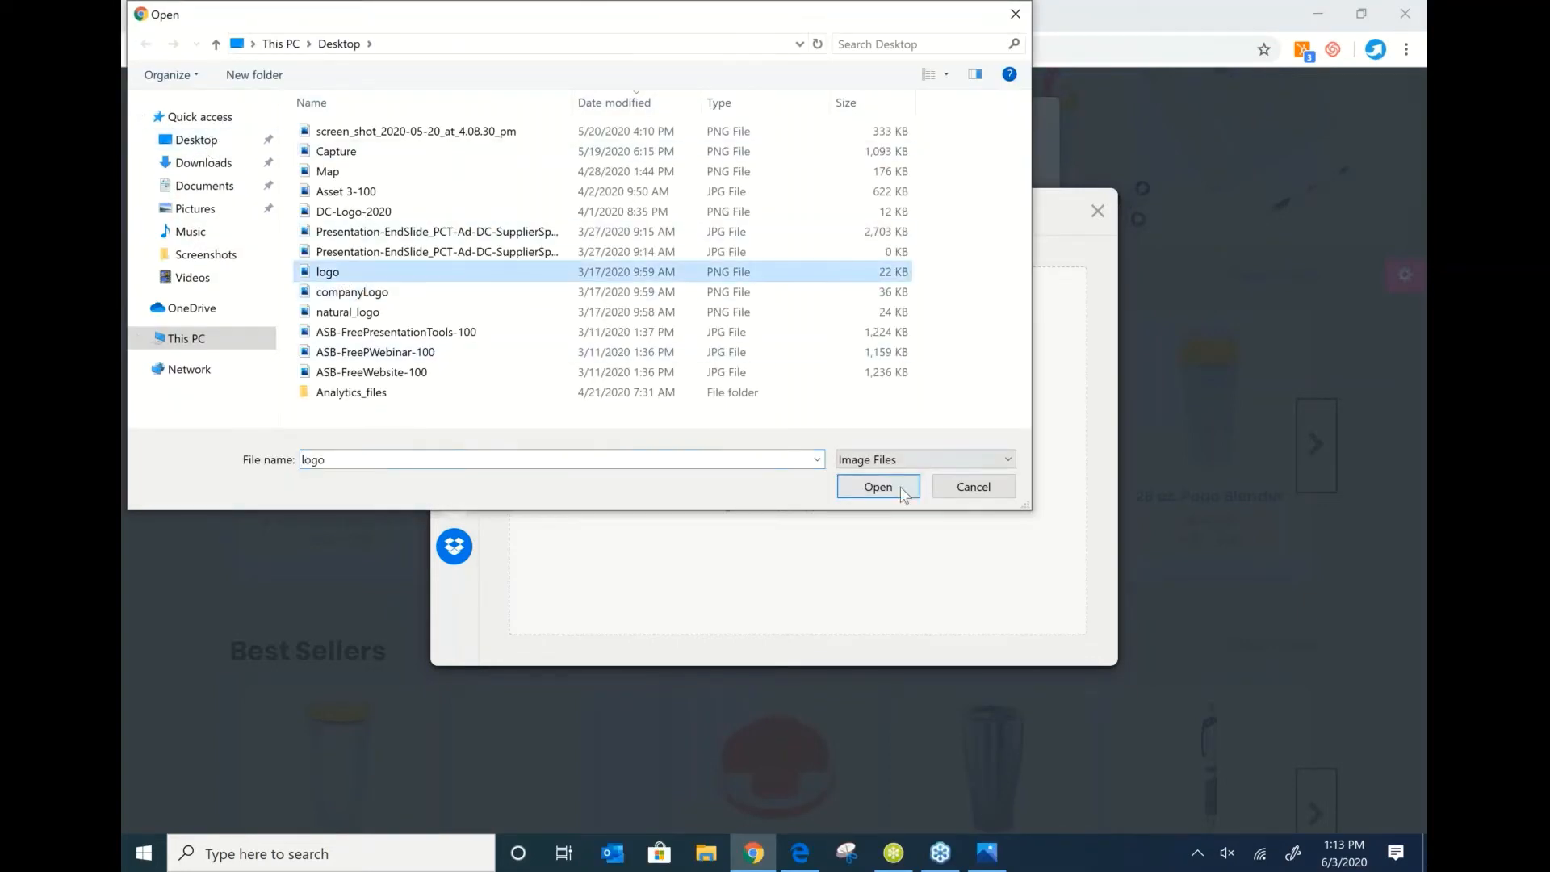
pyautogui.click(877, 487)
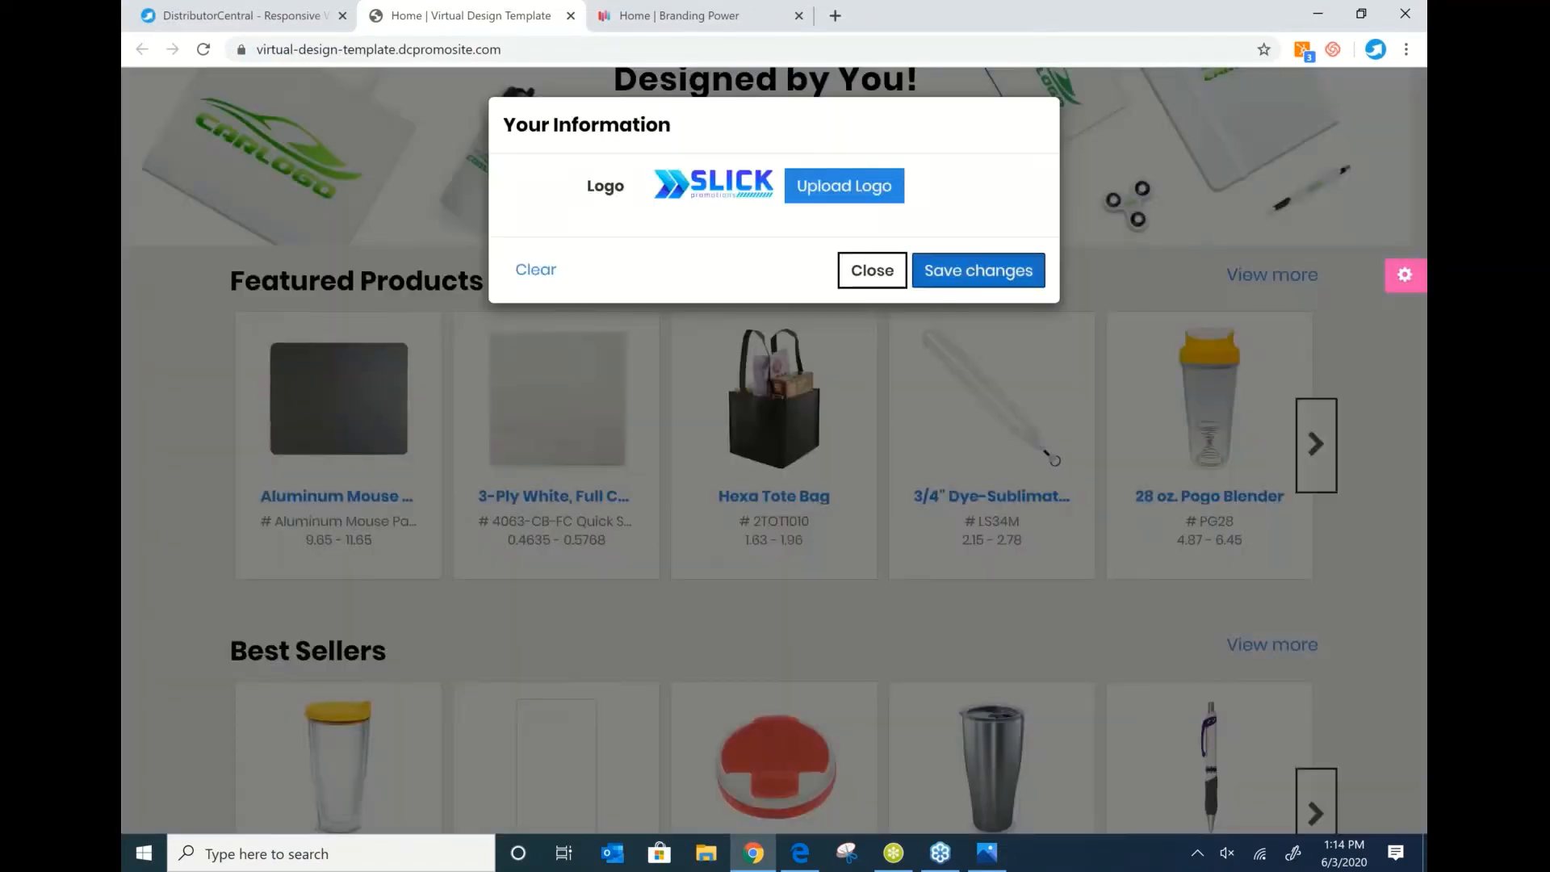
pyautogui.click(997, 275)
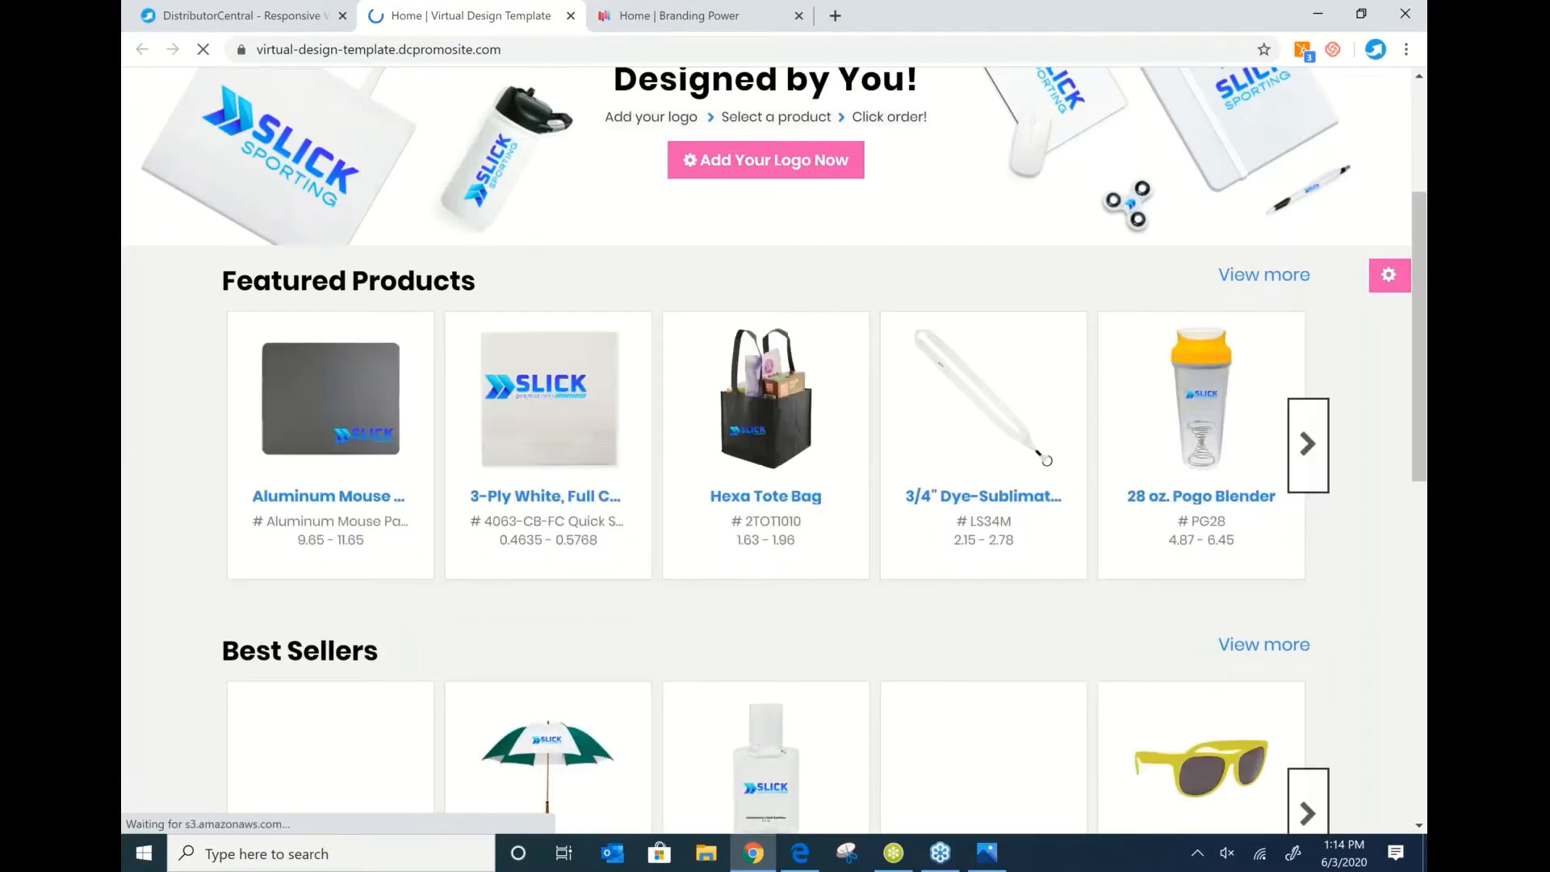
# Check the logo on the products, then return to the DistributorCentral template gallery.
pyautogui.moveTo(1422, 302); pyautogui.dragTo(1425, 368)
pyautogui.scroll(-6, 1426, 422)
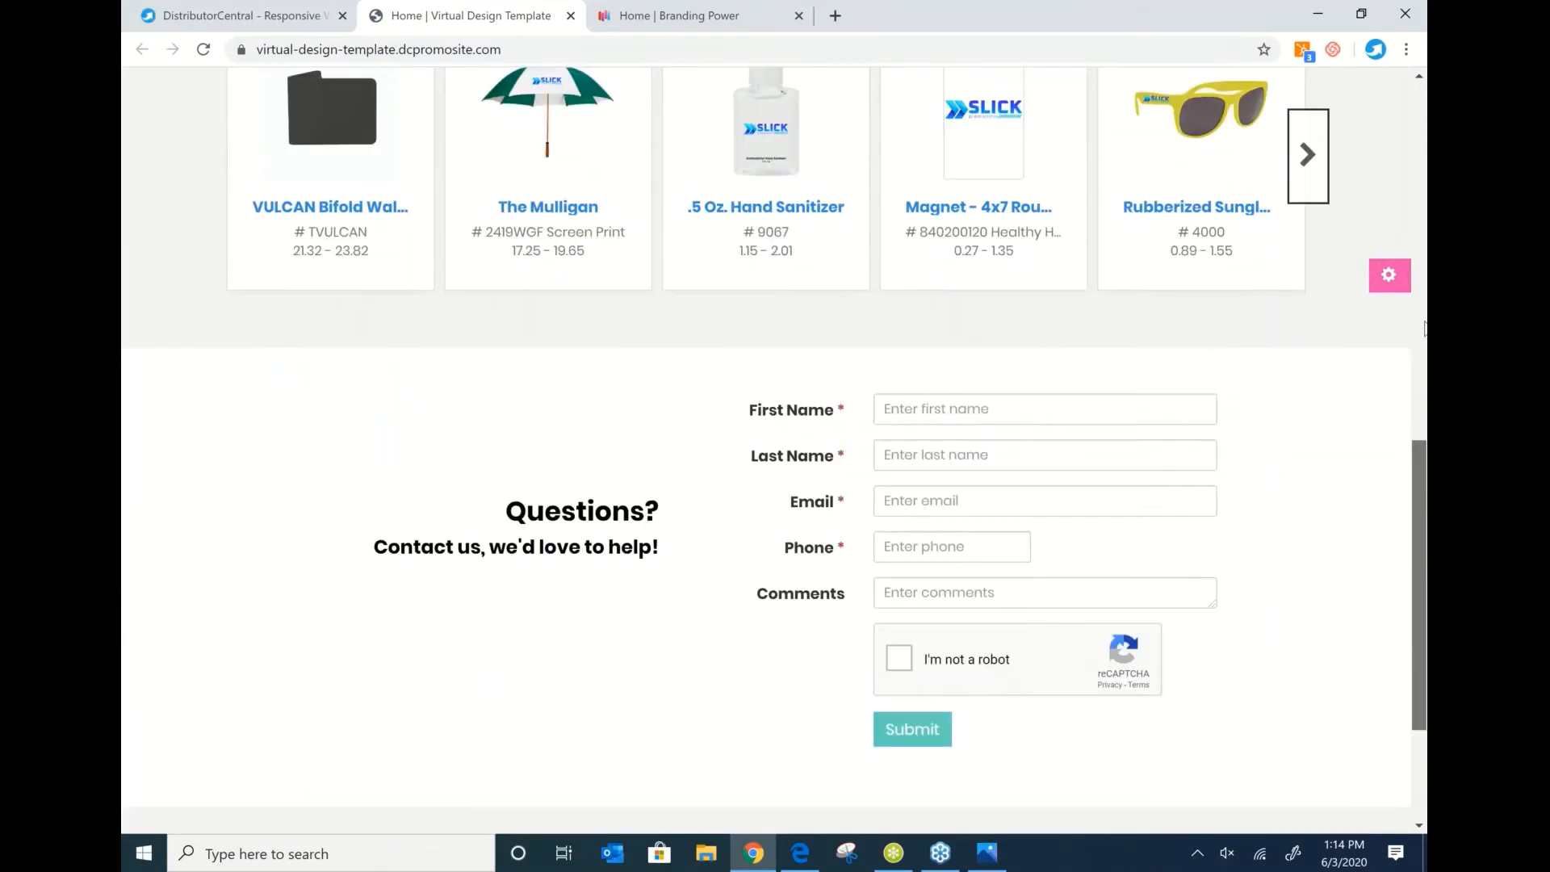
pyautogui.scroll(10, 1424, 327)
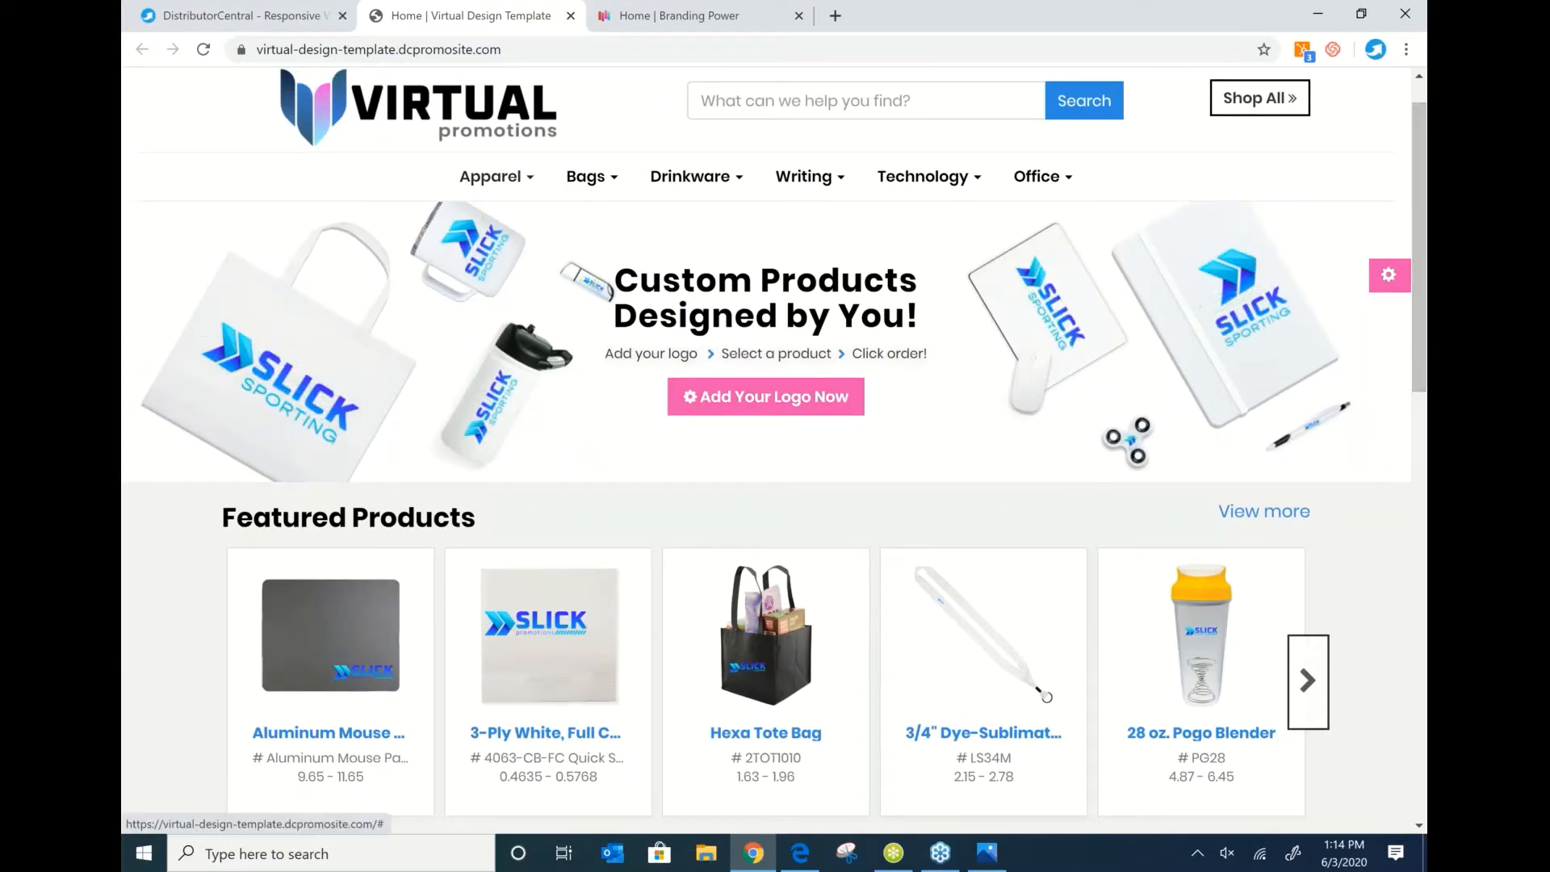
pyautogui.click(208, 9)
pyautogui.scroll(5, 723, 445)
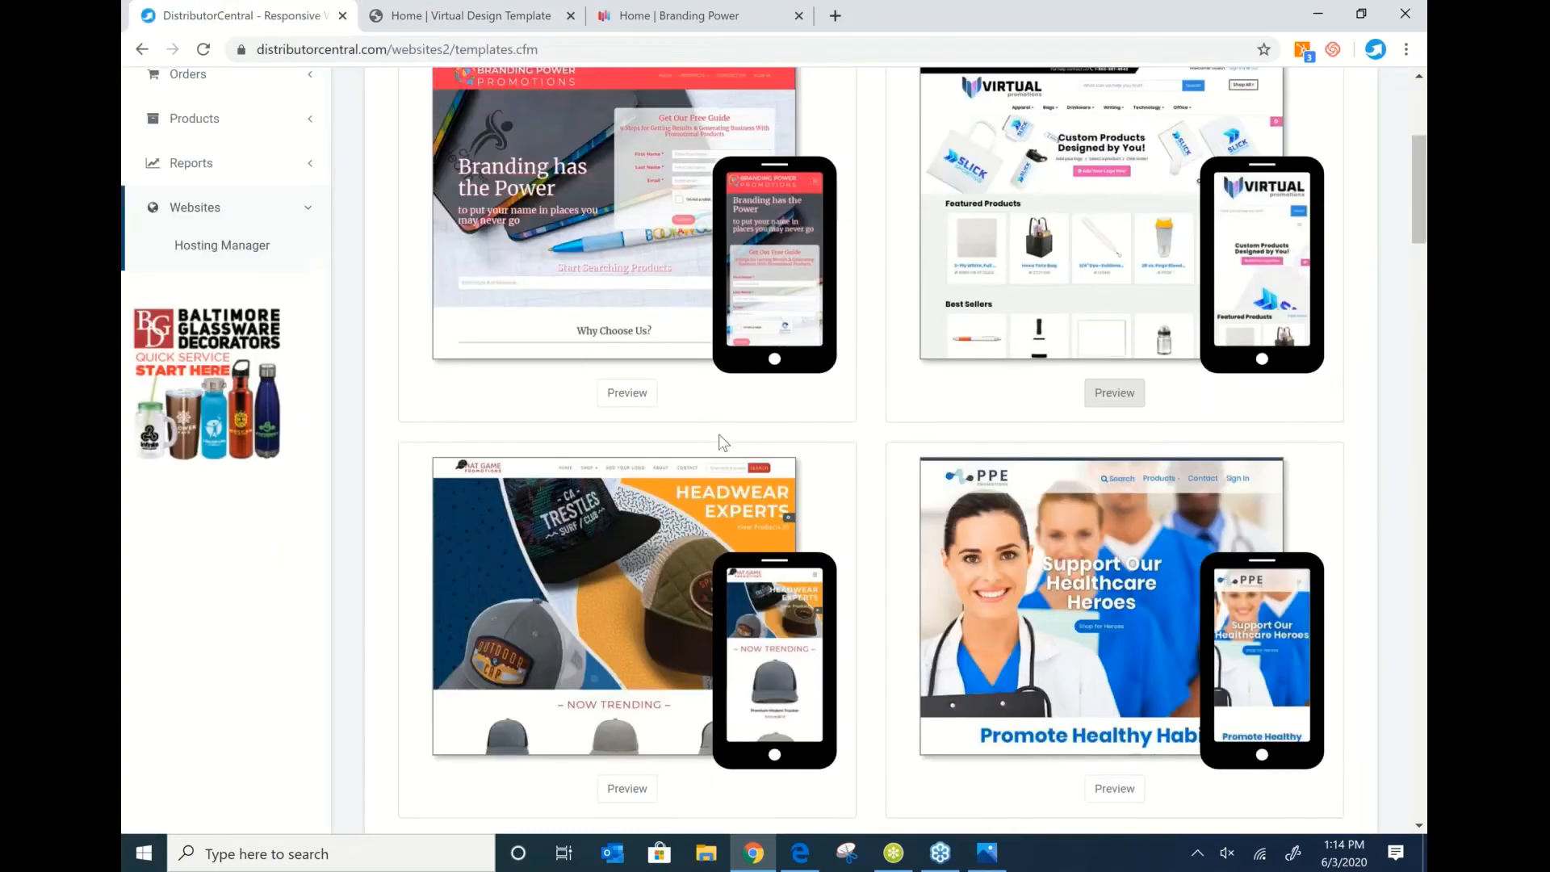
# Add a new website from the Hosting Manager and use a template from the list.
pyautogui.click(203, 478)
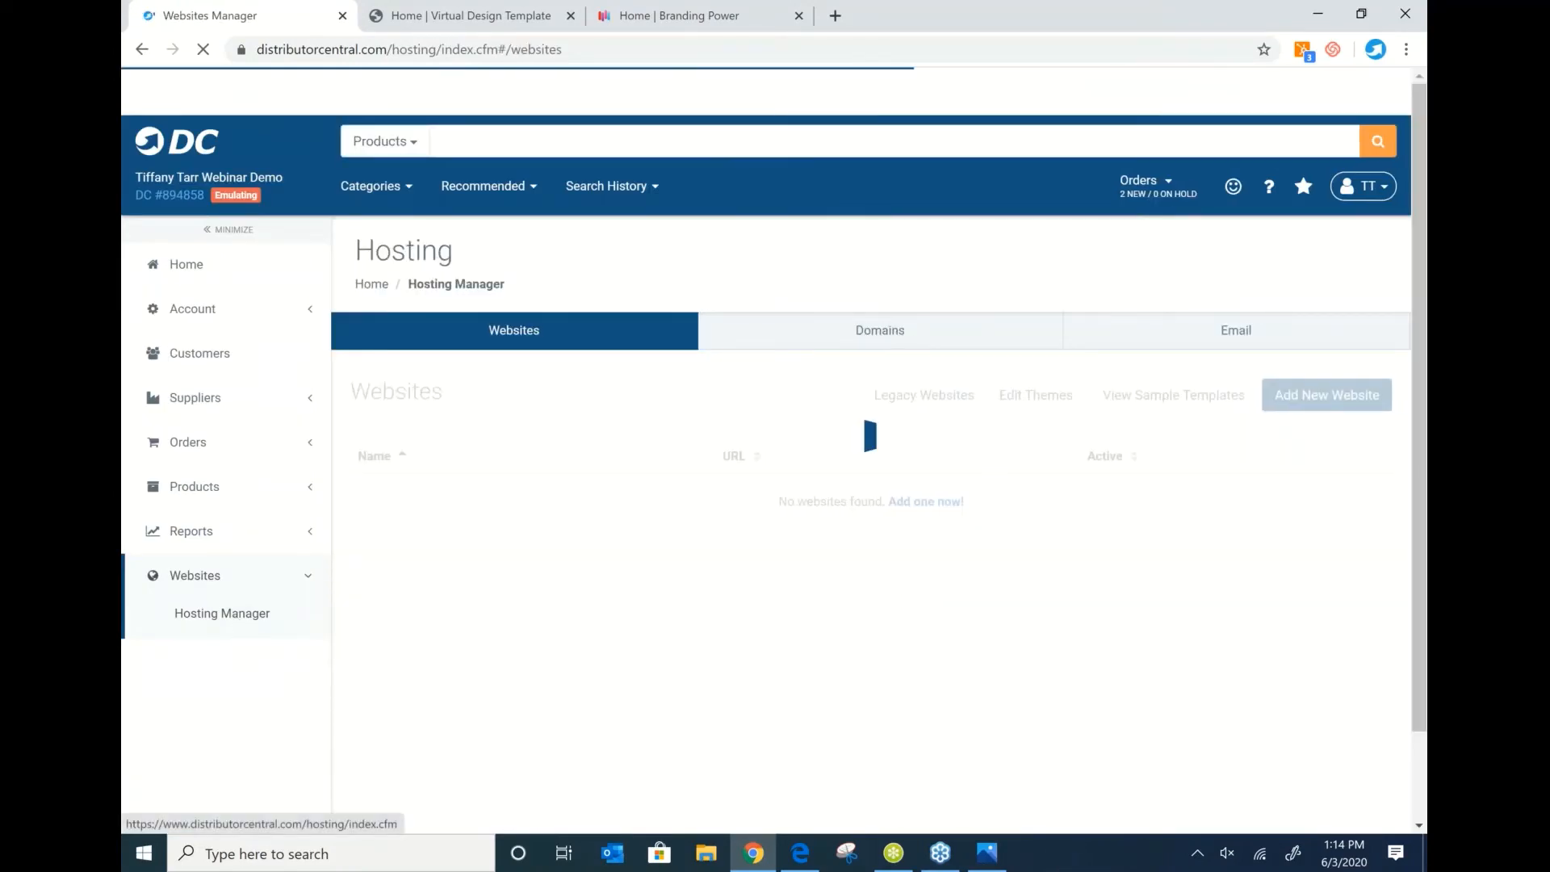
pyautogui.click(1317, 403)
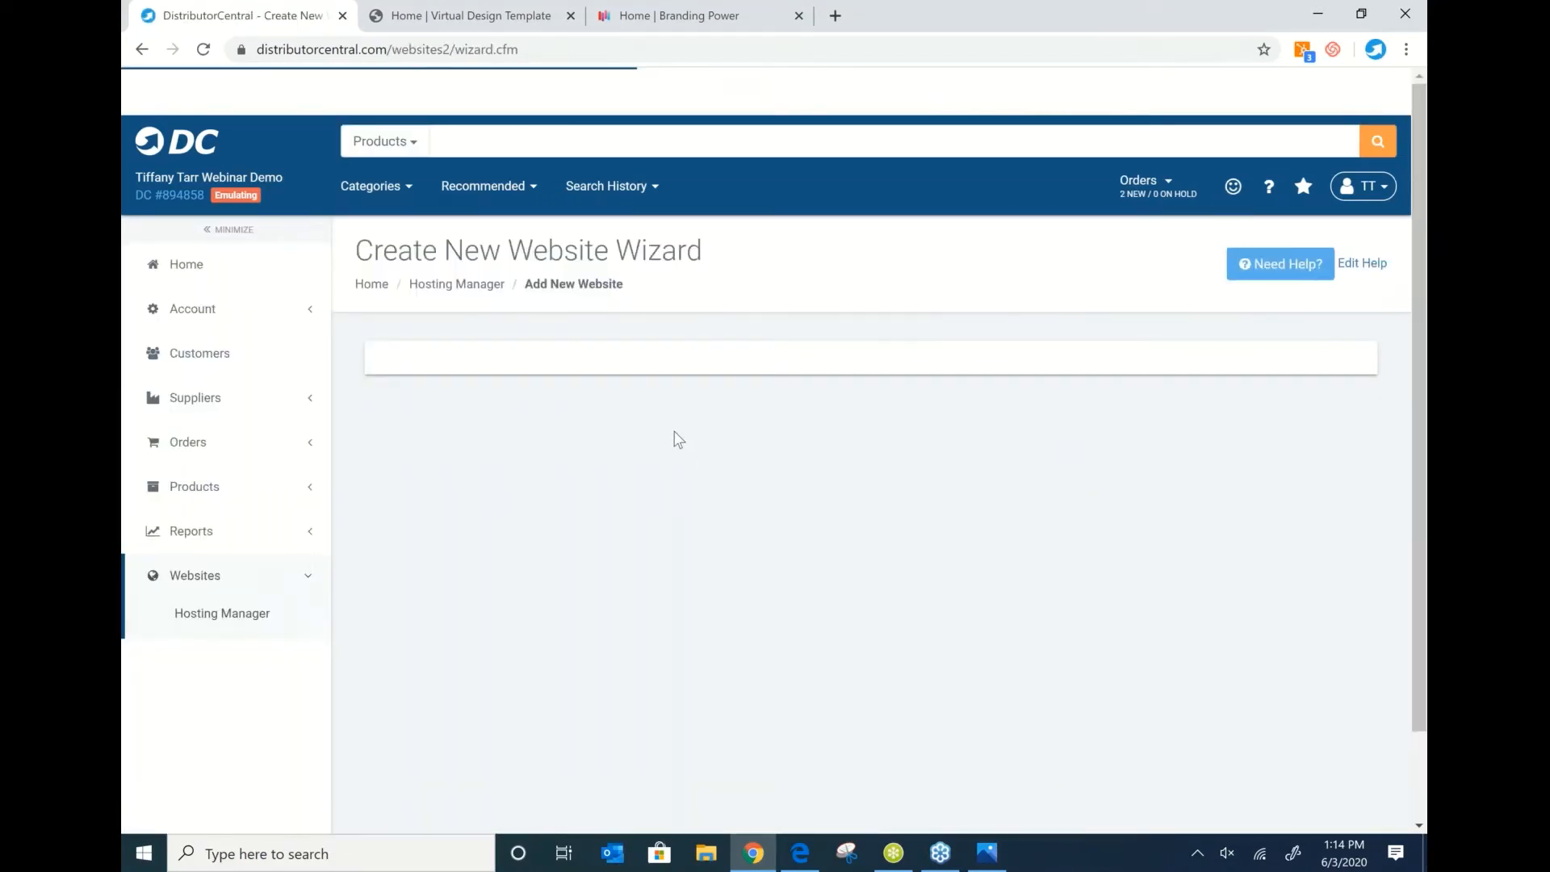
pyautogui.scroll(-1, 610, 395)
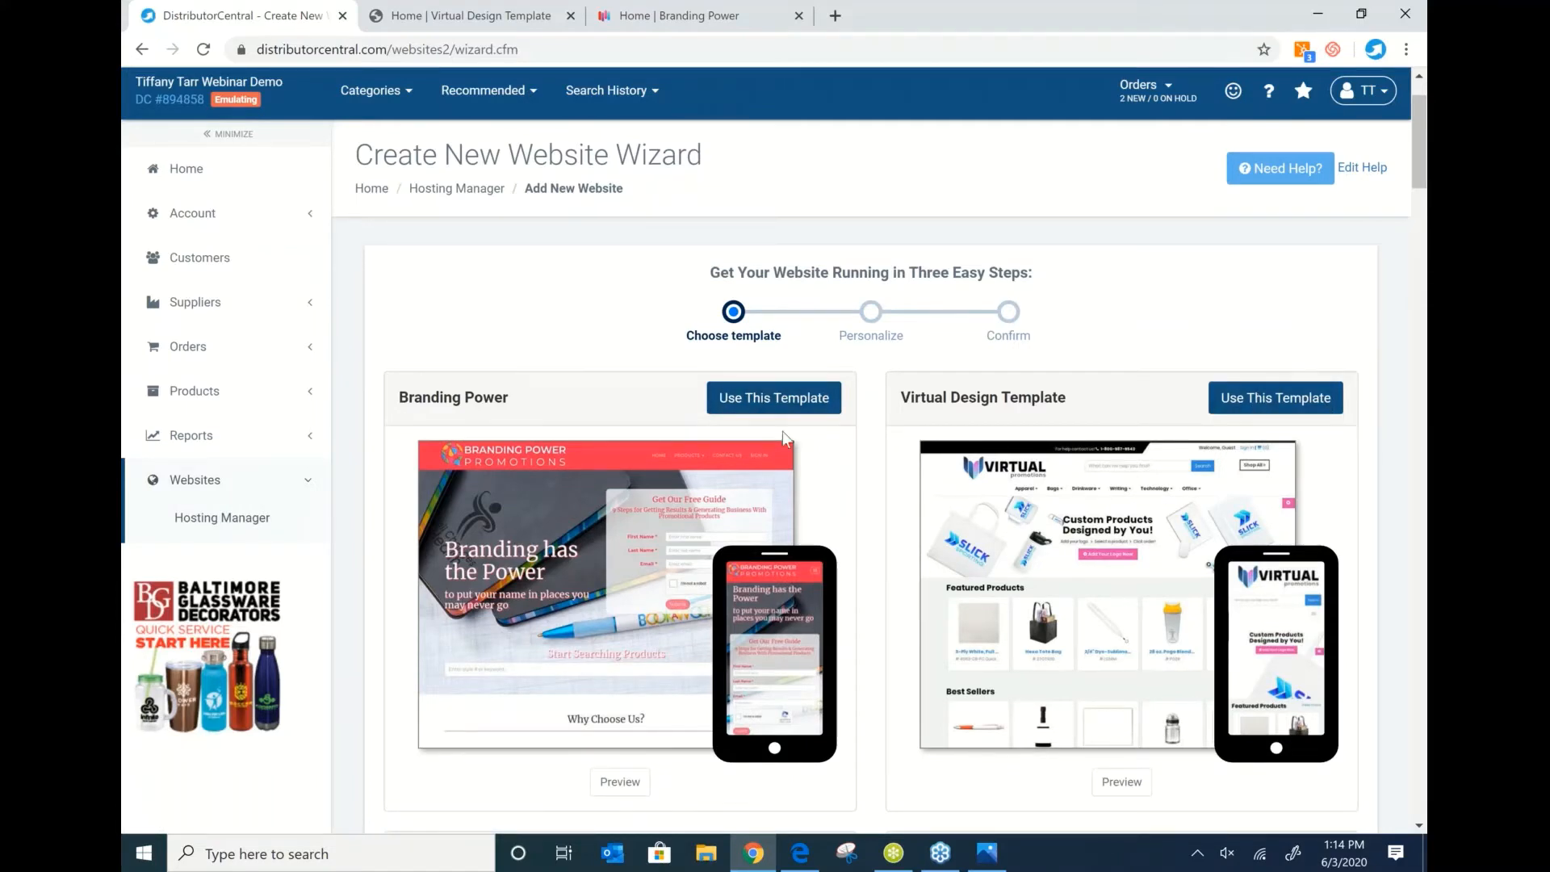
pyautogui.scroll(-4, 782, 431)
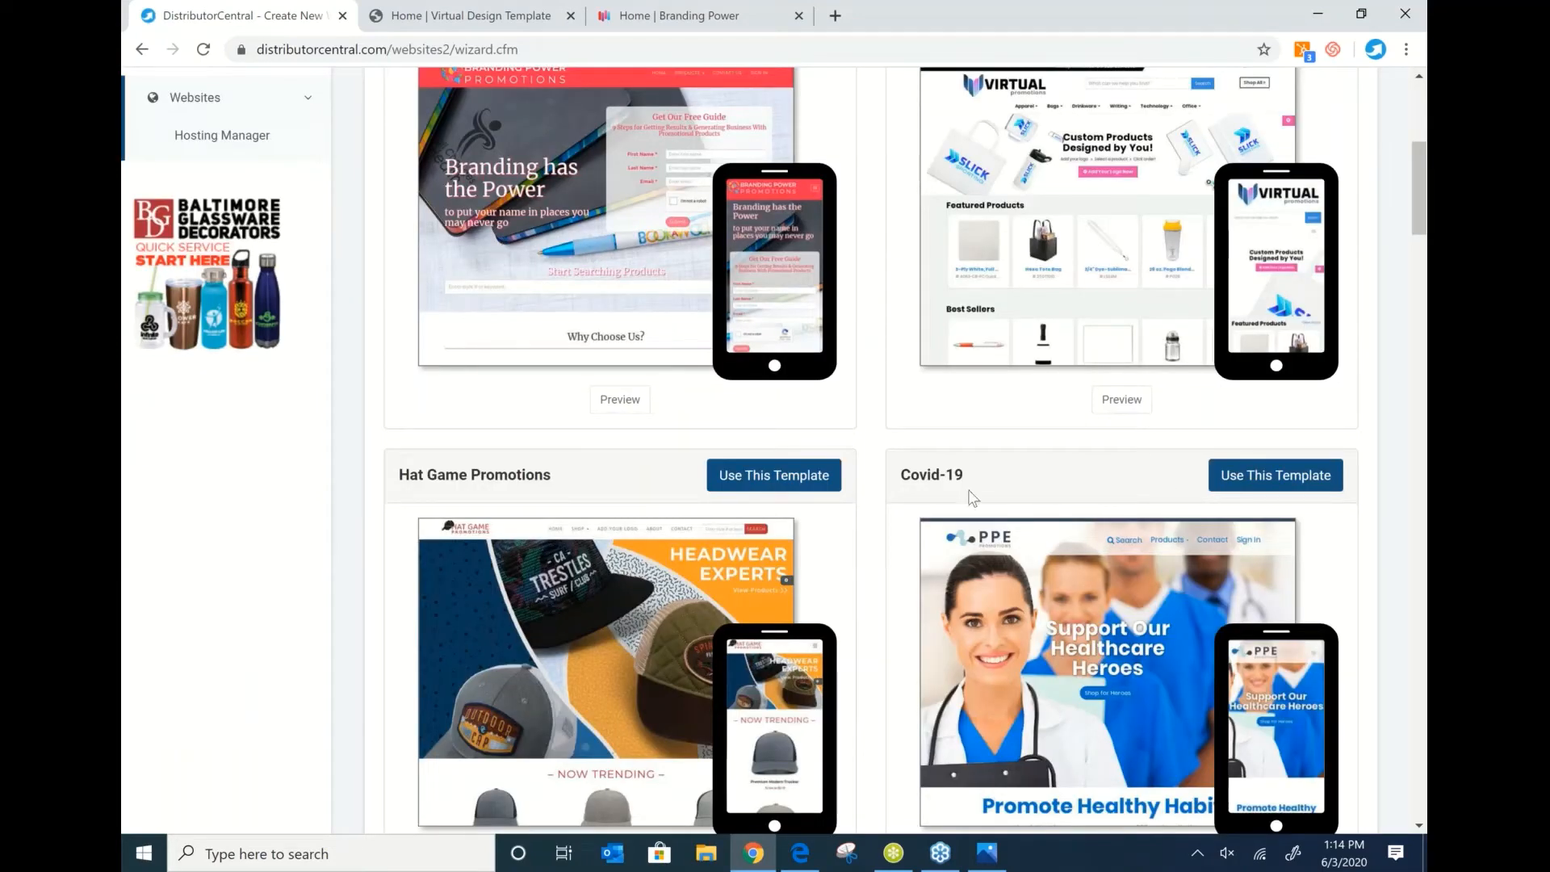
pyautogui.scroll(-2, 971, 496)
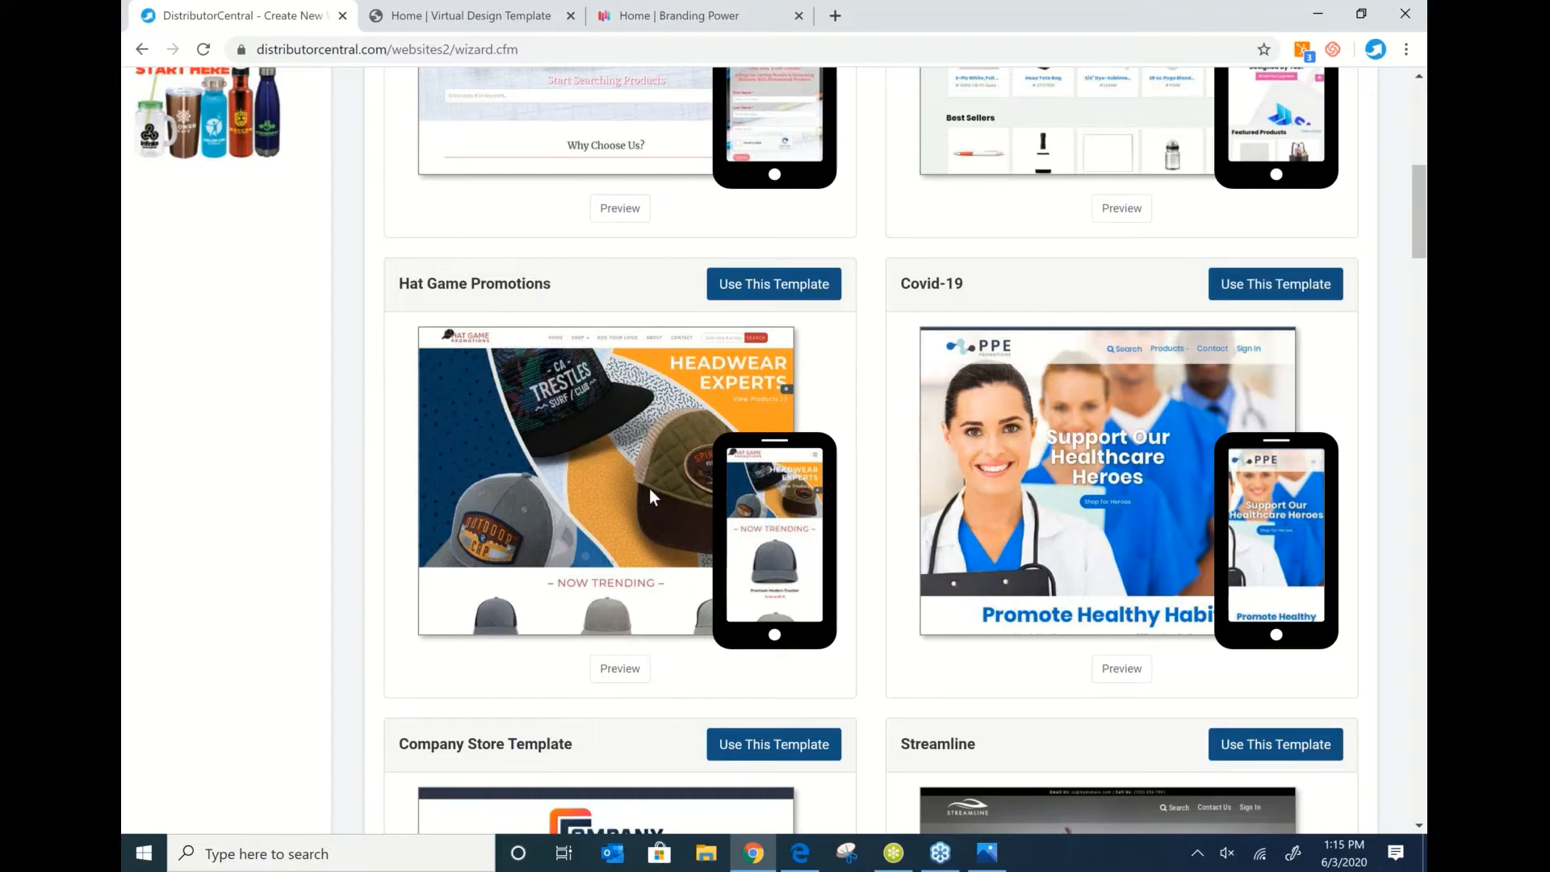
pyautogui.scroll(1, 649, 488)
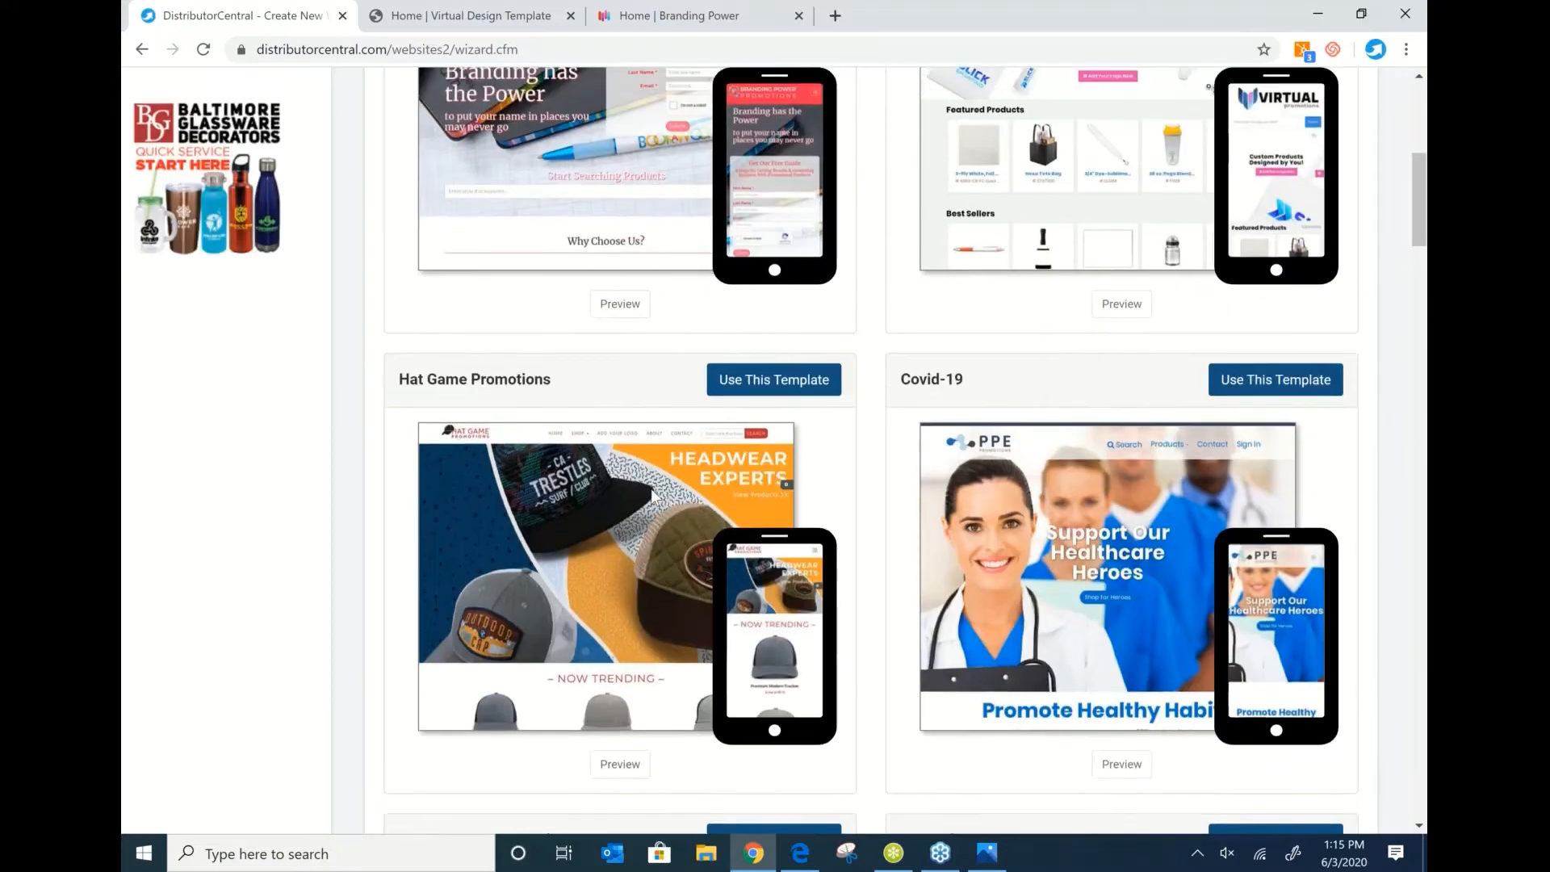
pyautogui.scroll(3, 499, 618)
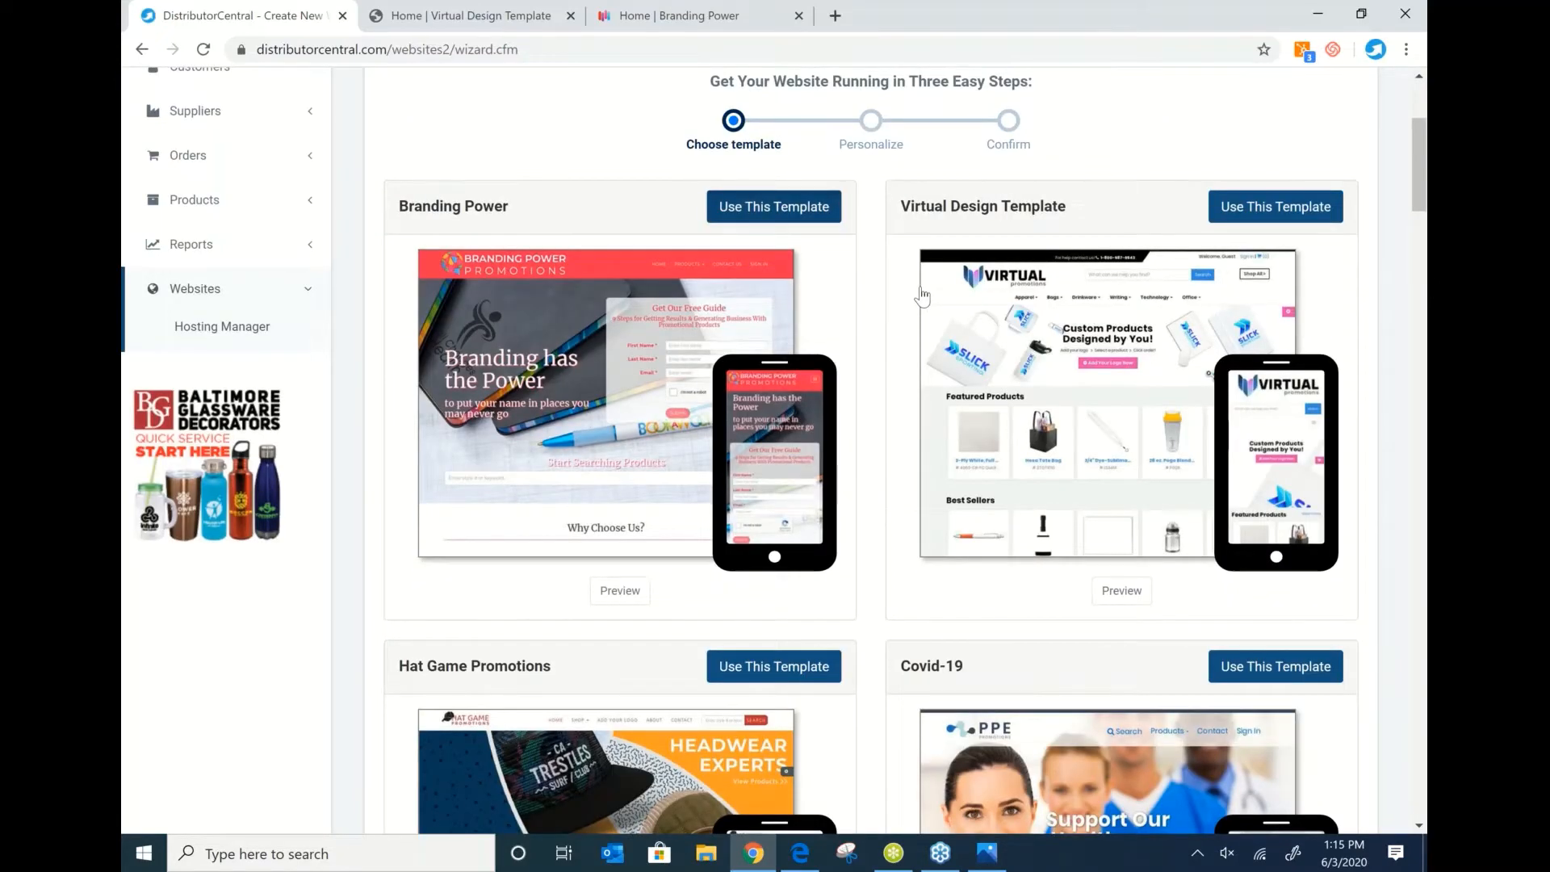
pyautogui.click(923, 297)
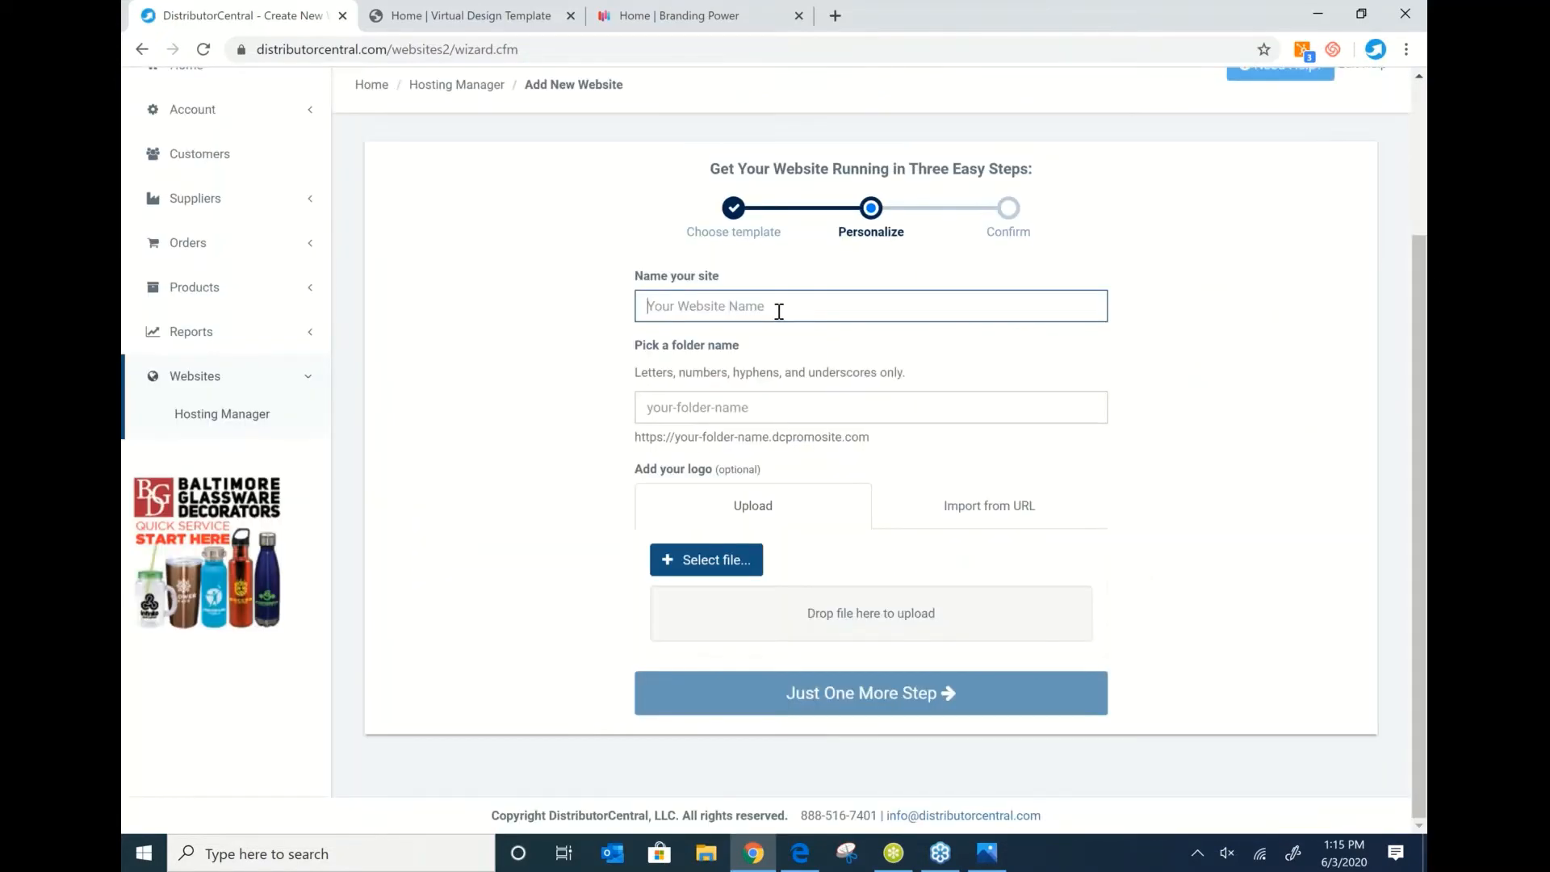
# Name the new site Demo6.3.
pyautogui.write('Demo')
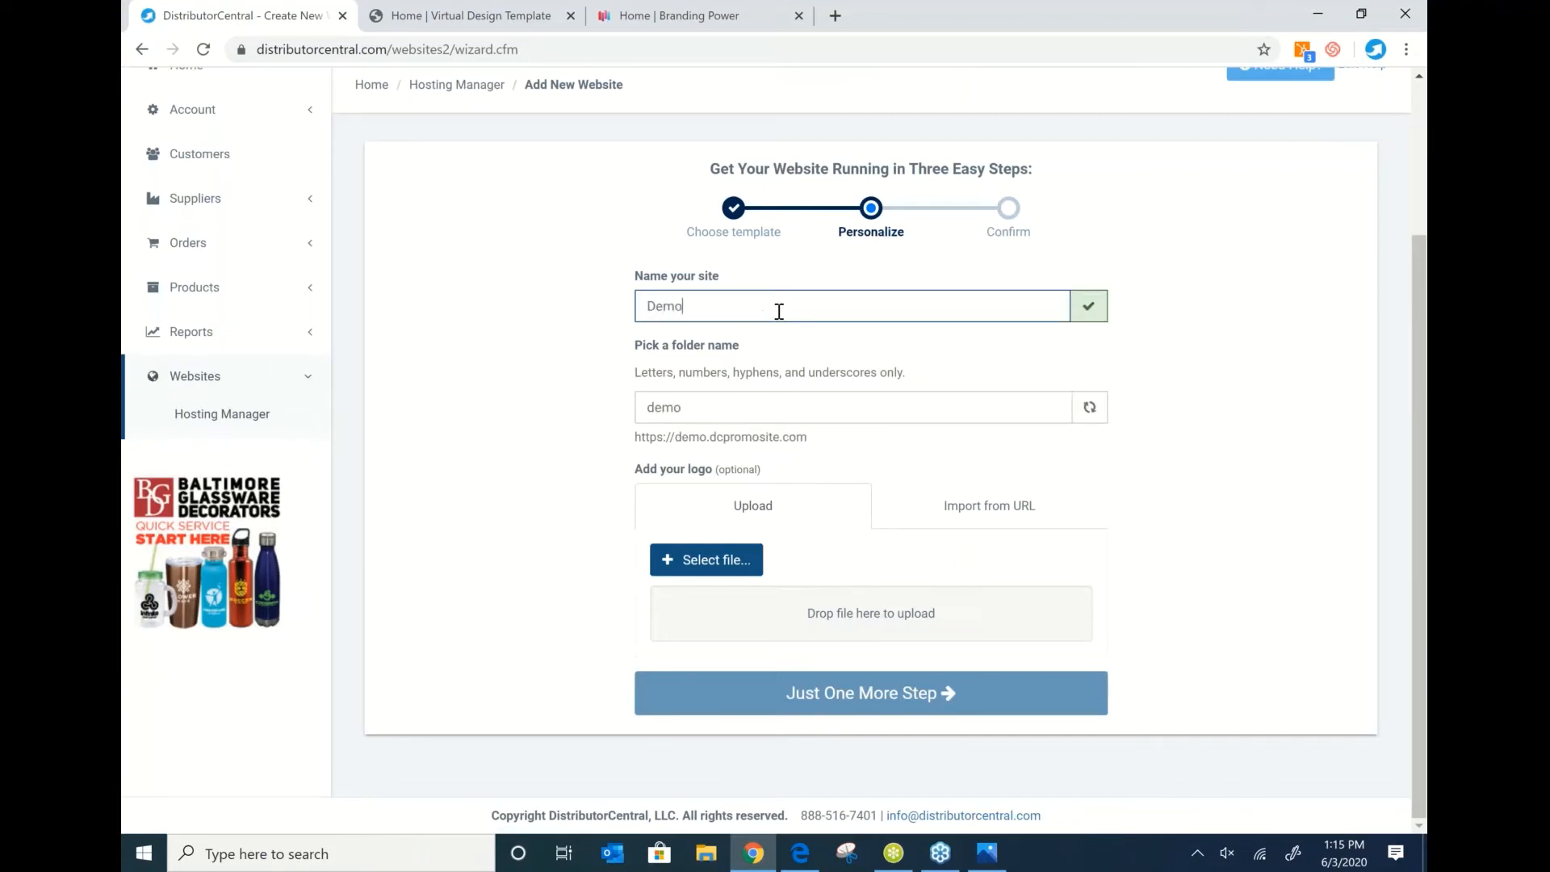
pyautogui.write('5')
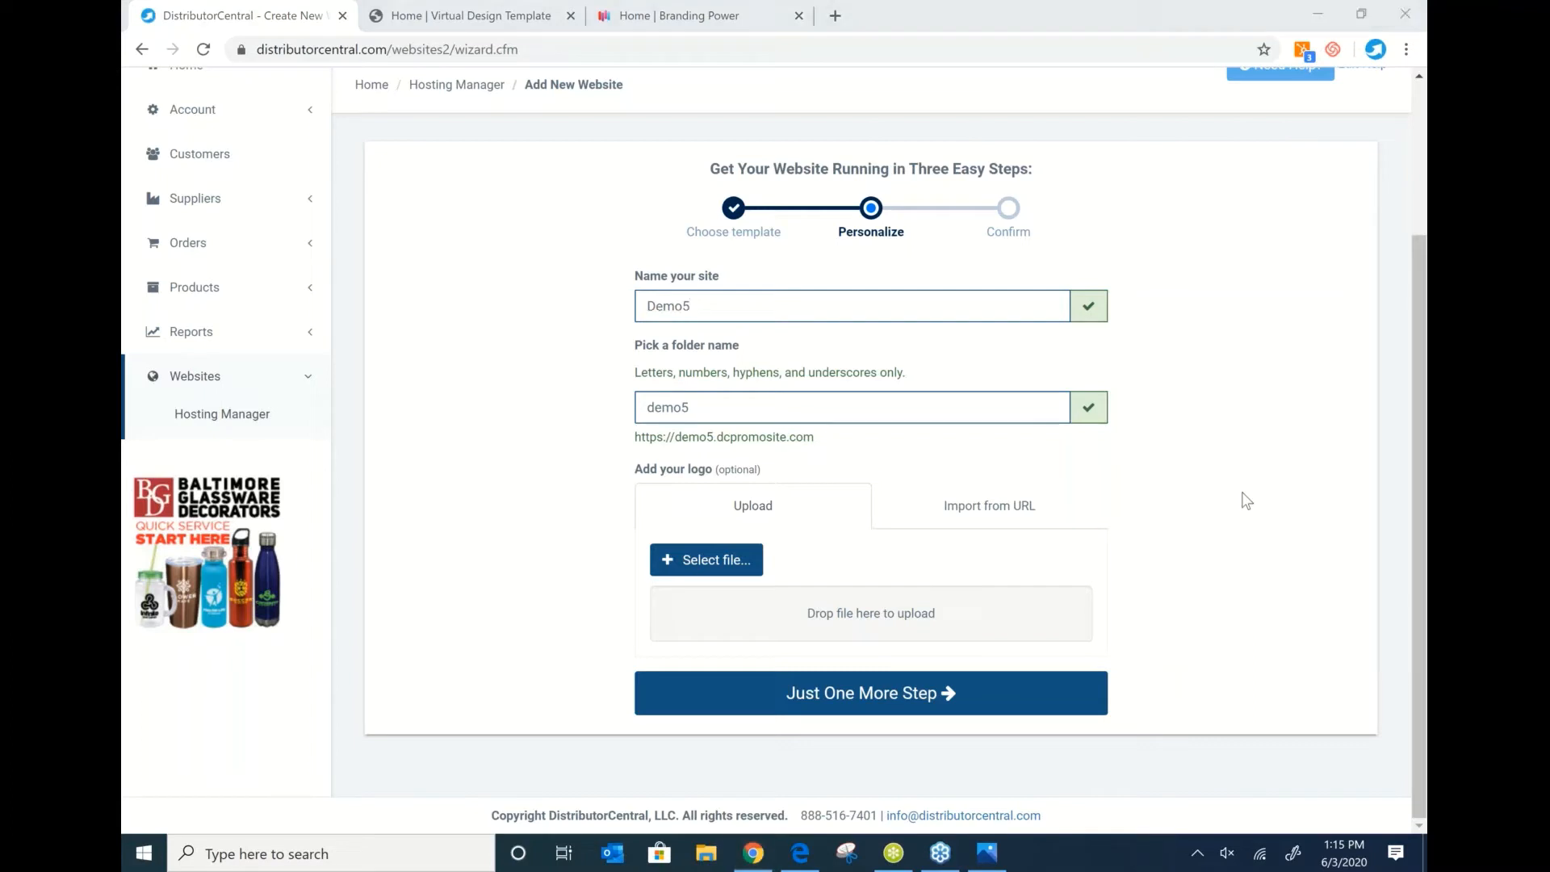
pyautogui.click(731, 311)
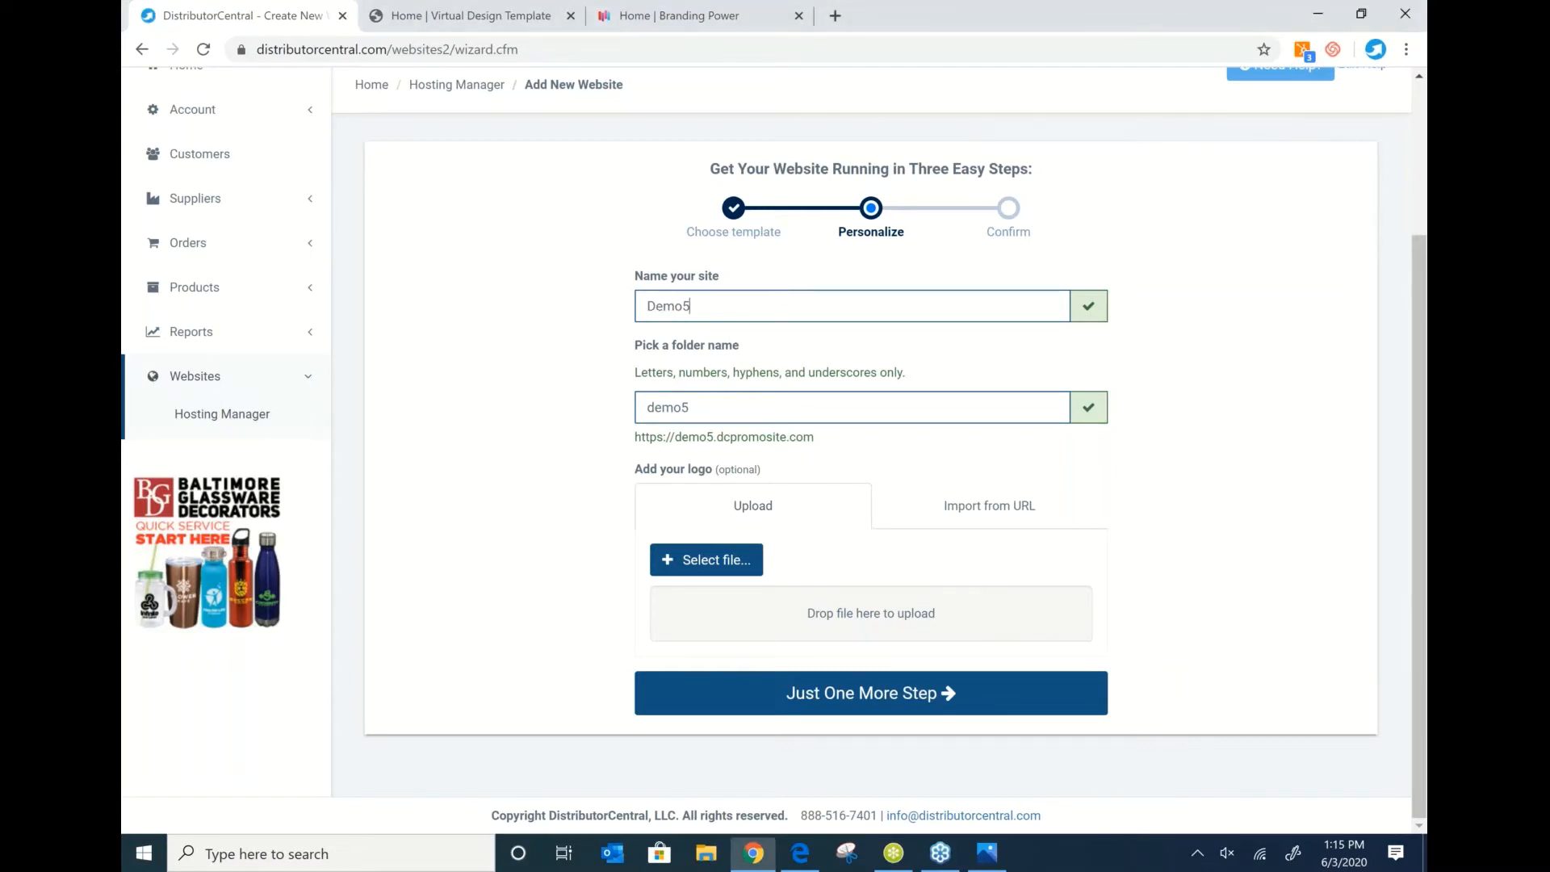
pyautogui.press('BackSpace')
pyautogui.write('6.3')
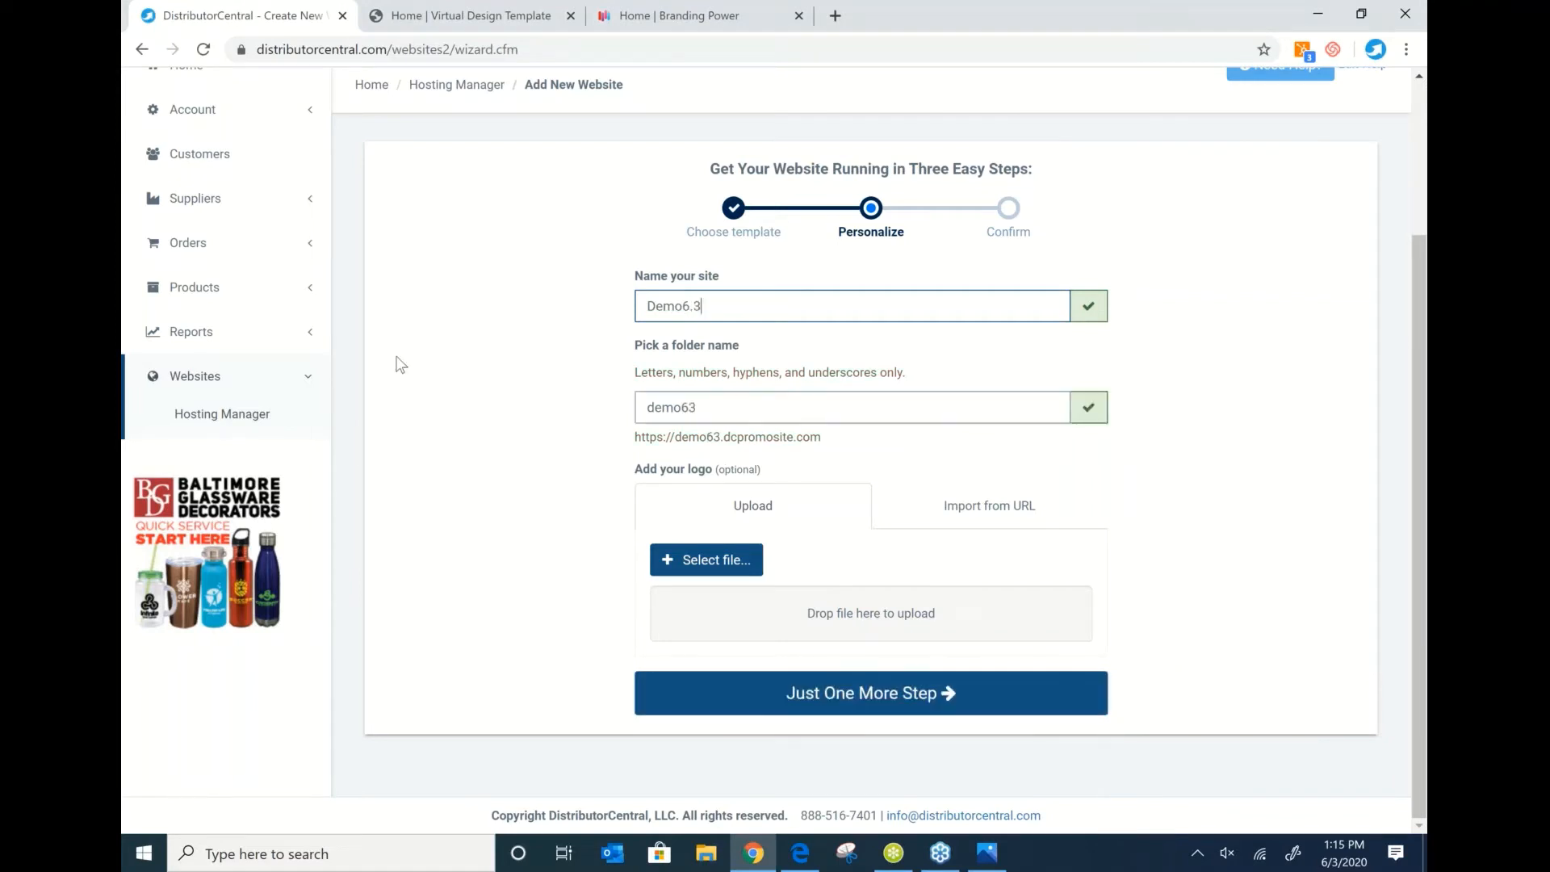
# Upload logo.png and create the Demo6.3 website, then view it.
pyautogui.click(704, 565)
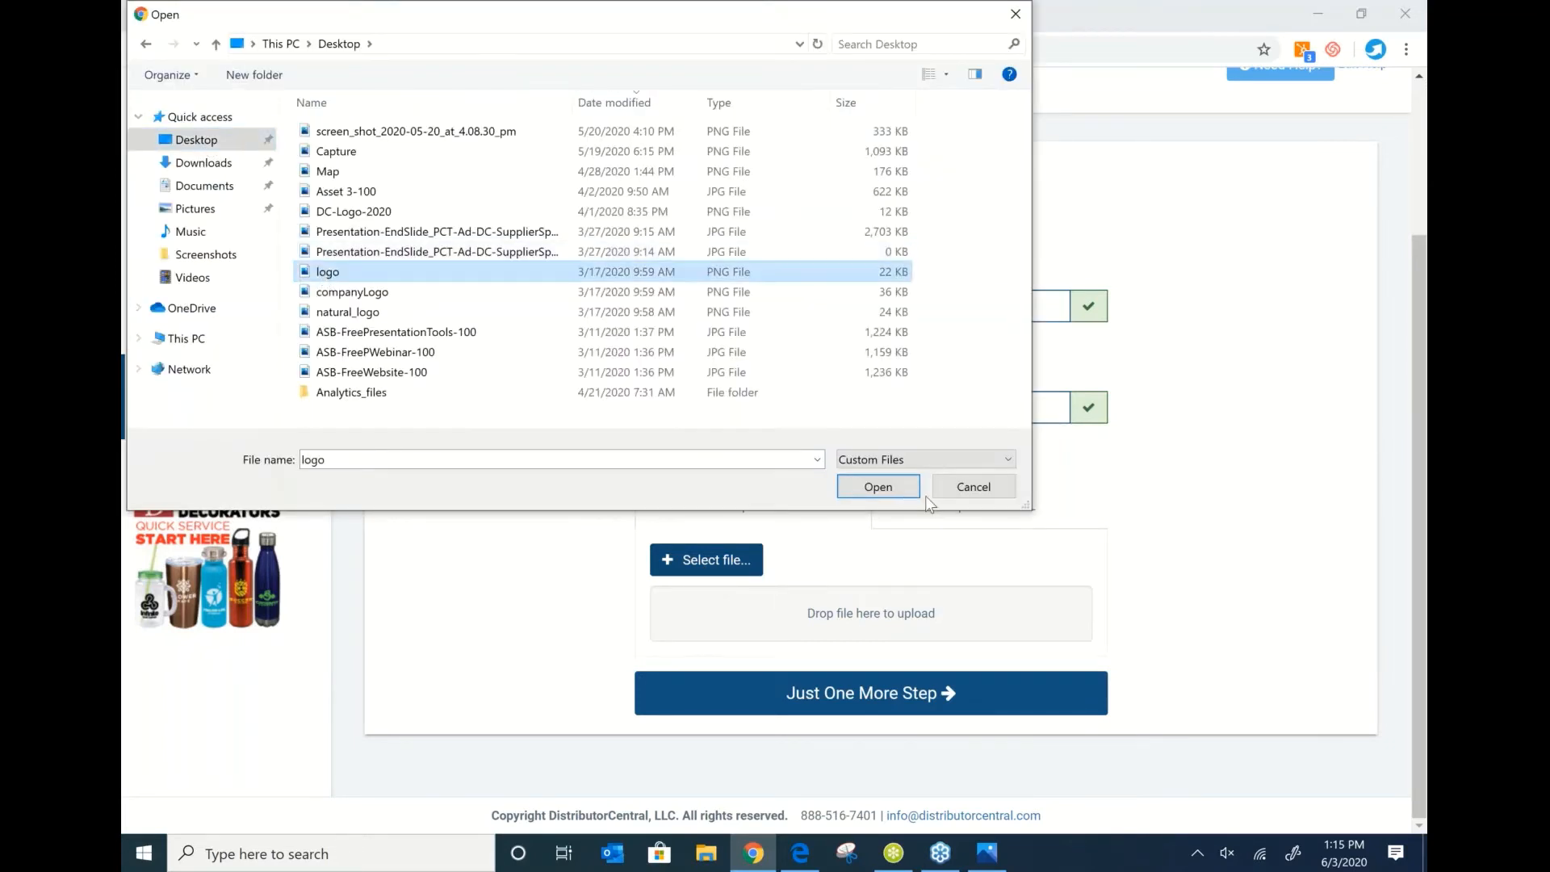
pyautogui.click(878, 486)
pyautogui.click(912, 702)
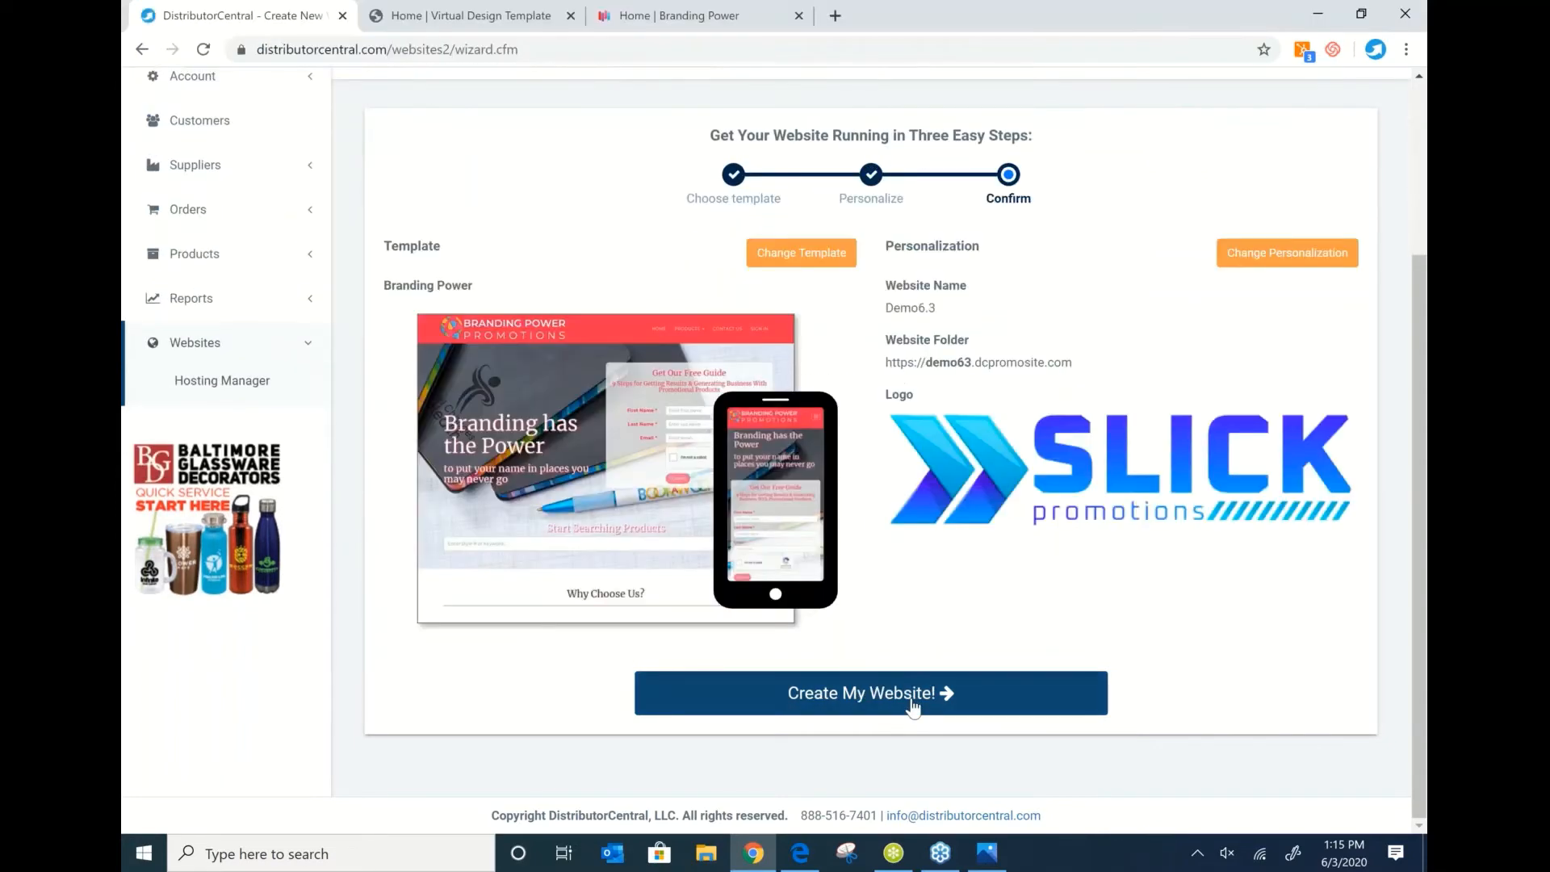
pyautogui.click(913, 702)
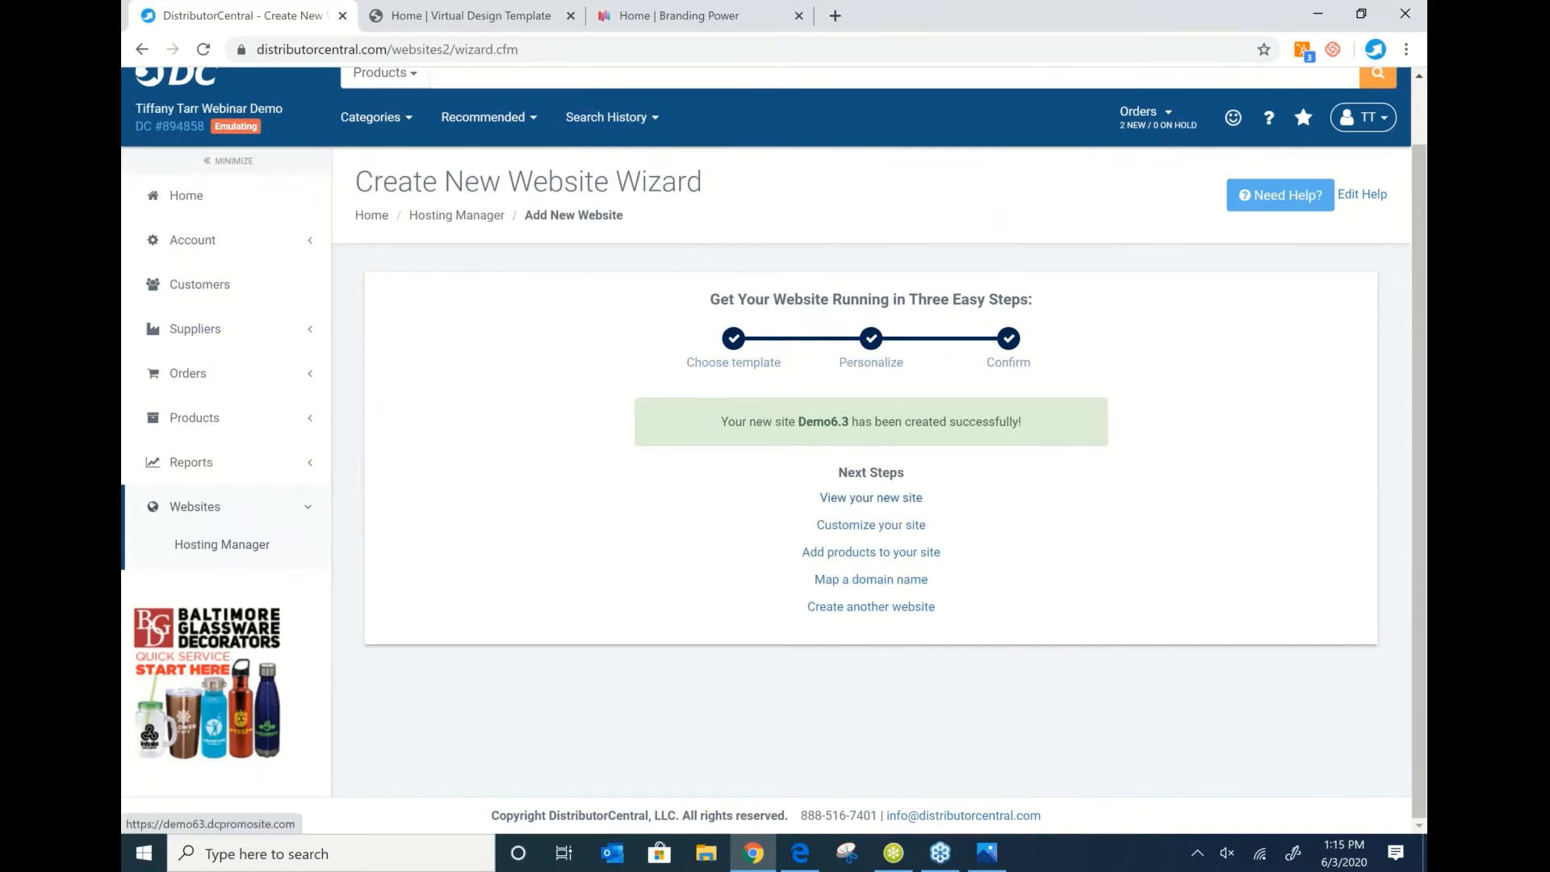
pyautogui.click(871, 497)
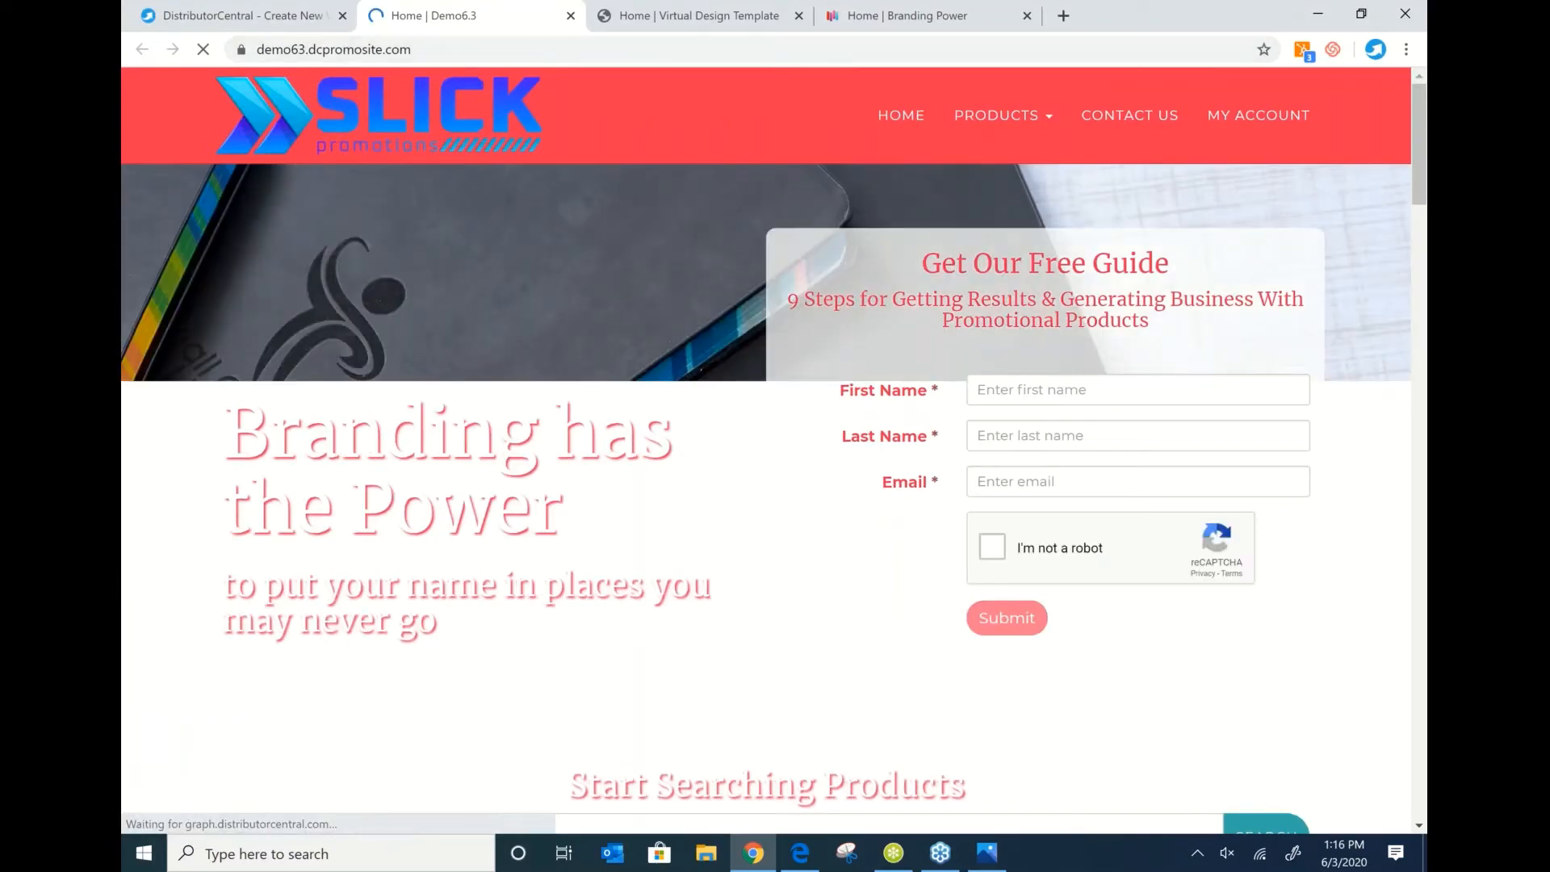
# Check the live Demo6.3 storefront and its URL, then open the site for customizing.
pyautogui.scroll(-3, 707, 234)
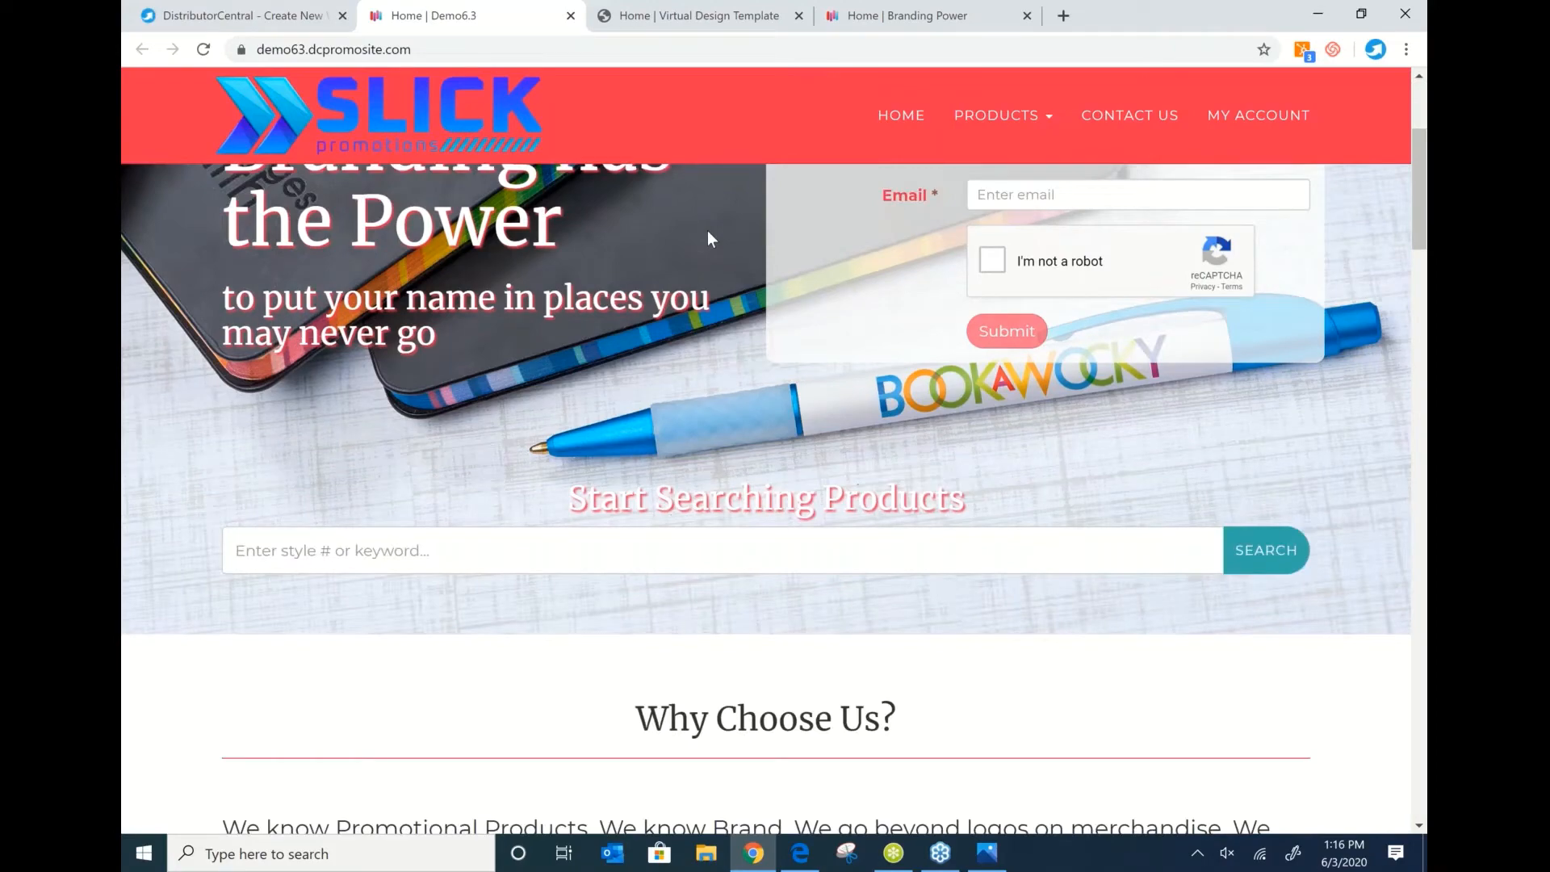
pyautogui.scroll(-4, 707, 230)
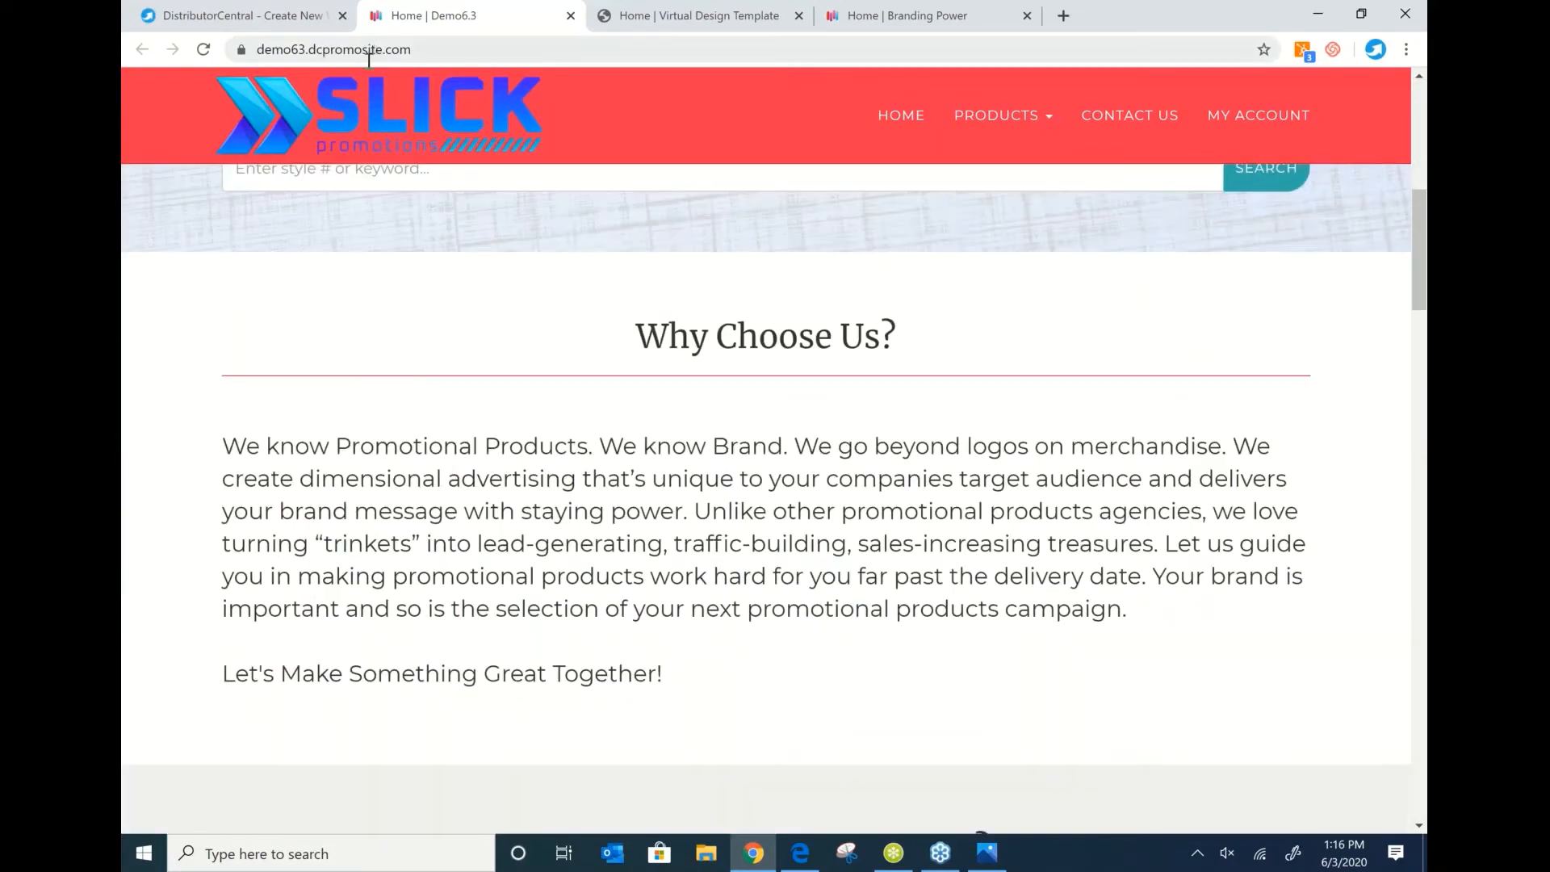
pyautogui.moveTo(436, 49); pyautogui.dragTo(310, 47)
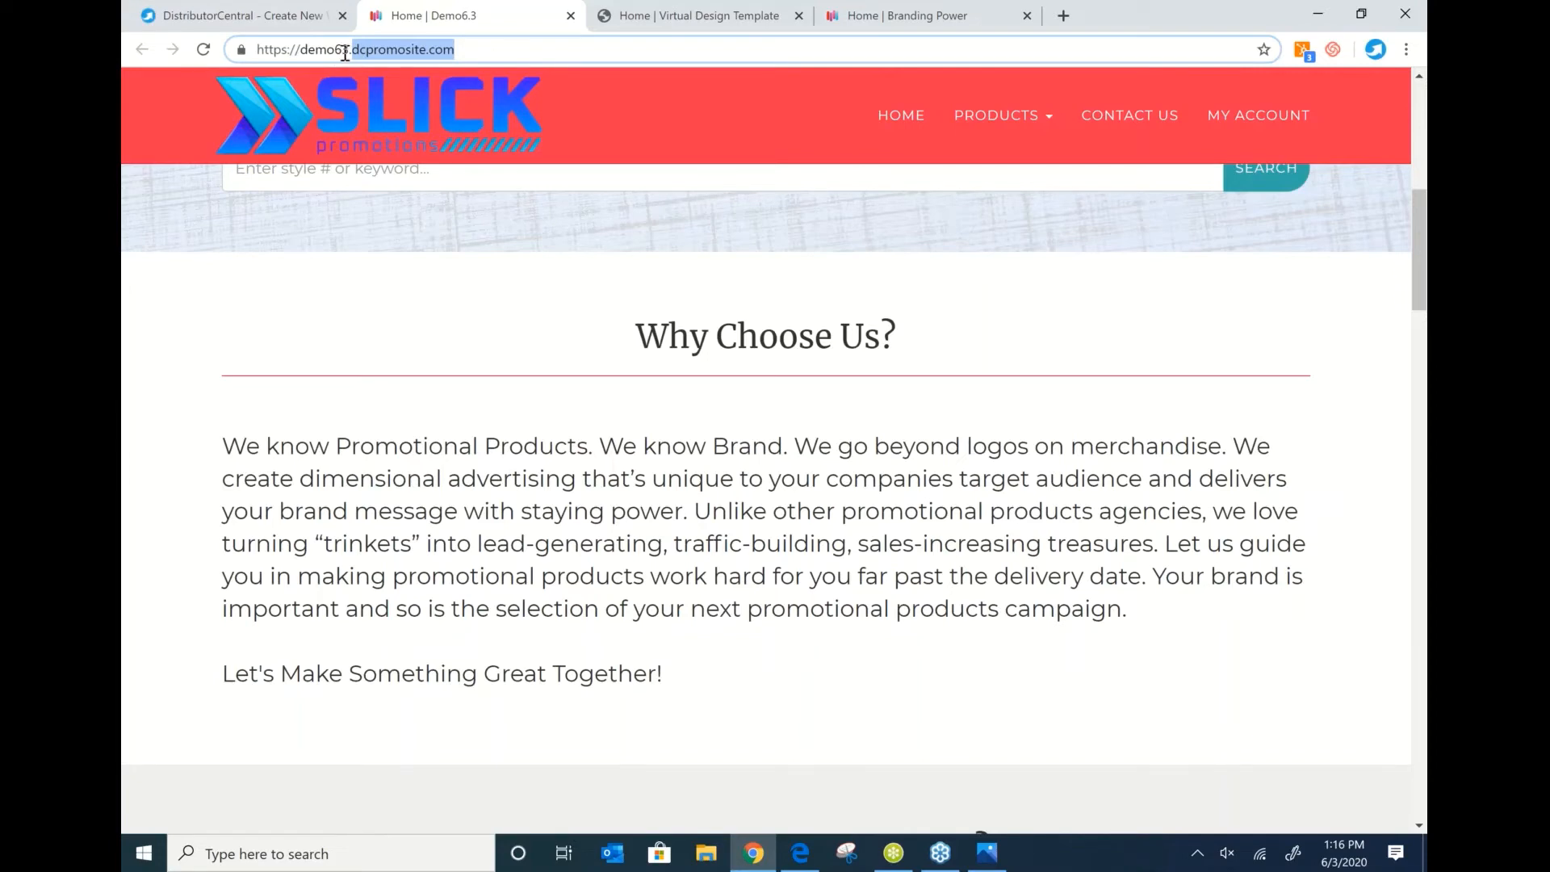
pyautogui.moveTo(479, 49); pyautogui.dragTo(270, 39)
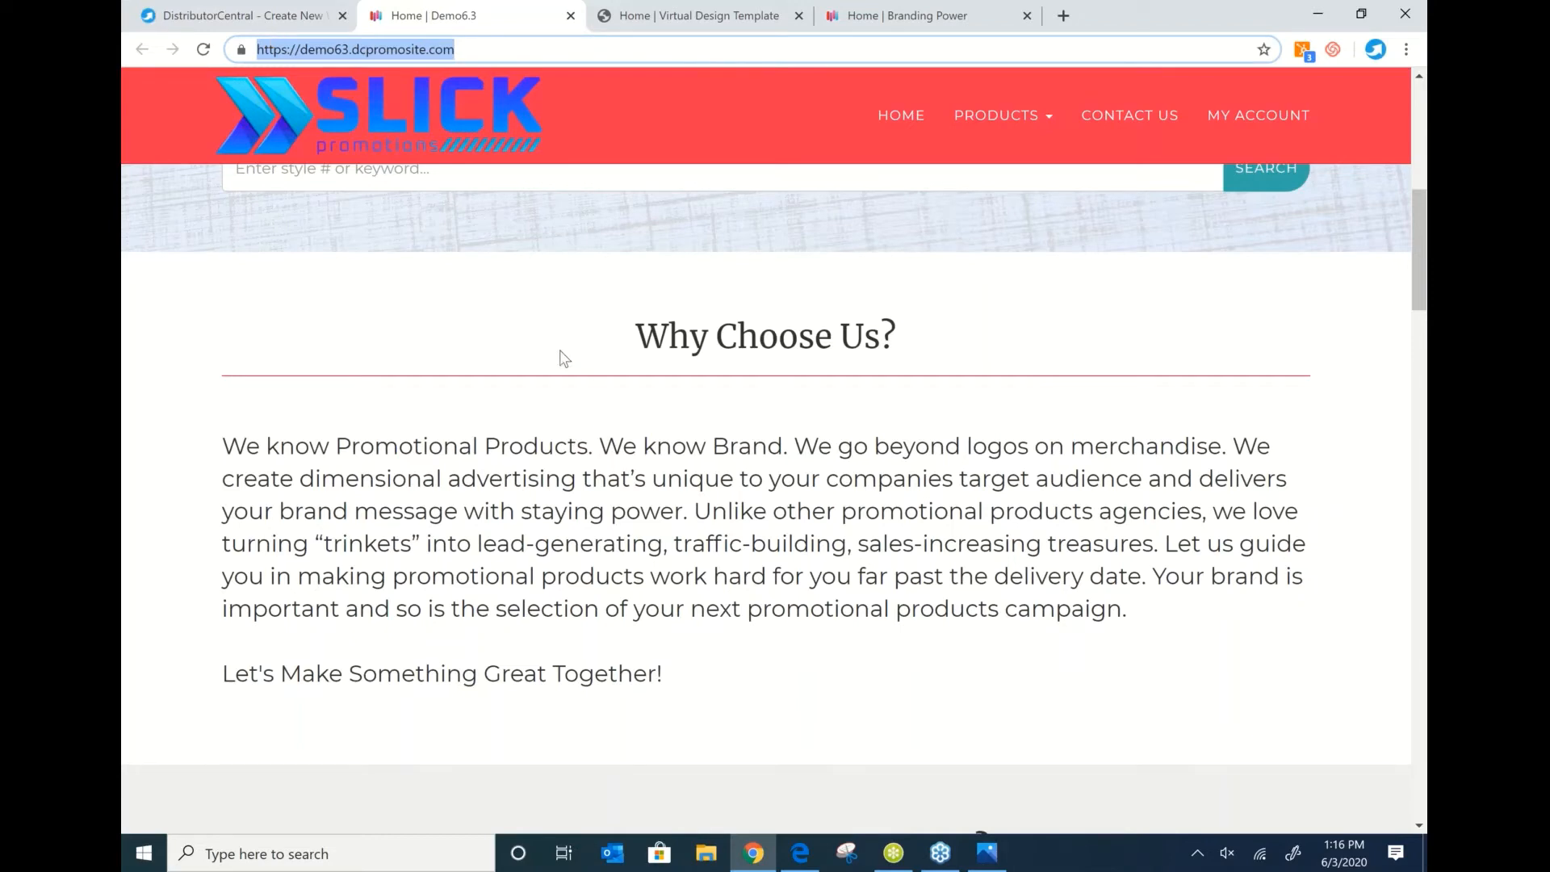
pyautogui.click(214, 15)
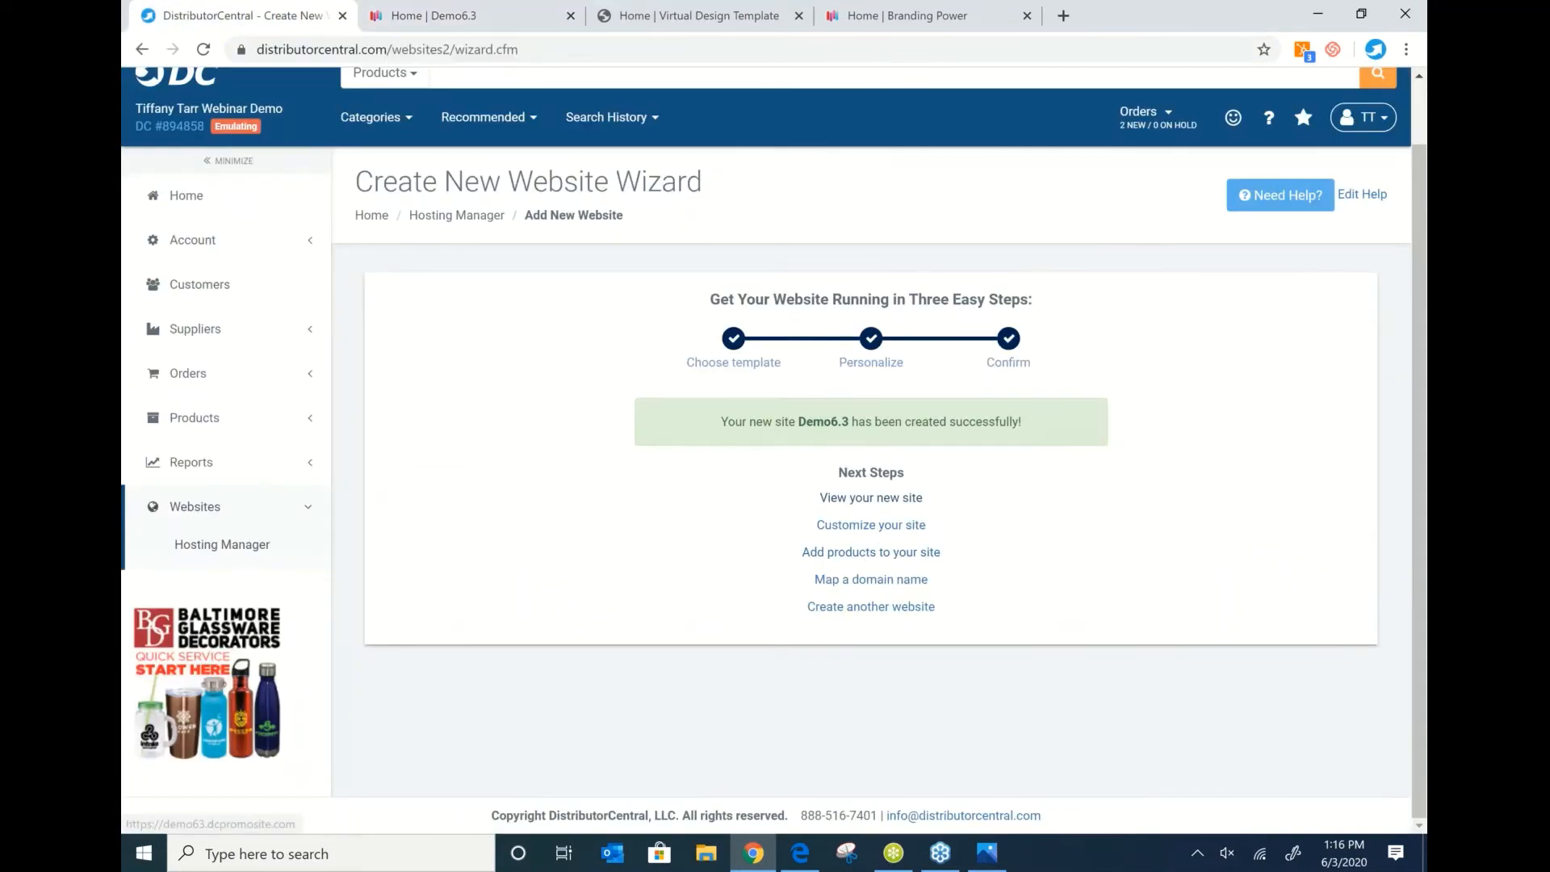
pyautogui.click(857, 530)
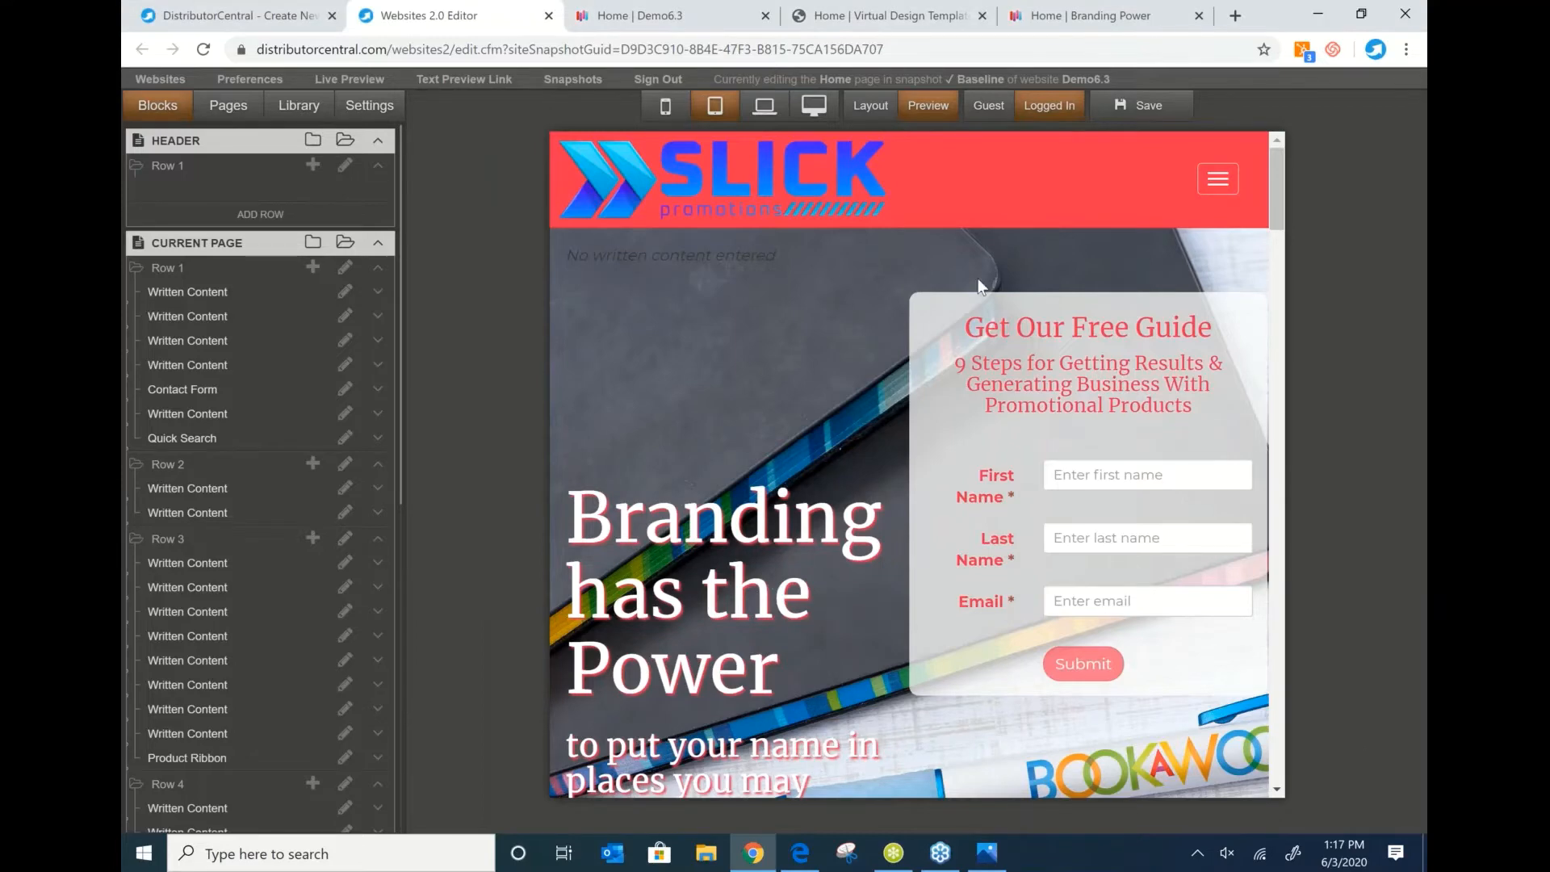
# Switch the Demo6.3 home page preview to laptop width and scroll to Why Promotional Products?
pyautogui.scroll(-5, 978, 286)
pyautogui.click(764, 105)
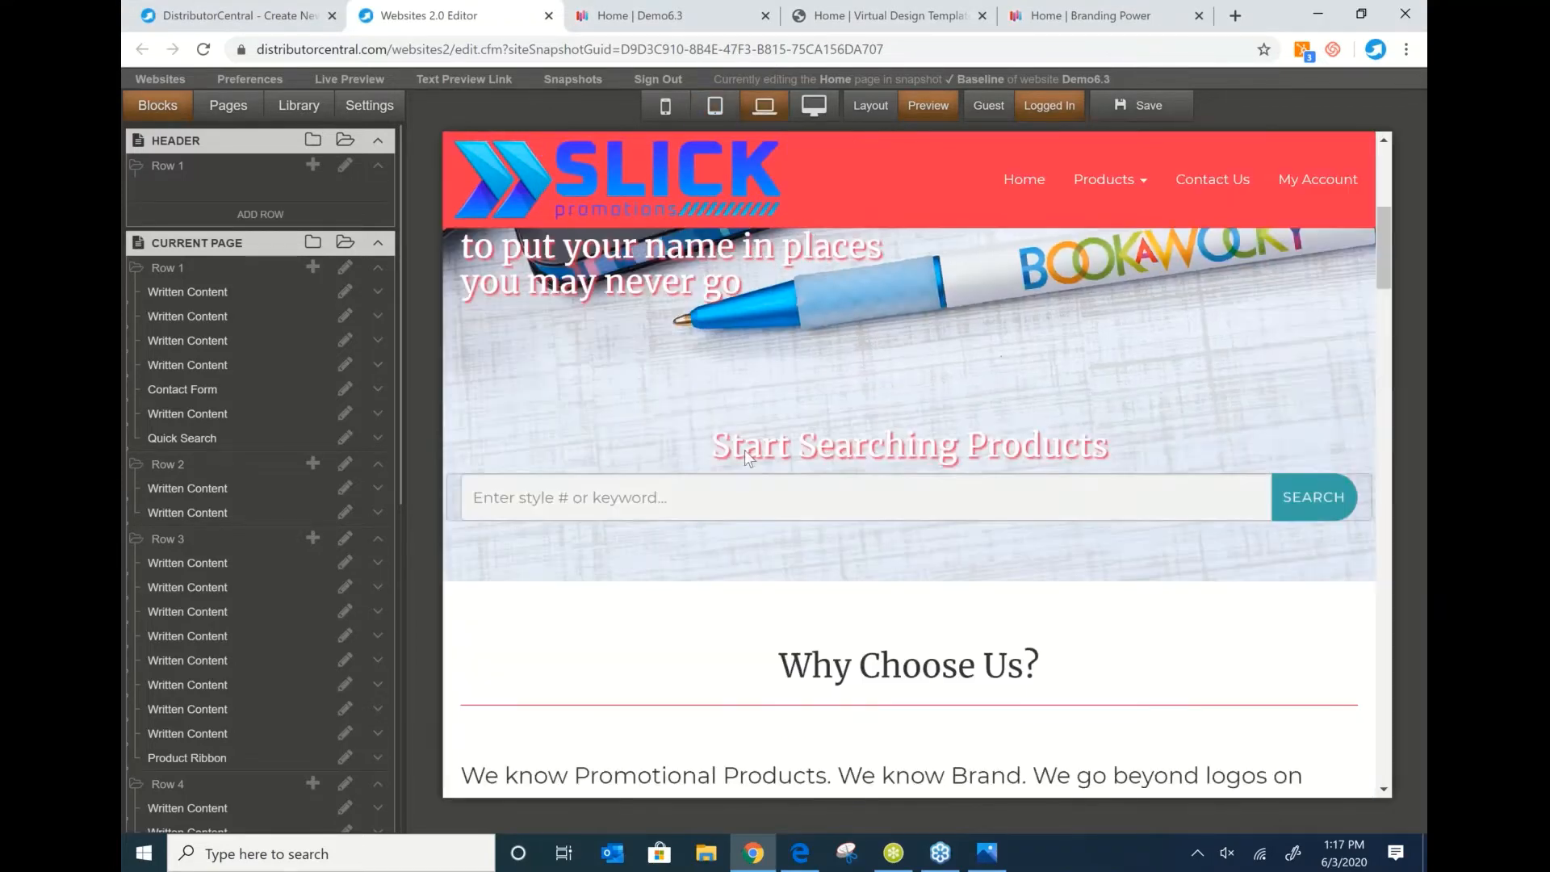
pyautogui.scroll(-15, 804, 292)
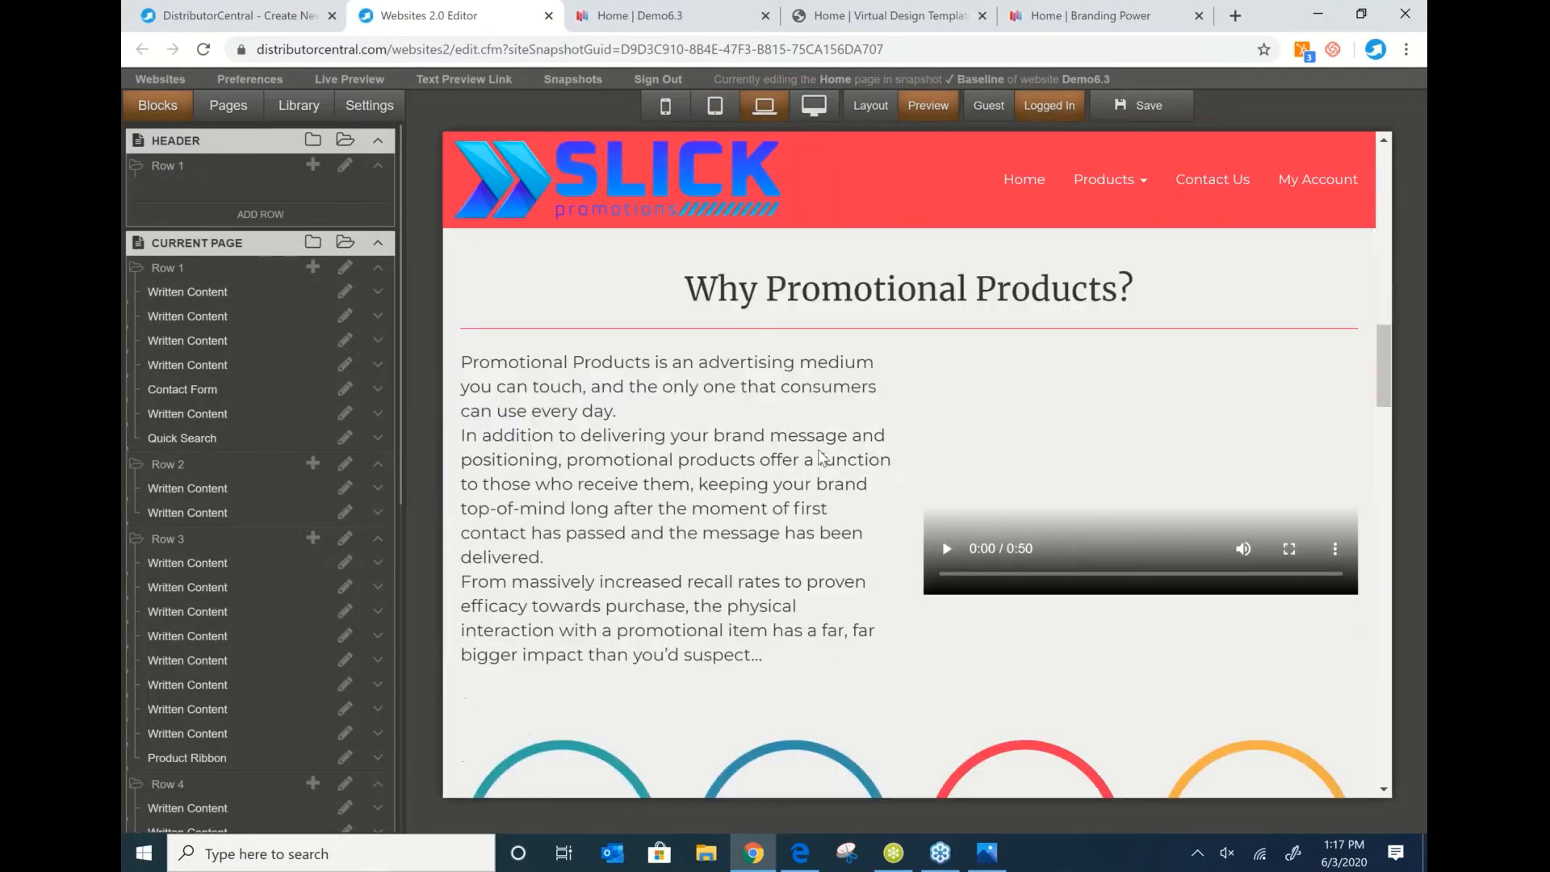
pyautogui.scroll(4, 651, 380)
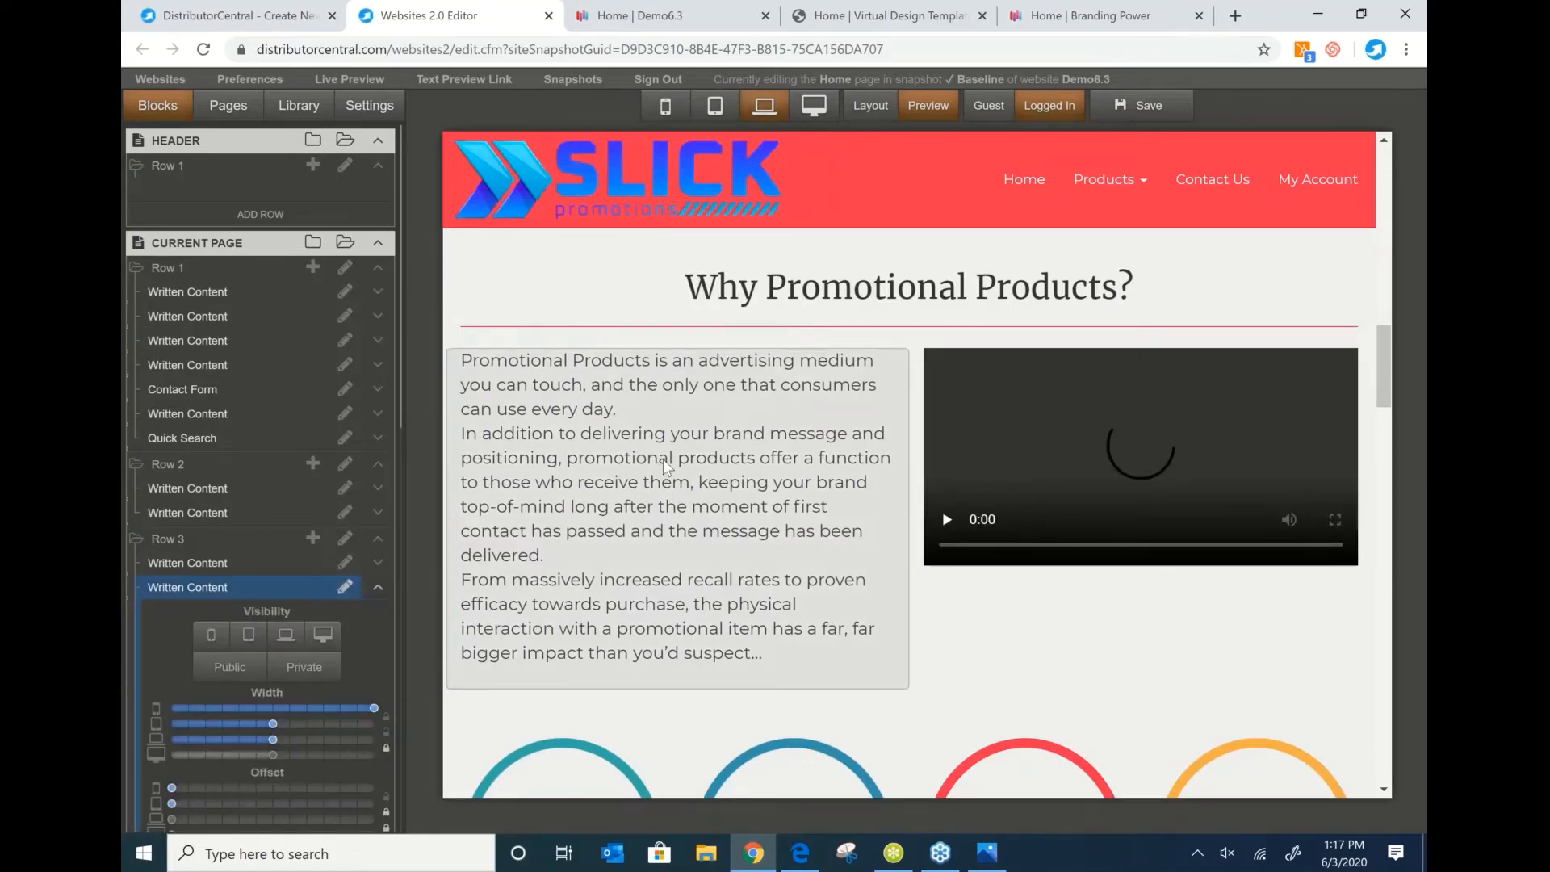
pyautogui.doubleClick(663, 466)
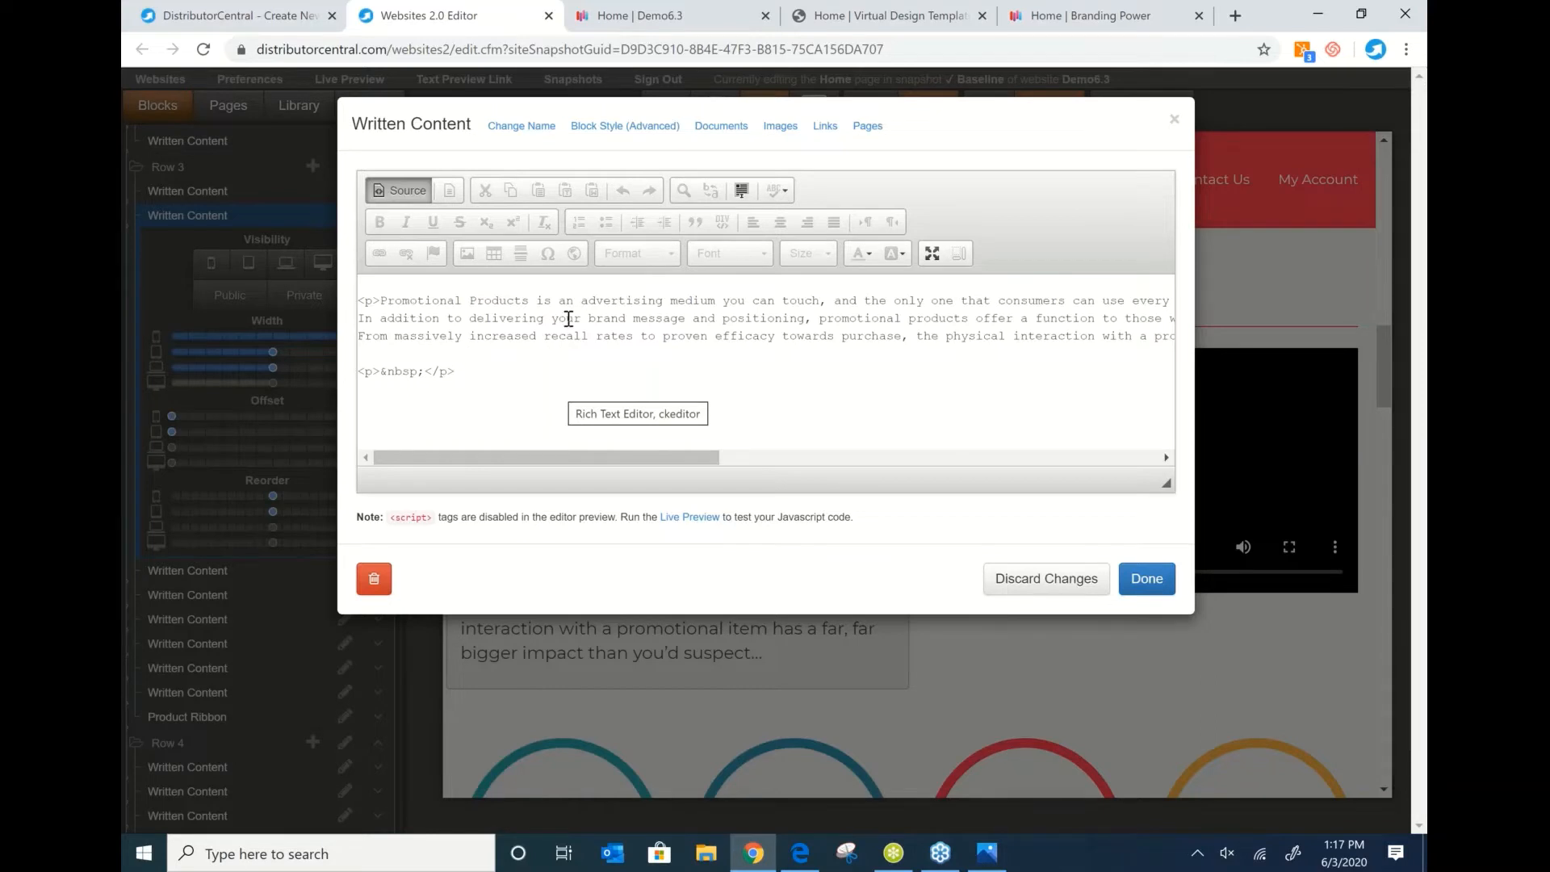
pyautogui.moveTo(457, 371); pyautogui.dragTo(356, 300)
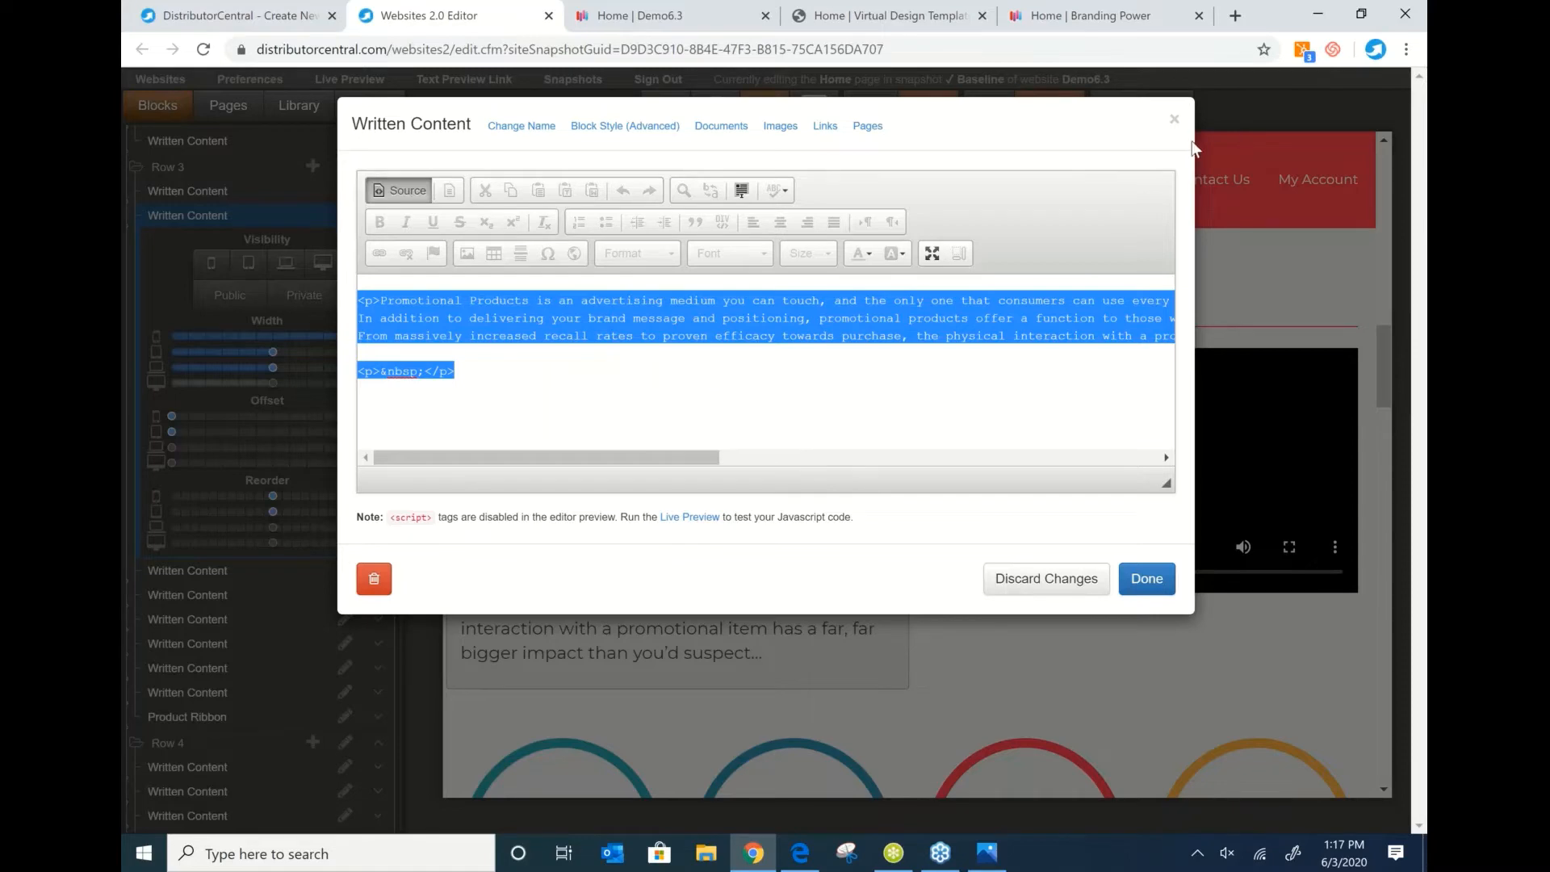
pyautogui.click(1175, 119)
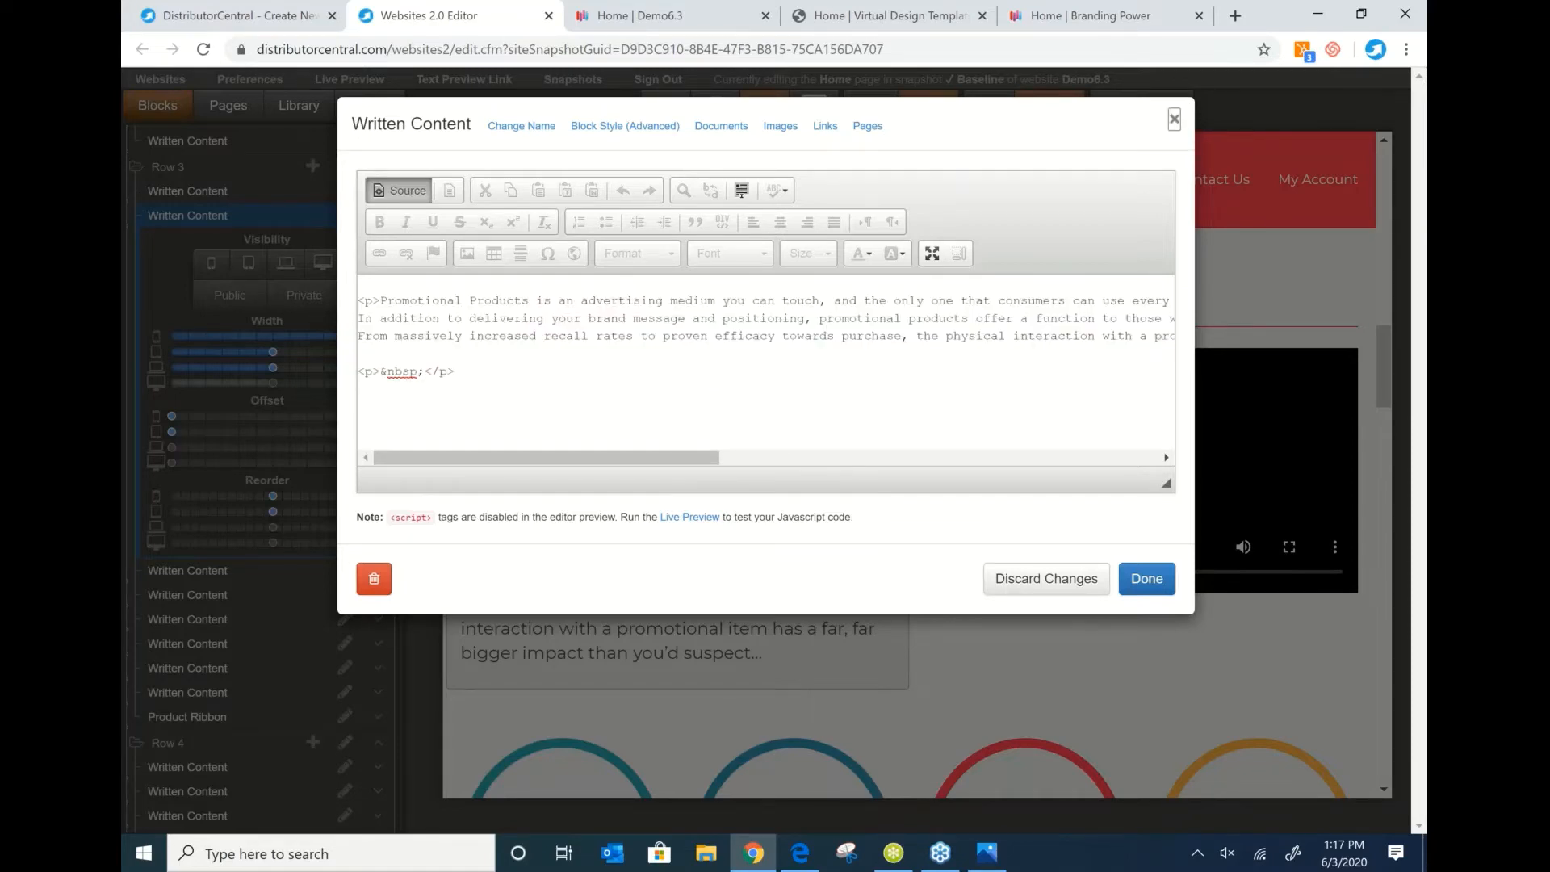
pyautogui.scroll(-3, 850, 489)
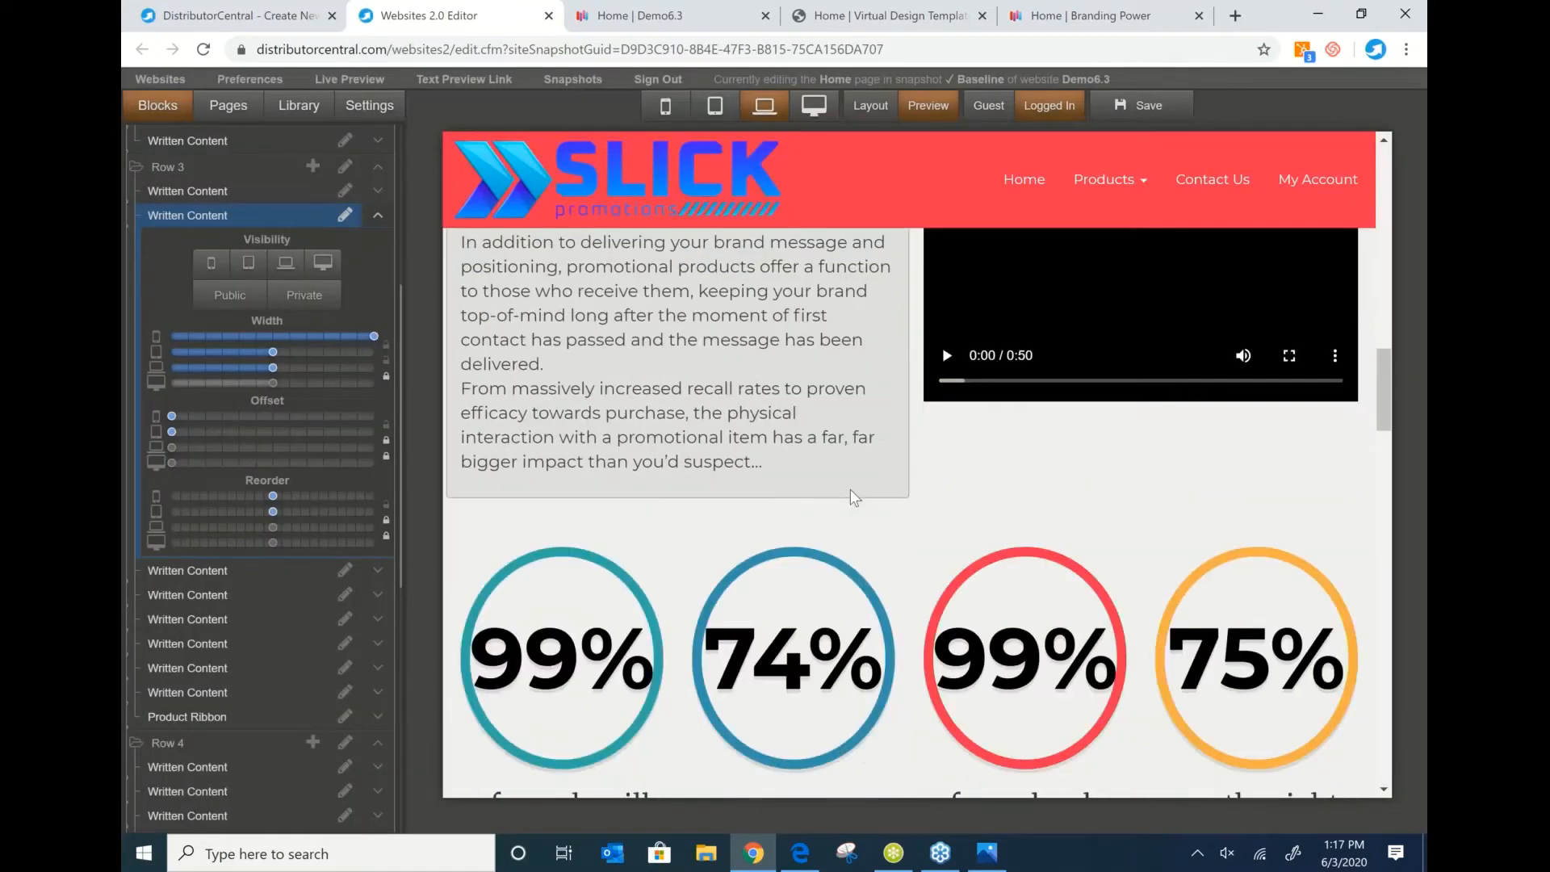
pyautogui.scroll(-1, 996, 496)
pyautogui.scroll(3, 965, 450)
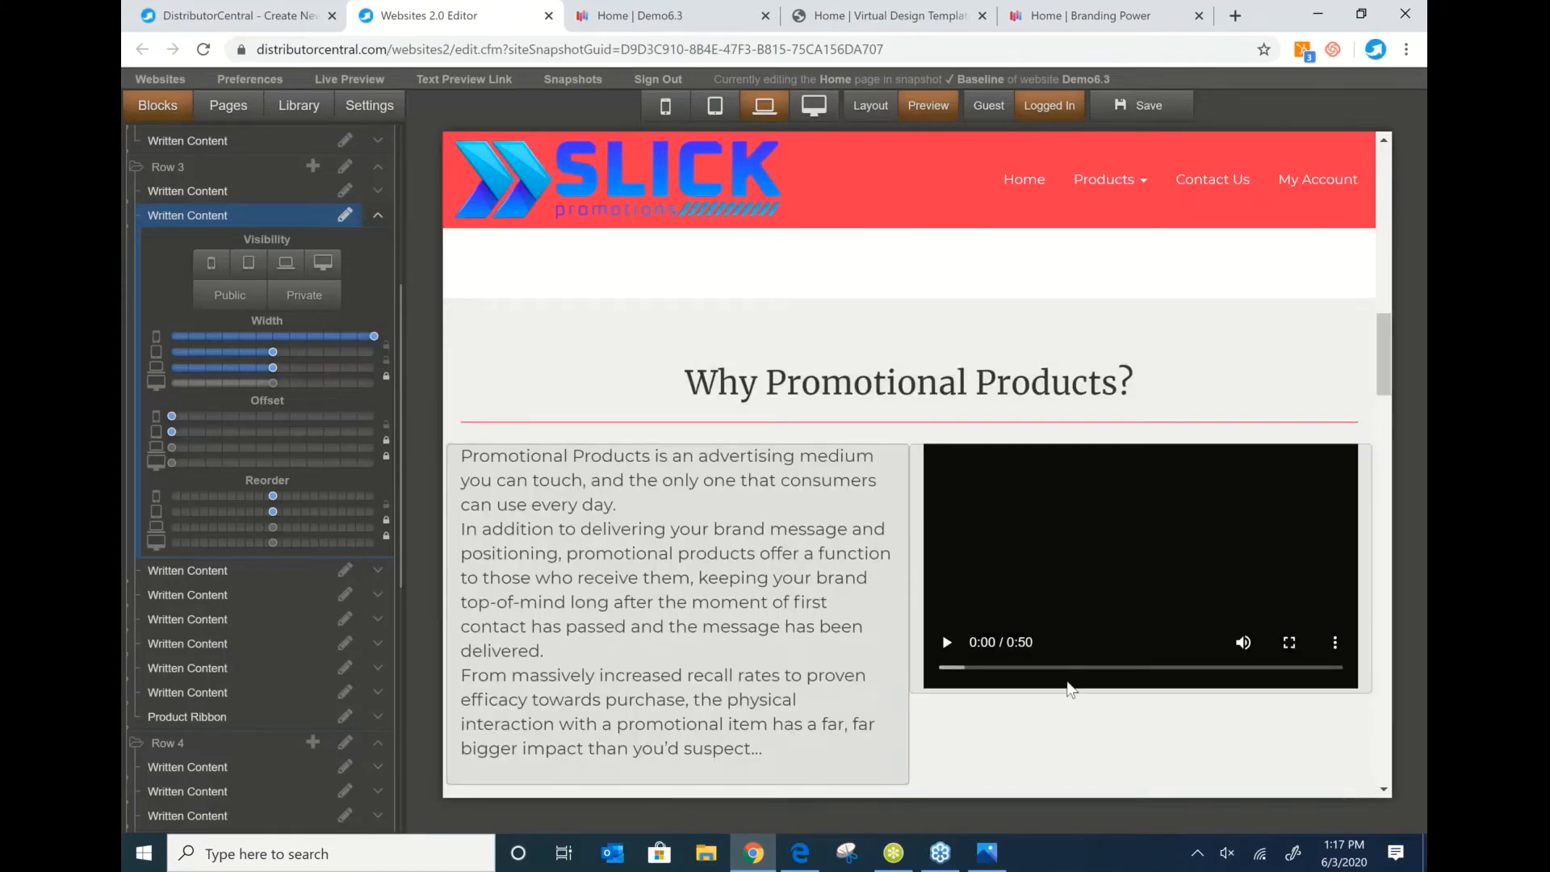
pyautogui.scroll(-3, 987, 653)
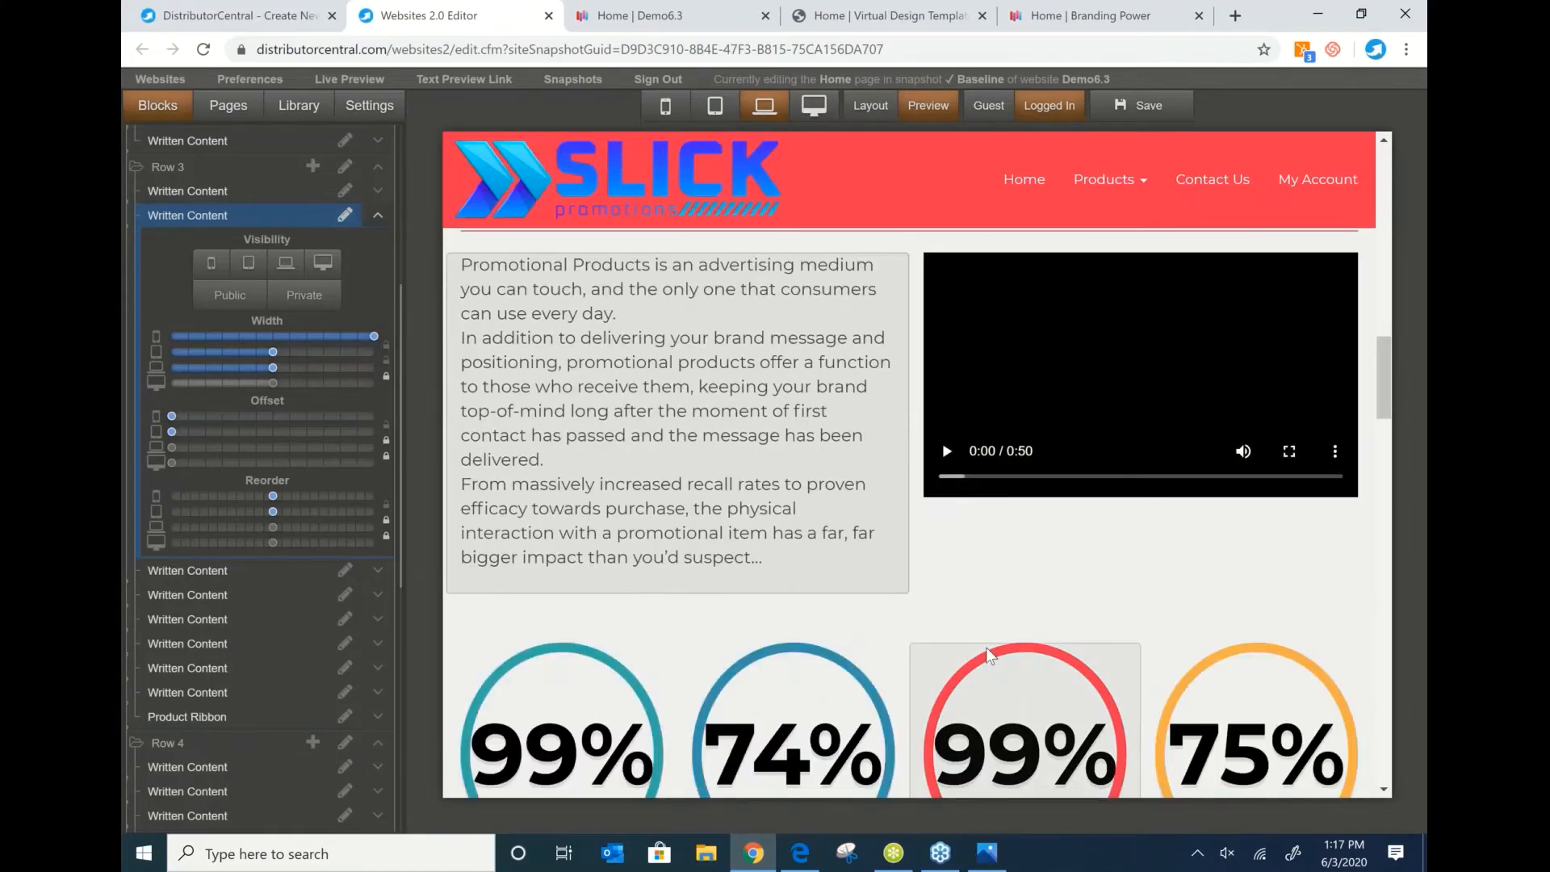
pyautogui.scroll(-9, 986, 646)
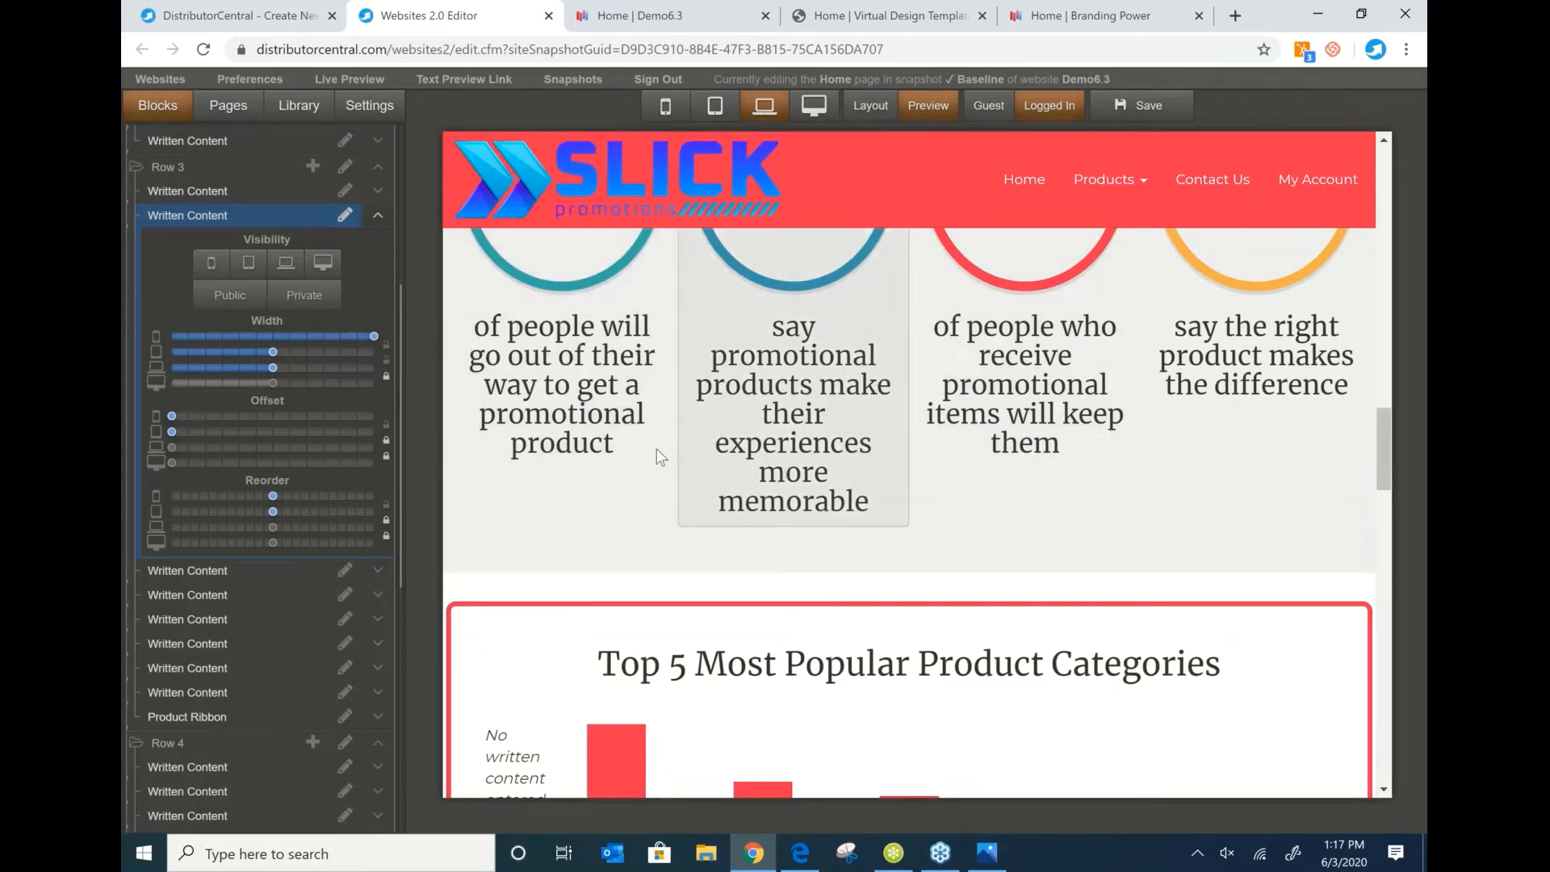
pyautogui.doubleClick(613, 395)
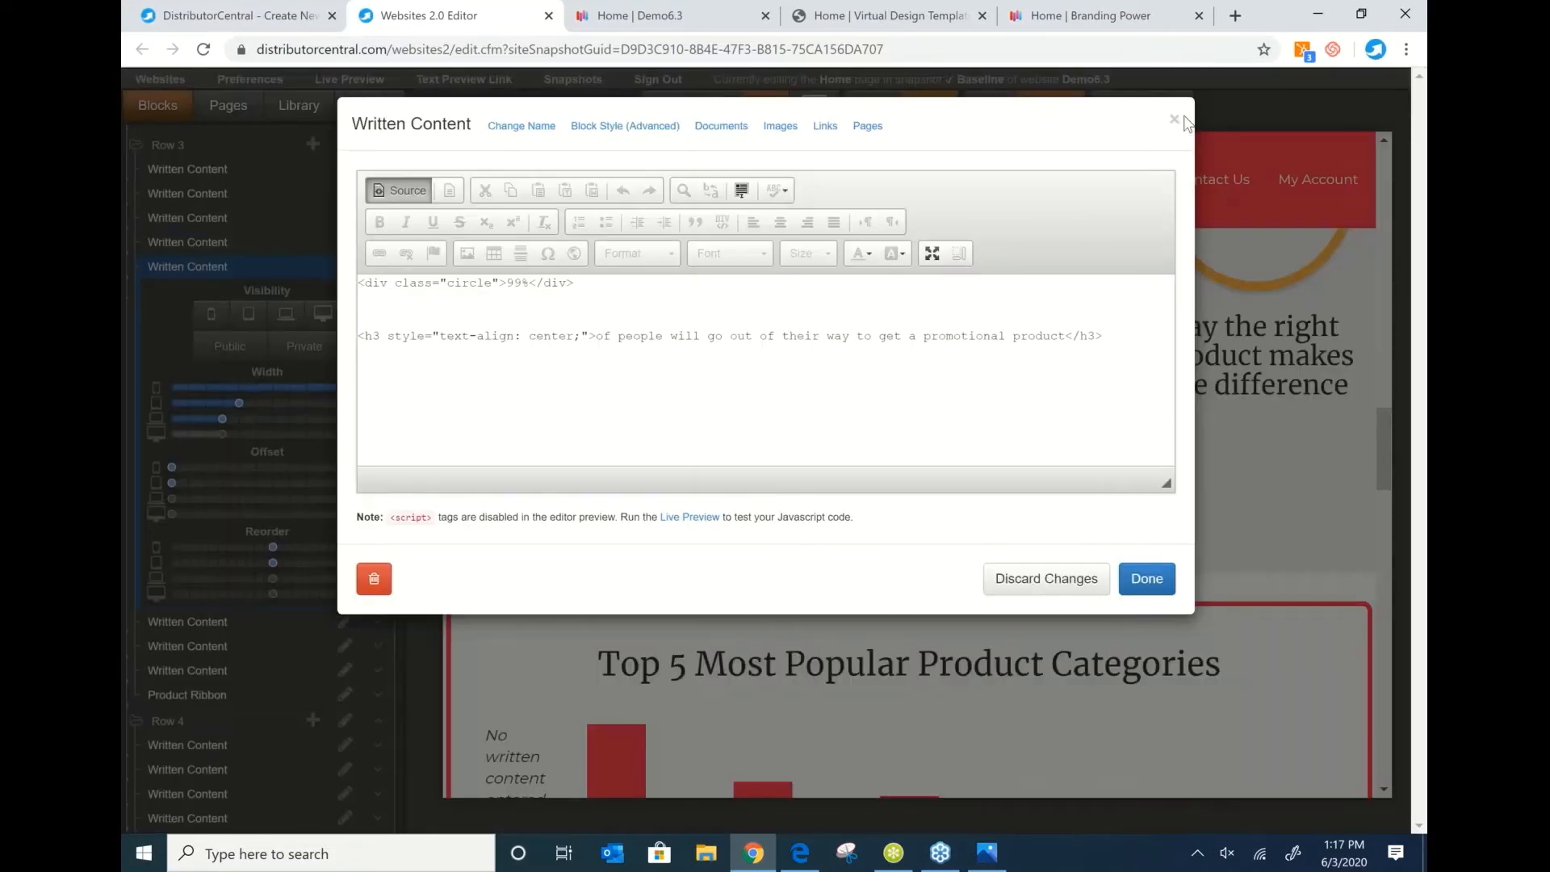
pyautogui.press('Escape')
pyautogui.scroll(-15, 930, 308)
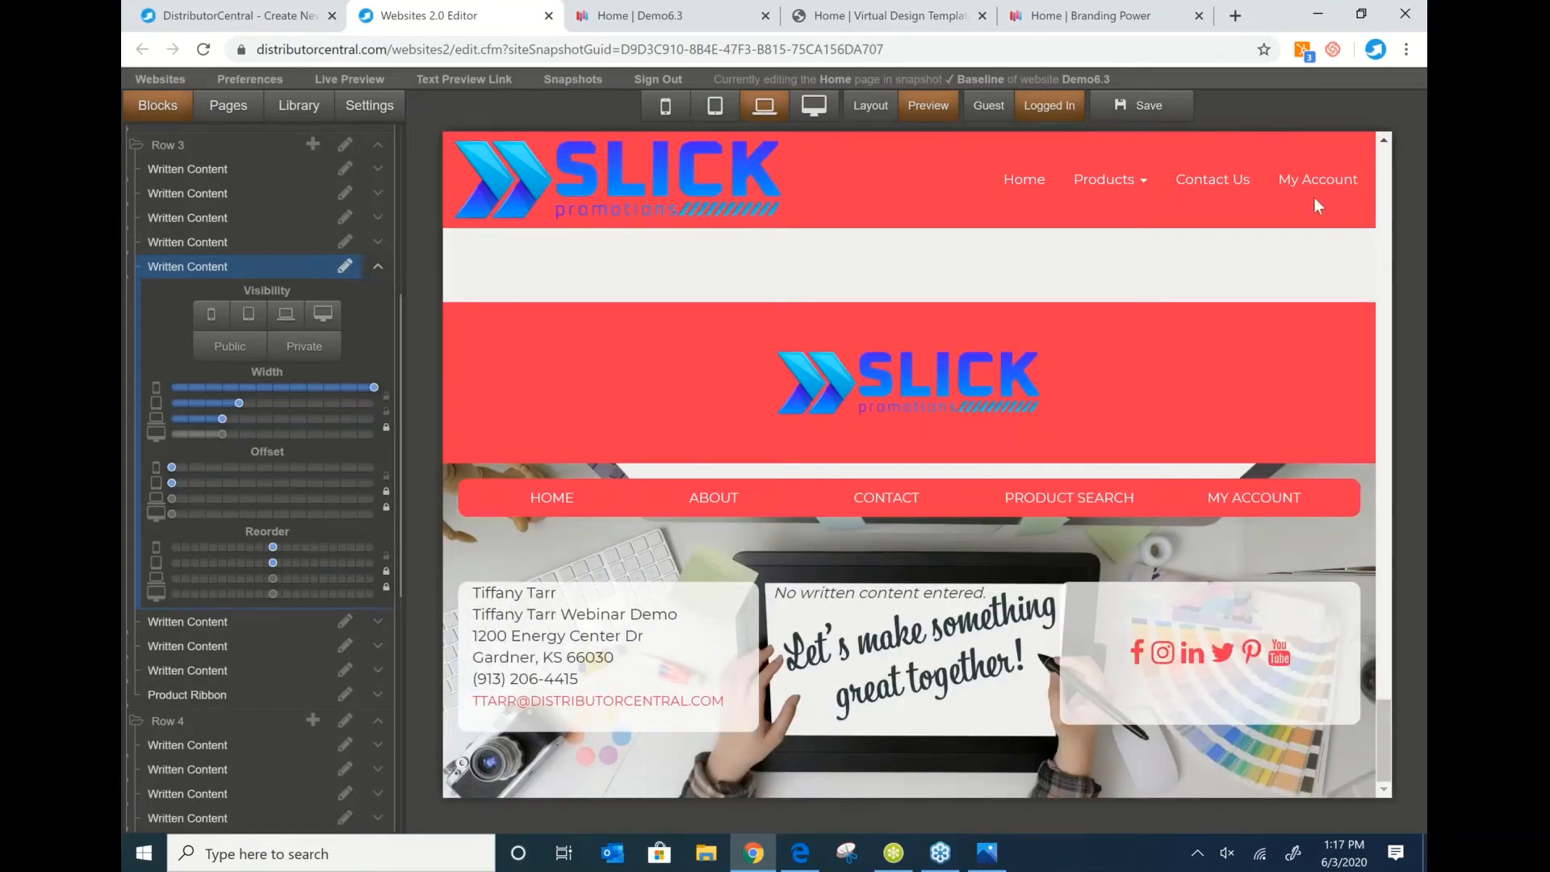
# Delete the Pinterest and YouTube links from the footer Social Media Link Bar, confirming each.
pyautogui.click(1218, 684)
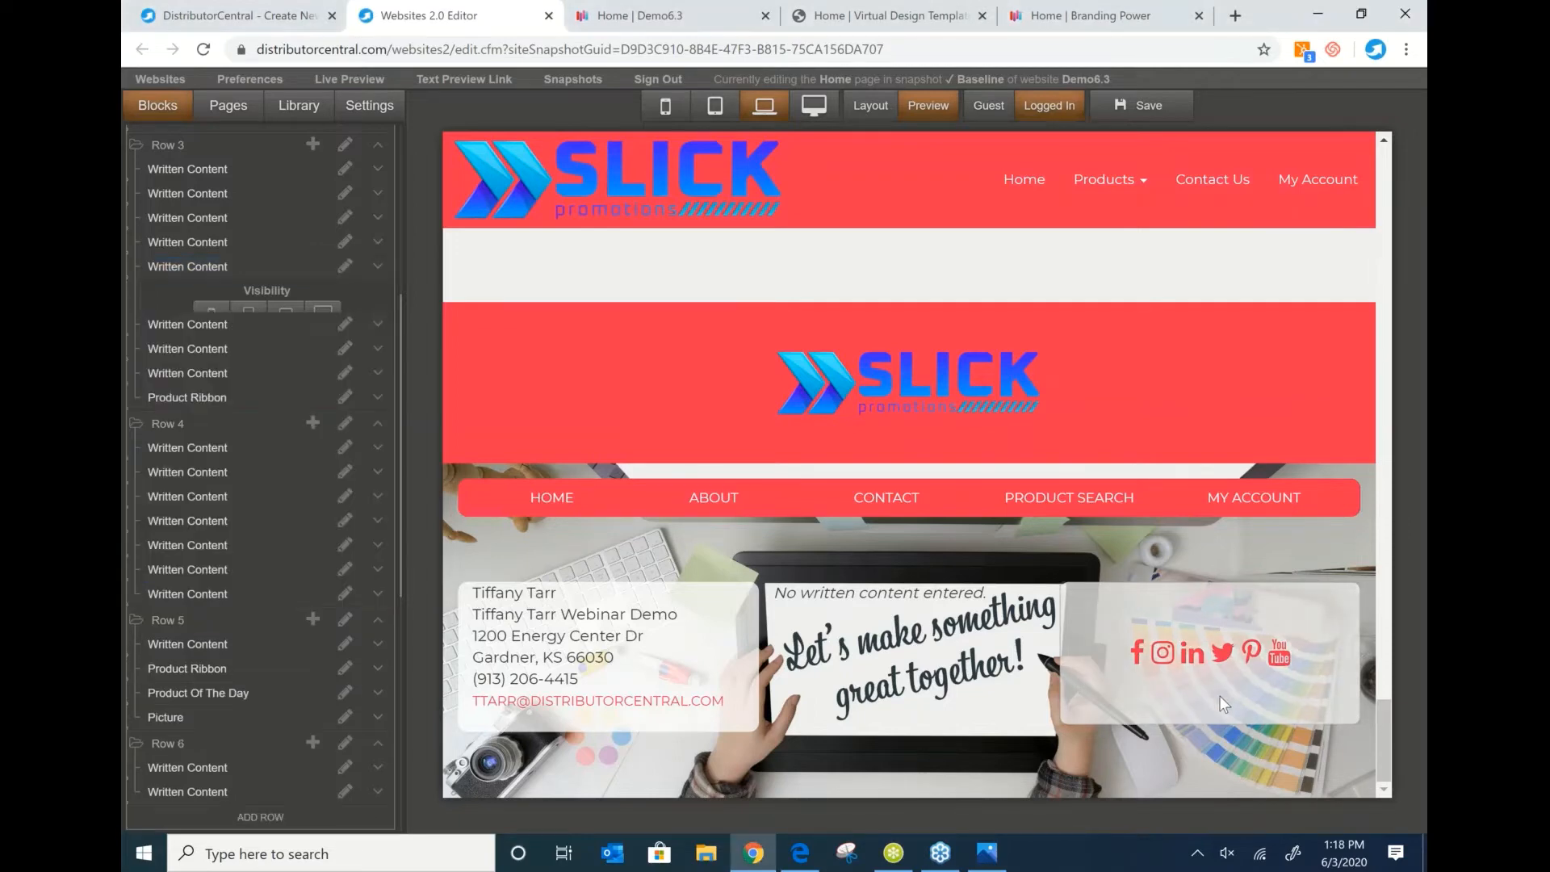
pyautogui.click(1220, 695)
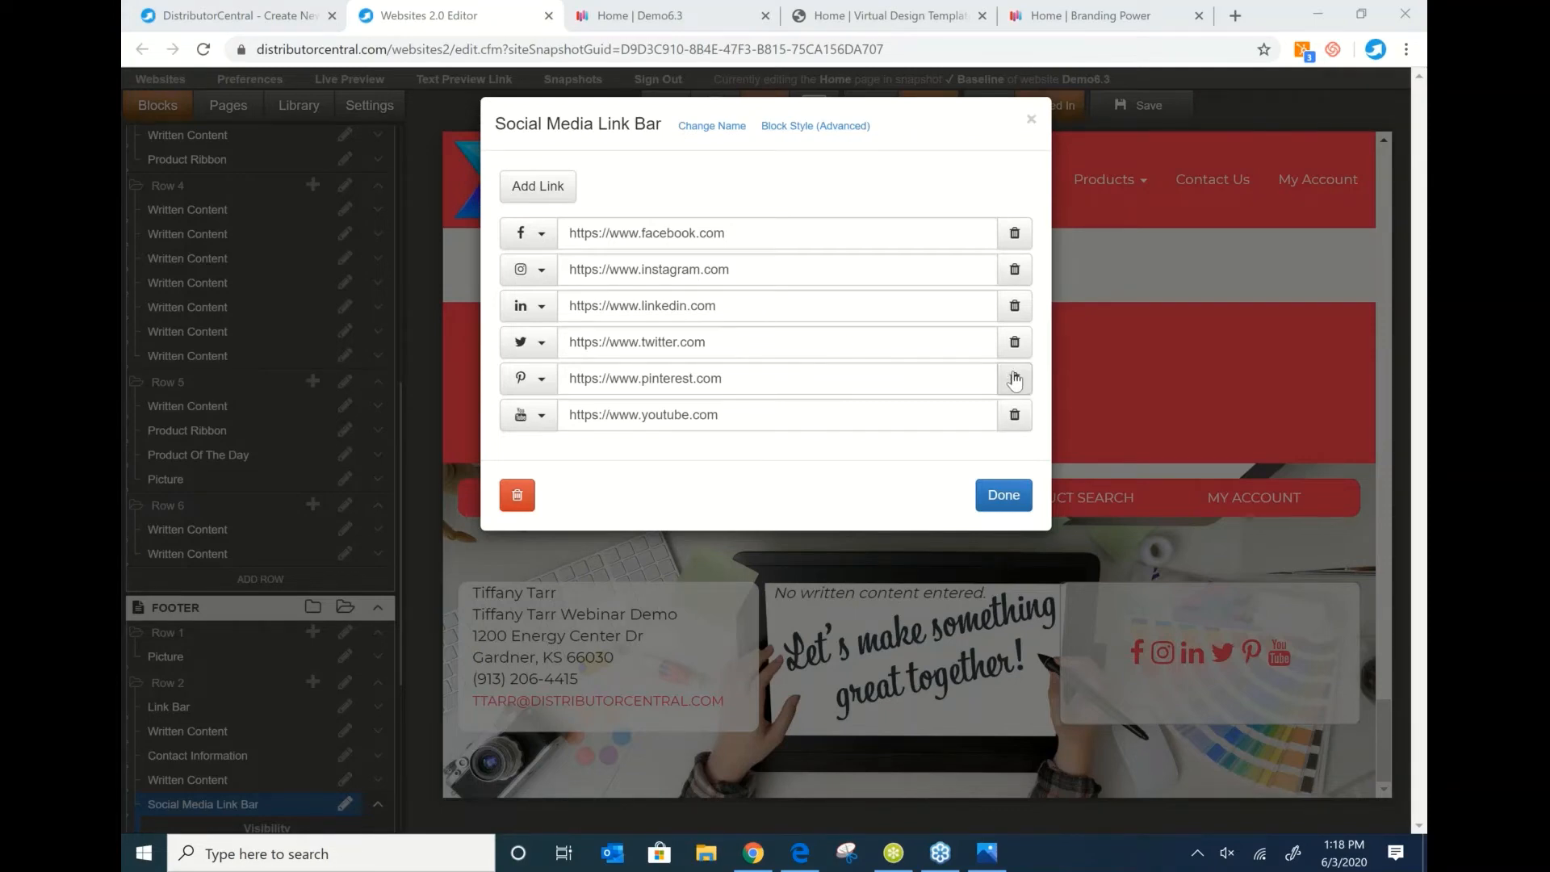
pyautogui.click(1014, 380)
pyautogui.click(867, 150)
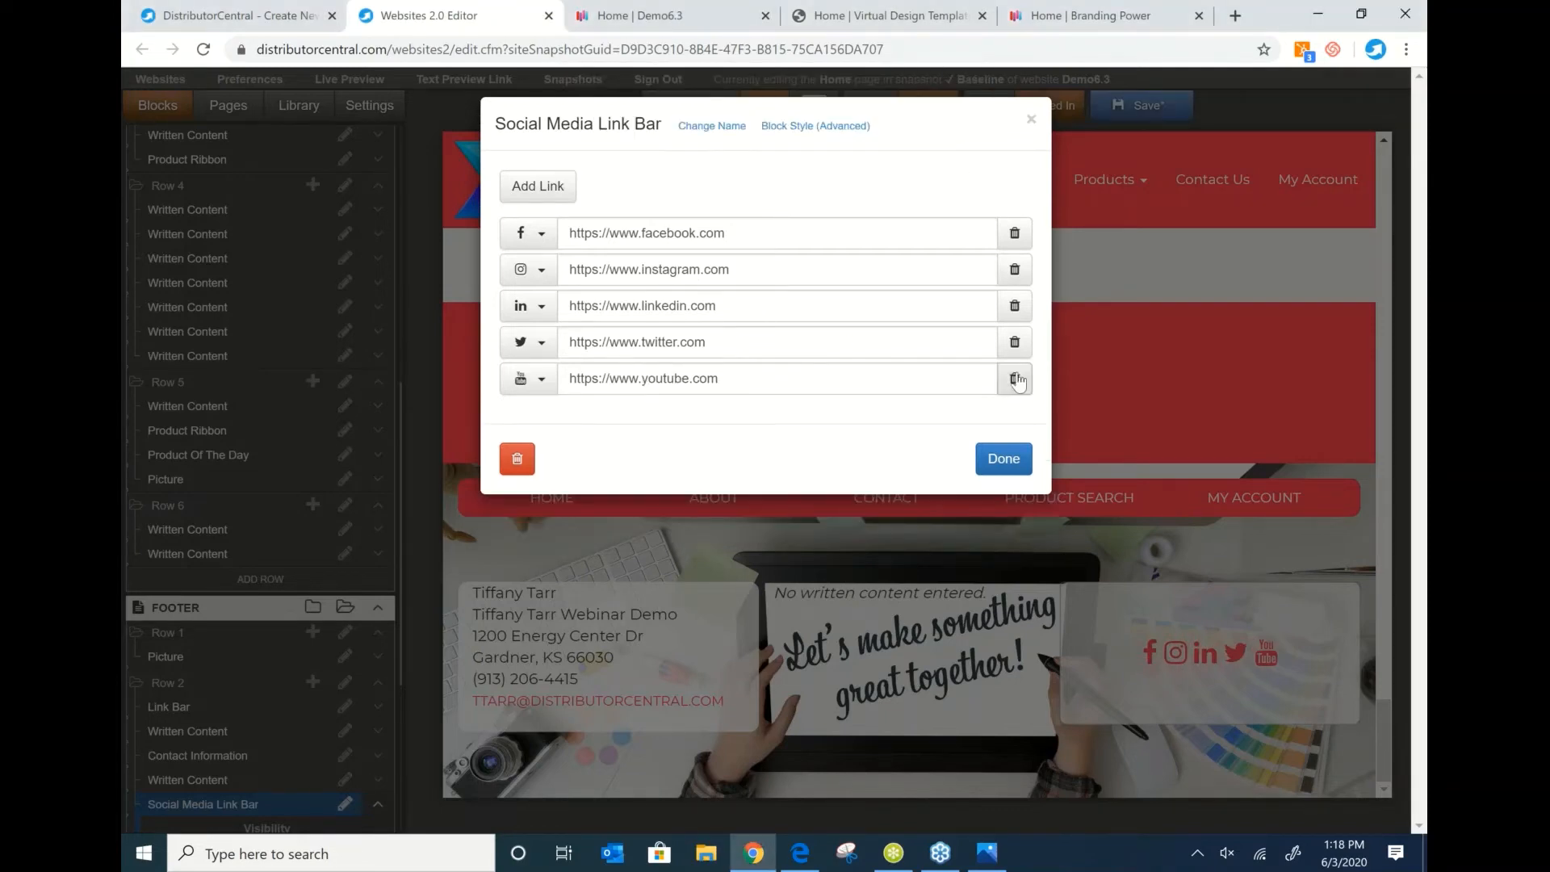
pyautogui.click(1015, 380)
pyautogui.click(864, 152)
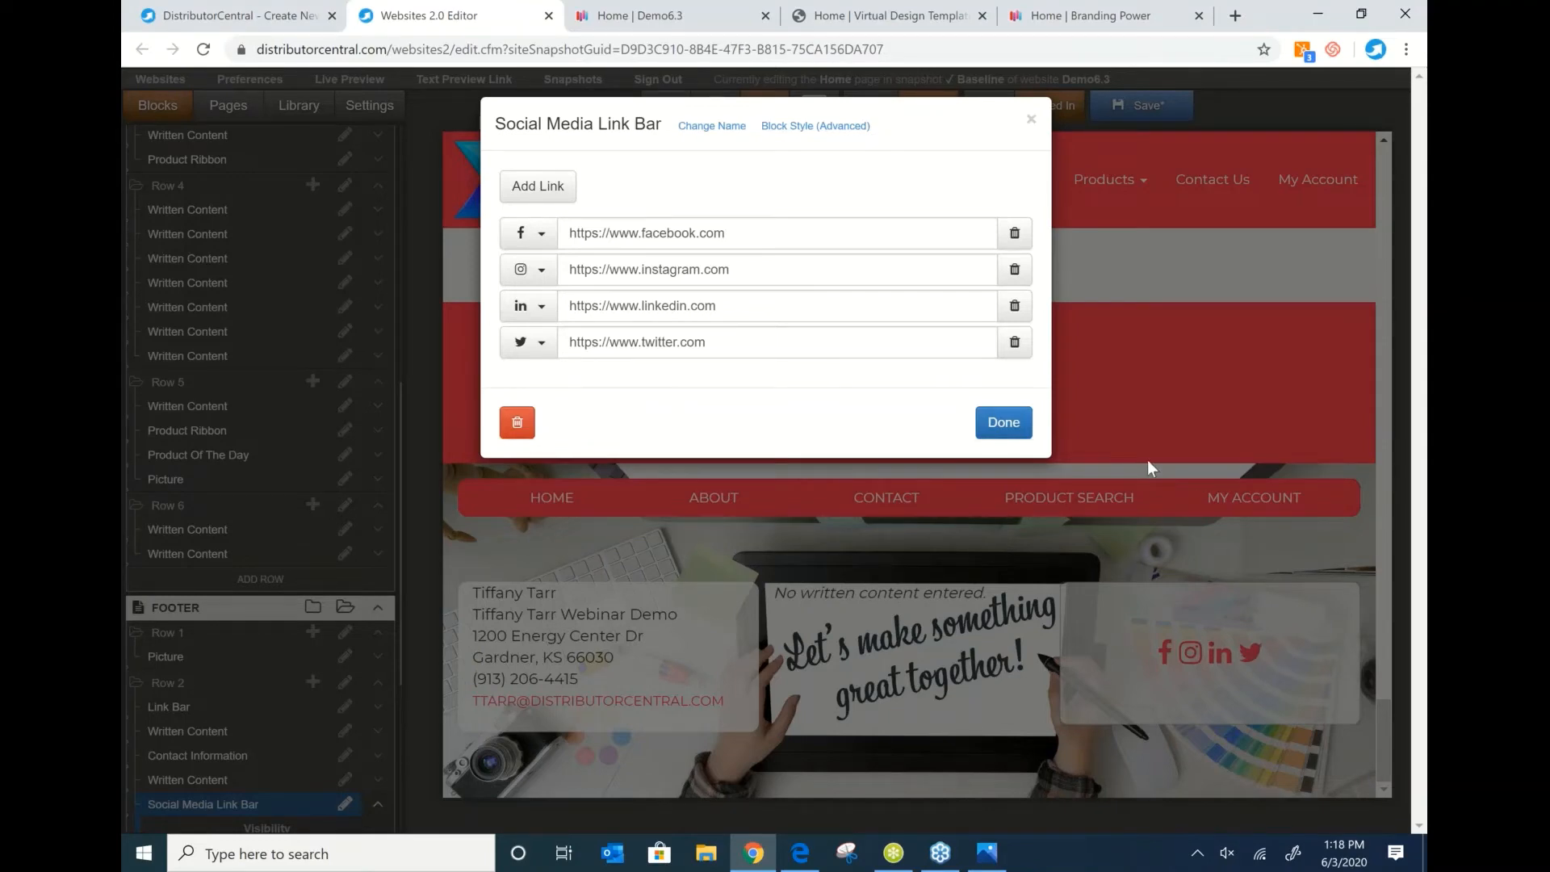
pyautogui.click(1031, 119)
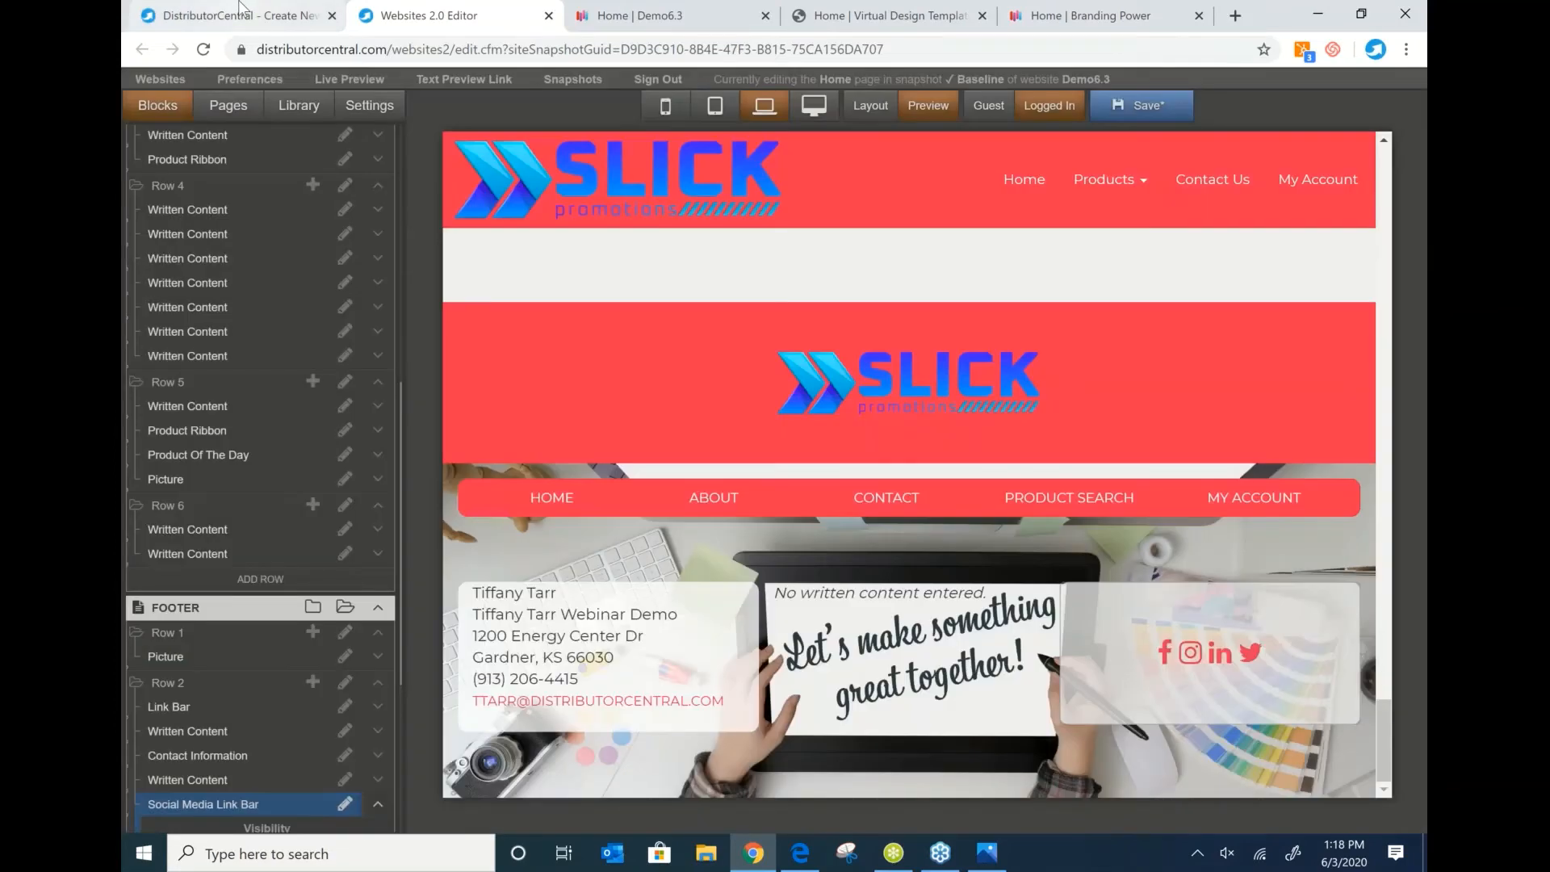
# Return to the Demo6.3 success page and start adding products to view its collections.
pyautogui.click(226, 15)
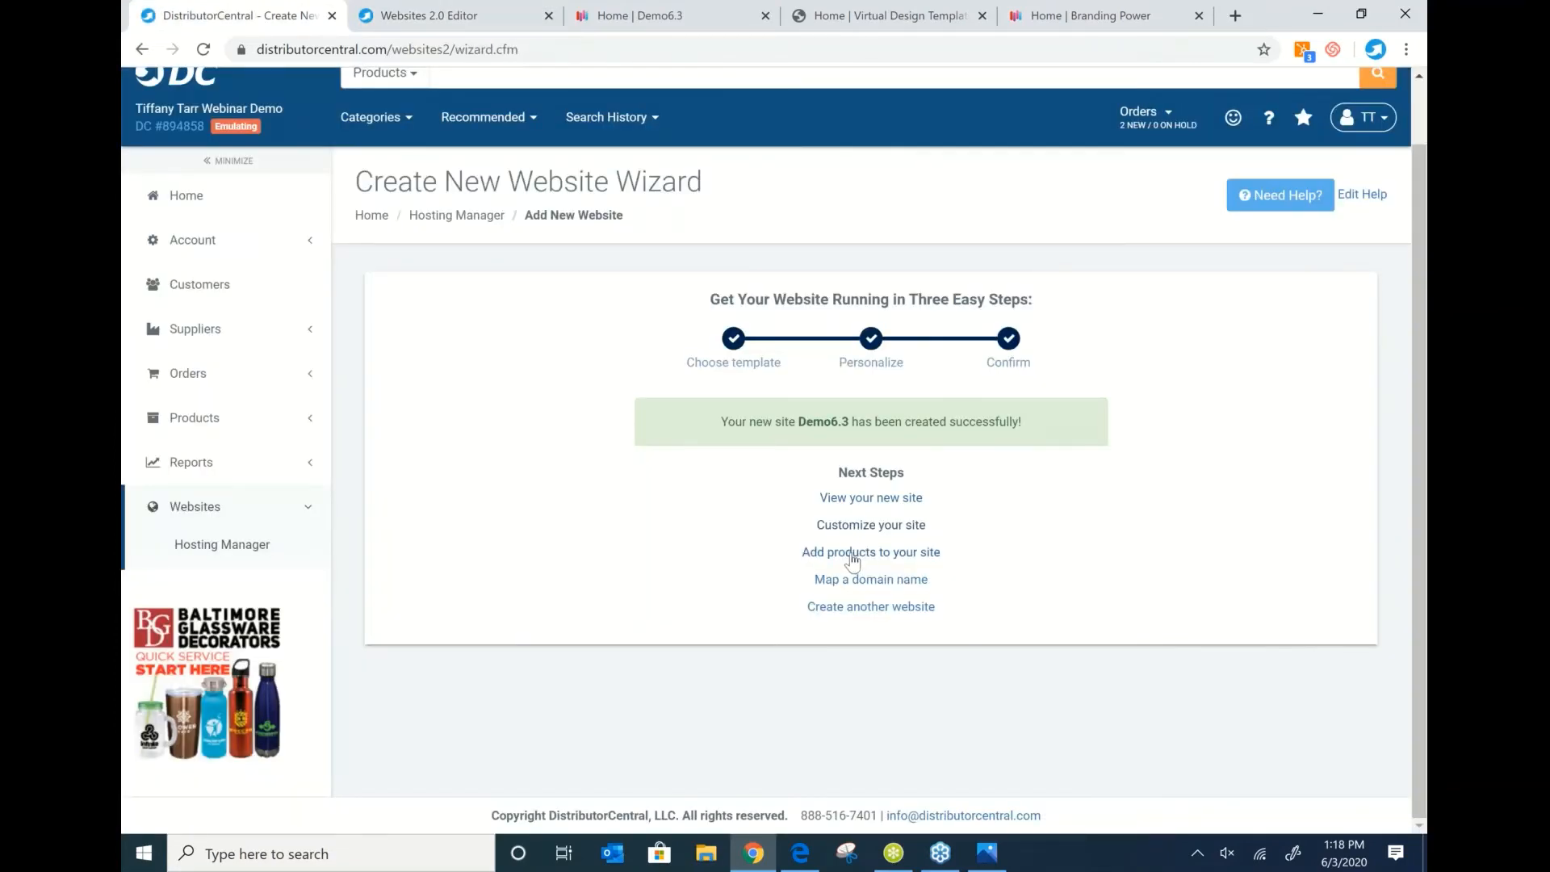
pyautogui.click(851, 554)
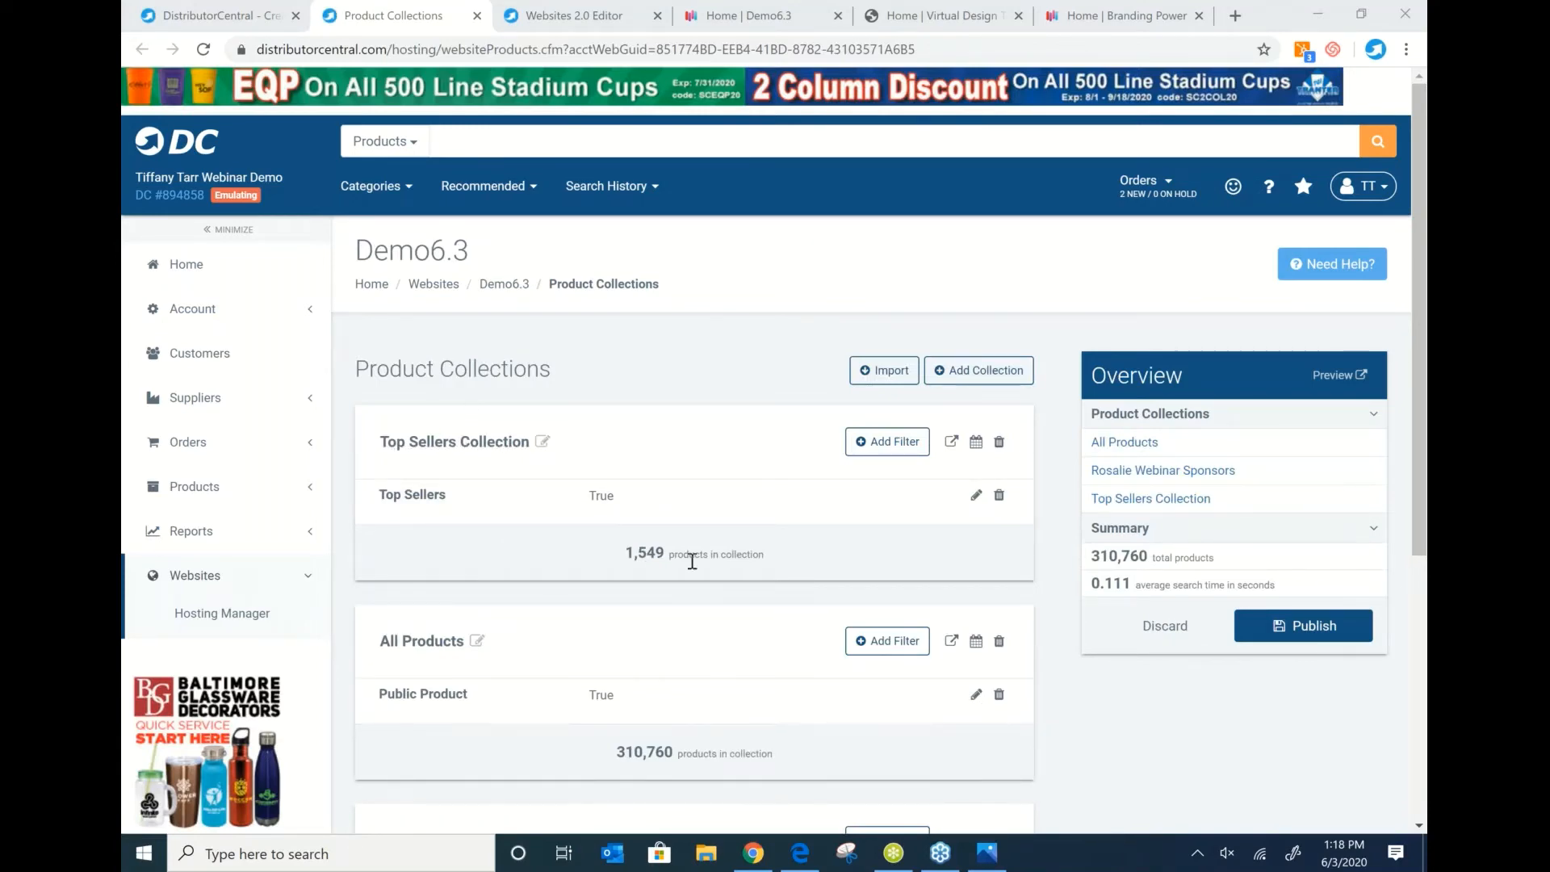
# Delete the All Products and webinar sponsors collections from Demo6.3.
pyautogui.click(999, 641)
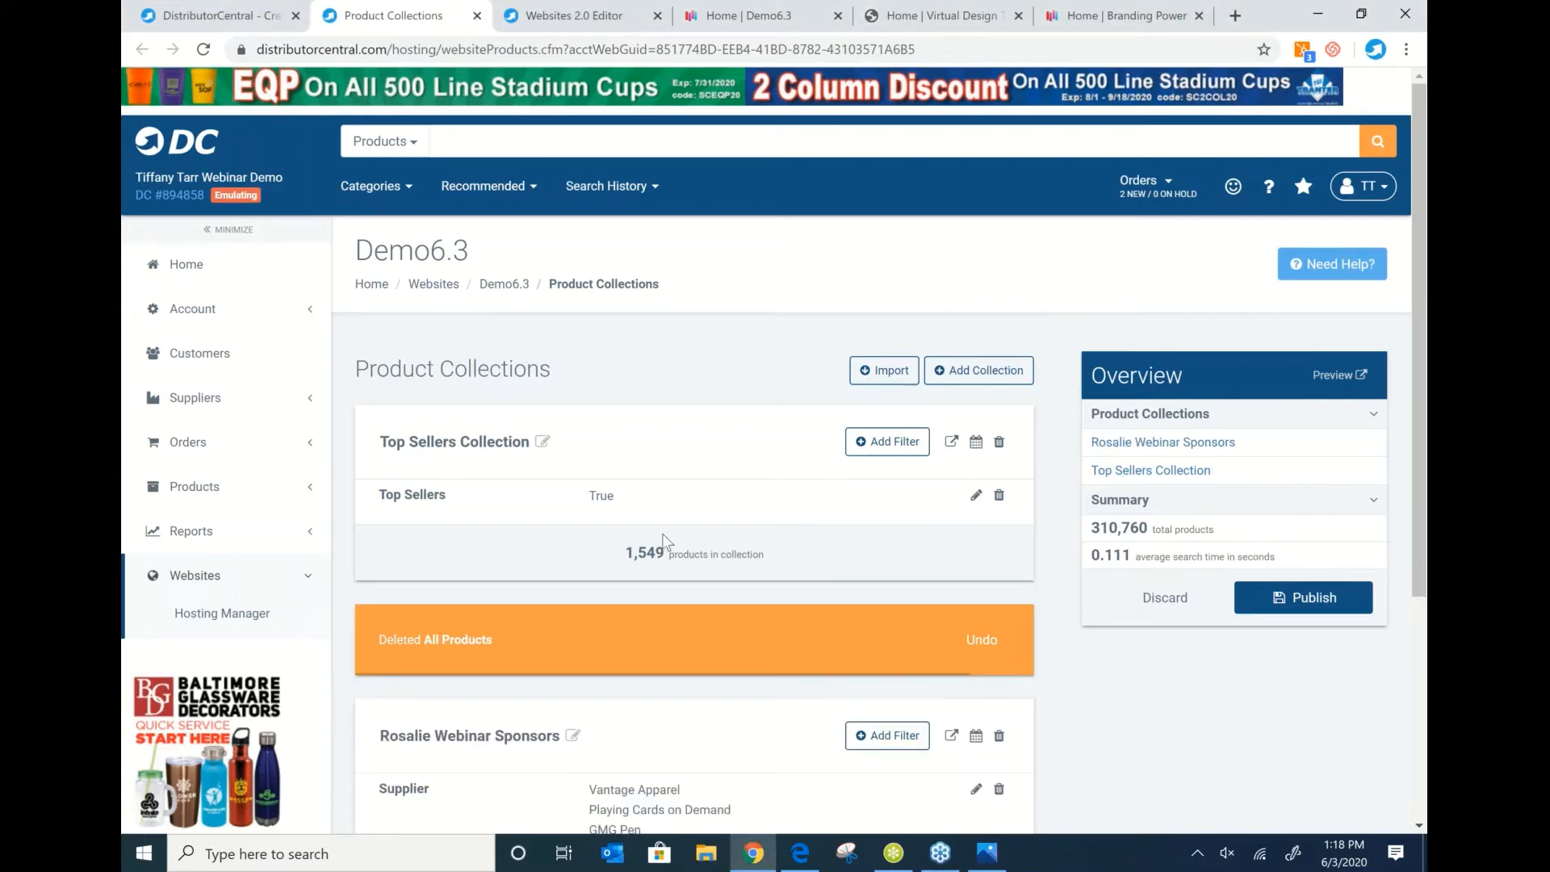
pyautogui.scroll(-1, 663, 540)
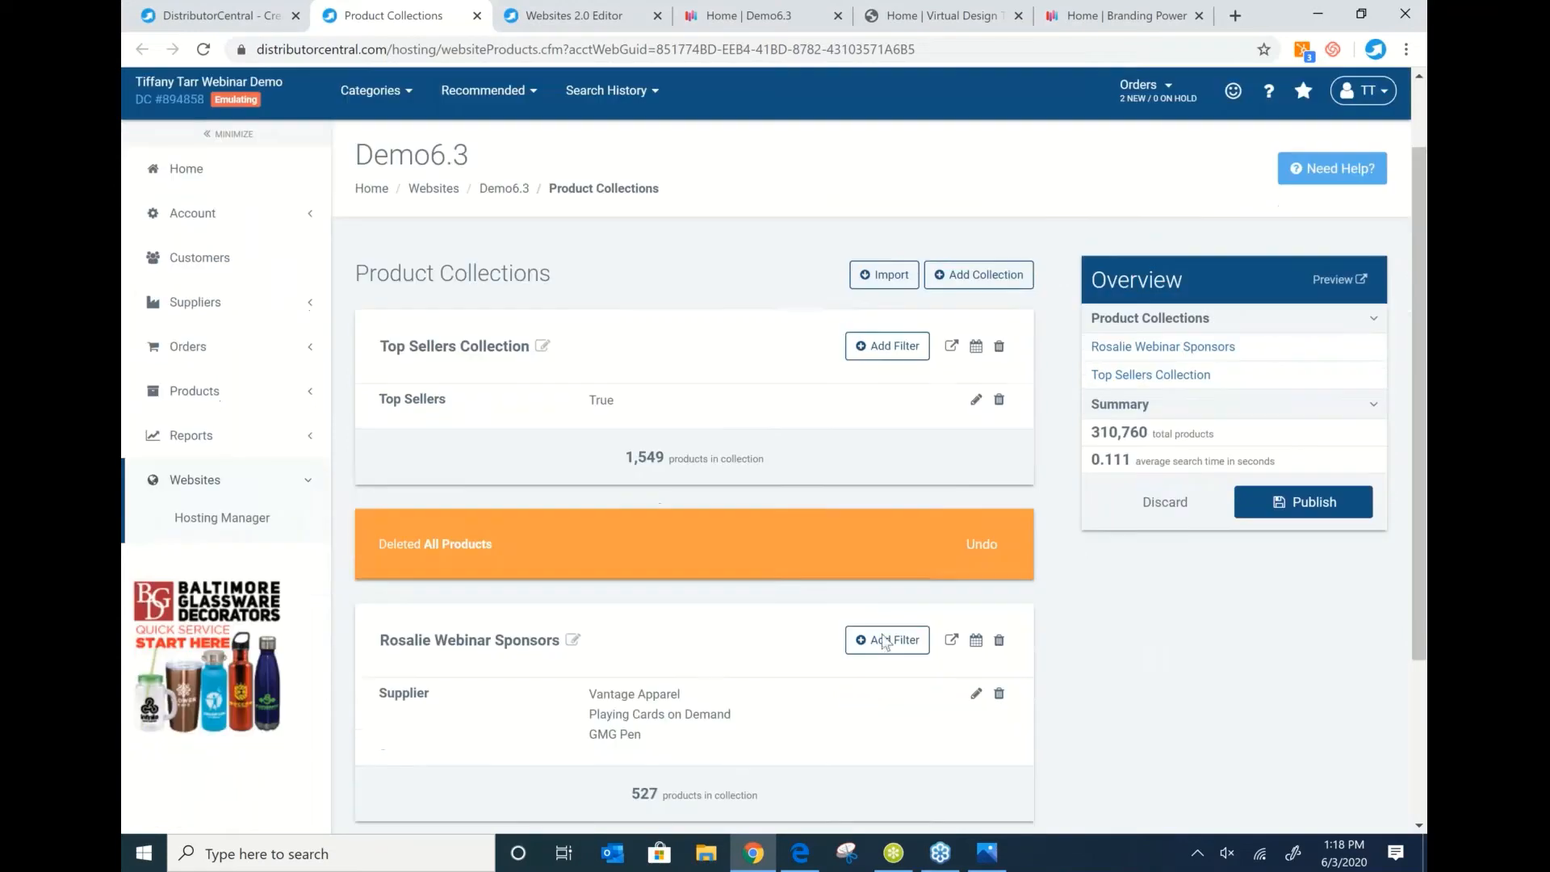
pyautogui.click(997, 642)
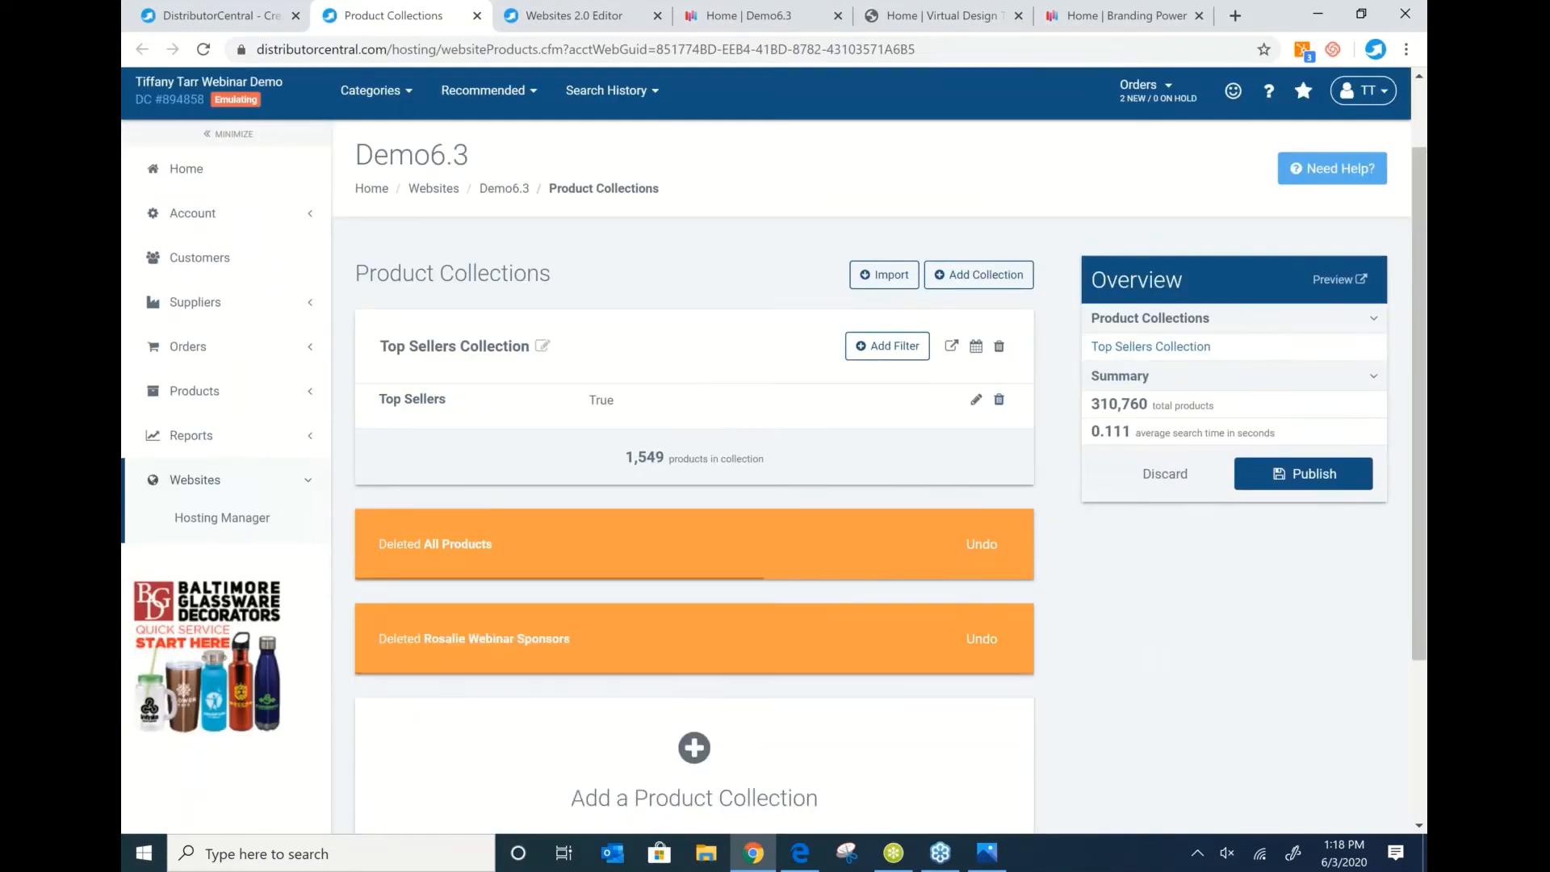
# Create an empty New Collection and bring up its list of filters.
pyautogui.click(974, 275)
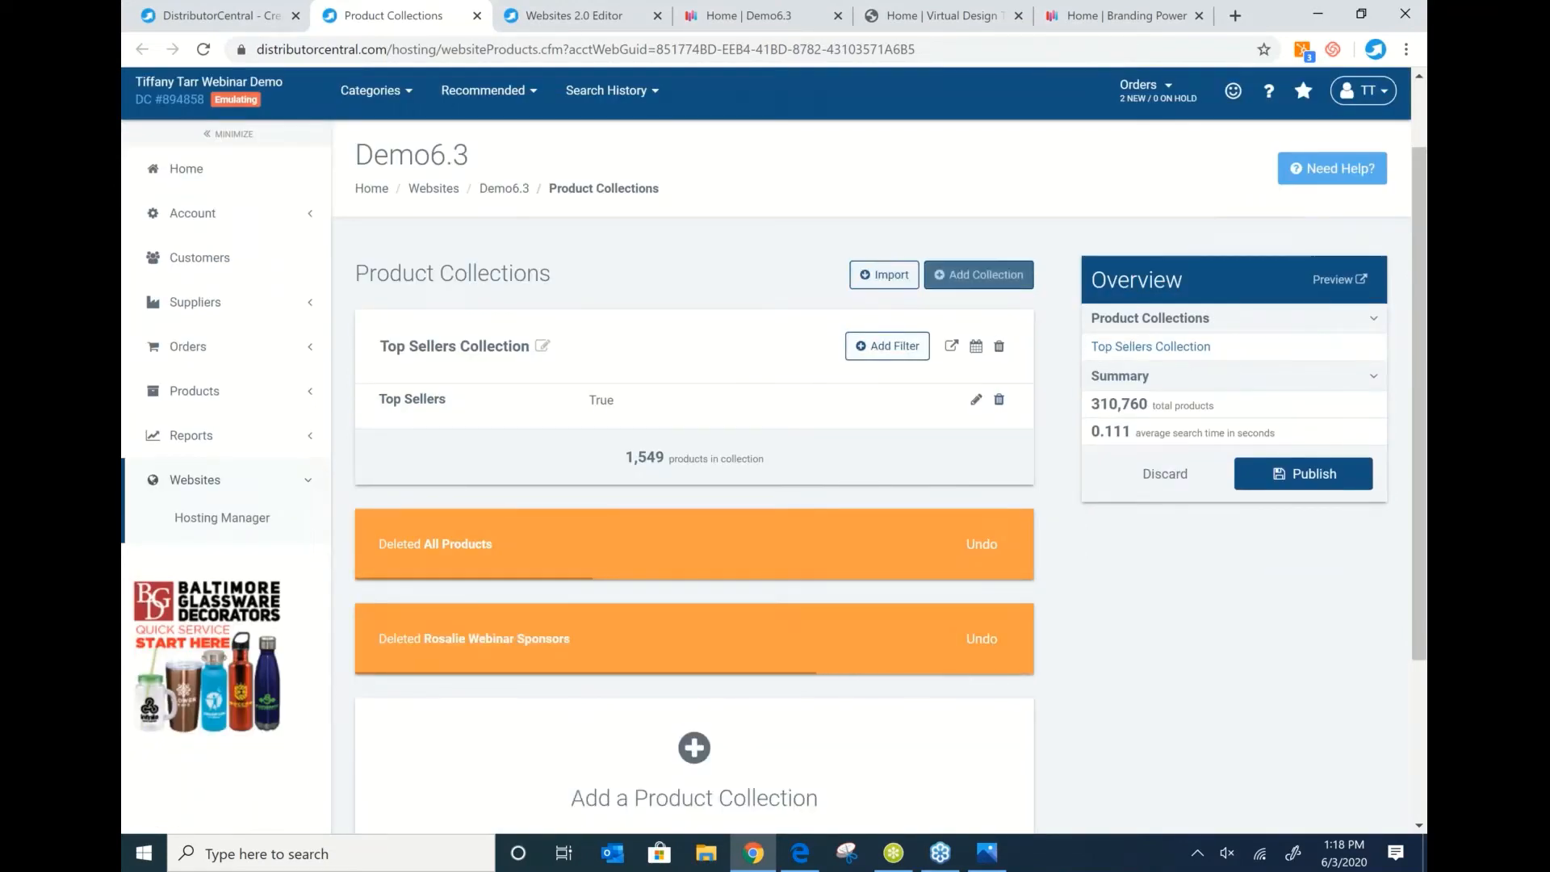
pyautogui.click(978, 275)
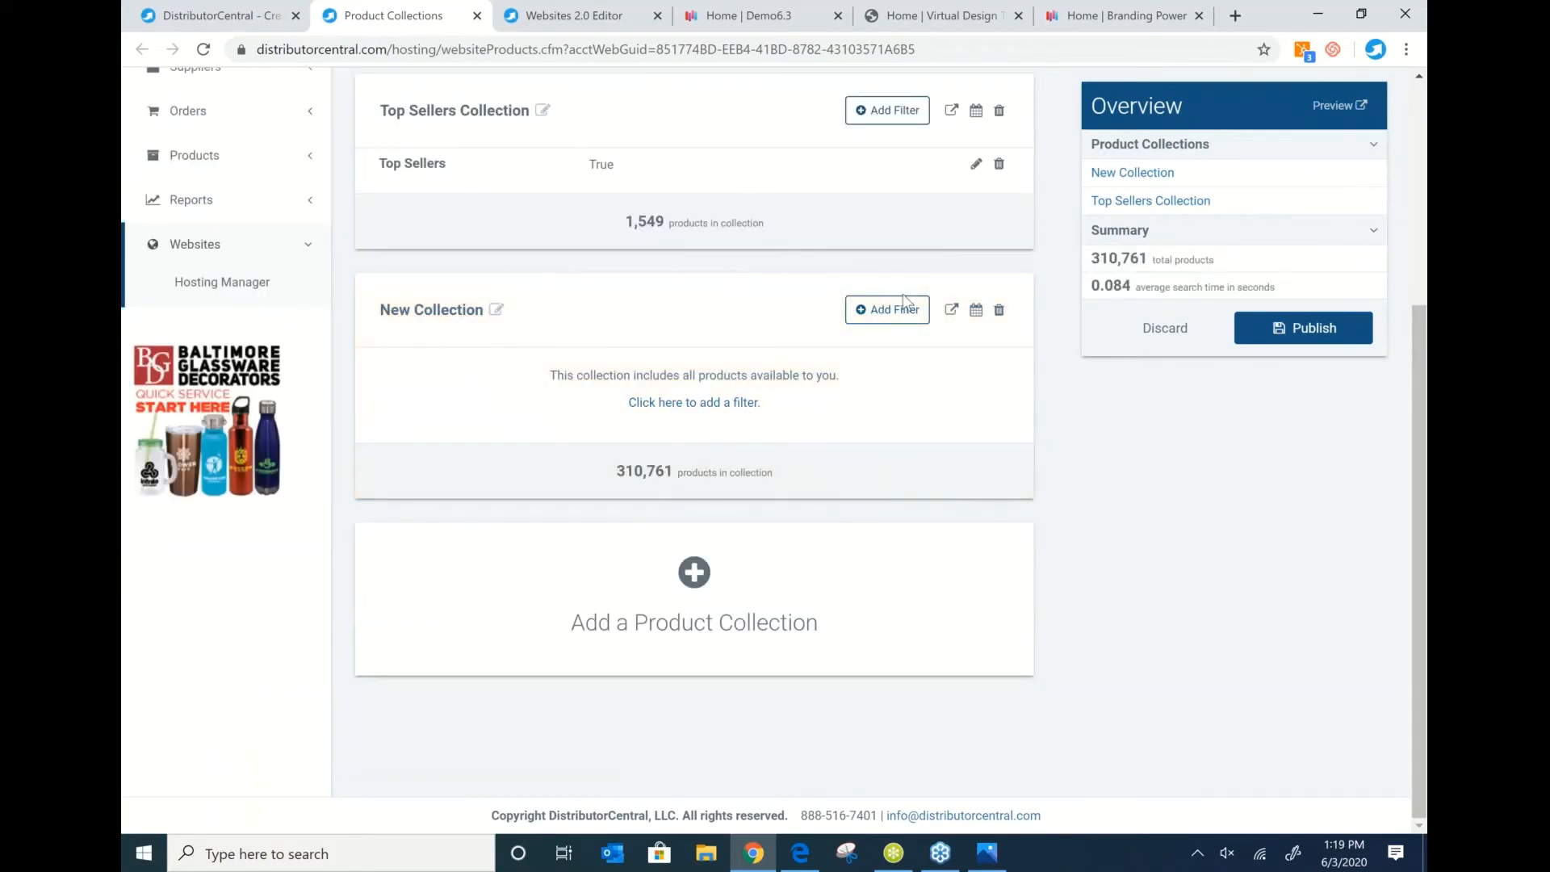
pyautogui.click(894, 318)
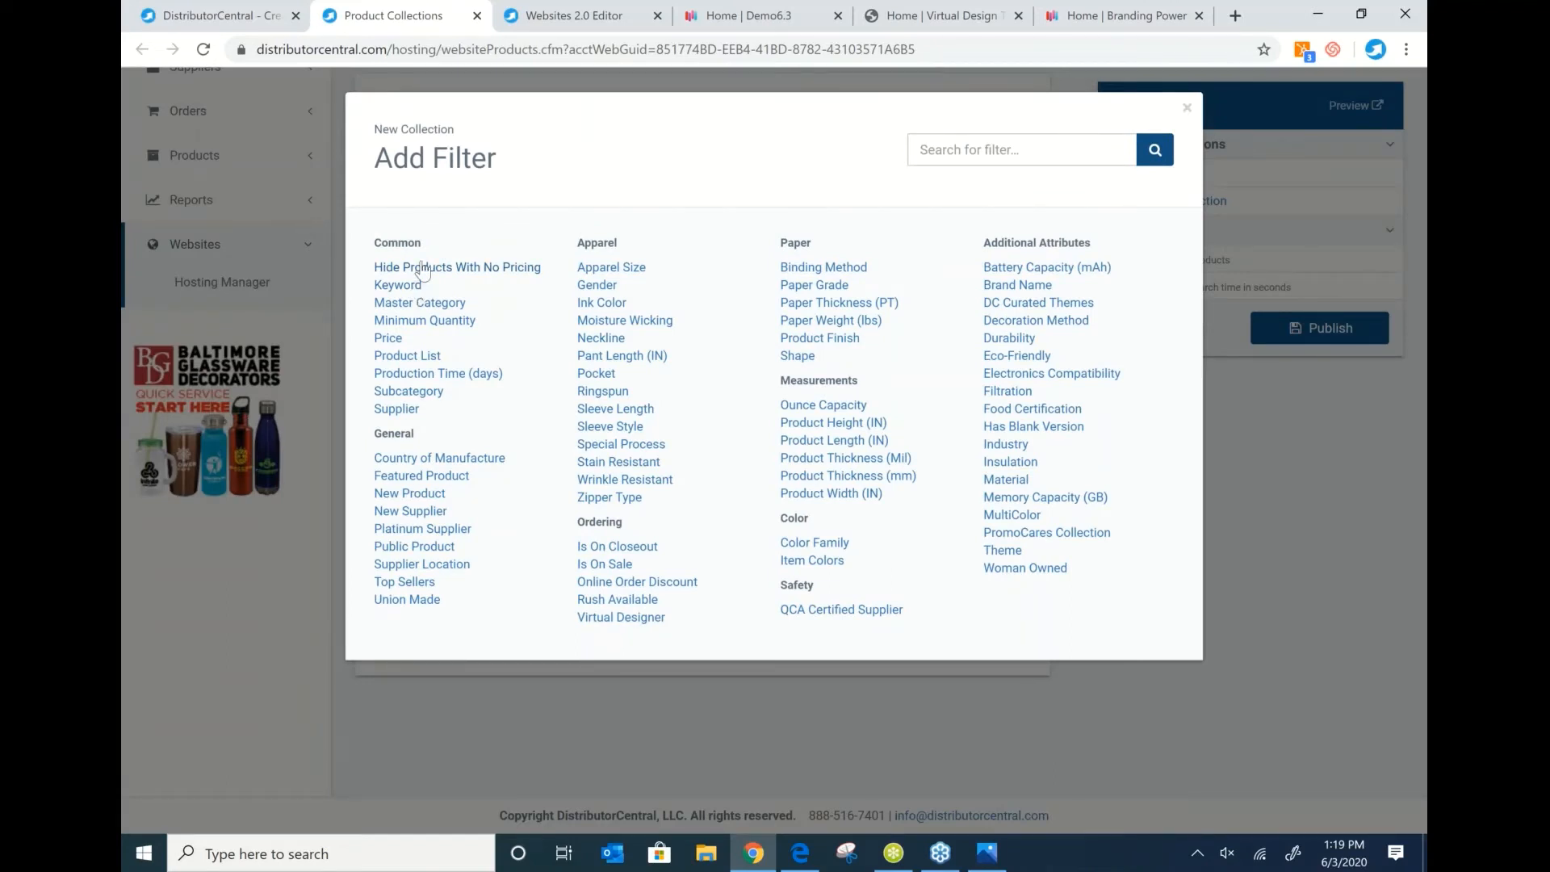
# Filter the New Collection by supplier, selecting Goldstar and Hit Promotional Products.
pyautogui.click(401, 409)
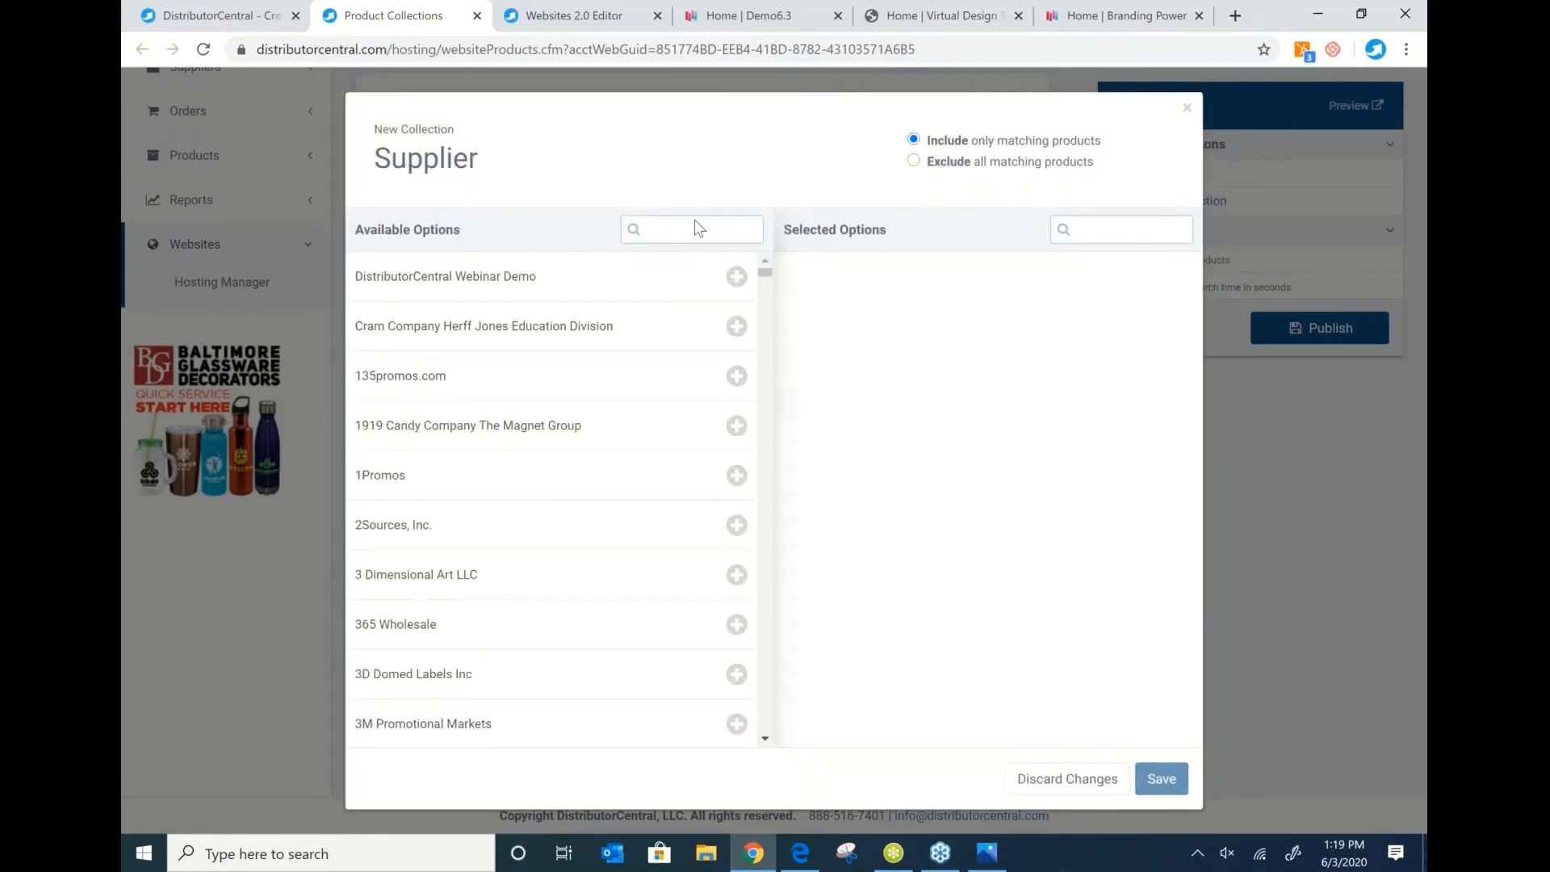
pyautogui.click(675, 230)
pyautogui.write('golds')
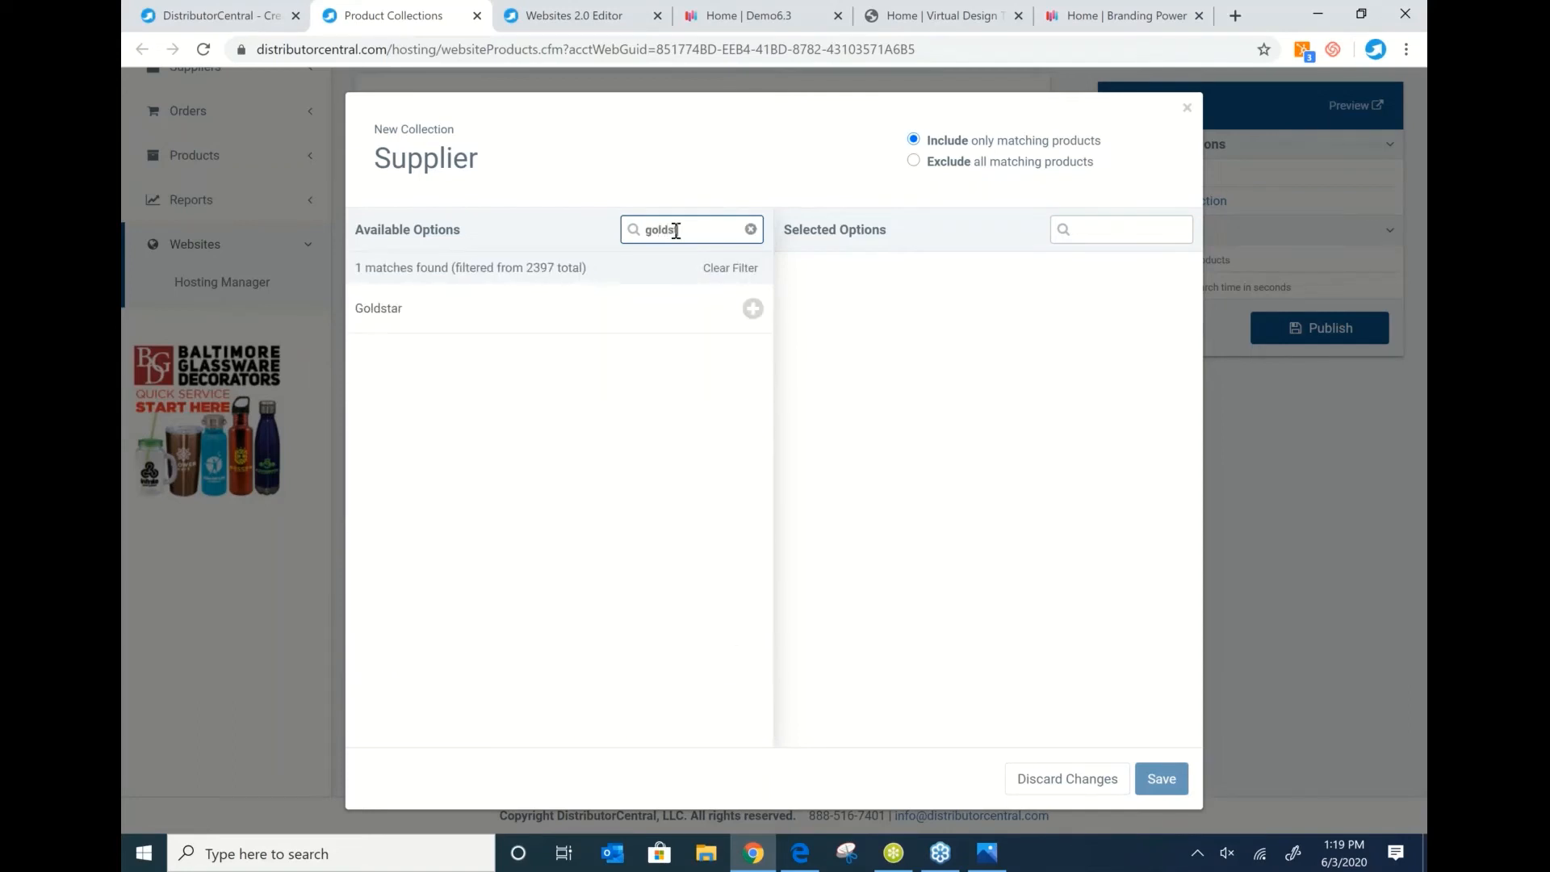
pyautogui.write('t')
pyautogui.click(365, 317)
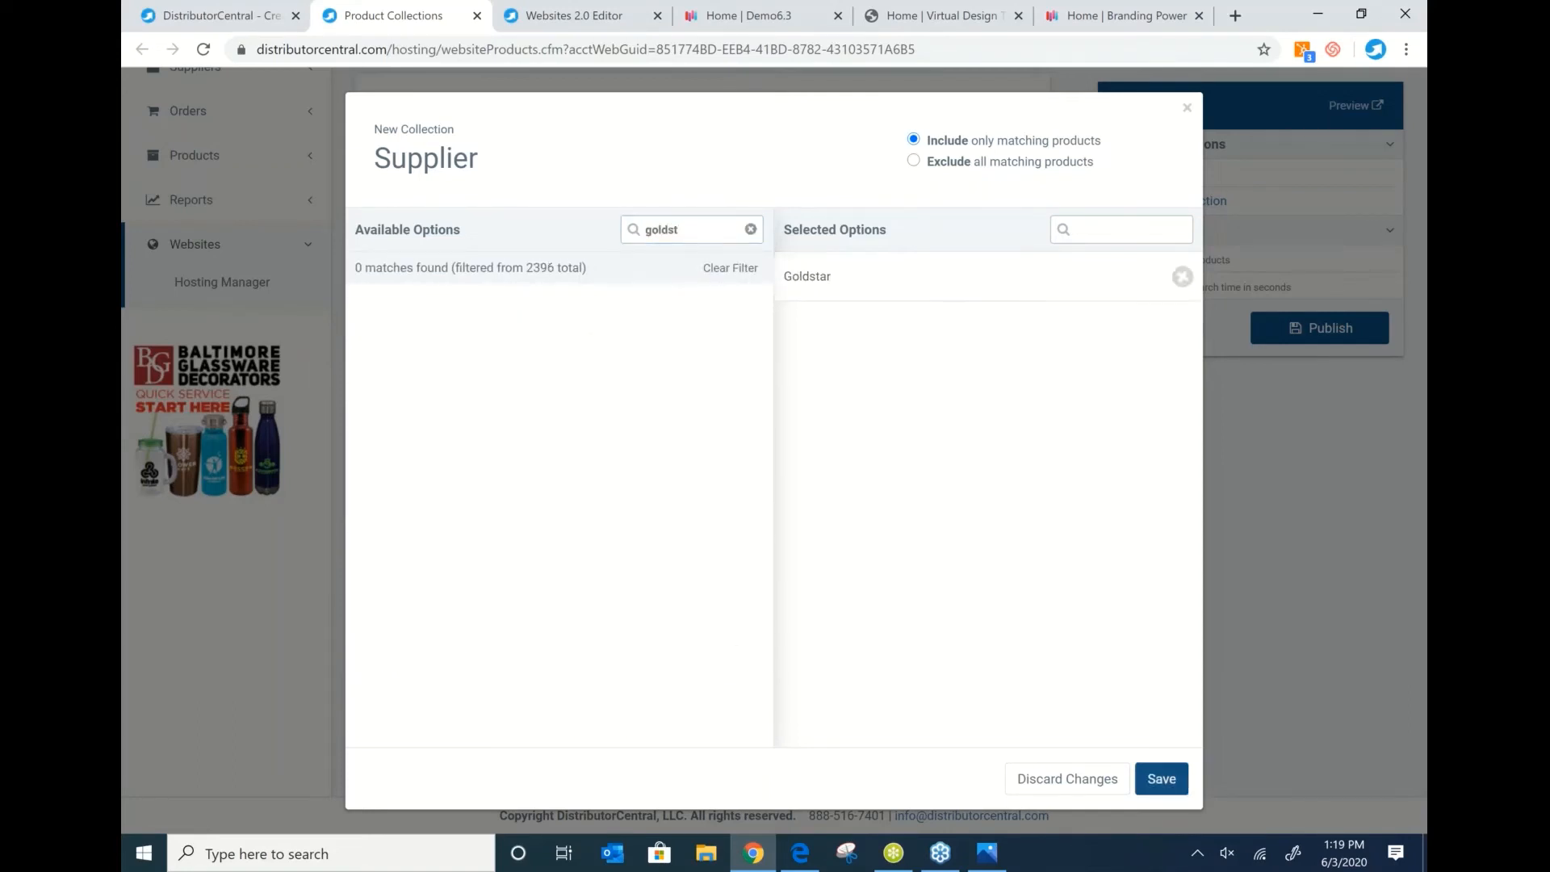
pyautogui.doubleClick(703, 234)
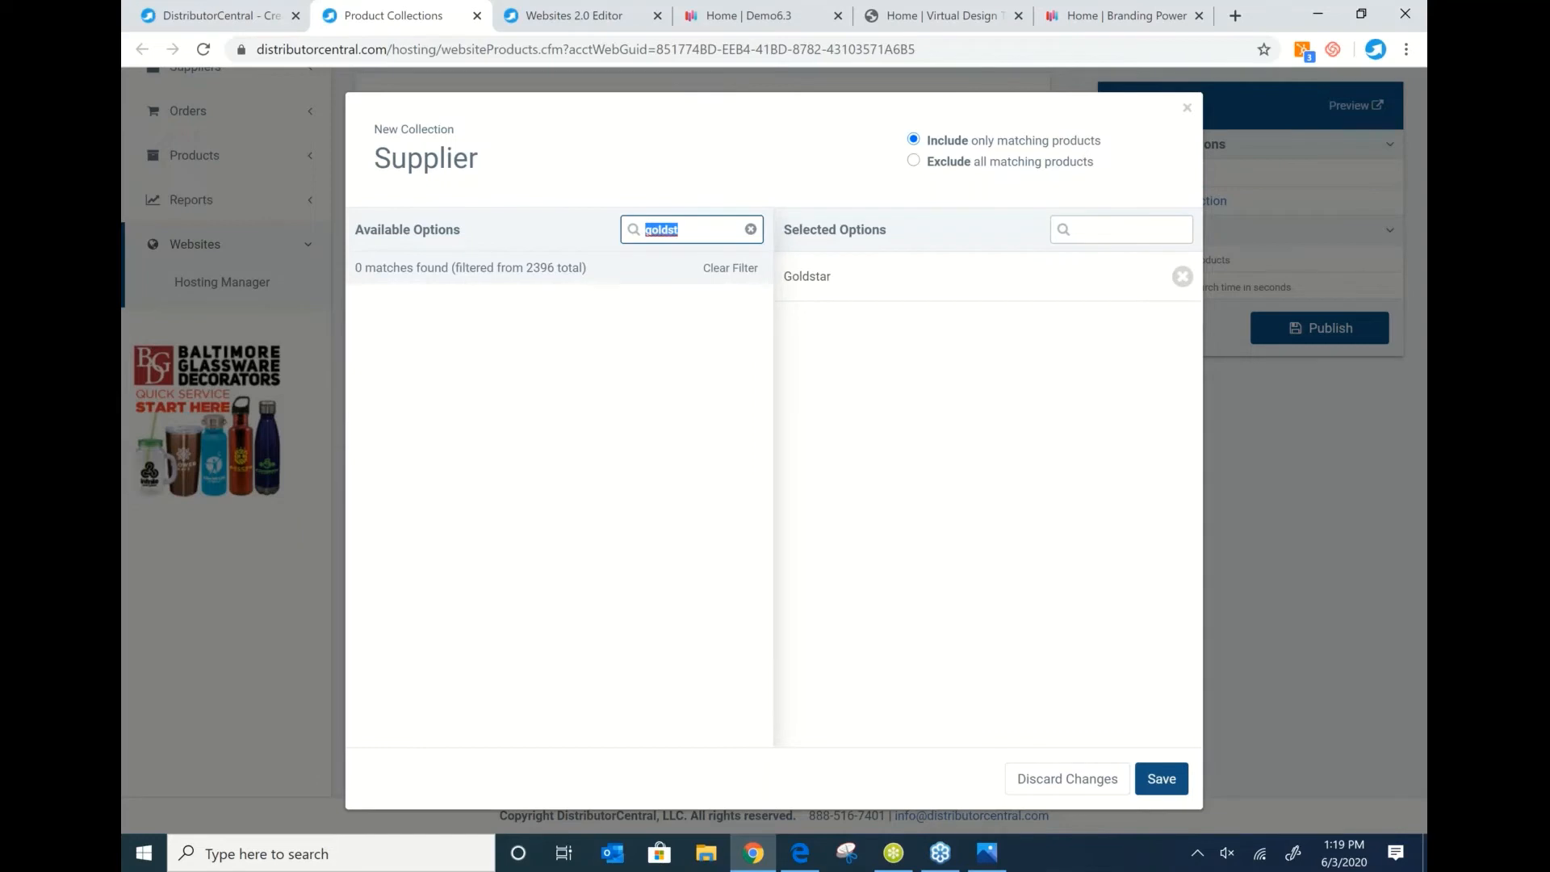
pyautogui.write('Hit')
pyautogui.click(501, 313)
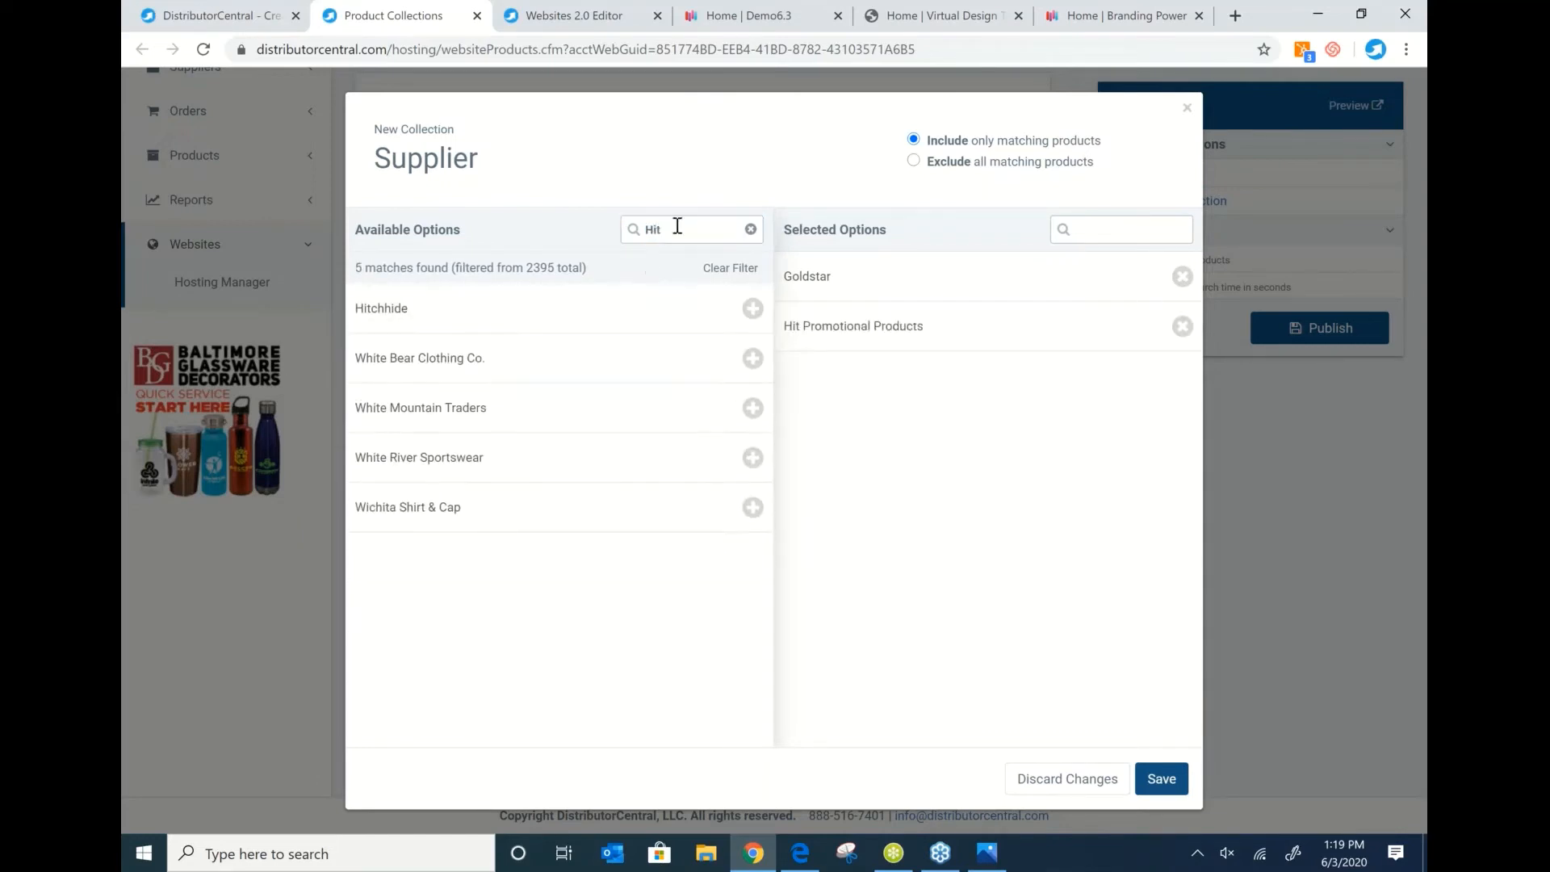
# Add Leed's / Leeds to the selected suppliers and save the supplier filter.
pyautogui.doubleClick(678, 227)
pyautogui.write('Led')
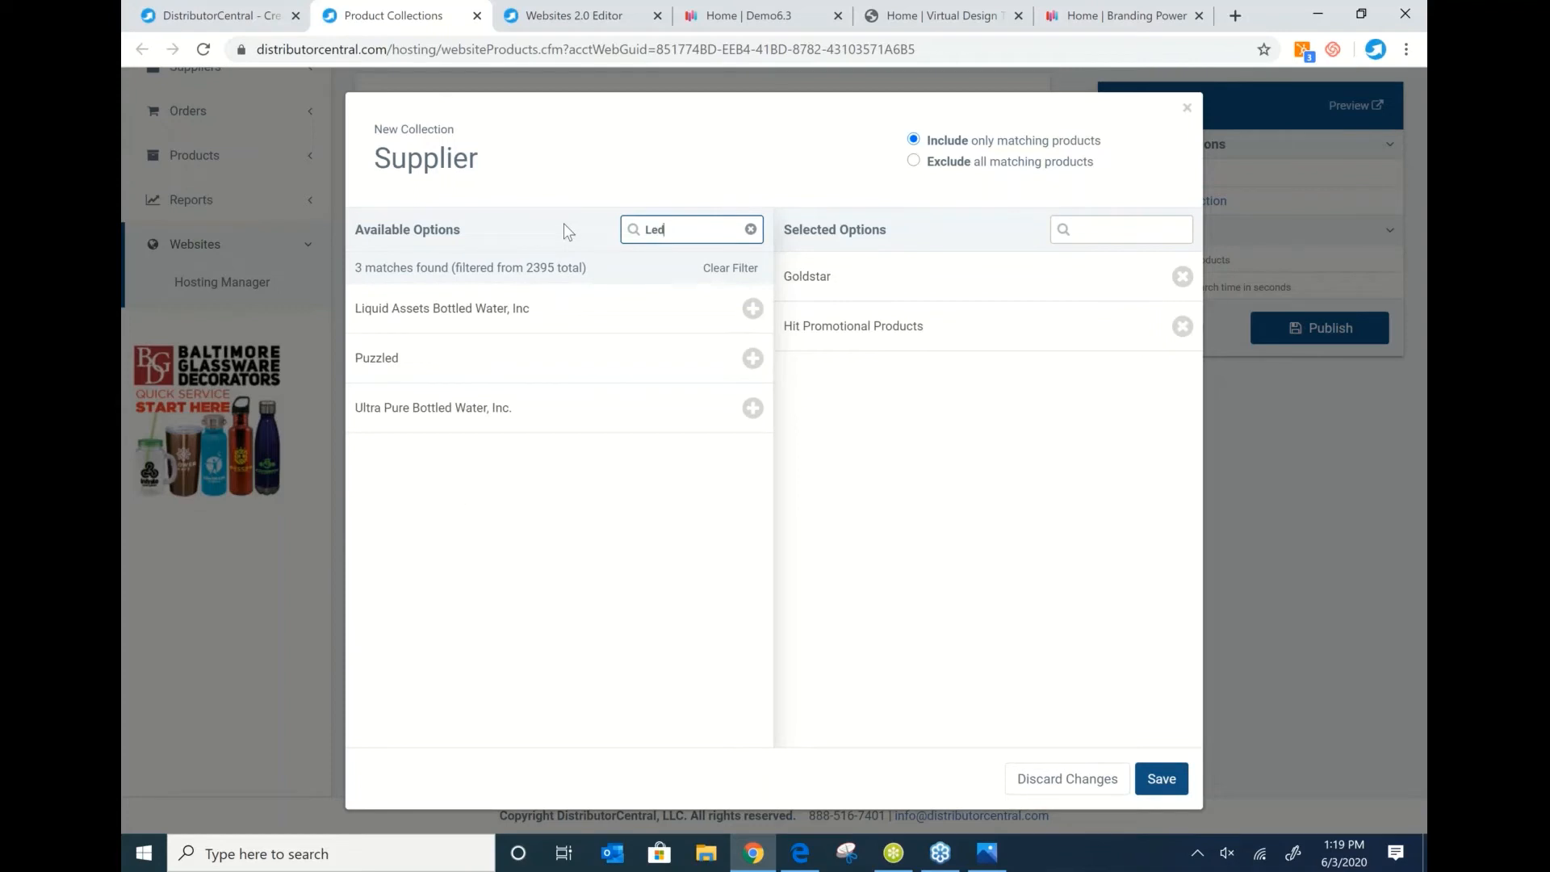
pyautogui.press('BackSpace')
pyautogui.press('BackSpace')
pyautogui.write('eed')
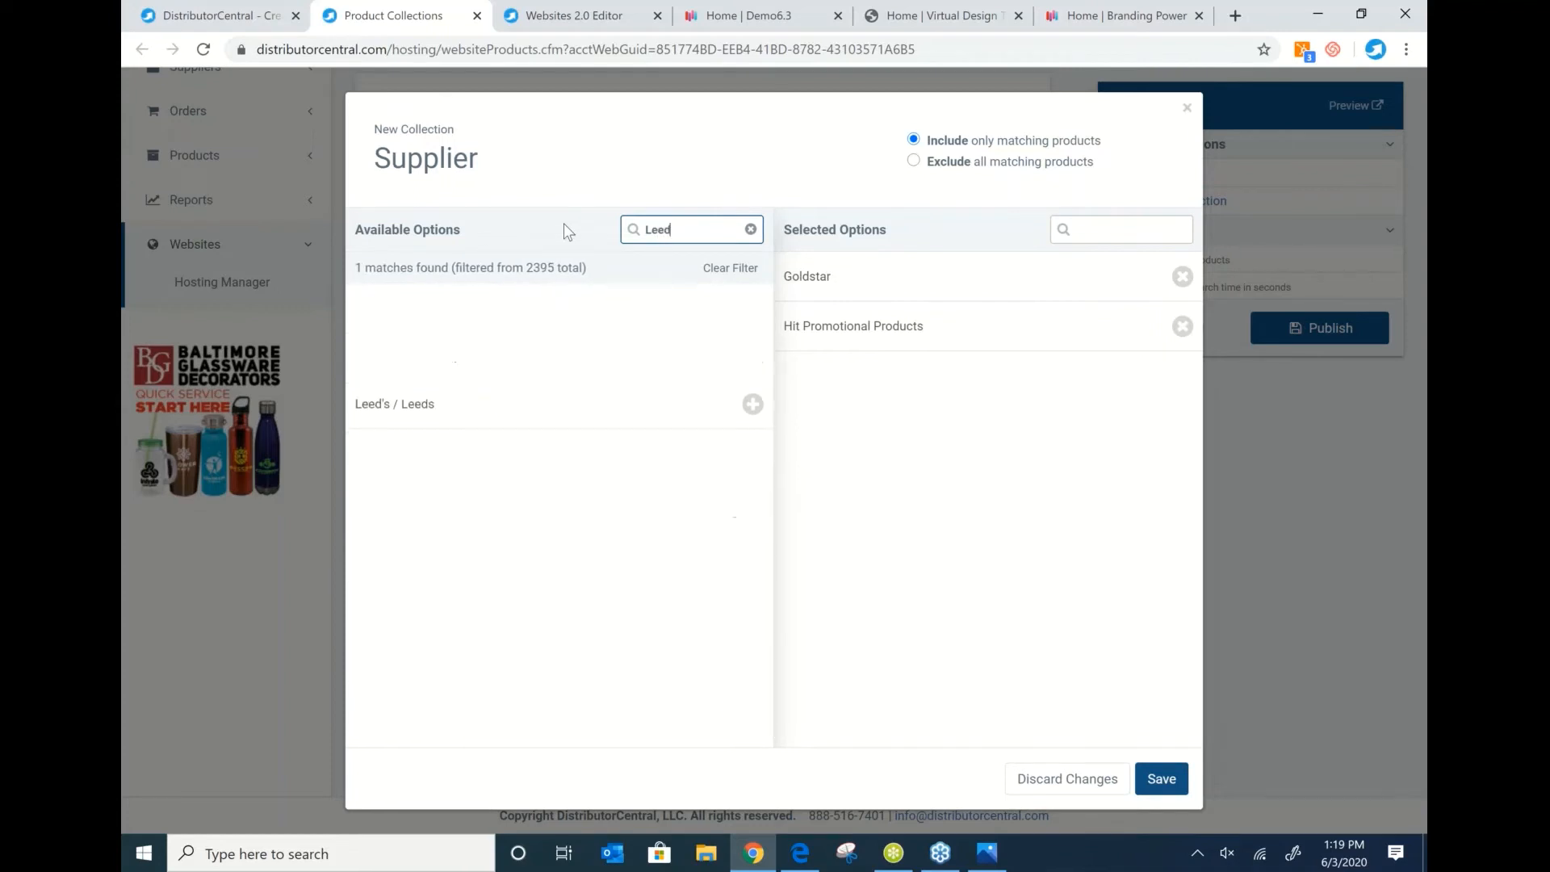
pyautogui.click(393, 311)
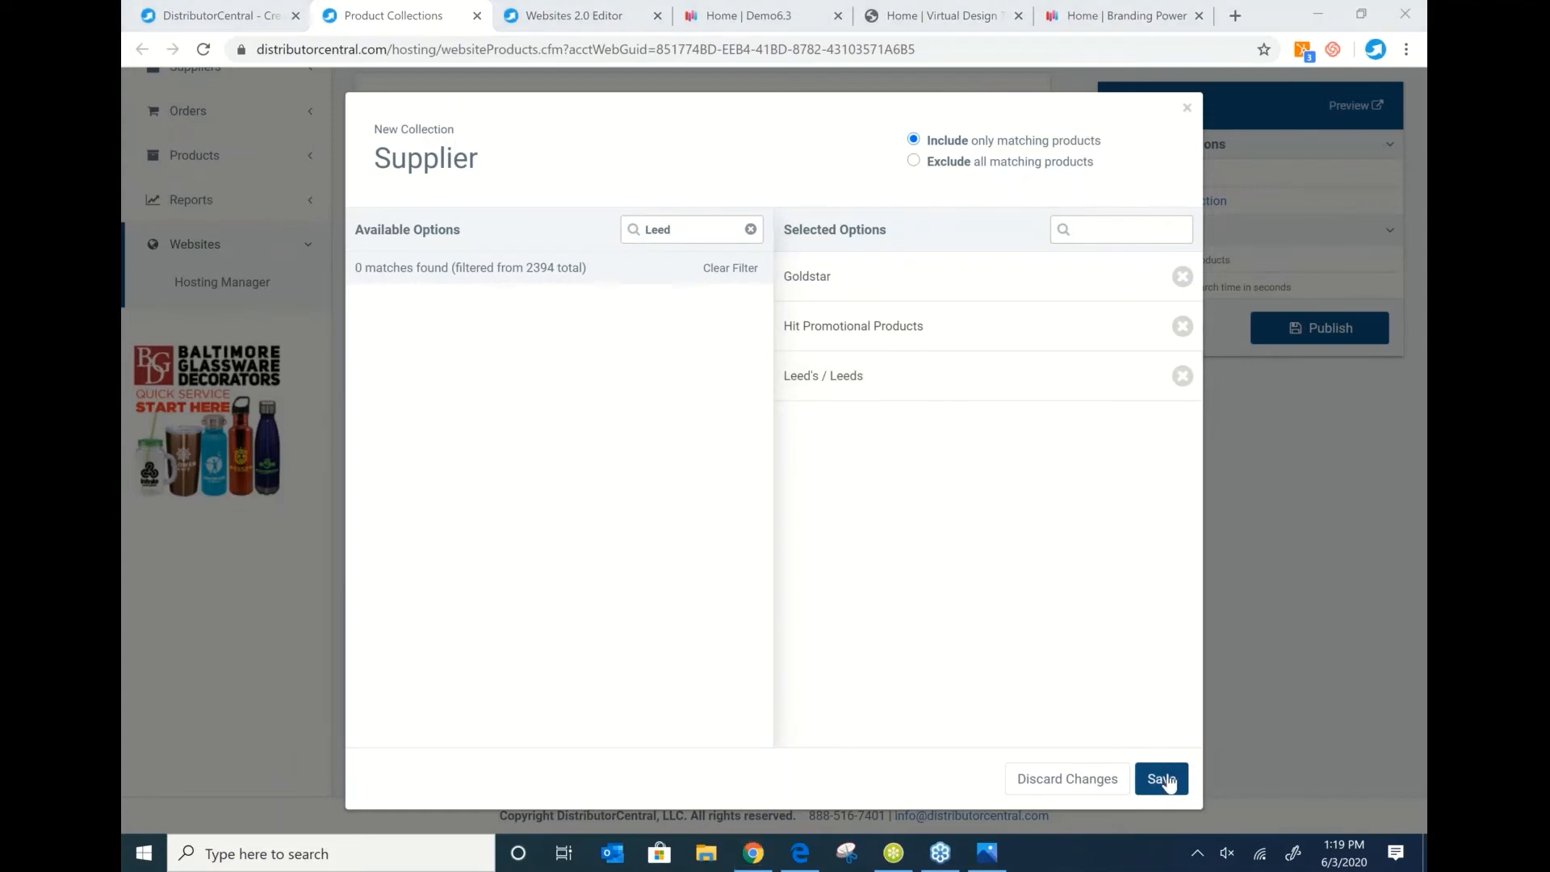
pyautogui.click(1167, 779)
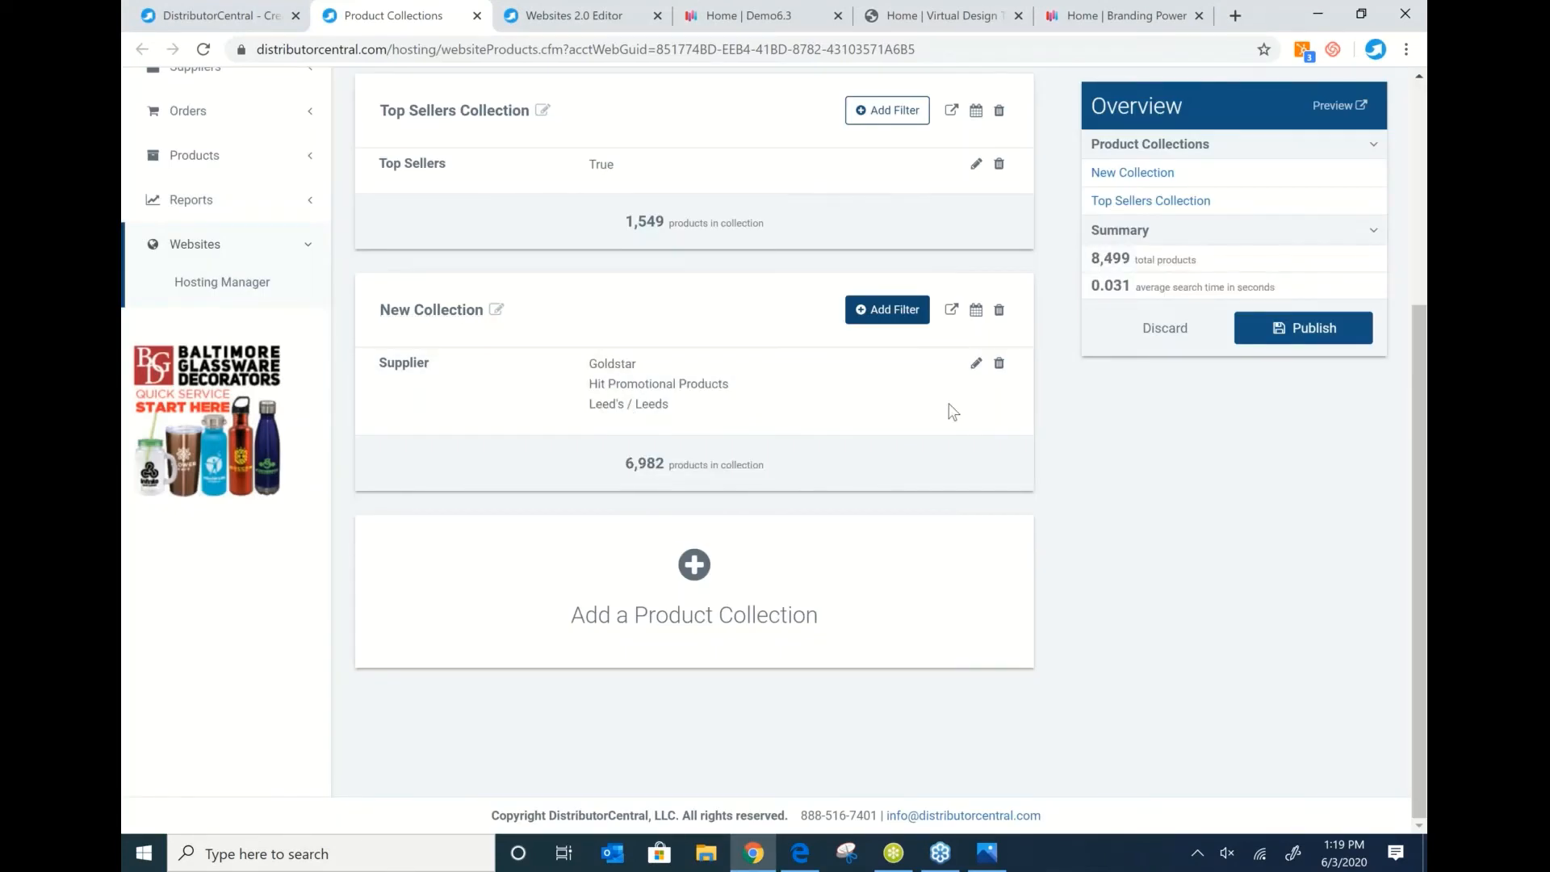
# Add a Price filter with a maximum of 5.00 to the New Collection and save it.
pyautogui.click(890, 311)
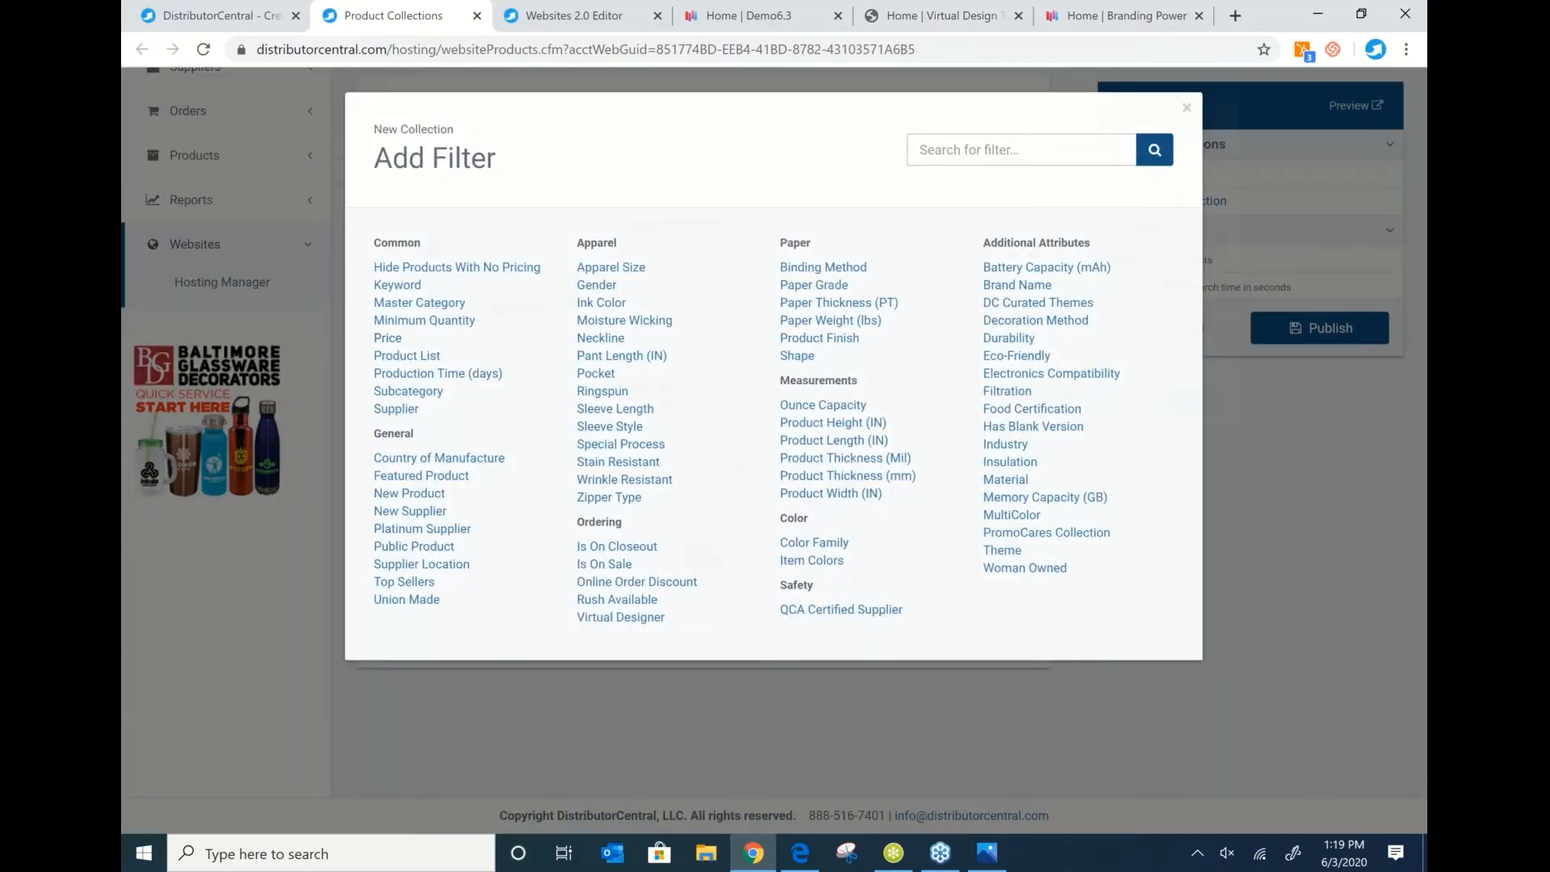
pyautogui.click(389, 339)
pyautogui.click(894, 278)
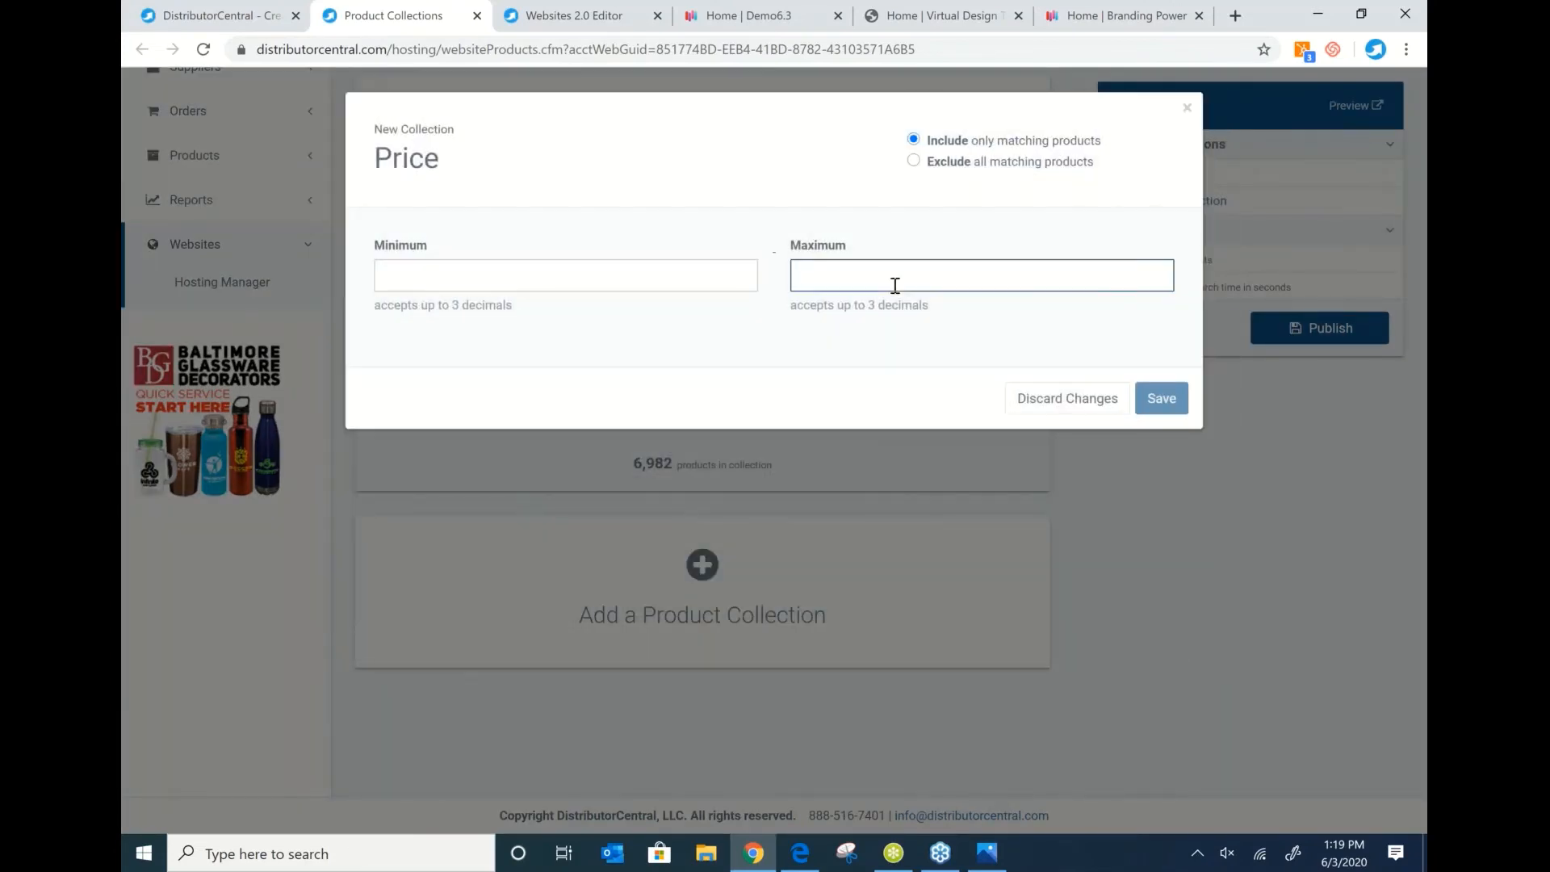
pyautogui.write('5.00')
pyautogui.click(869, 347)
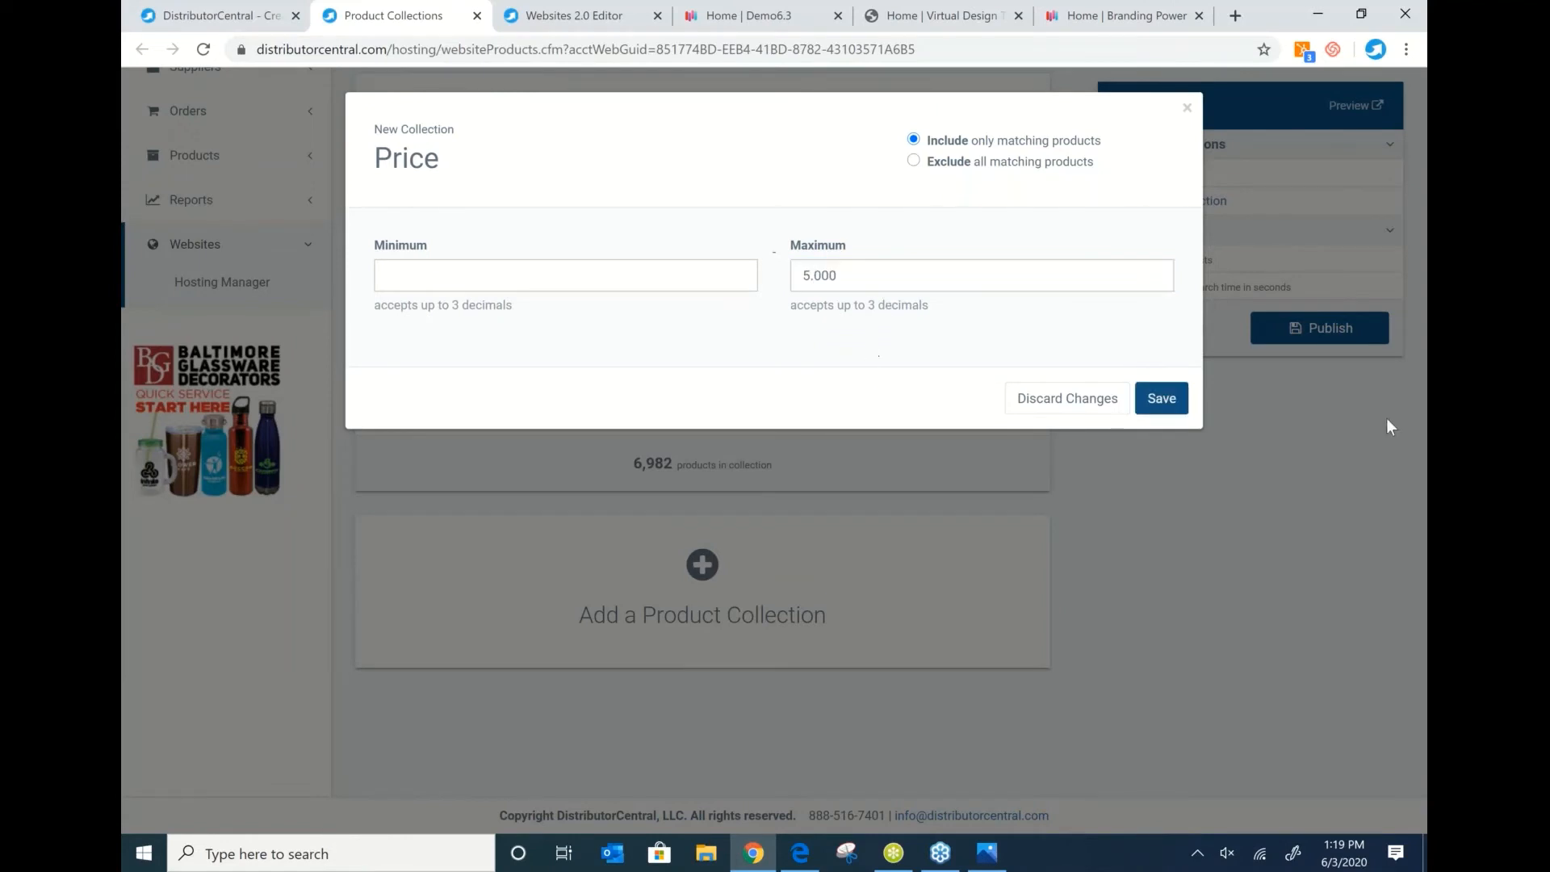
pyautogui.click(1162, 398)
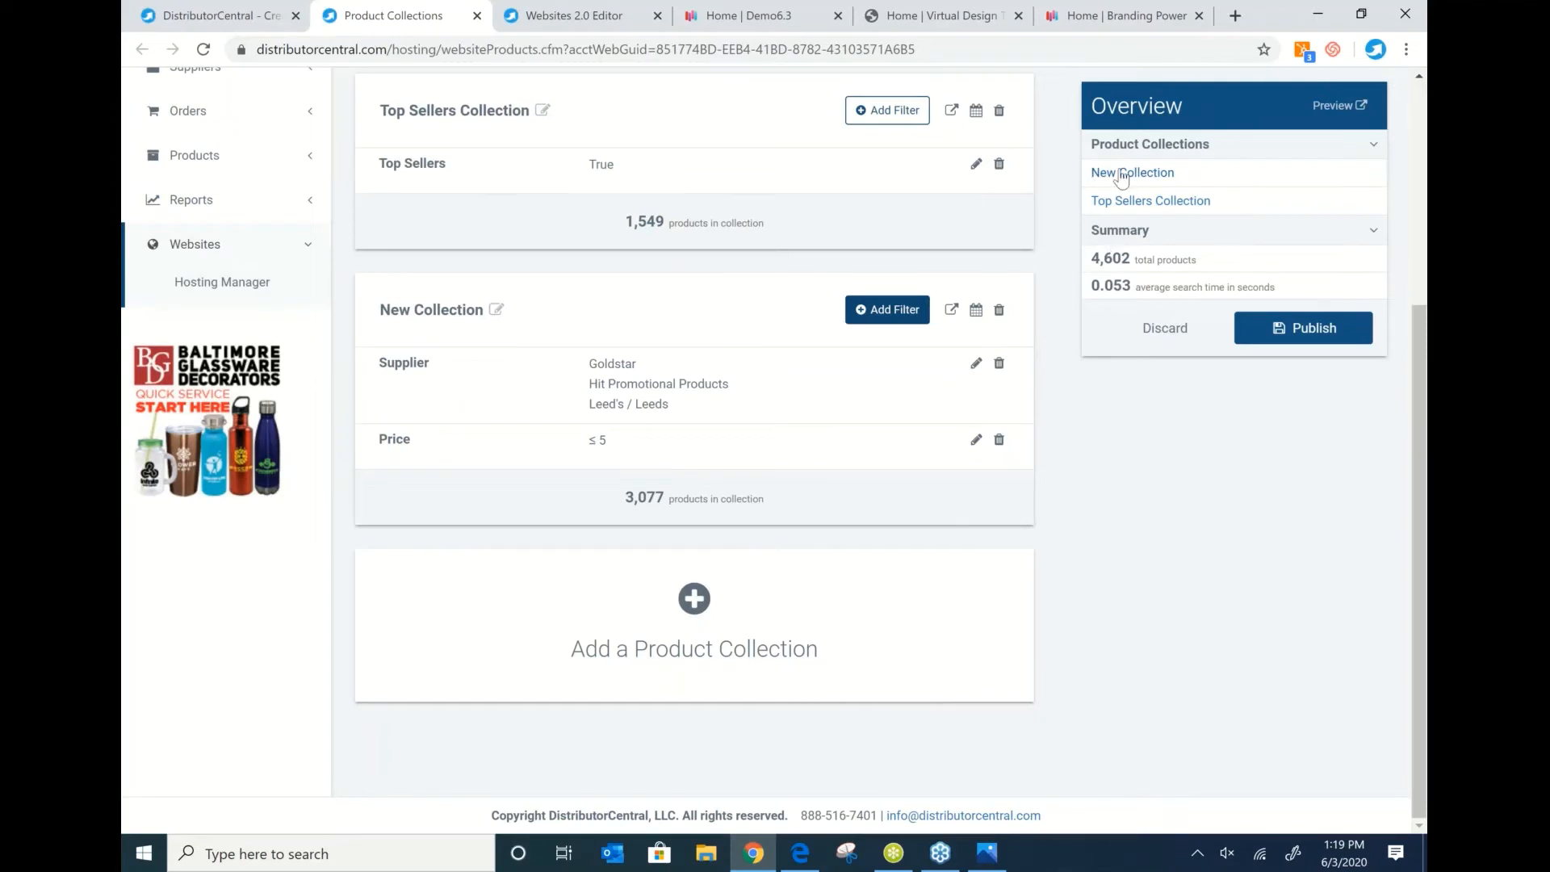
# Delete the Top Sellers Collection and publish all changes to the Demo6.3 site.
pyautogui.moveTo(1090, 258); pyautogui.dragTo(1138, 259)
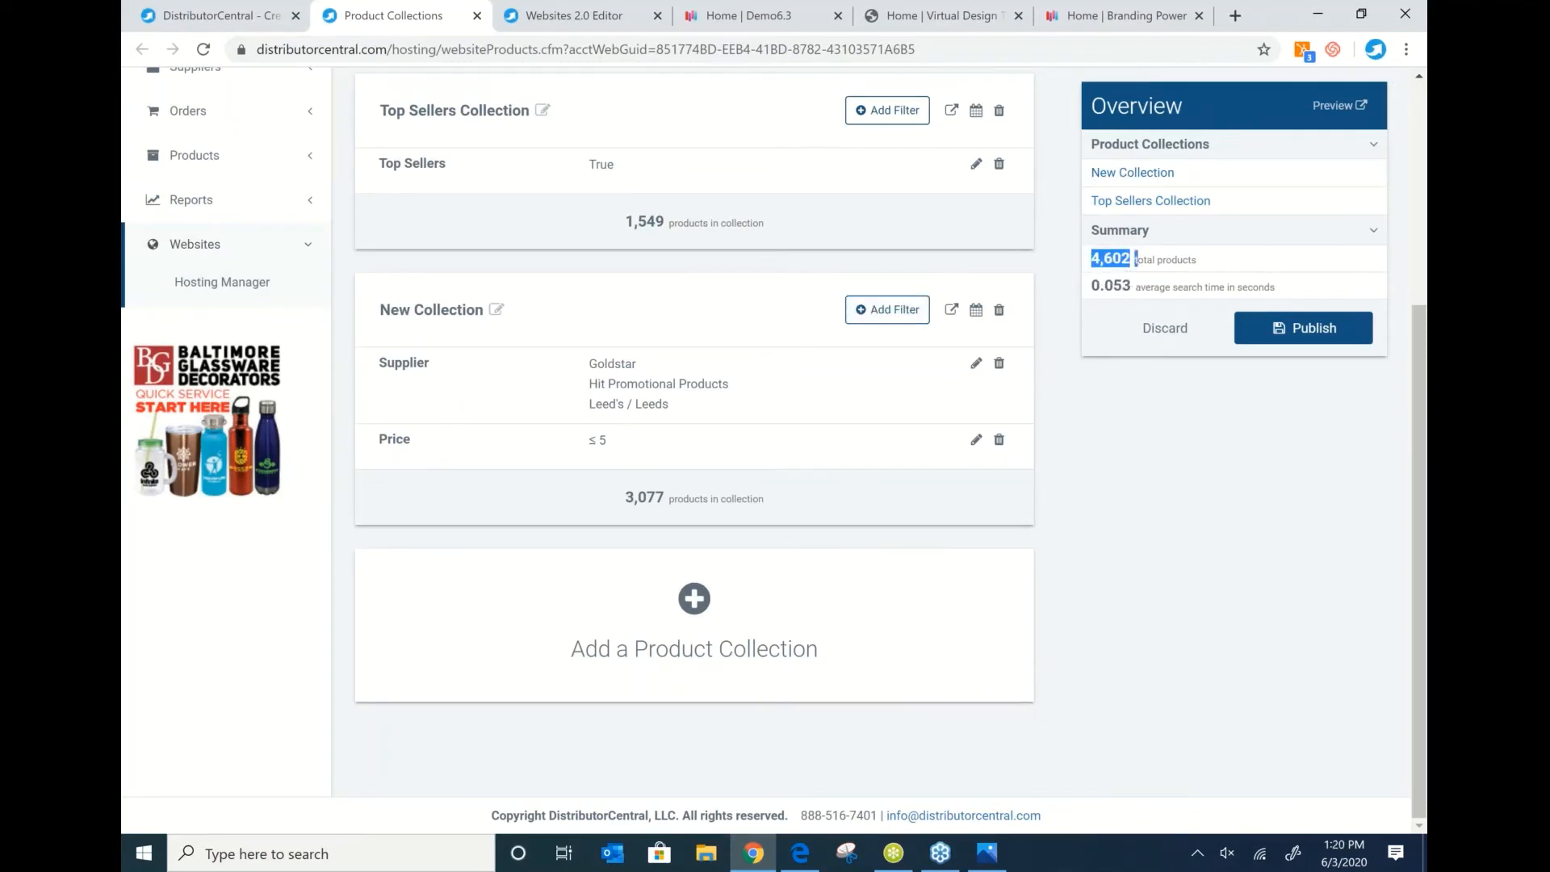
pyautogui.click(1102, 384)
pyautogui.scroll(2, 1049, 347)
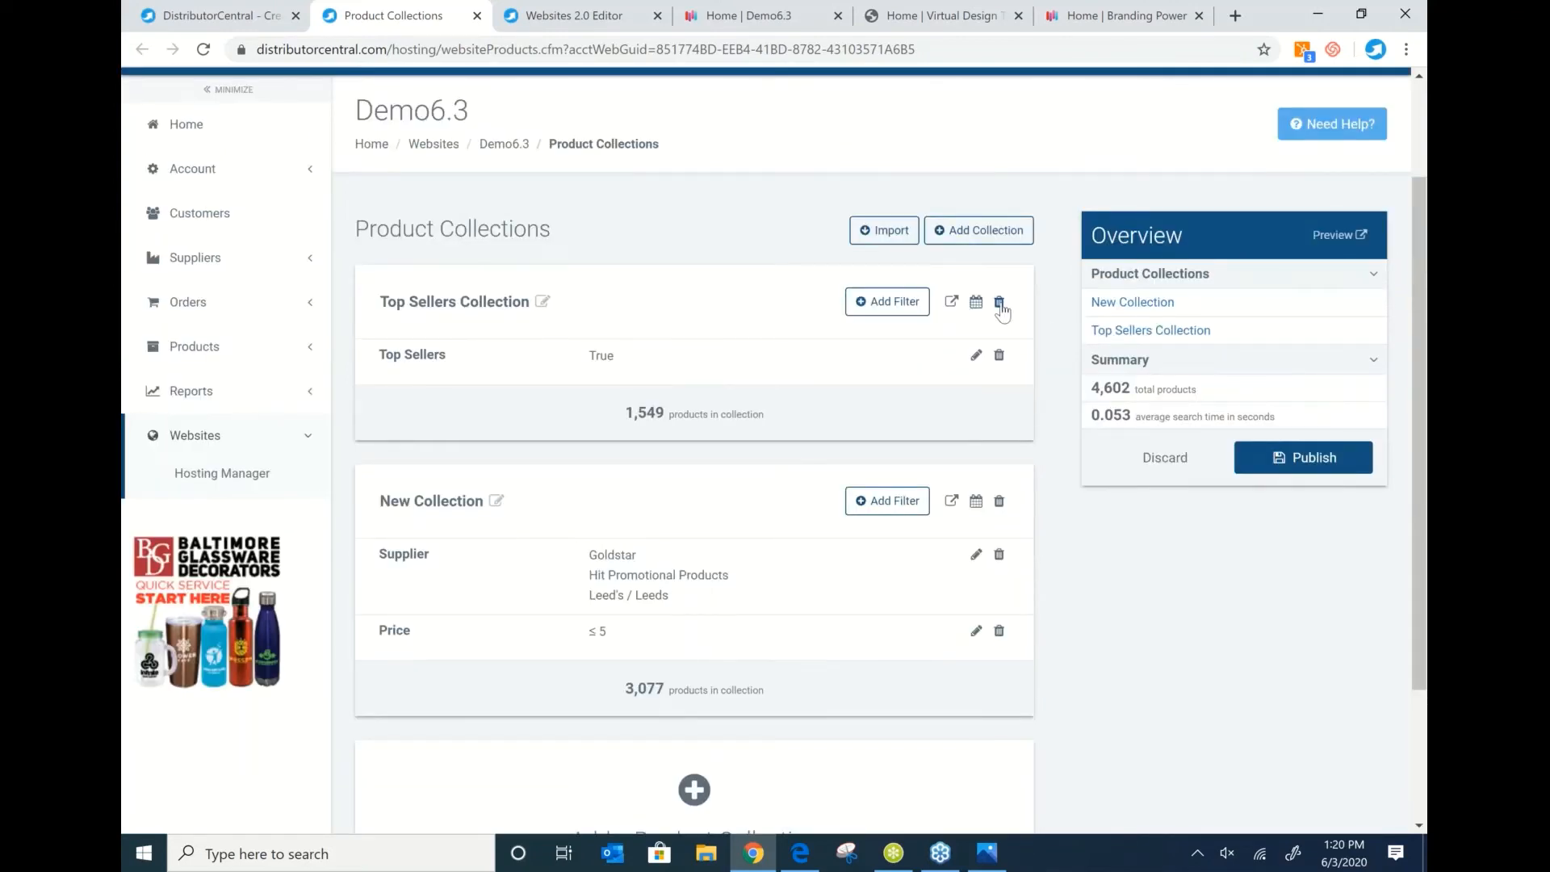
pyautogui.click(999, 303)
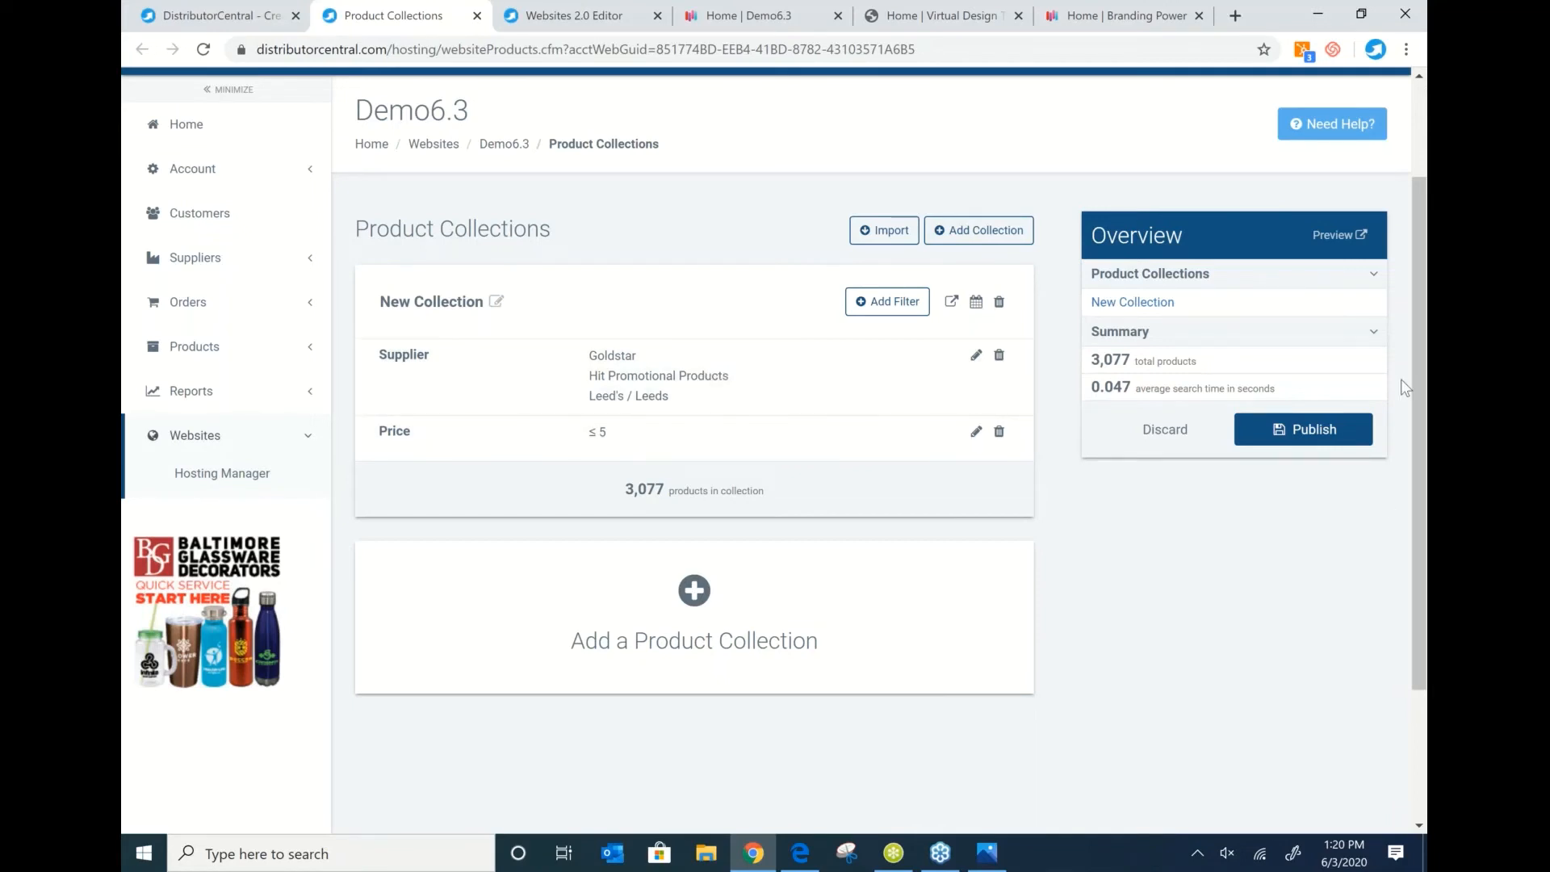
pyautogui.click(1310, 431)
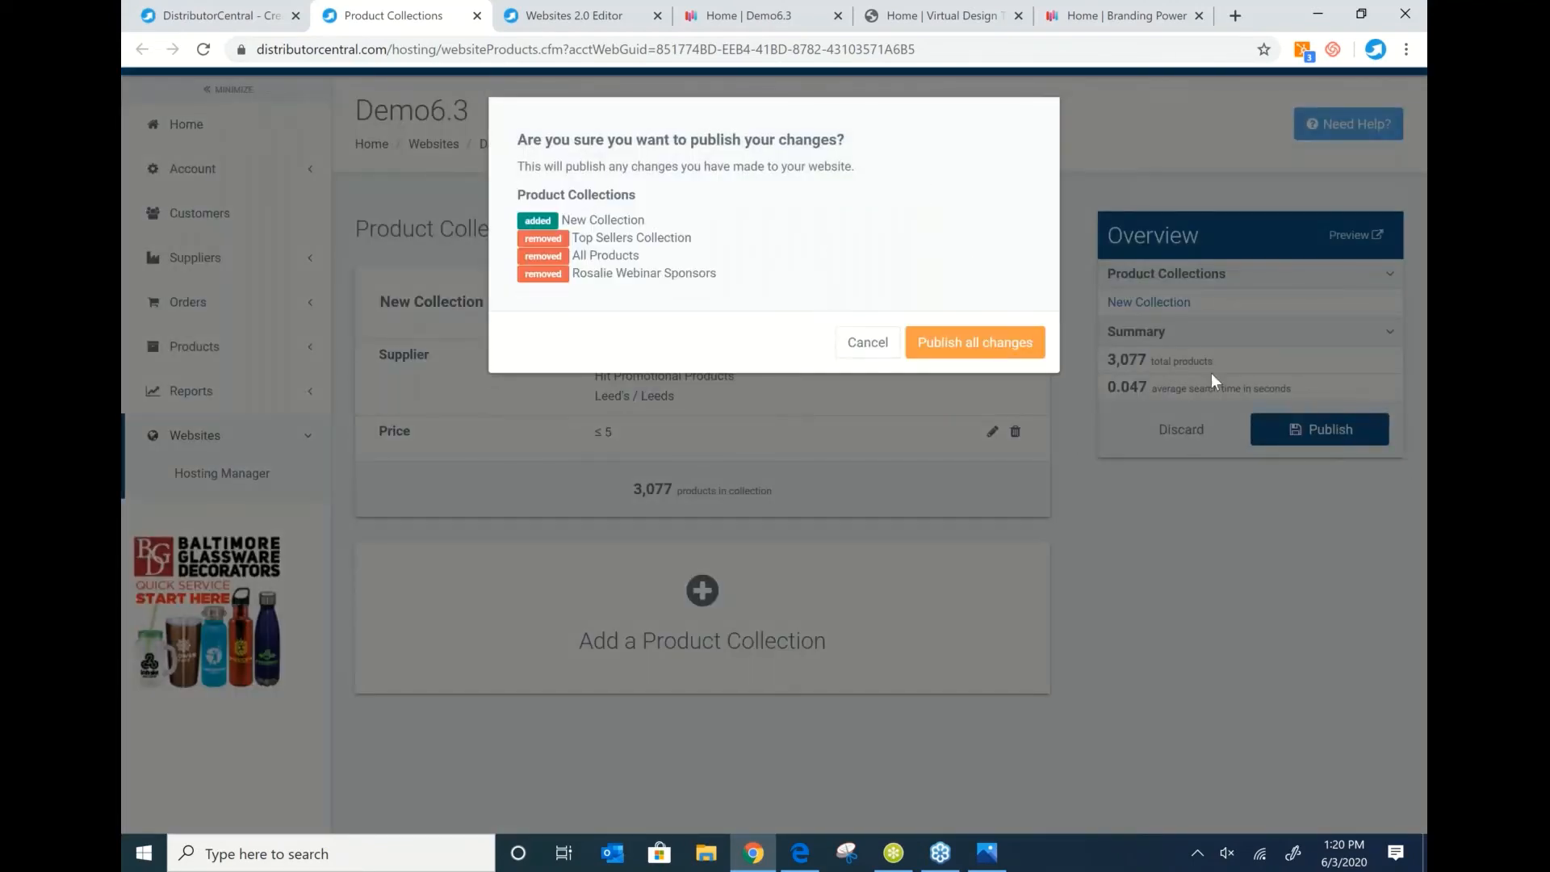
pyautogui.click(986, 347)
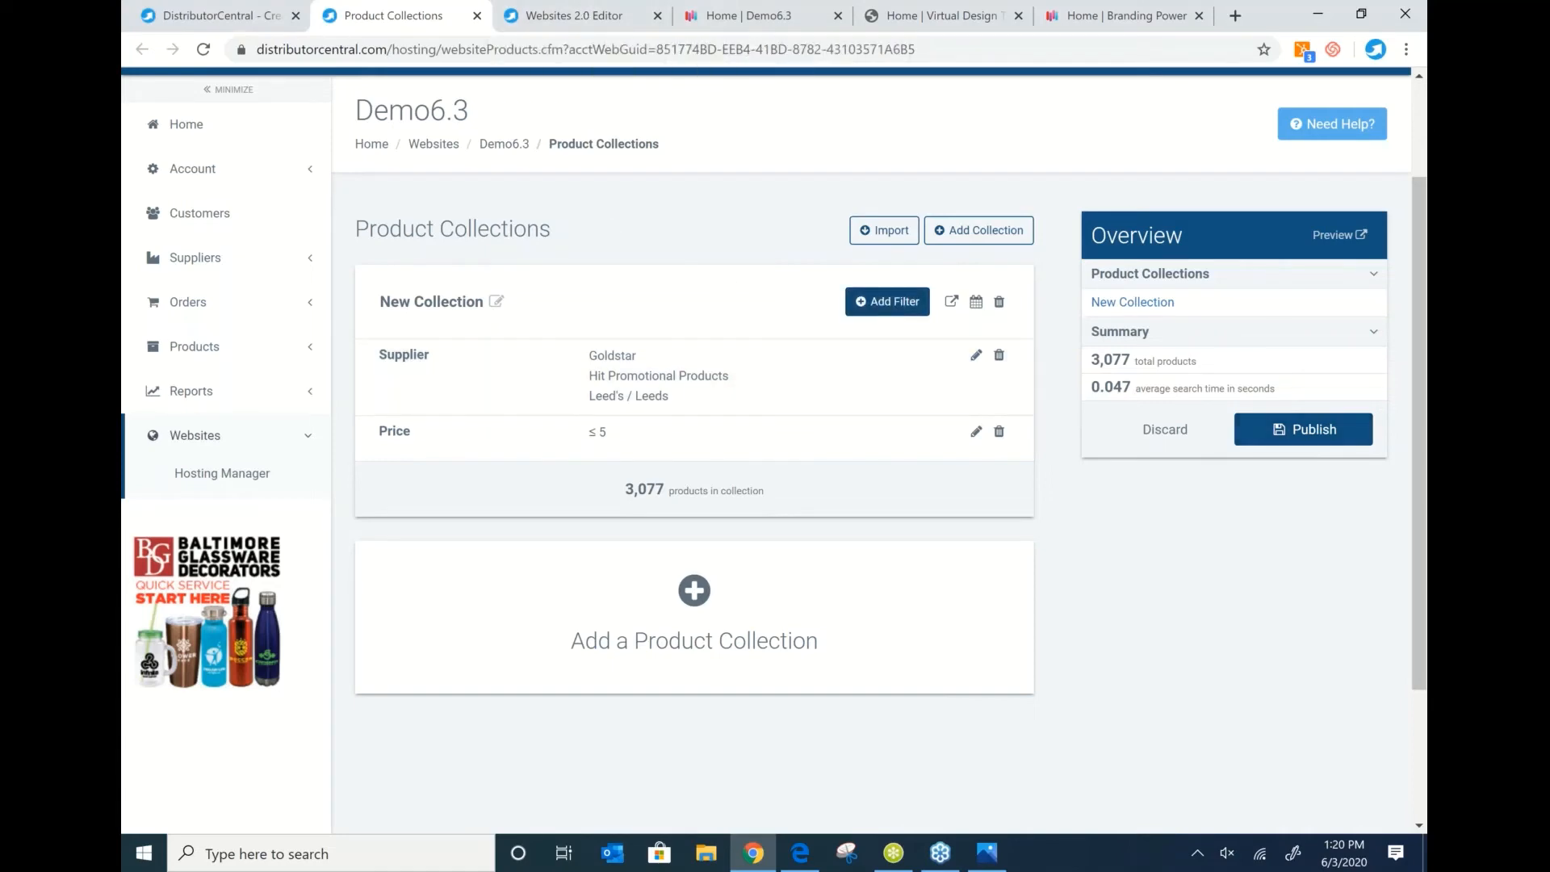
pyautogui.click(888, 302)
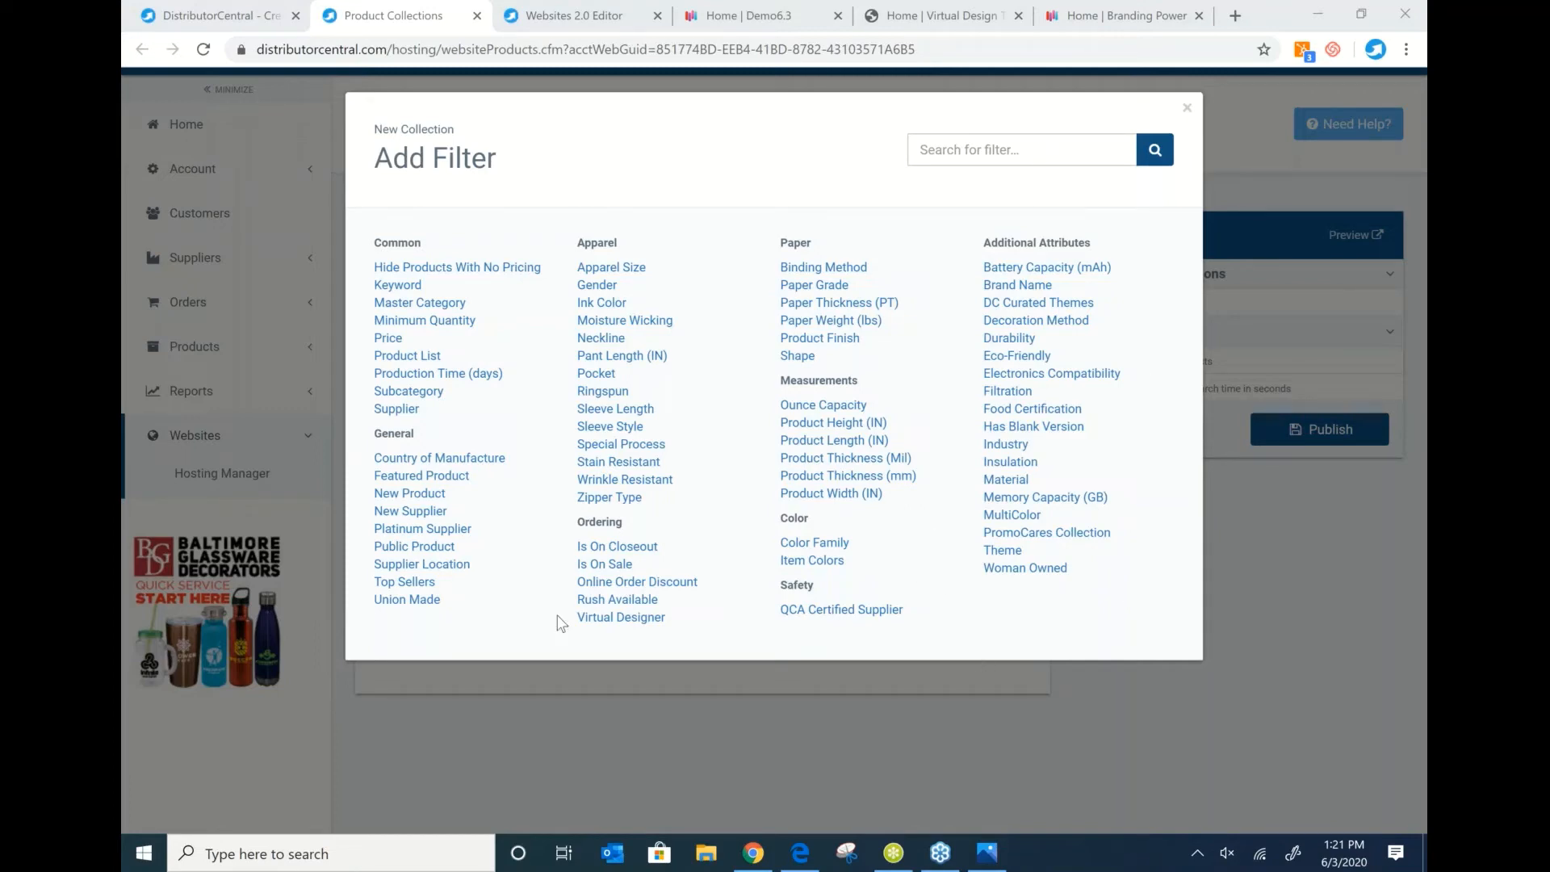
pyautogui.click(711, 781)
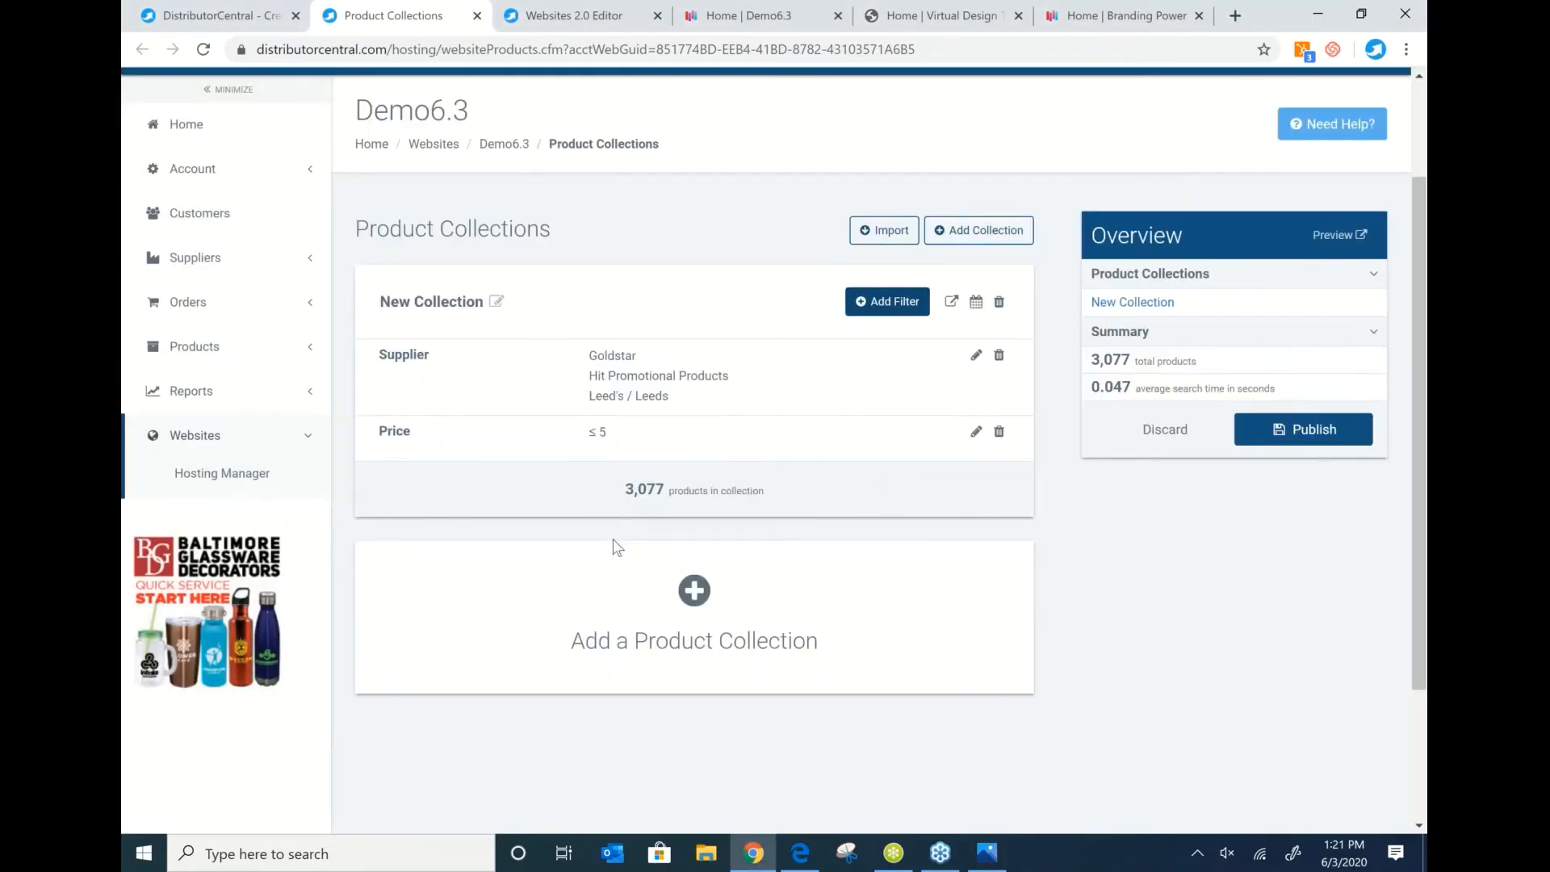
# Scroll to the bottom of the collections page, then switch to the Home | Demo6.3 storefront.
pyautogui.scroll(-3, 614, 541)
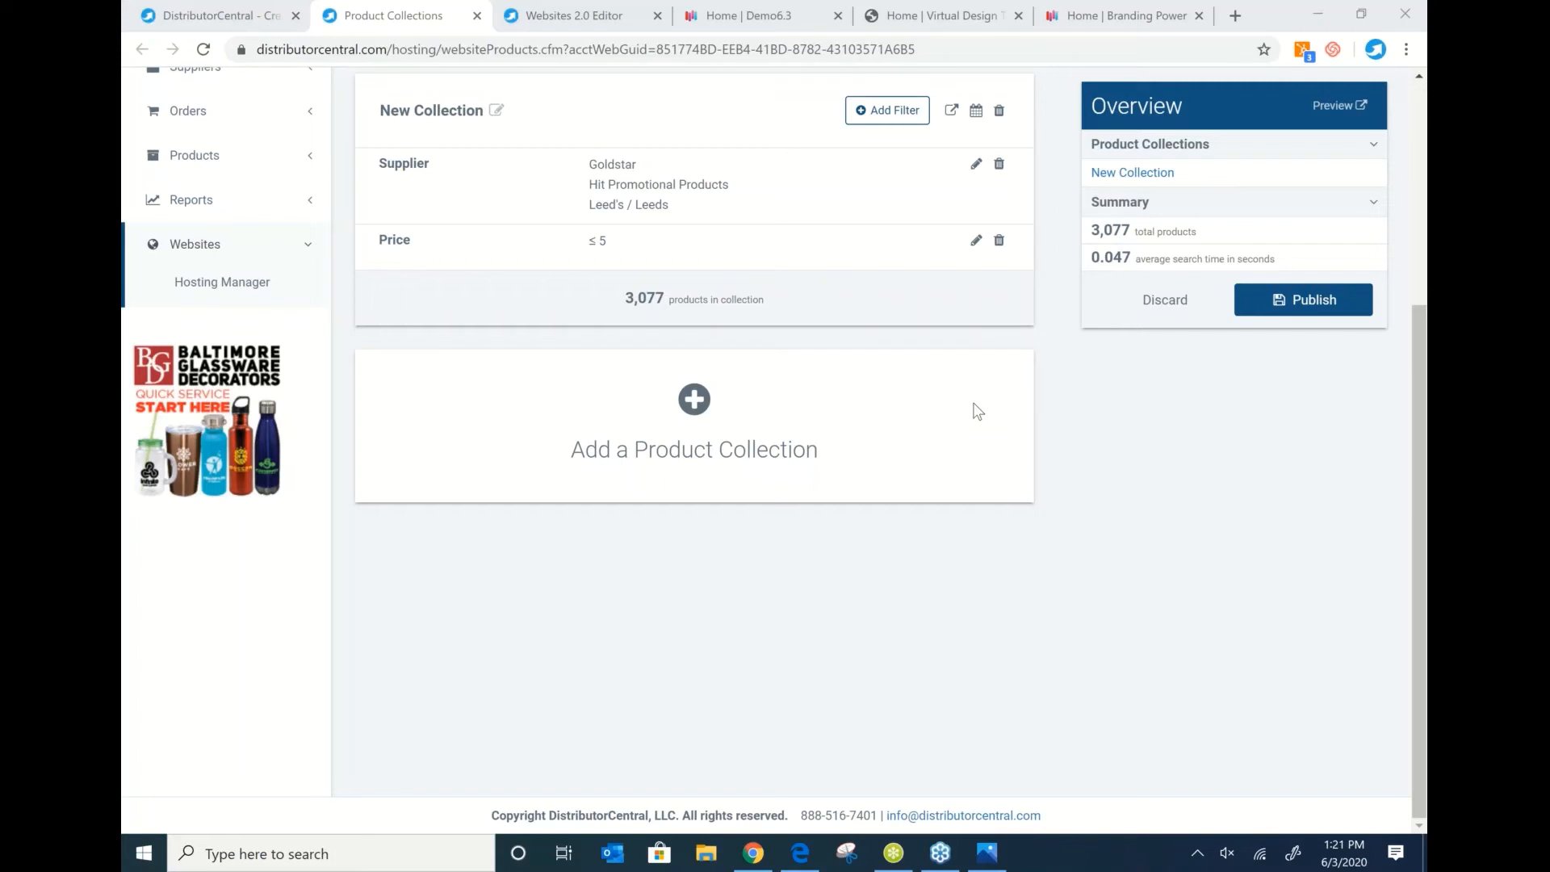
pyautogui.click(740, 17)
# Switch to the Branding Power storefront and browse Electronics & Tech, showing 10,811 products.
pyautogui.click(1122, 16)
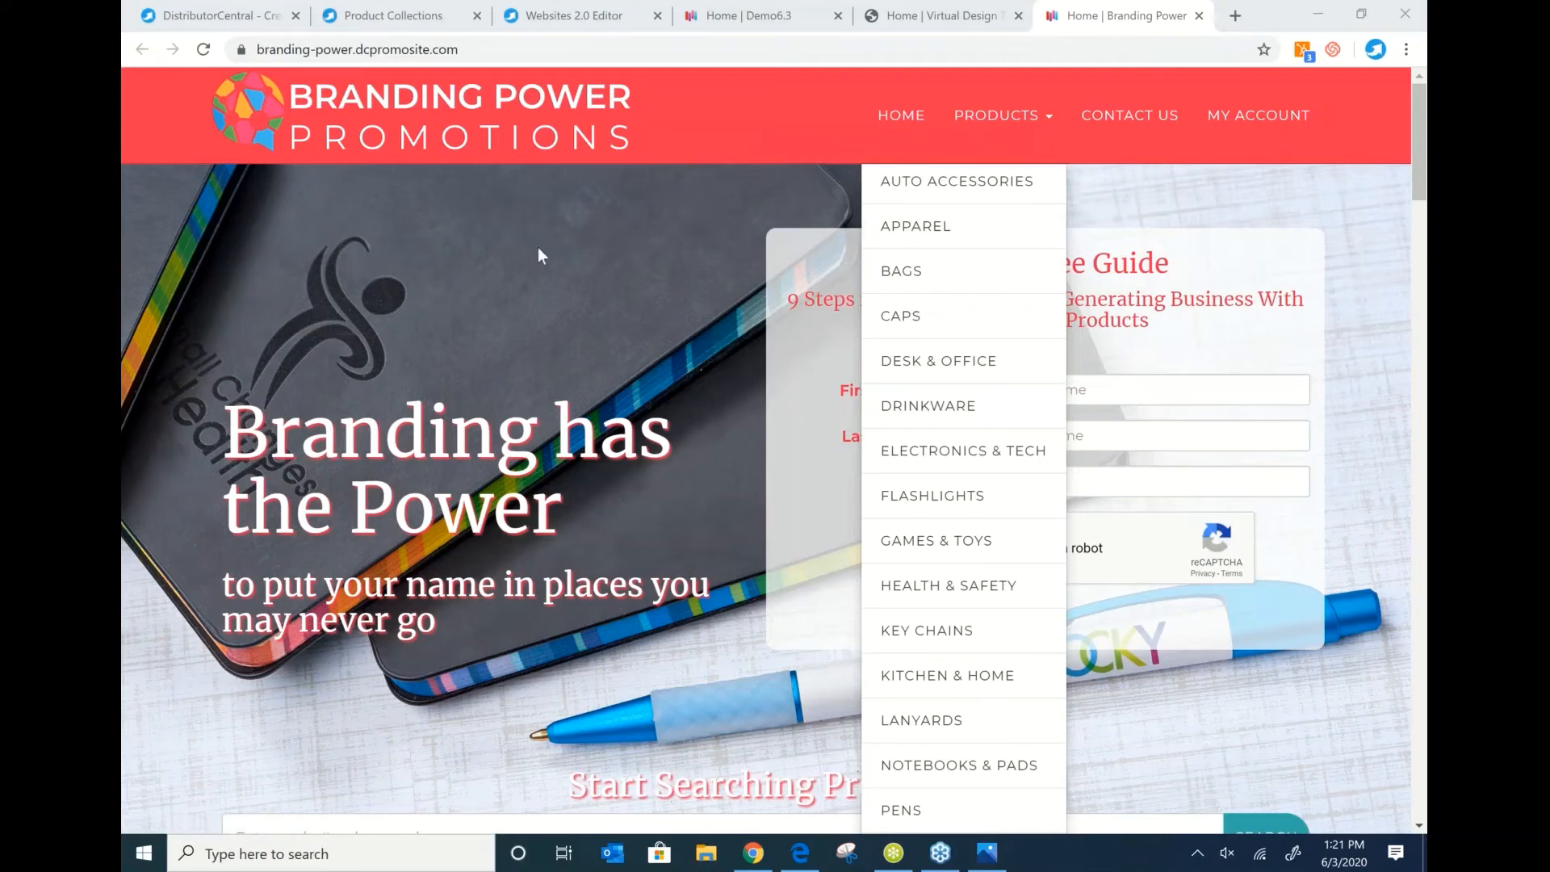
pyautogui.click(917, 457)
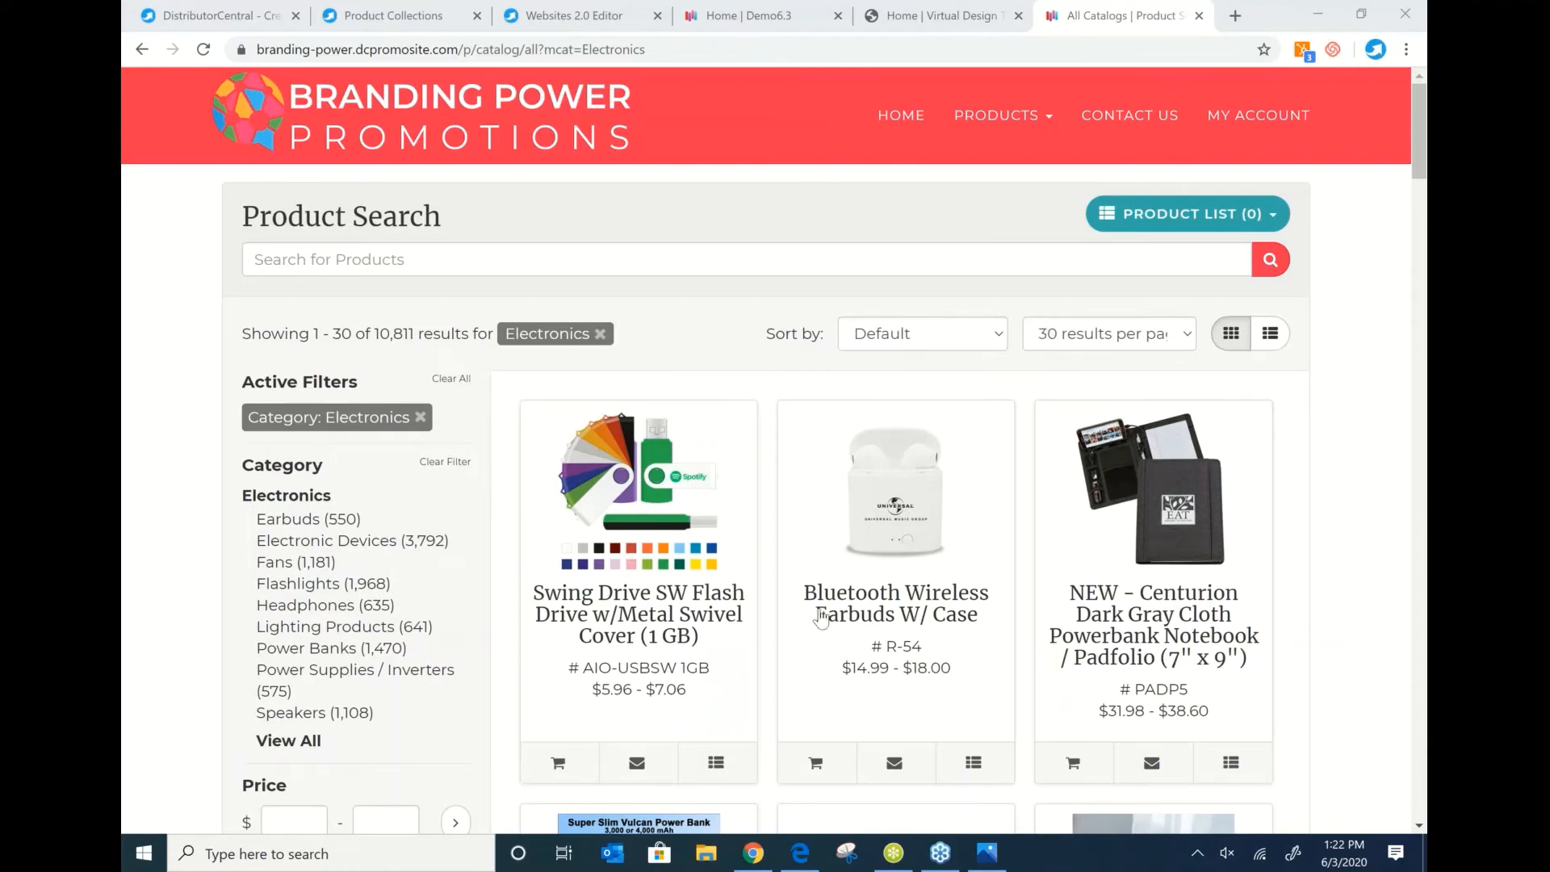
pyautogui.moveTo(699, 685)
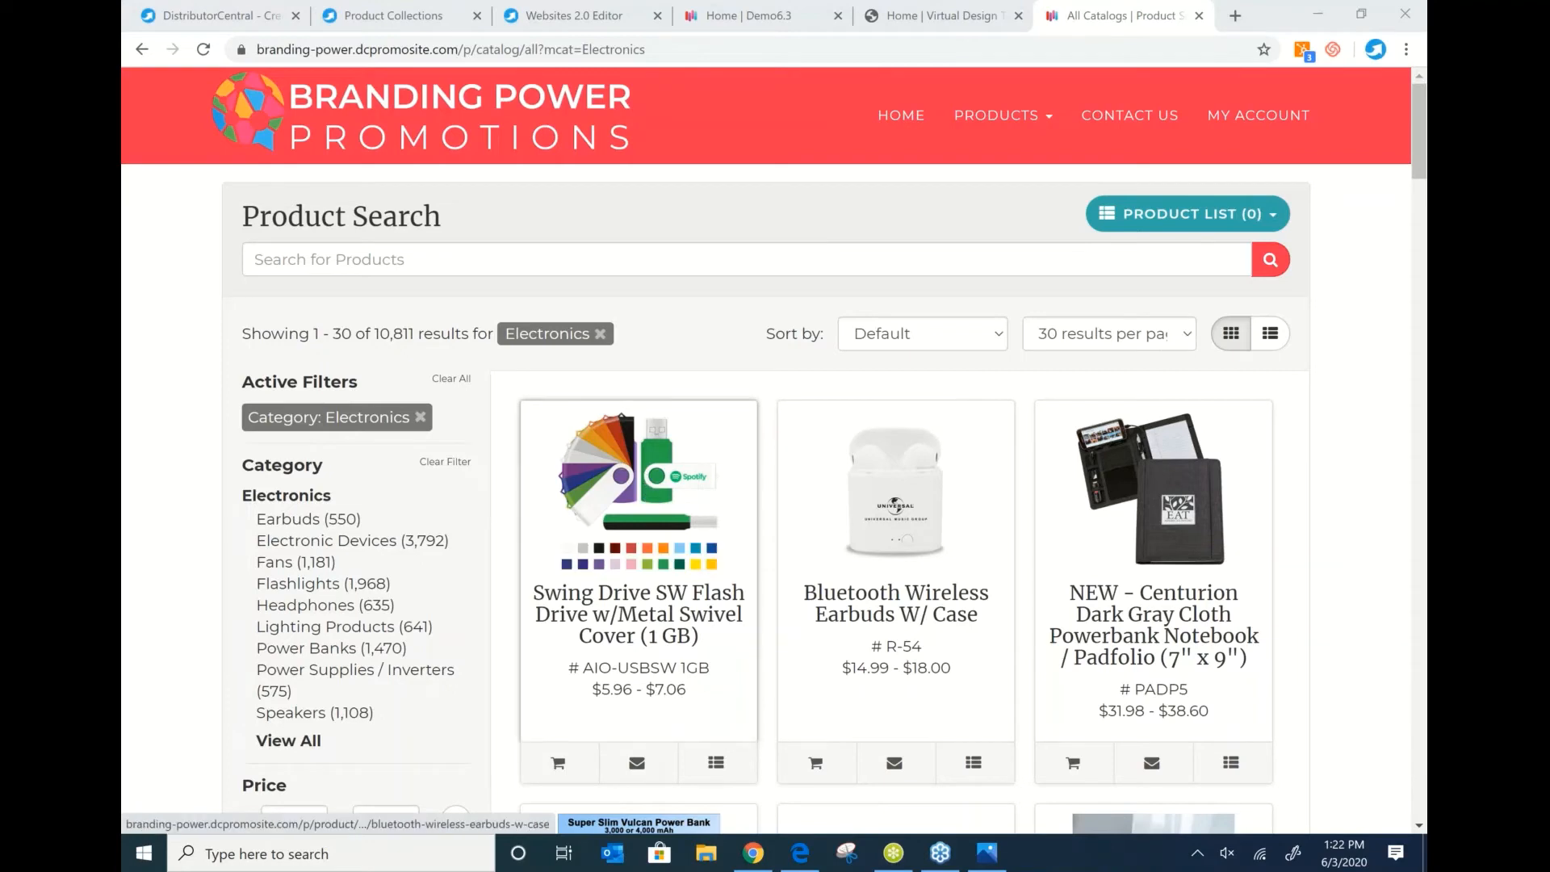
# Open the Swing Drive SW 1GB flash drive's product page and review its details.
pyautogui.click(589, 591)
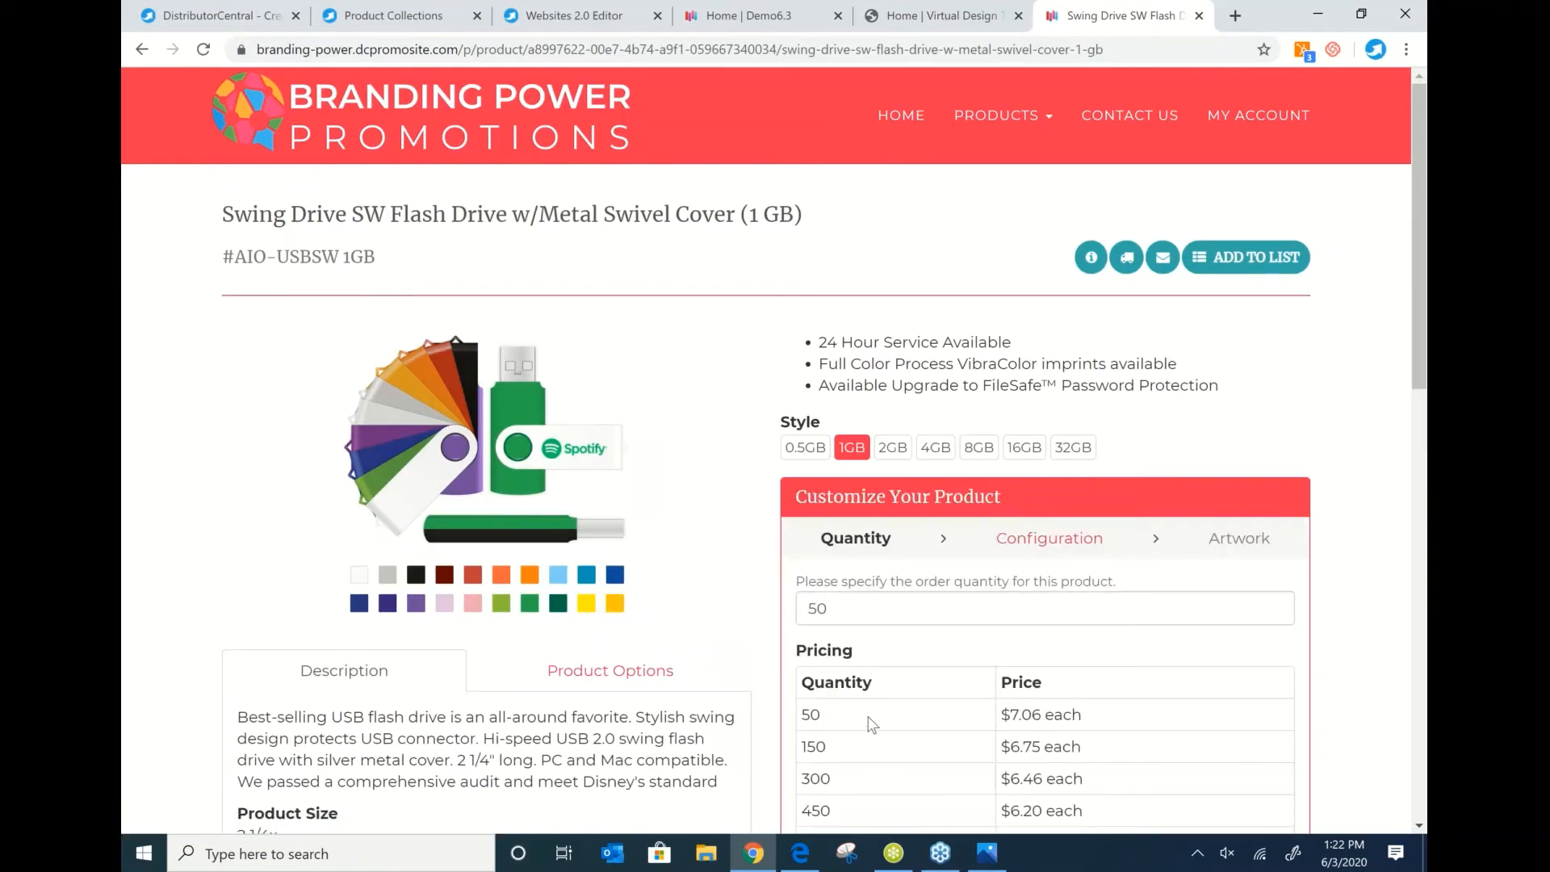
pyautogui.scroll(-1, 872, 722)
pyautogui.scroll(1, 765, 607)
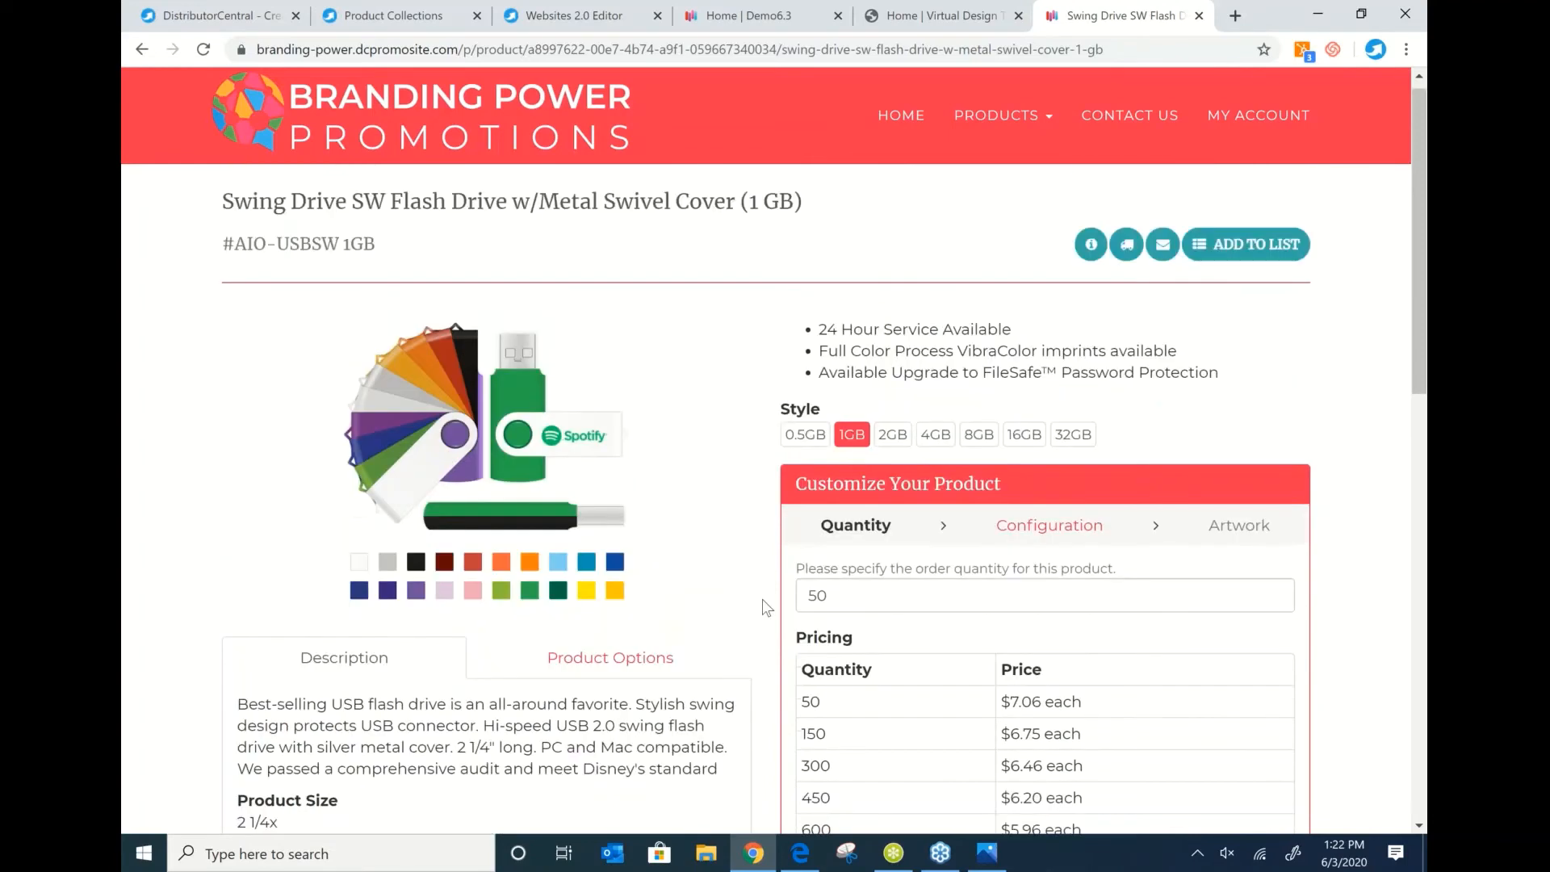
pyautogui.scroll(-1, 762, 599)
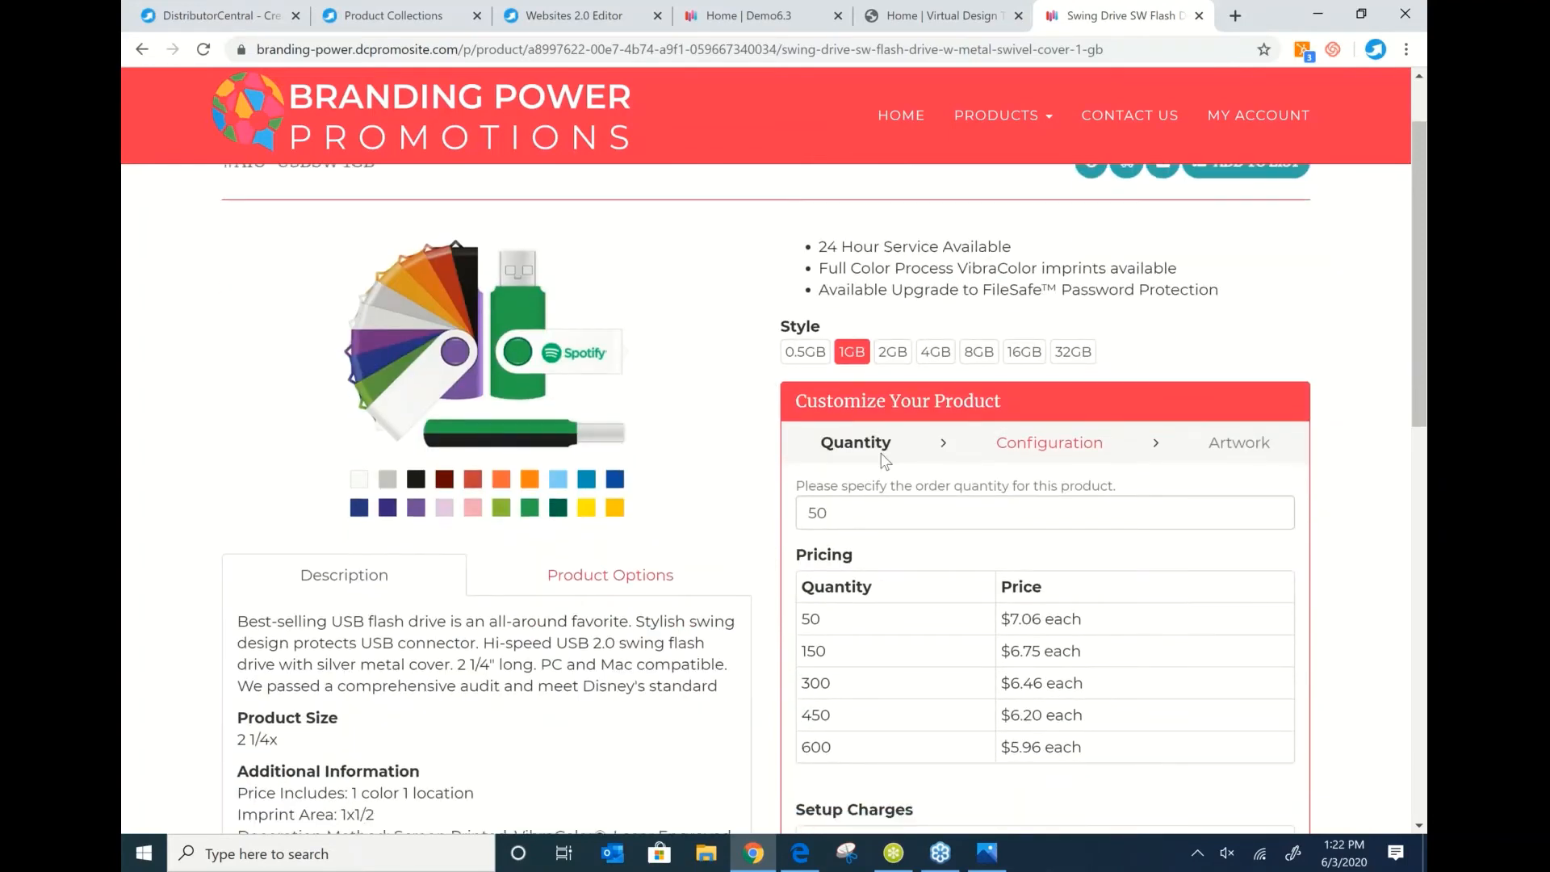
pyautogui.scroll(-2, 884, 460)
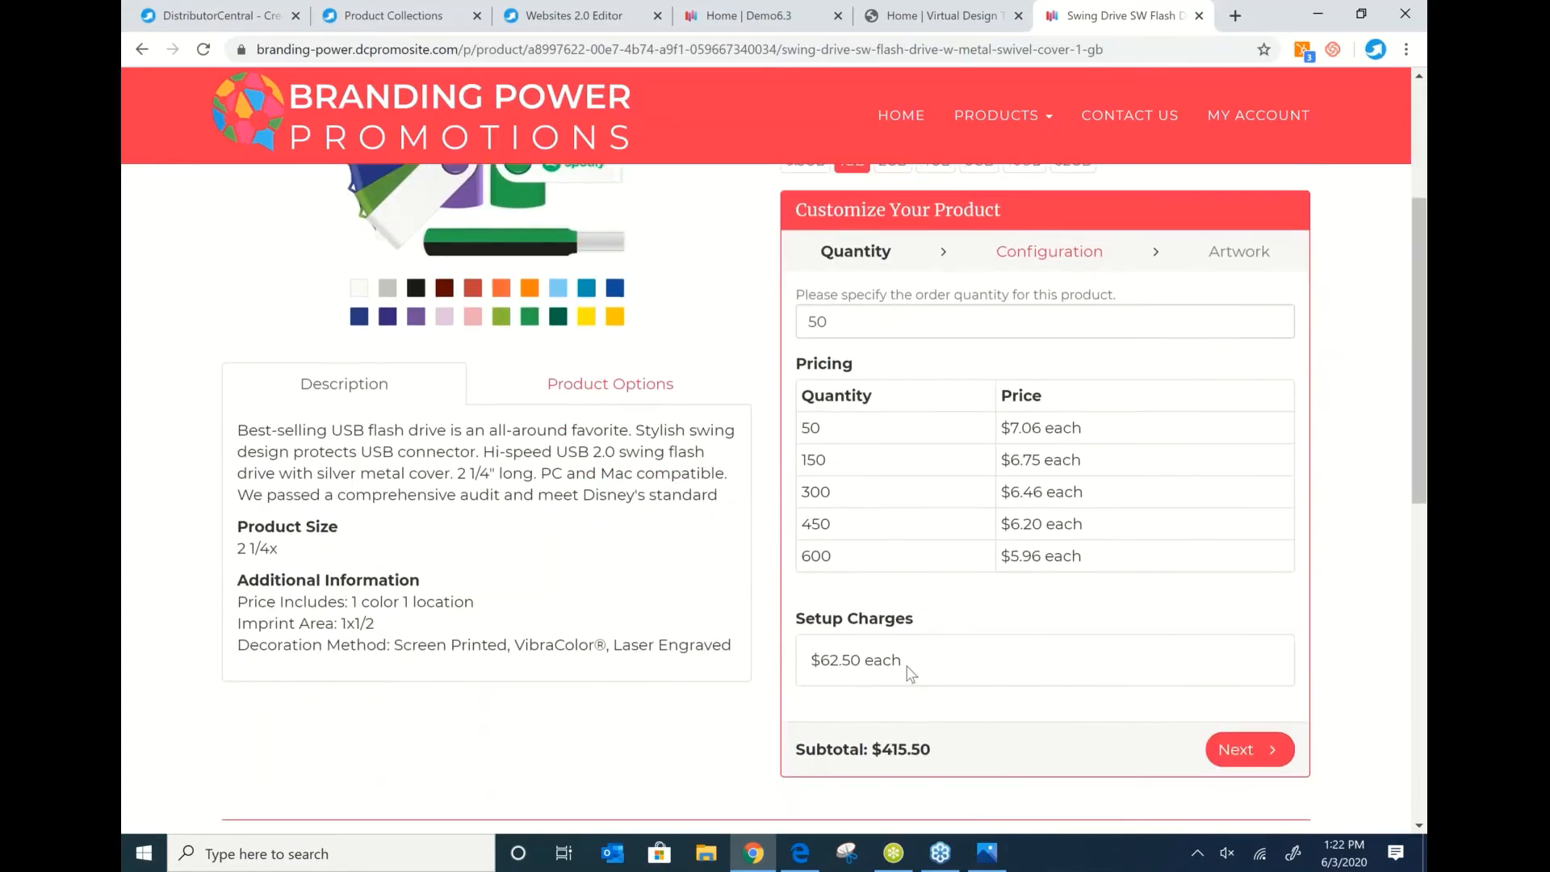
# Start customizing the flash drive with an aluminum clip and a black case.
pyautogui.click(1274, 749)
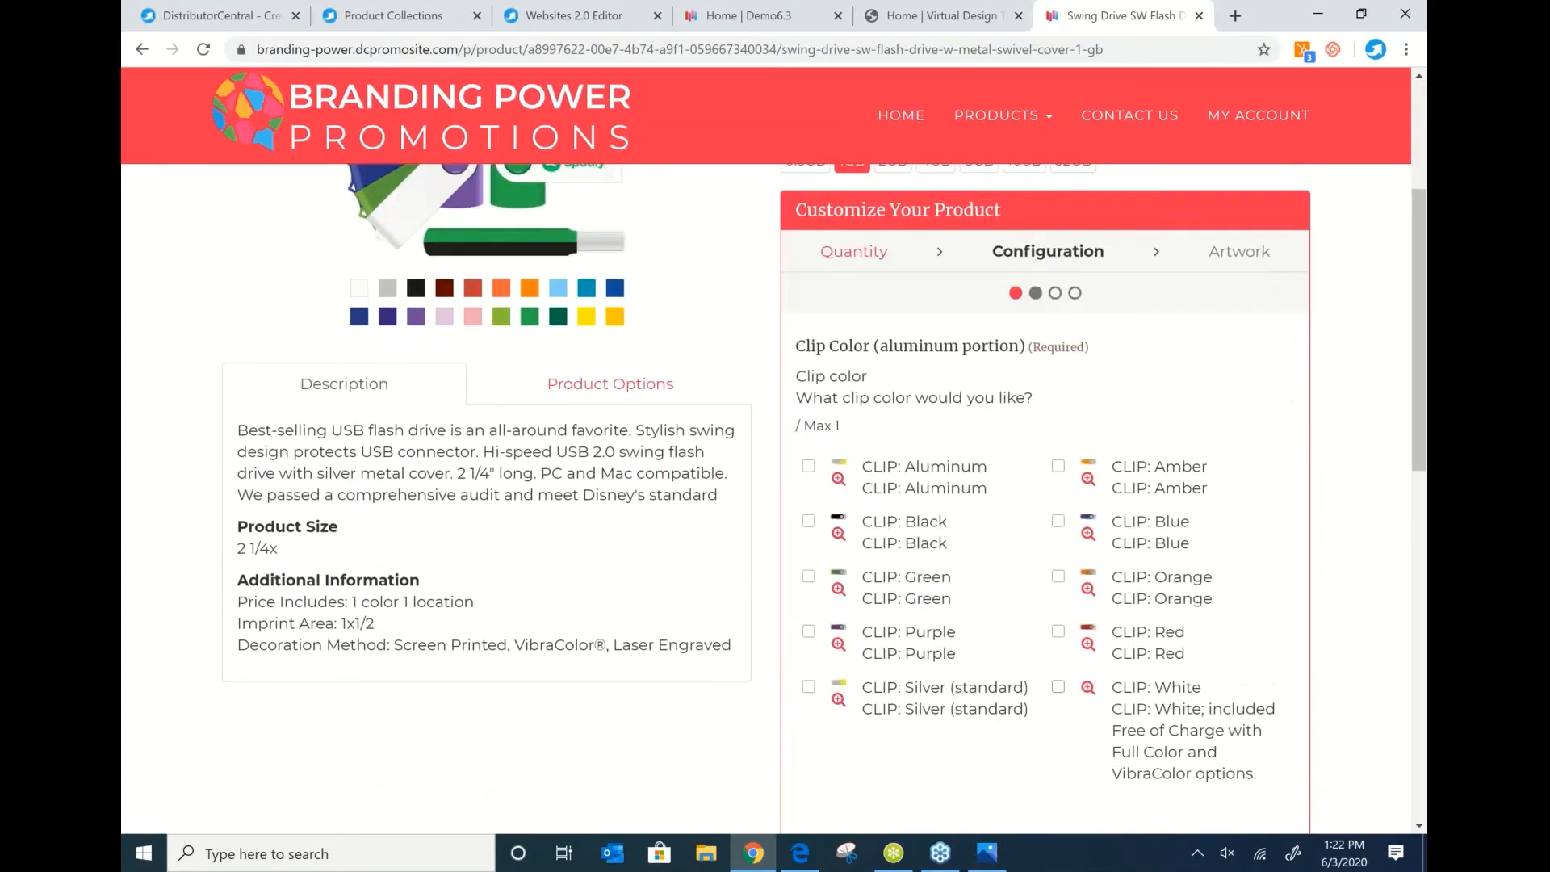
pyautogui.click(808, 466)
pyautogui.scroll(-4, 1165, 716)
pyautogui.click(1249, 522)
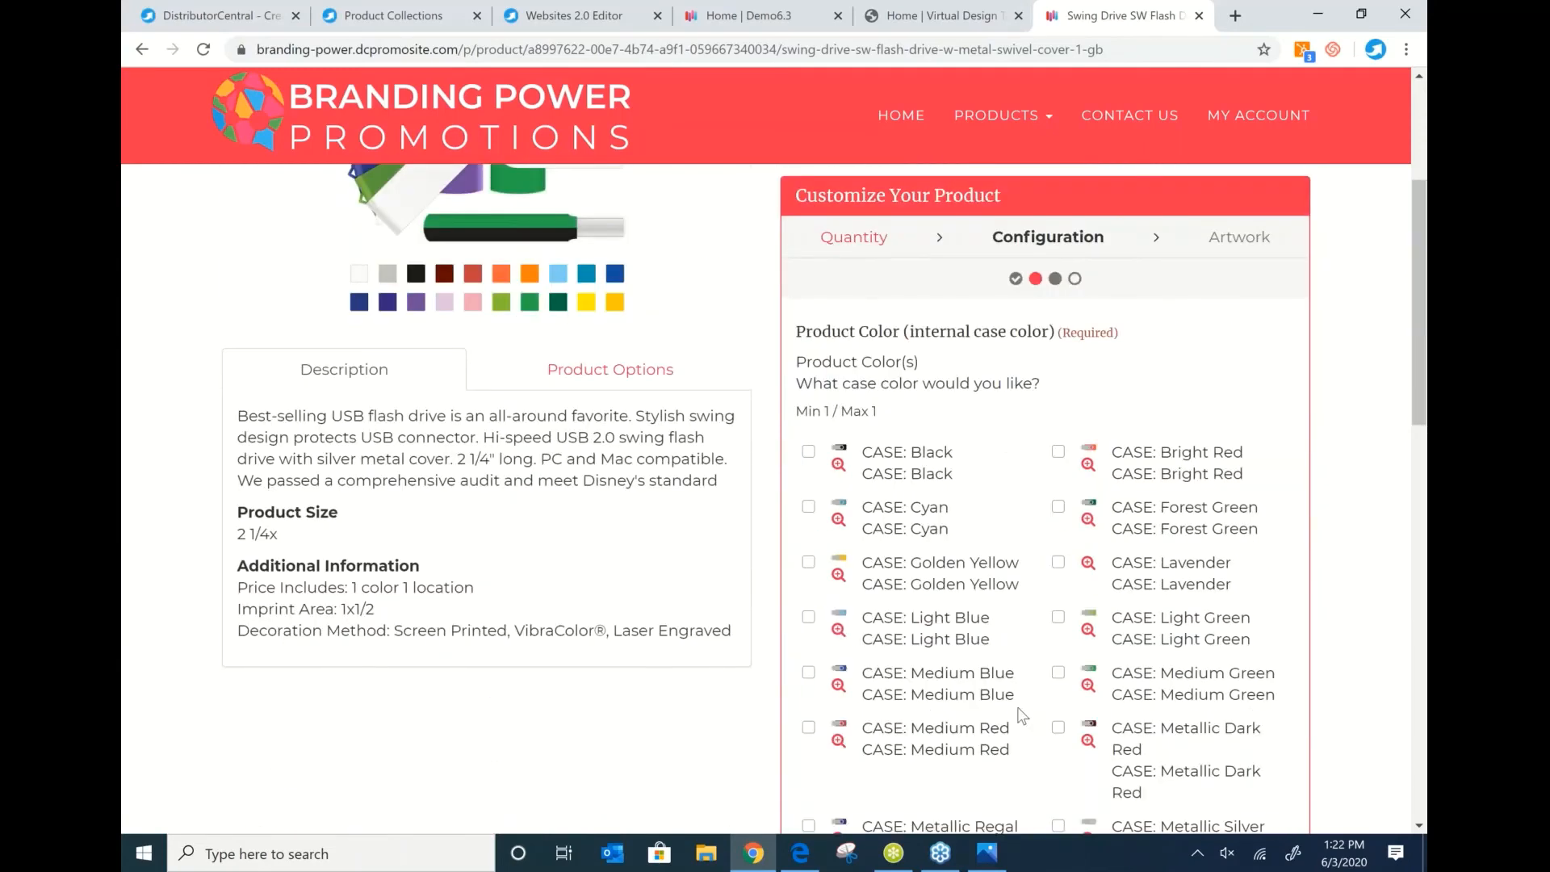
pyautogui.click(808, 555)
pyautogui.scroll(-6, 1211, 710)
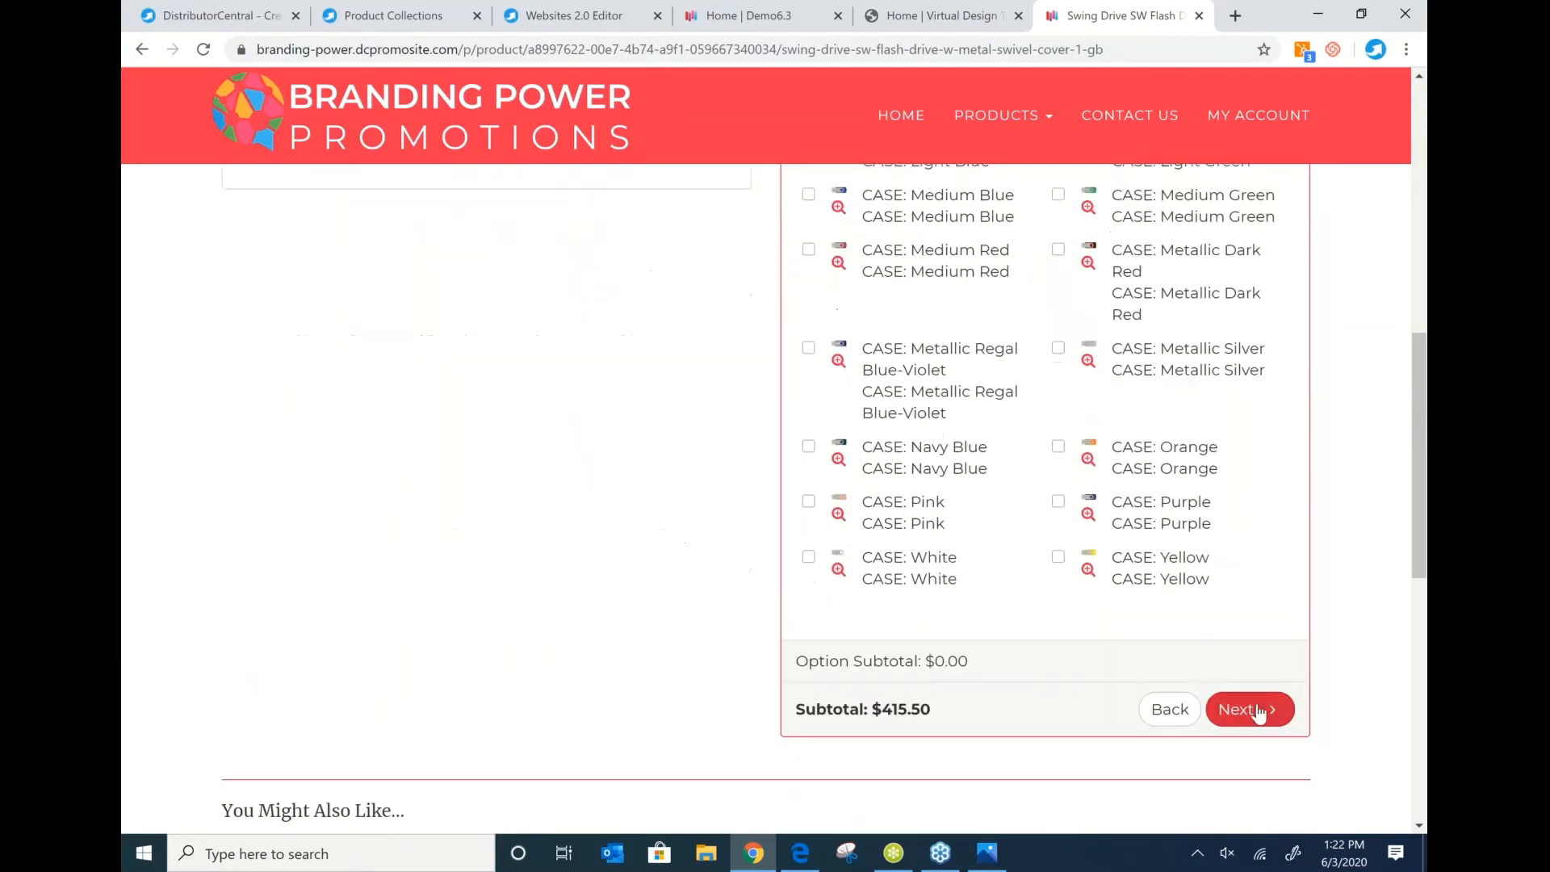
# Add the optional white clip and metallic silver imprint, reaching the Artwork step.
pyautogui.click(1256, 711)
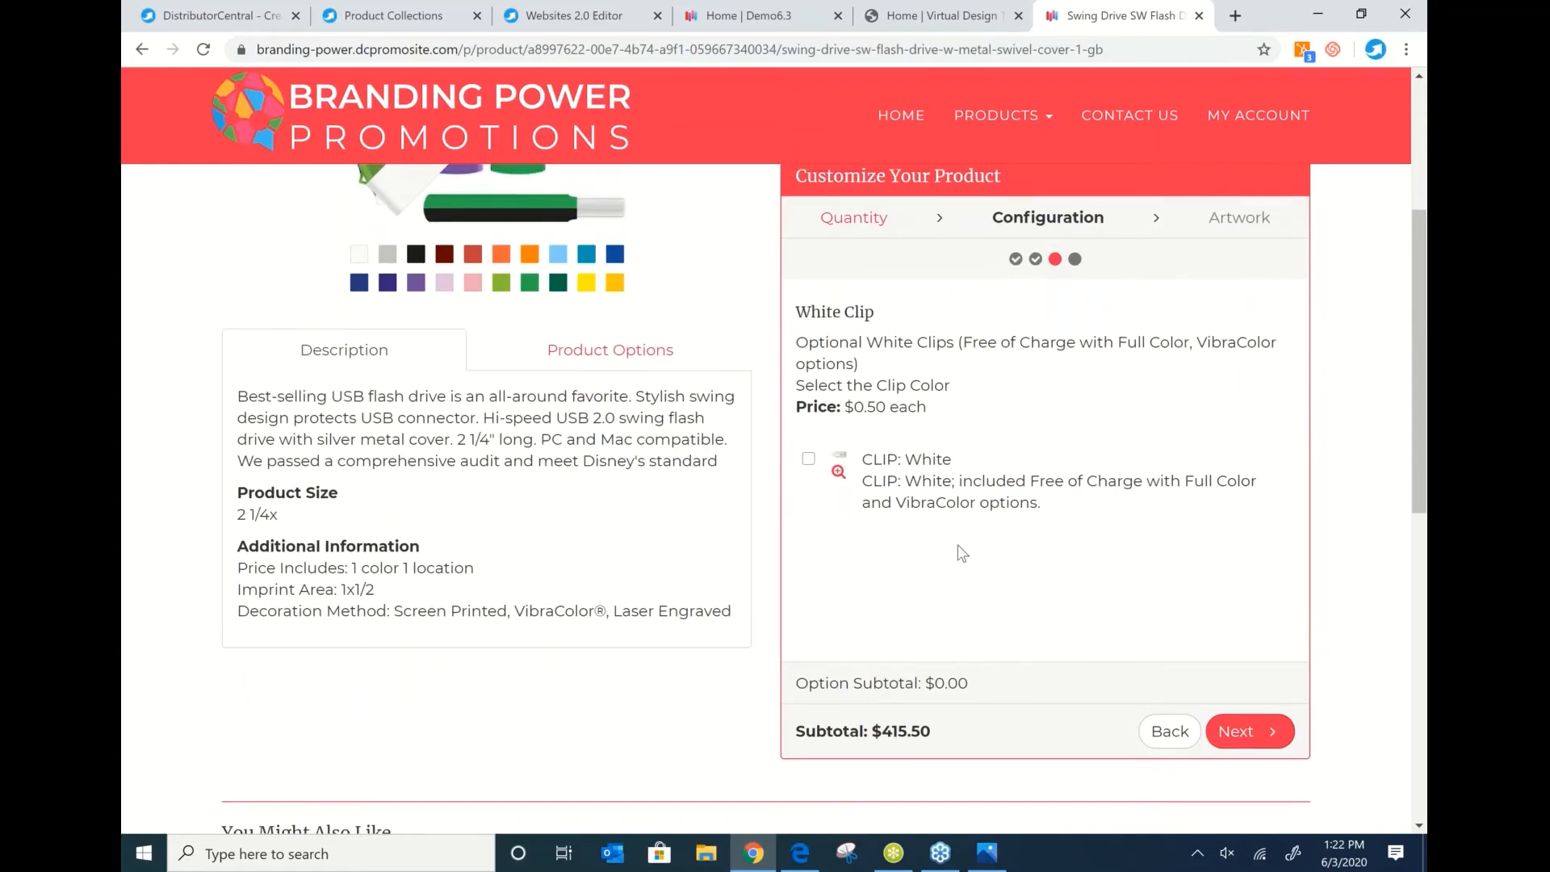
pyautogui.click(808, 646)
pyautogui.scroll(-3, 1211, 710)
pyautogui.click(1255, 730)
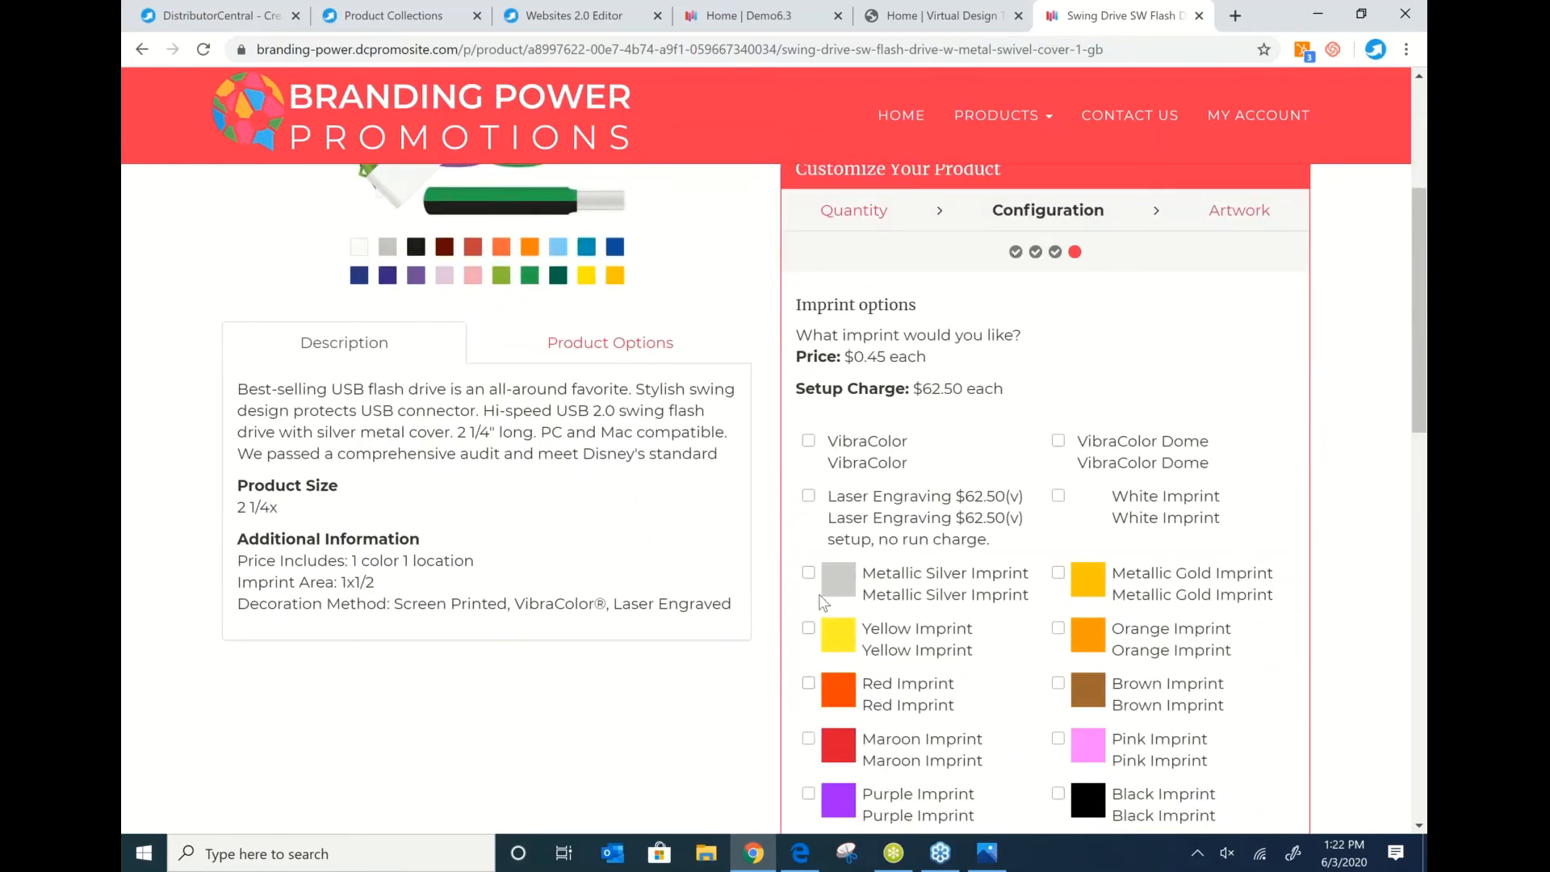
pyautogui.click(808, 572)
pyautogui.scroll(-8, 994, 616)
pyautogui.click(1235, 591)
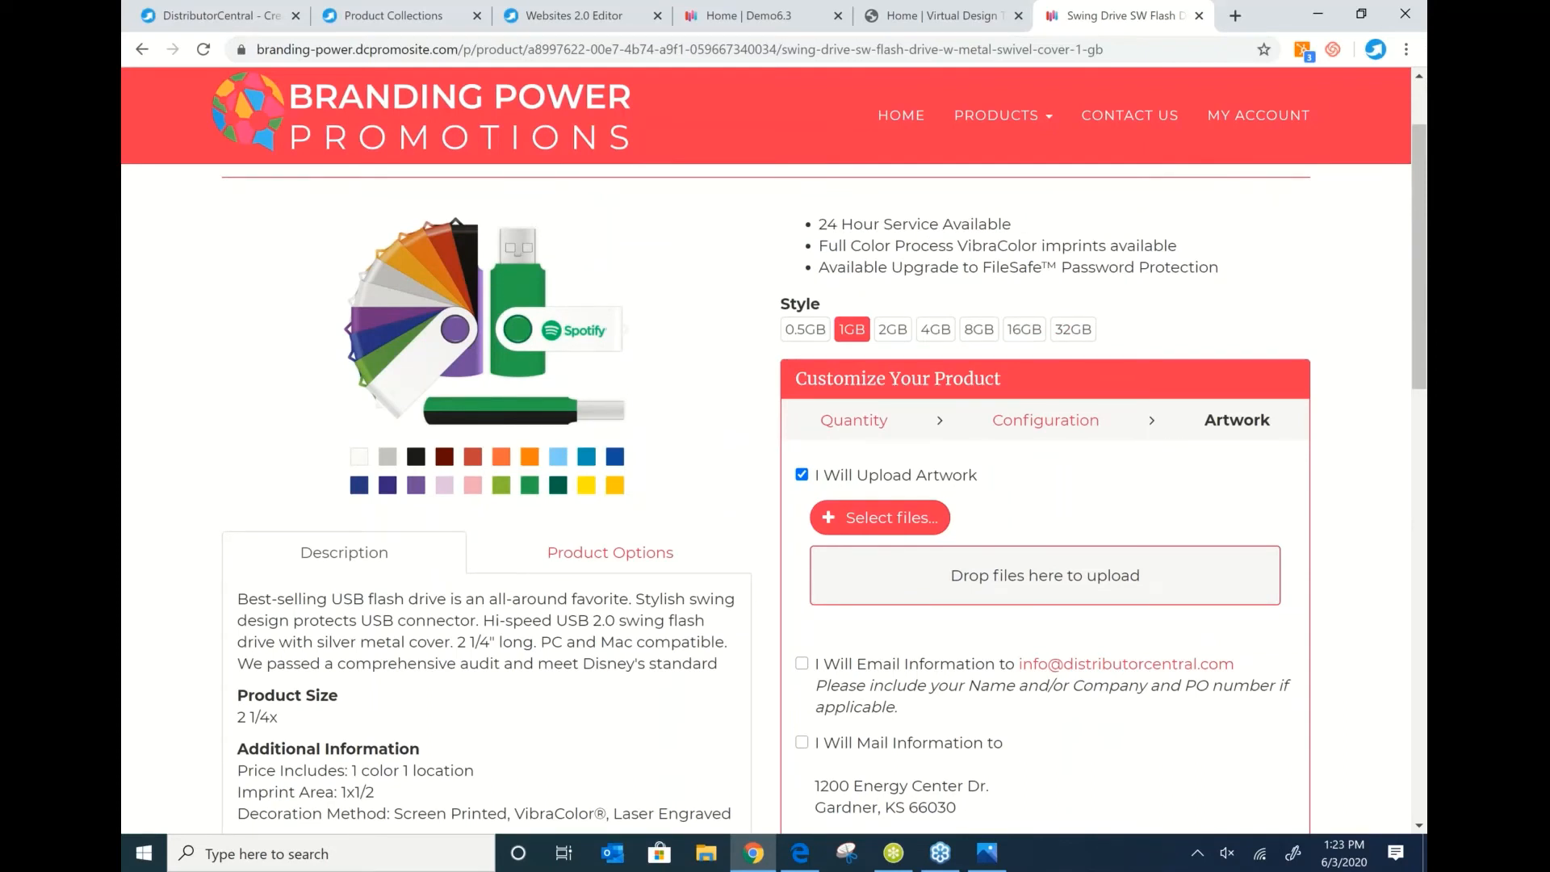
pyautogui.scroll(-1, 840, 550)
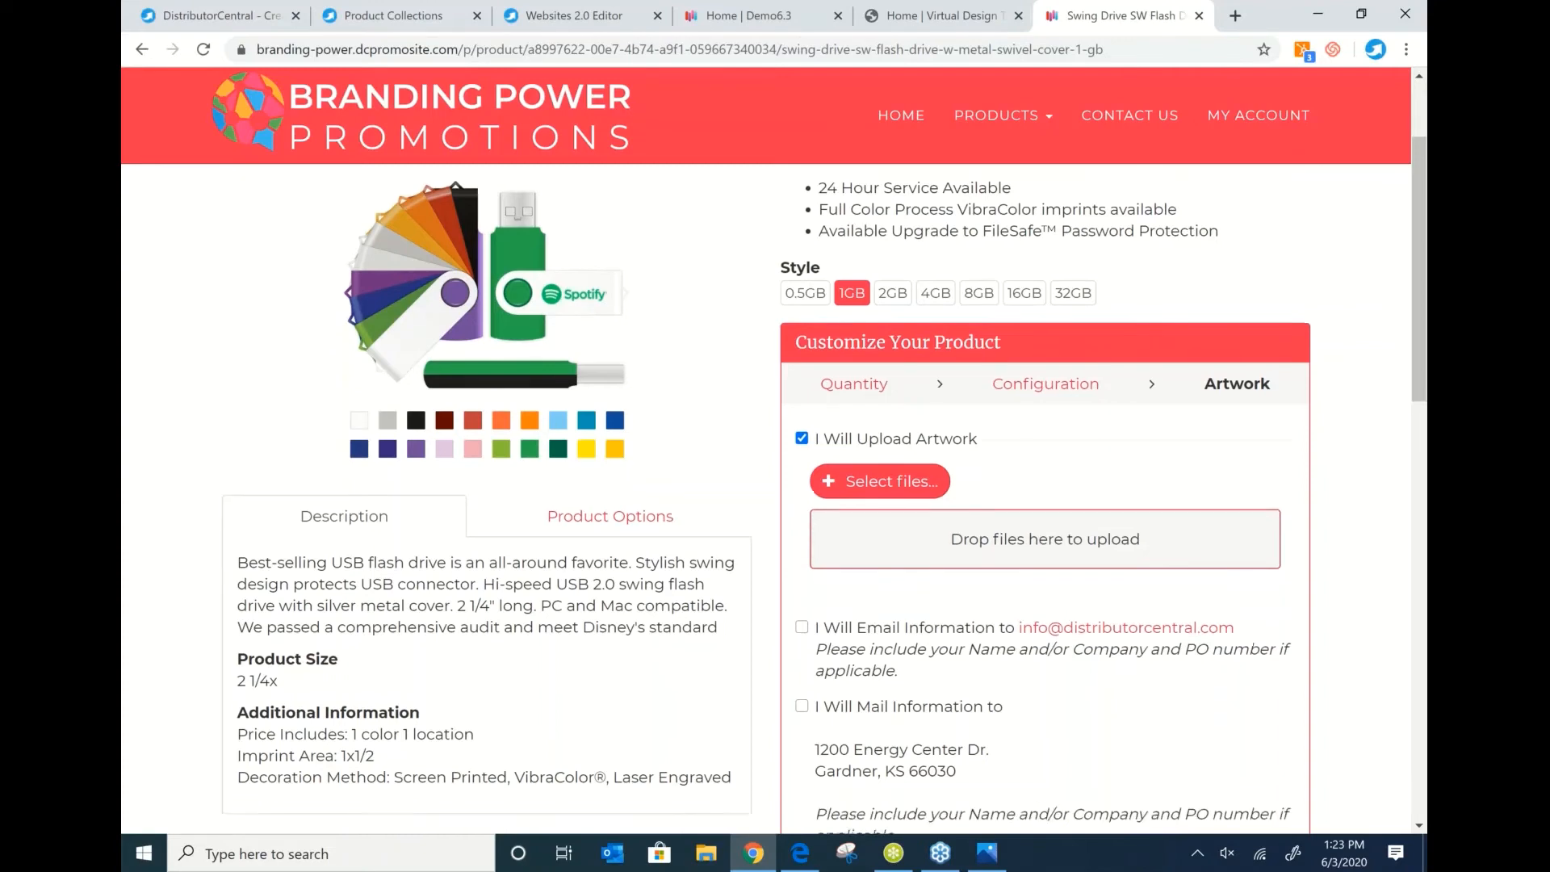
pyautogui.scroll(-2, 1035, 583)
pyautogui.scroll(-1, 1035, 584)
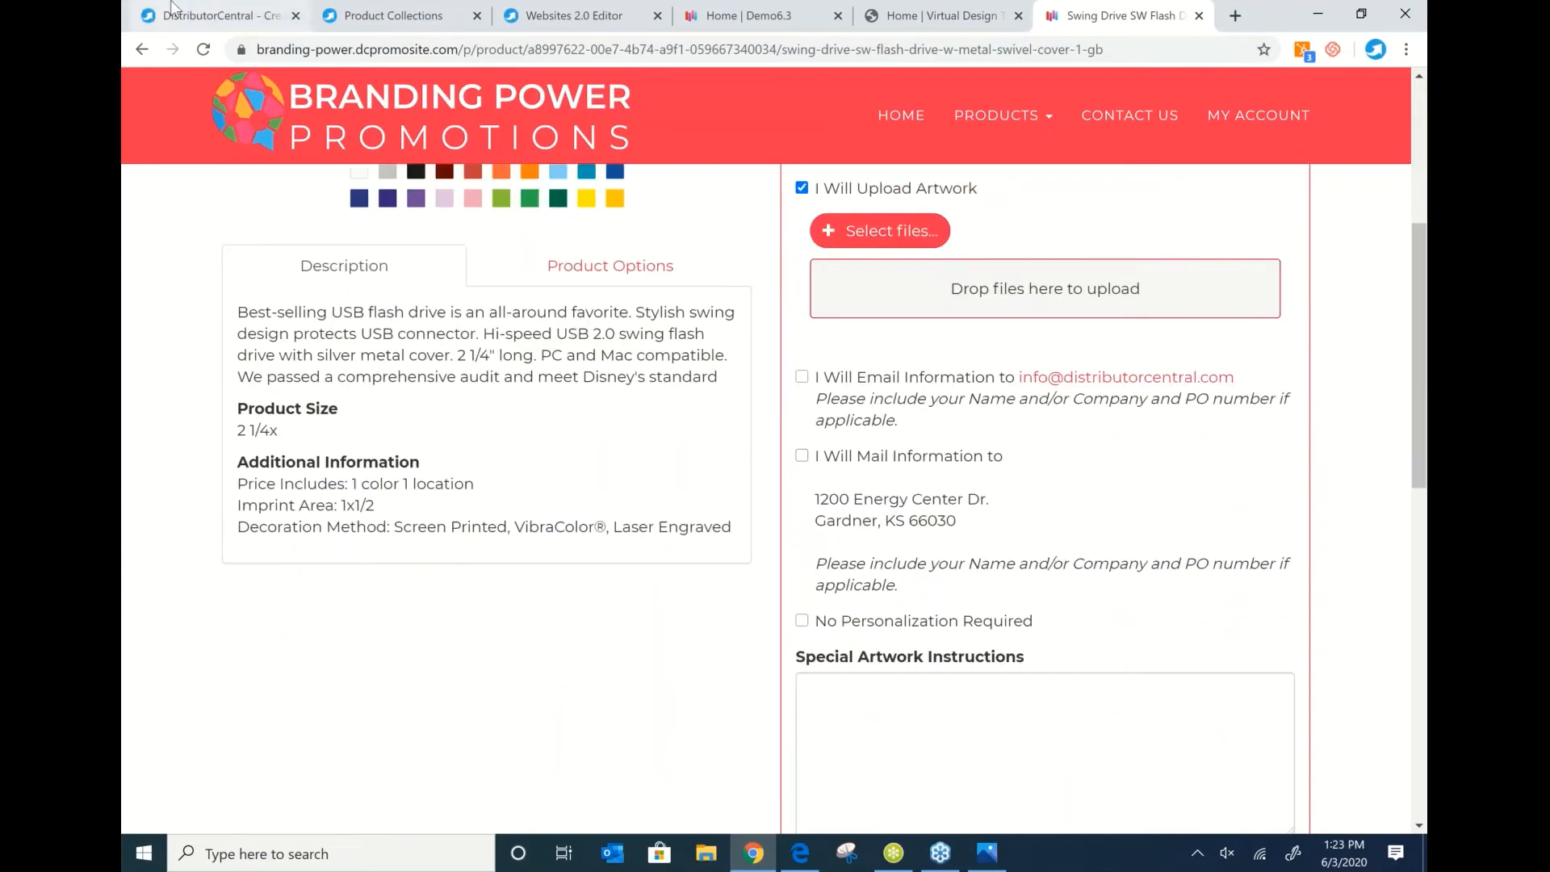
# Return to DistributorCentral and open Account > Preferences > Account Preferences.
pyautogui.click(211, 9)
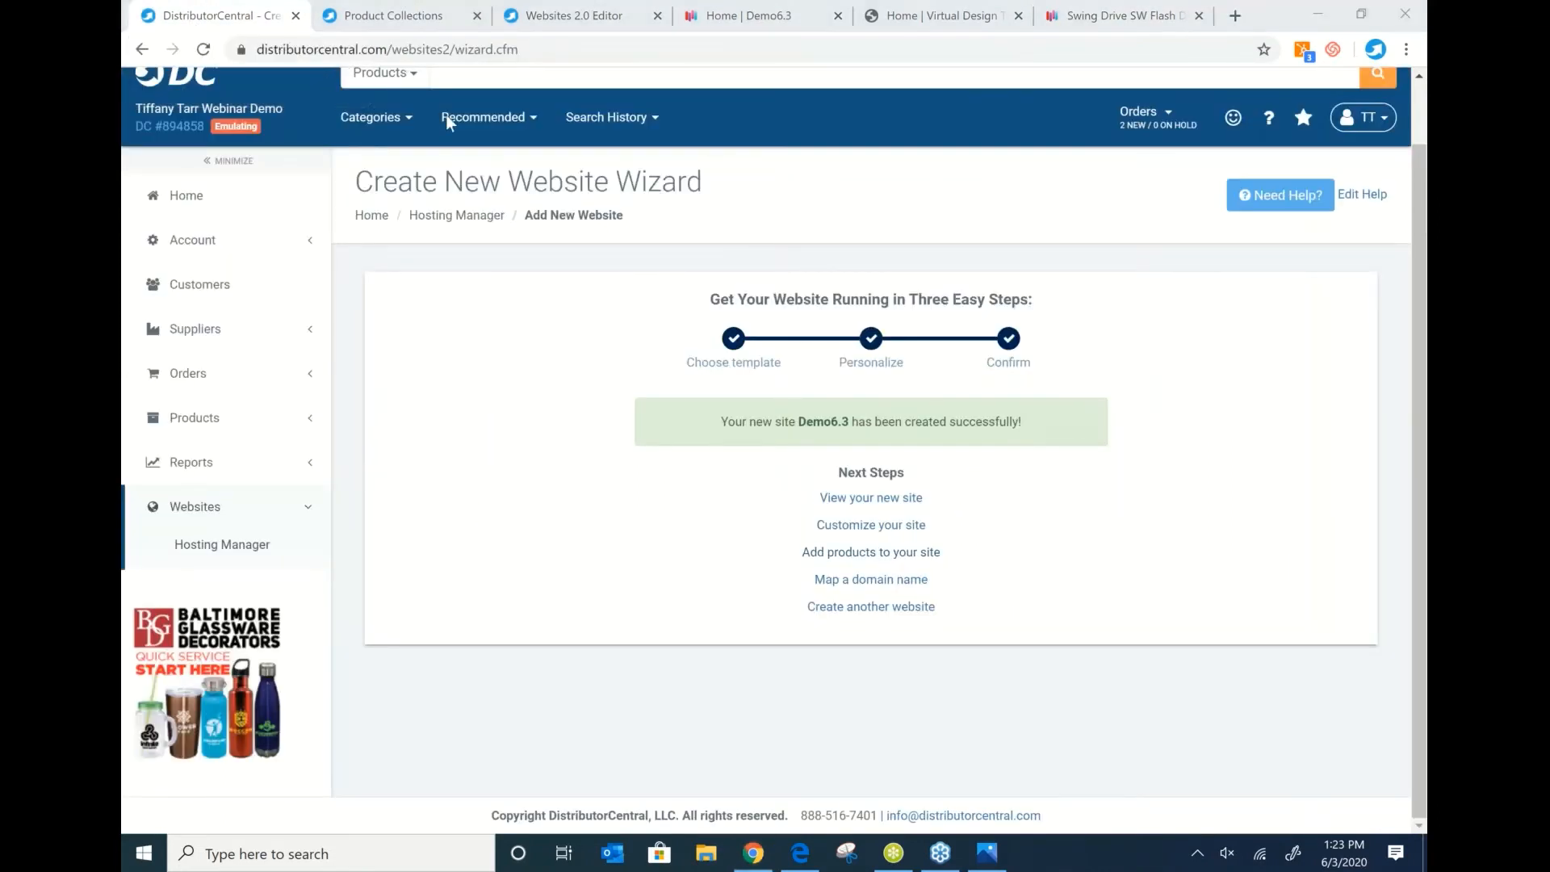
pyautogui.click(179, 248)
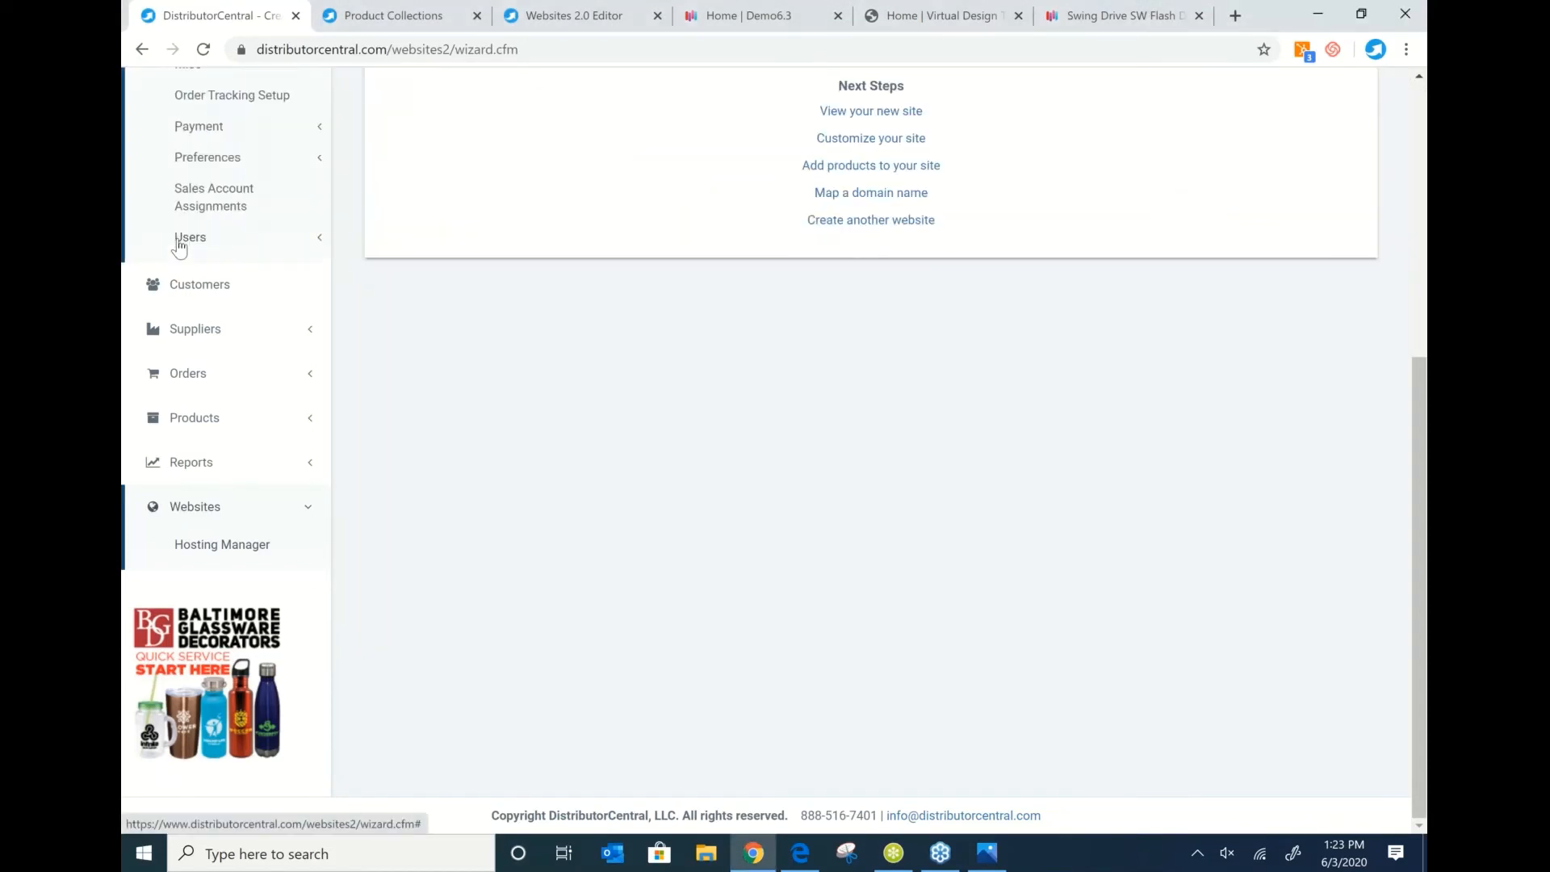
pyautogui.scroll(4, 221, 283)
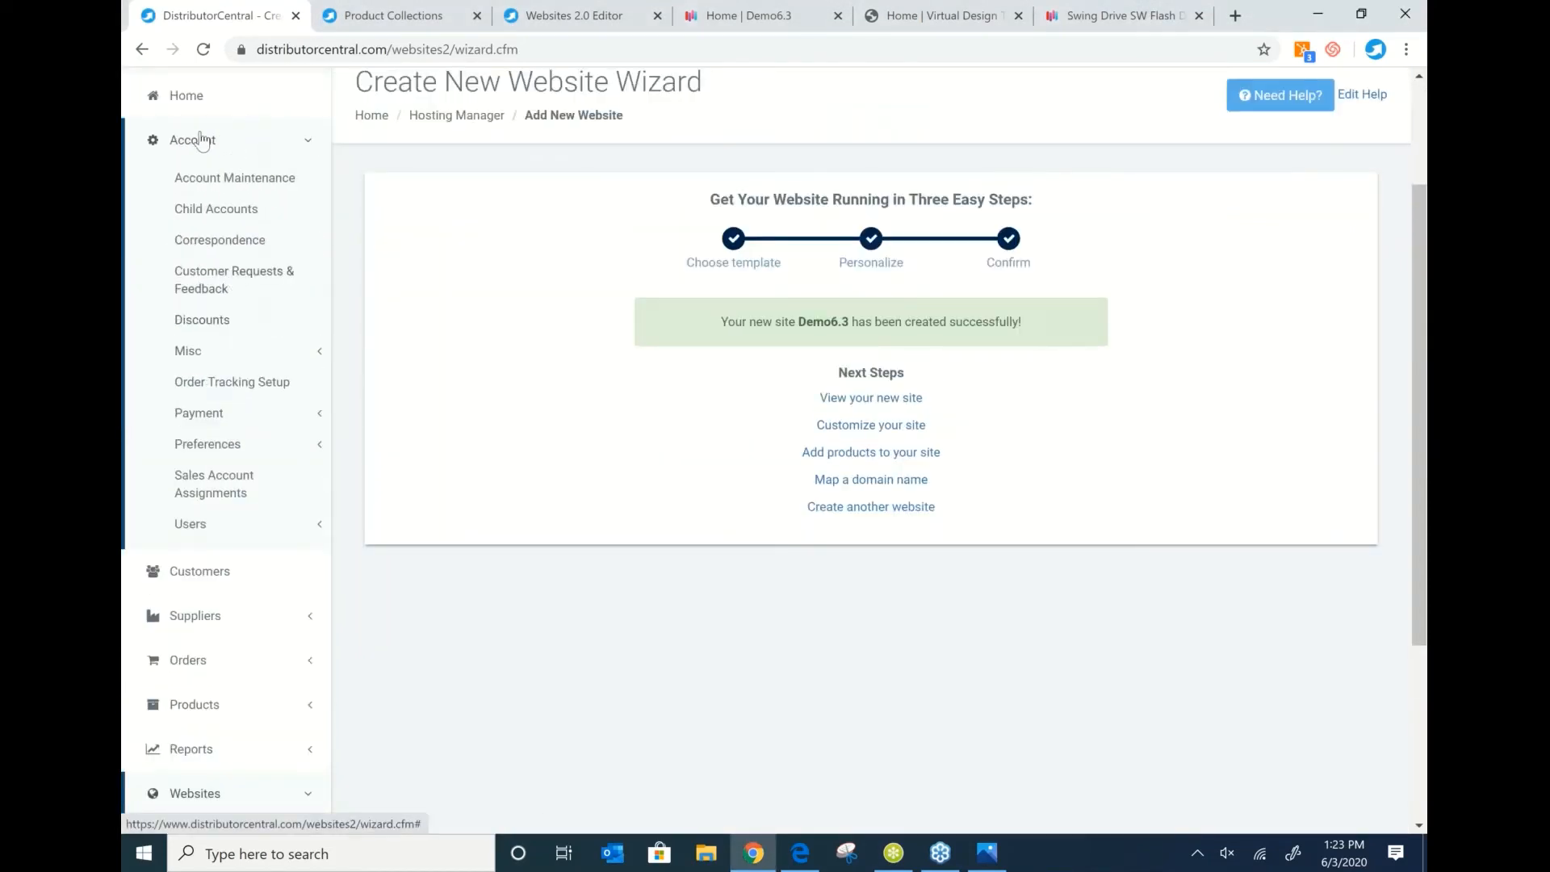
pyautogui.click(226, 449)
pyautogui.click(231, 478)
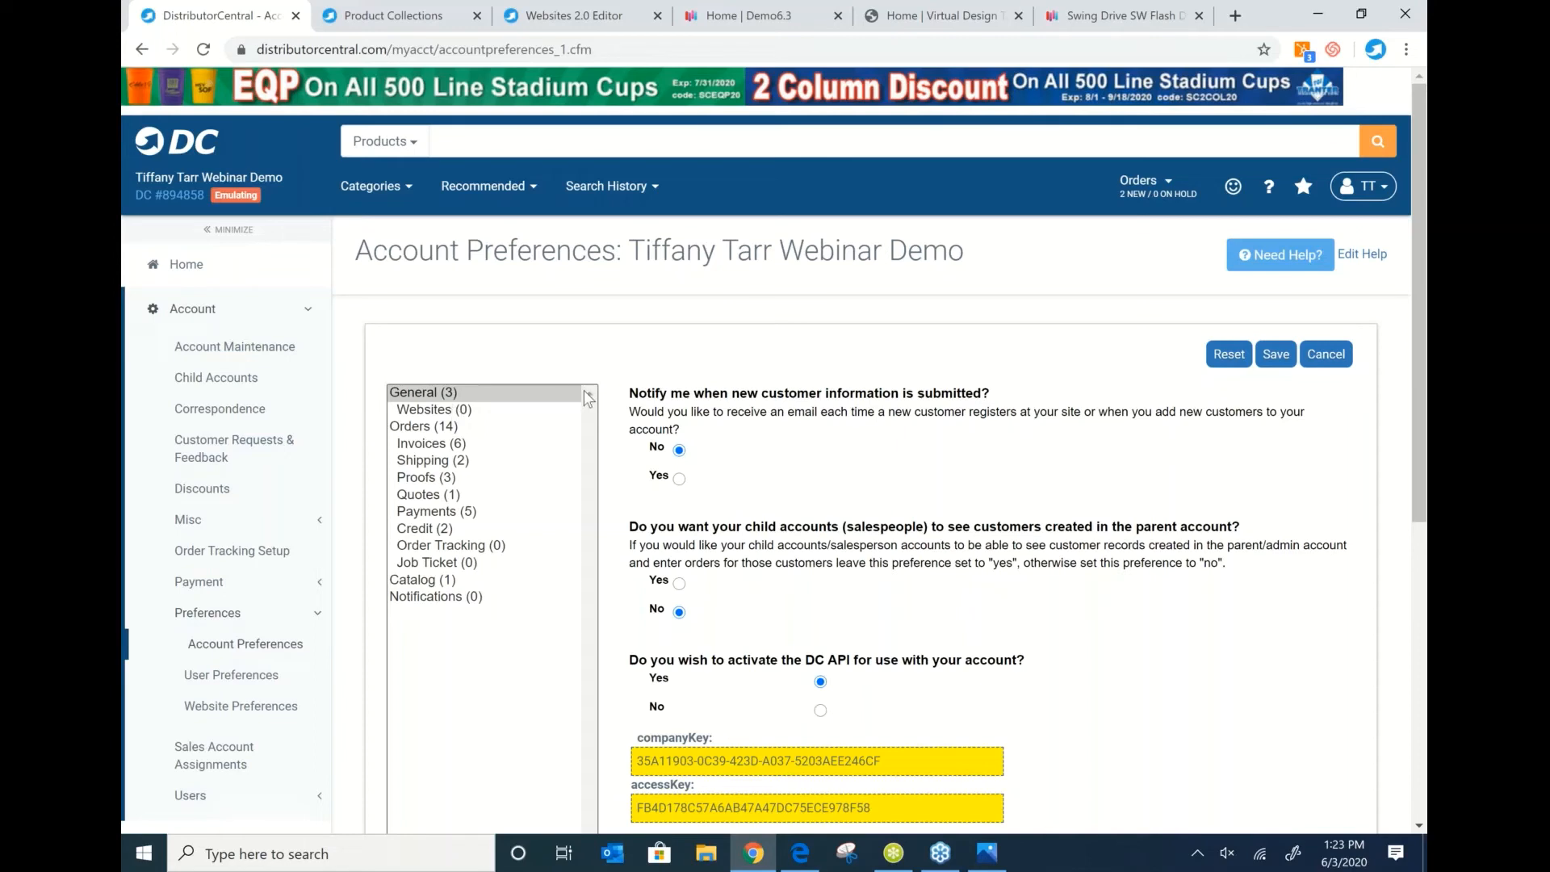
# Review the Payments preferences, then go to Websites > Hosting Manager.
pyautogui.click(422, 512)
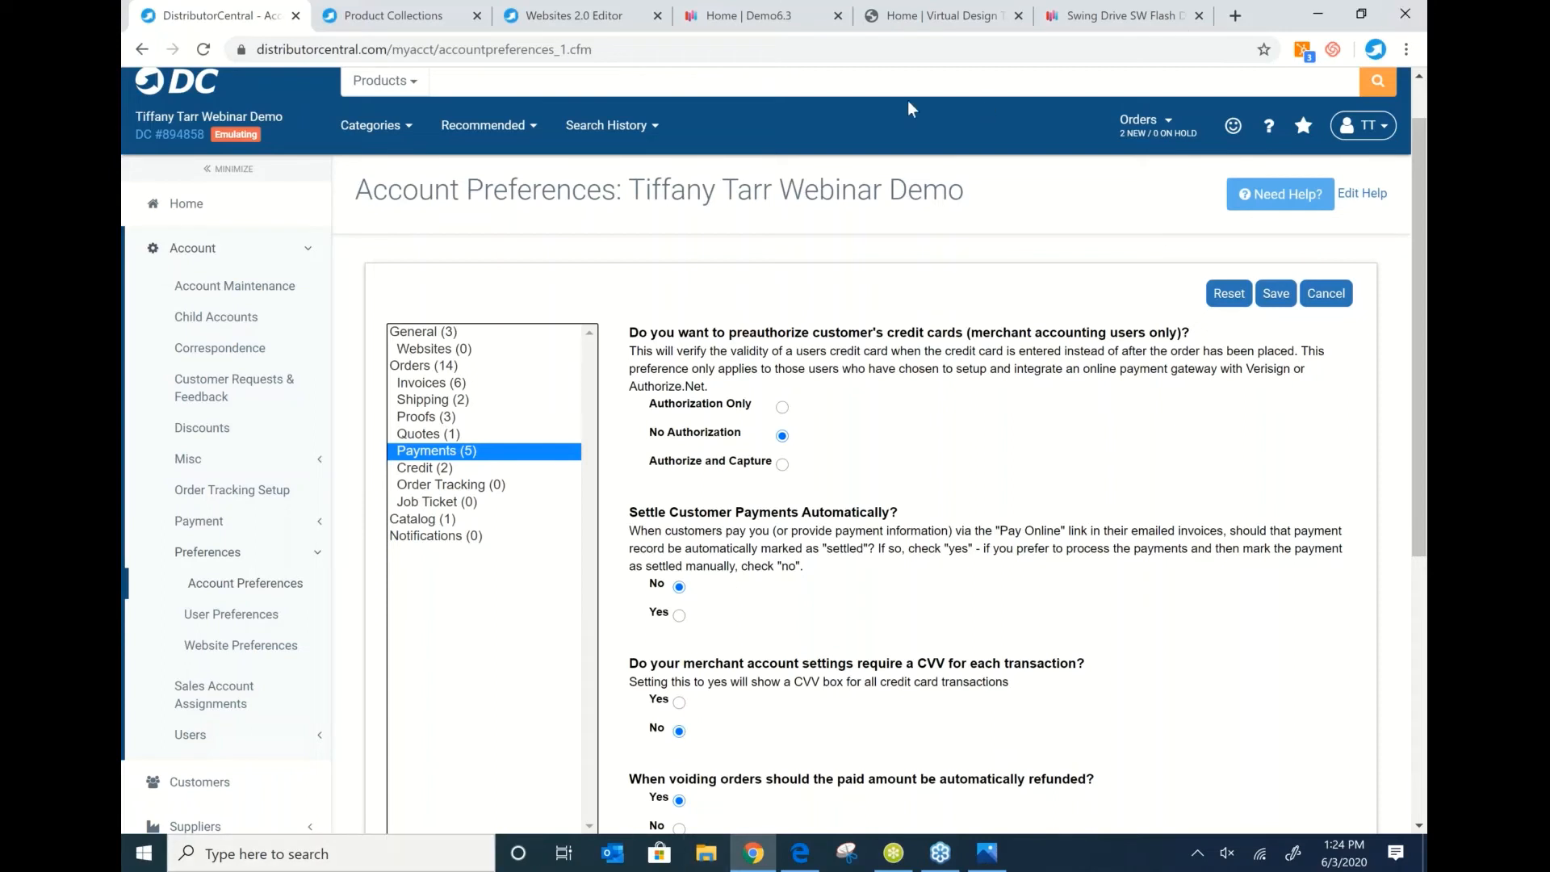
pyautogui.click(855, 99)
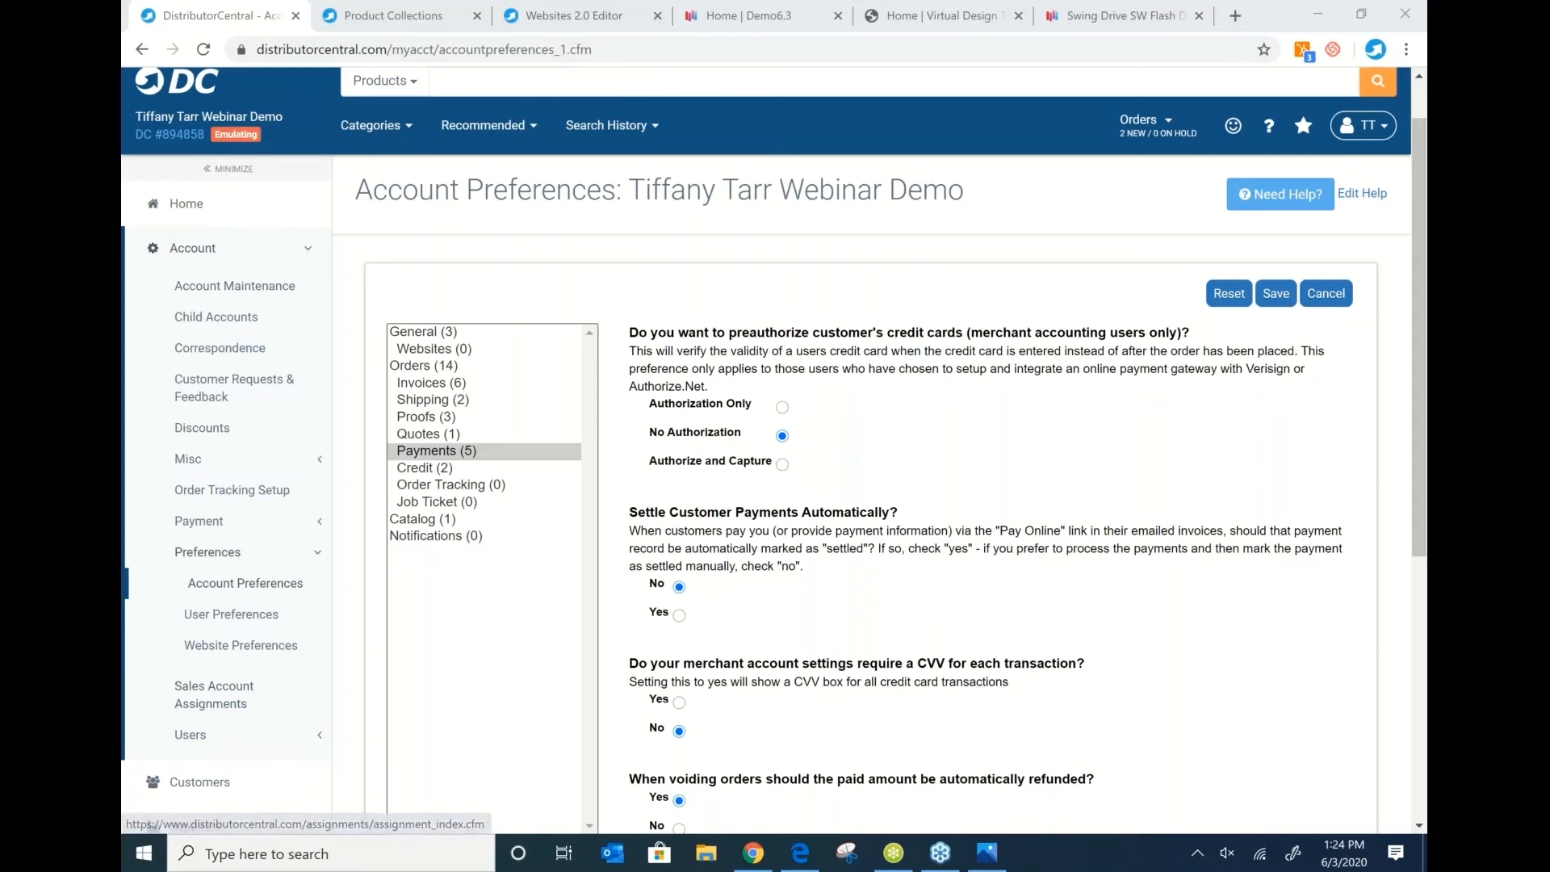
pyautogui.scroll(-3, 1394, 352)
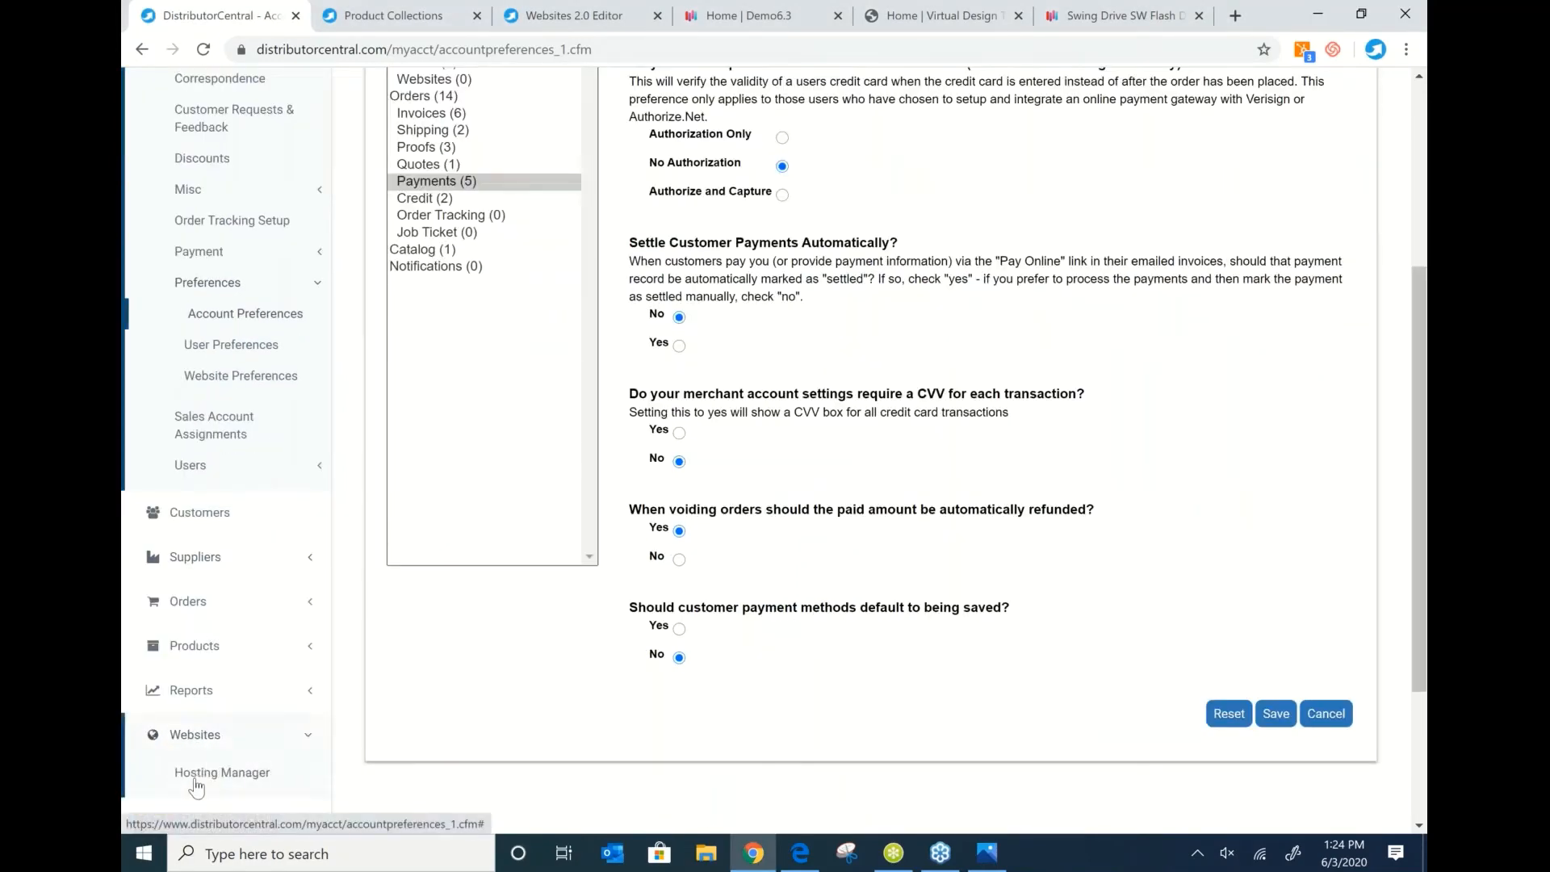
pyautogui.click(209, 767)
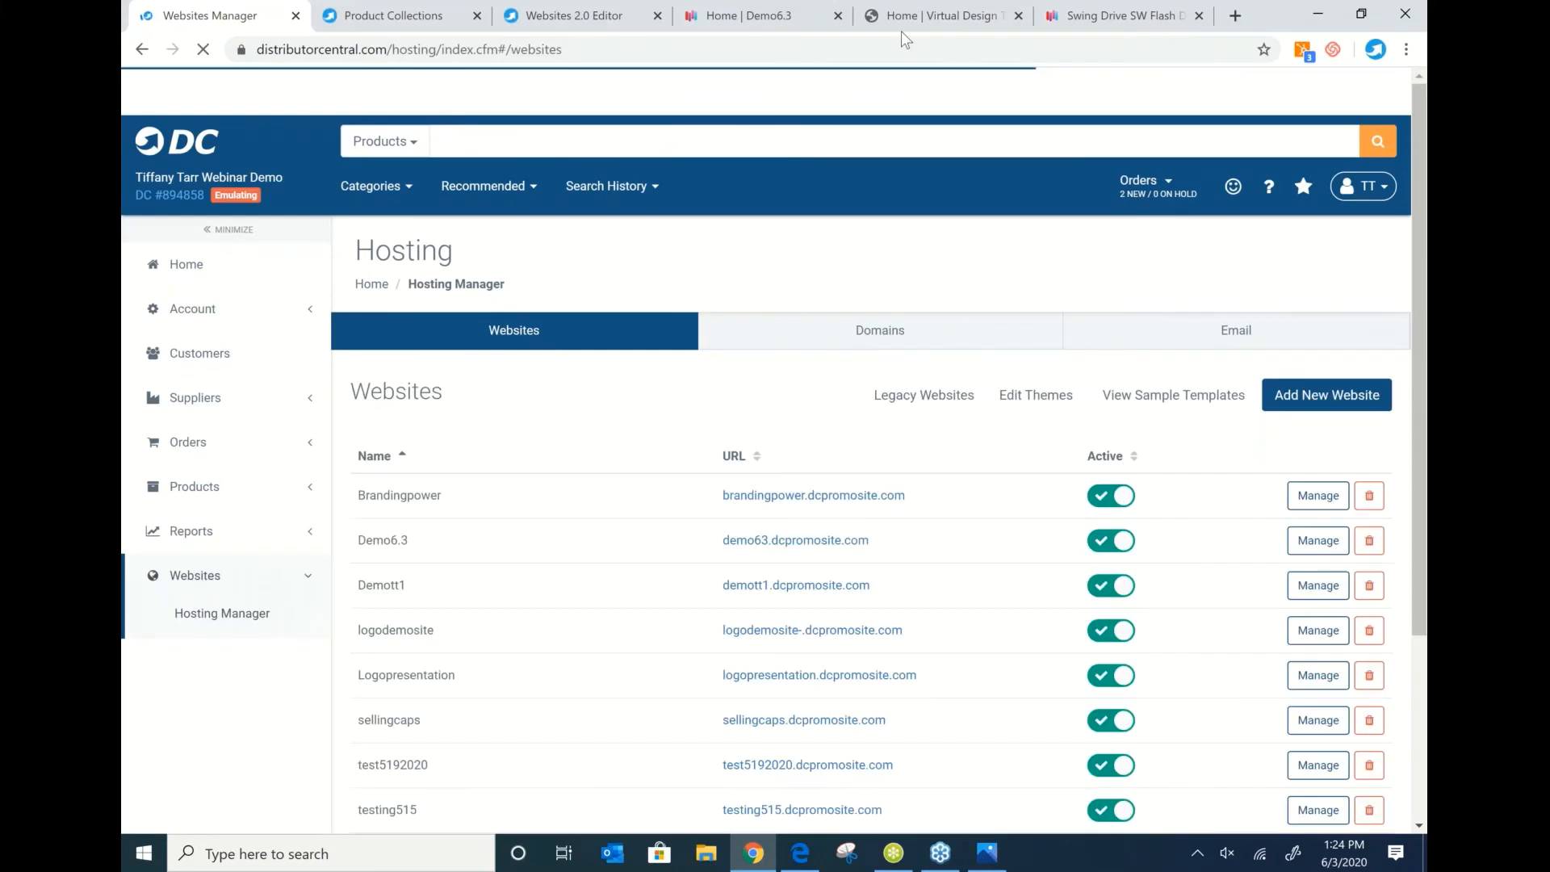
# Open the sample templates and browse the Natural, Dynamic Search, Customer Presentations and Powerful templates.
pyautogui.click(1173, 396)
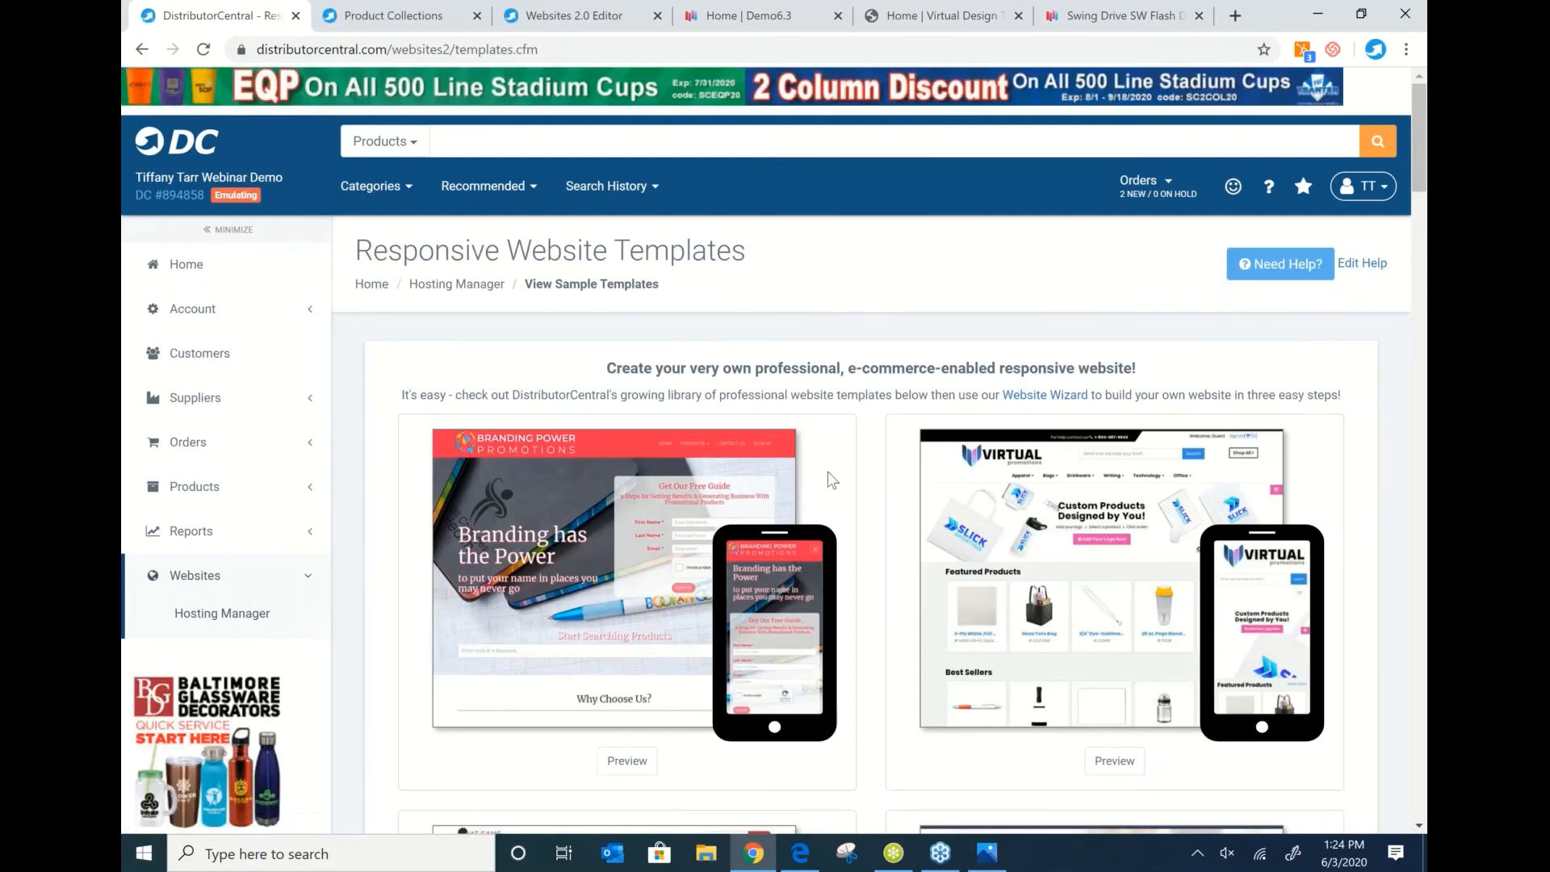
pyautogui.scroll(-6, 832, 480)
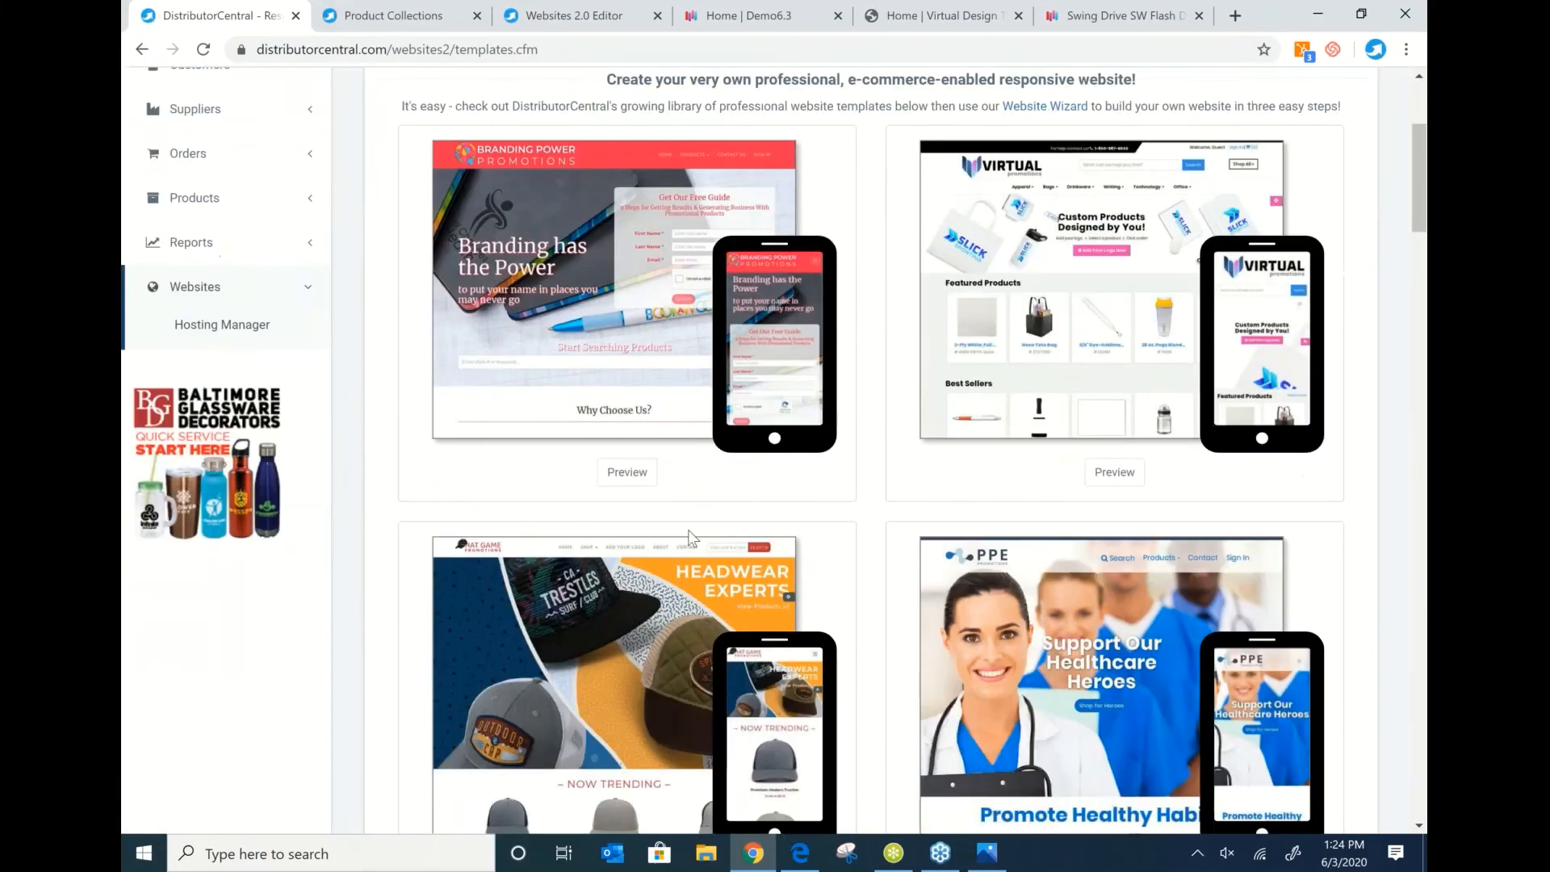
pyautogui.scroll(-5, 656, 544)
pyautogui.scroll(1, 552, 523)
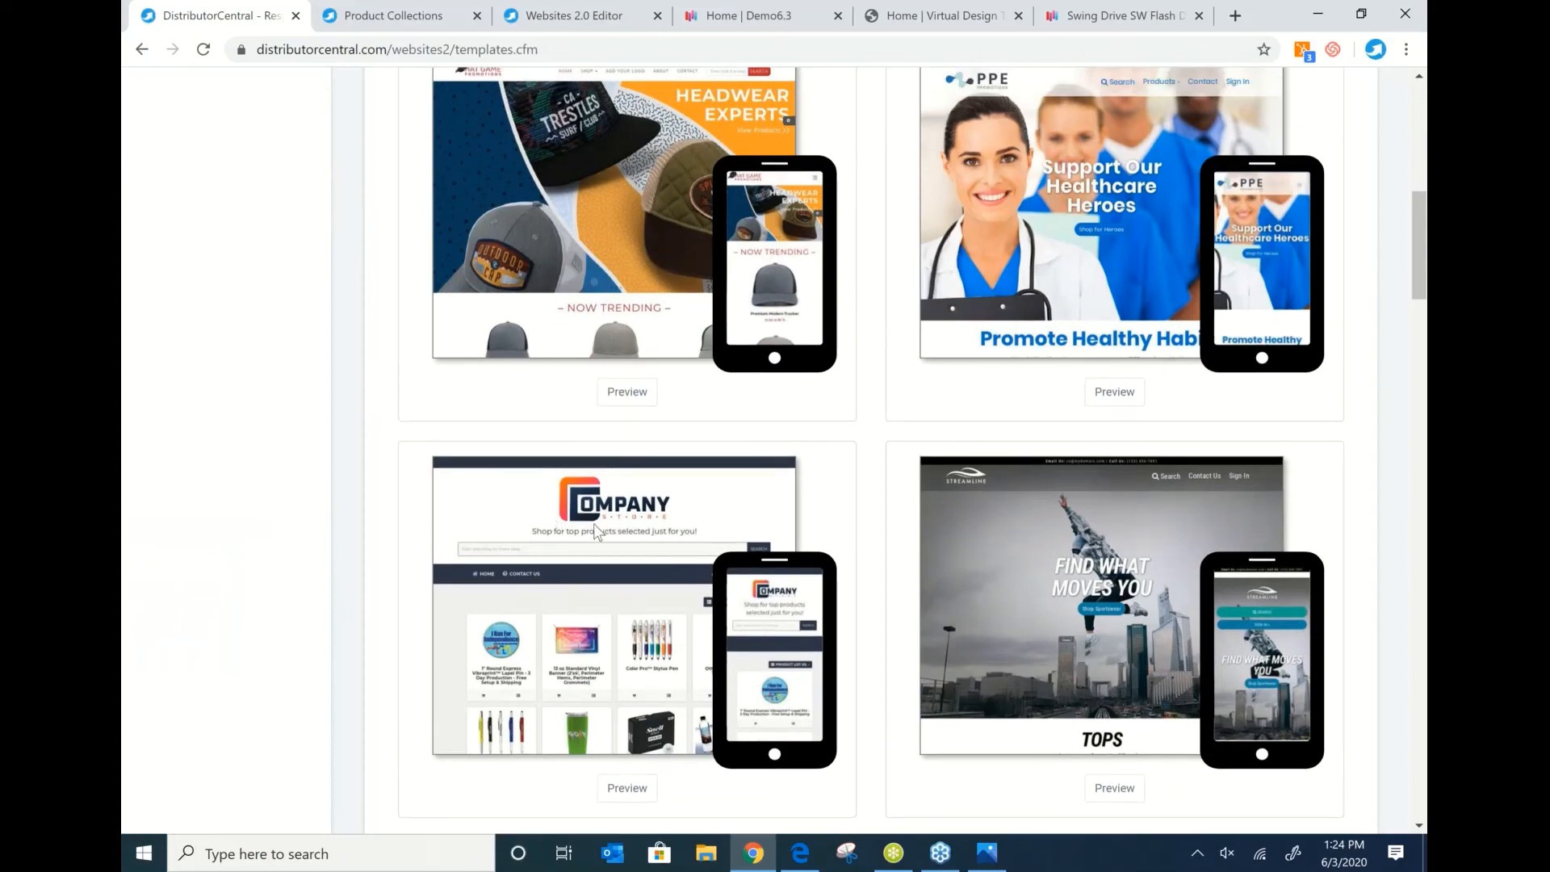
pyautogui.scroll(-7, 593, 523)
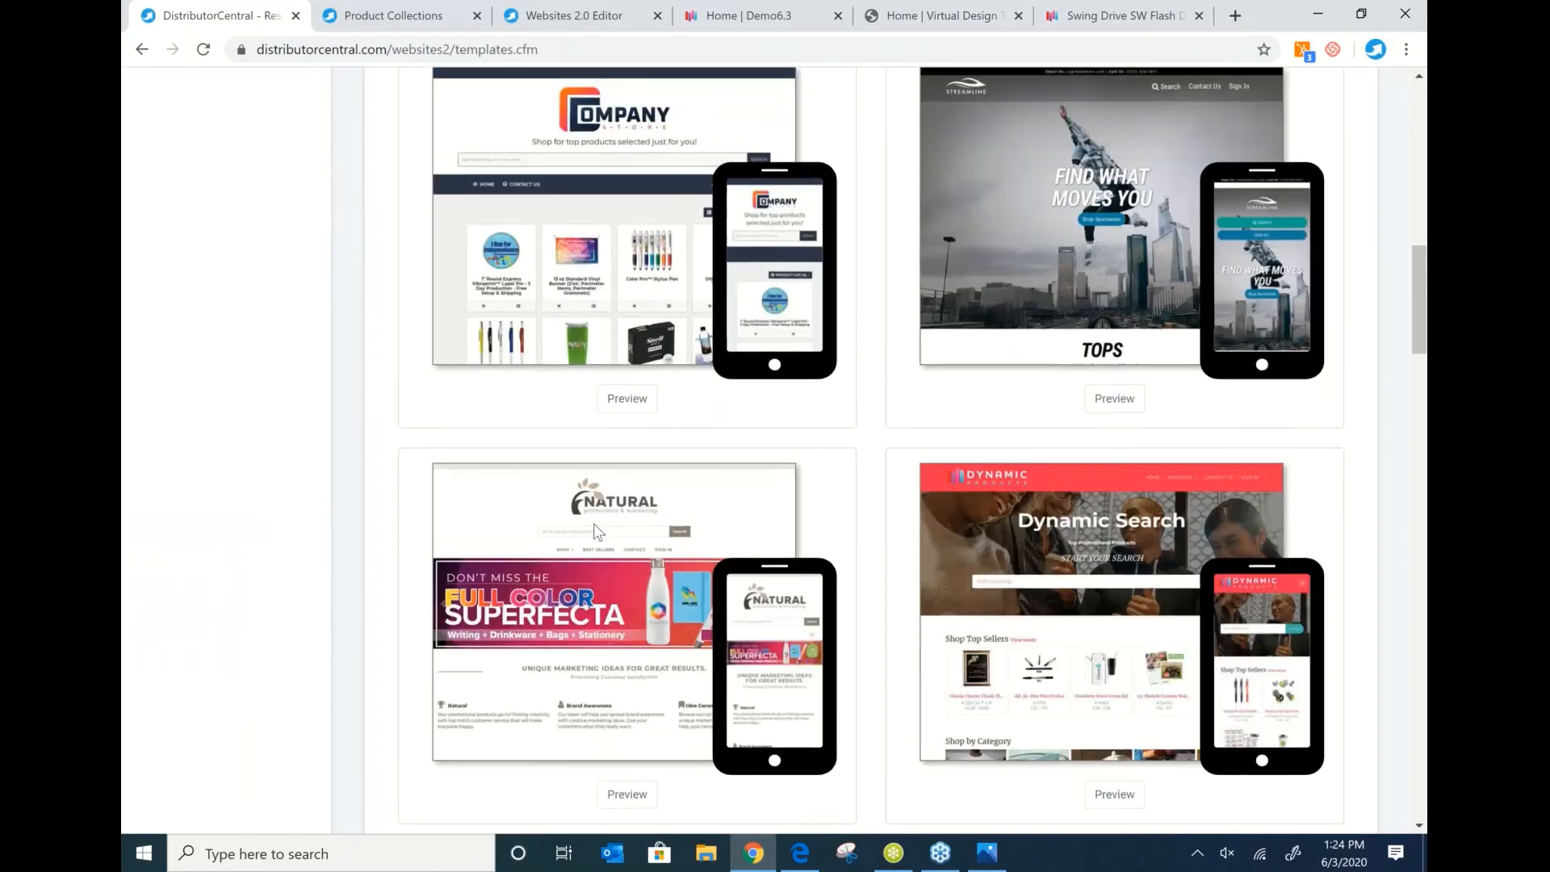
pyautogui.scroll(-2, 594, 523)
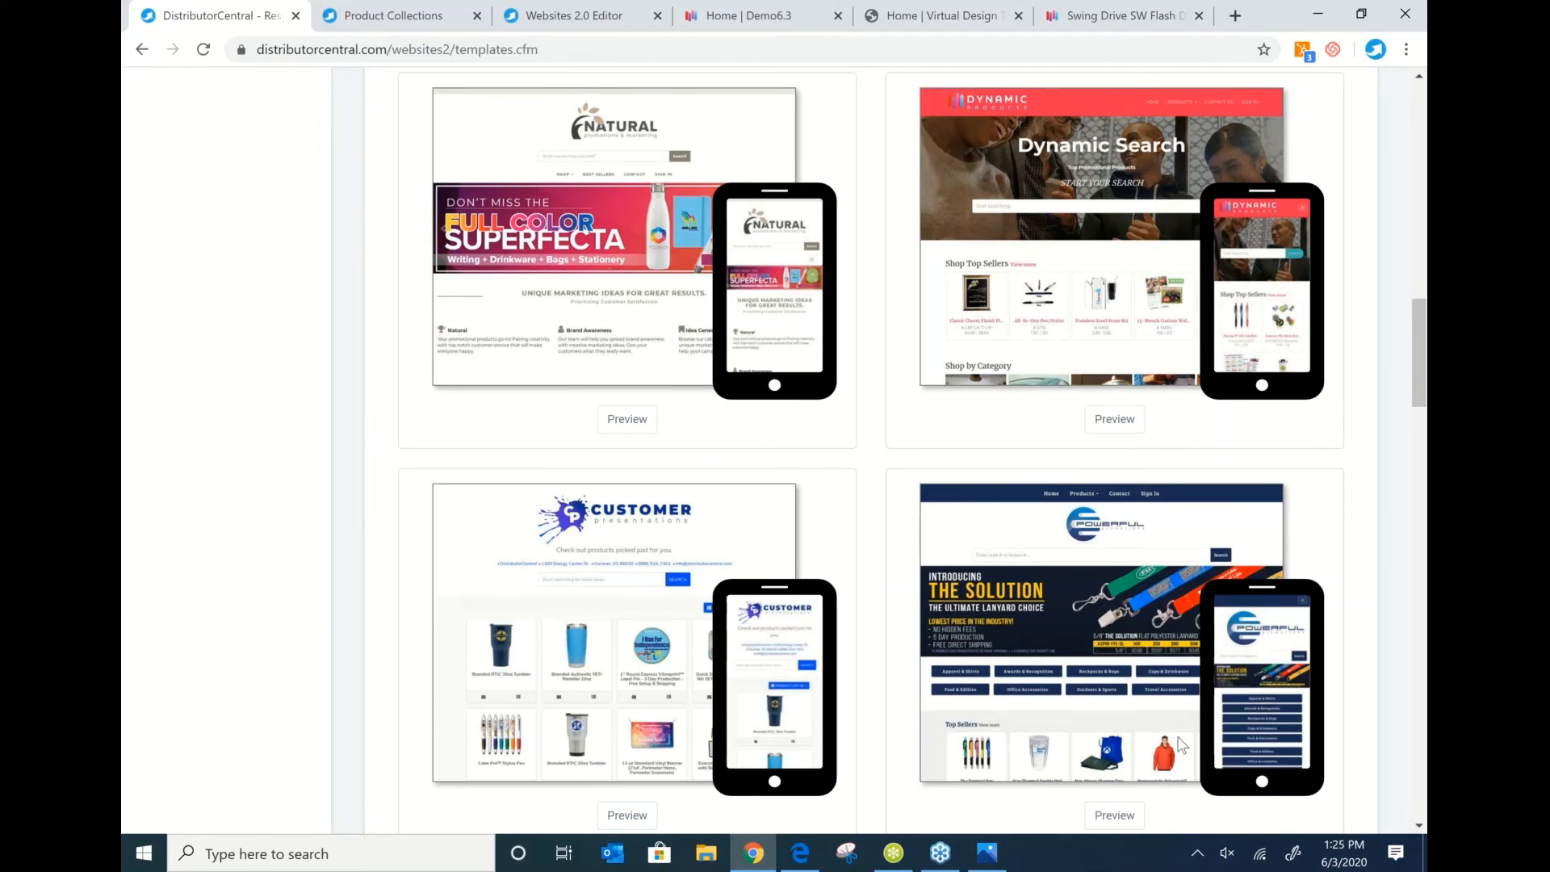
pyautogui.click(1147, 697)
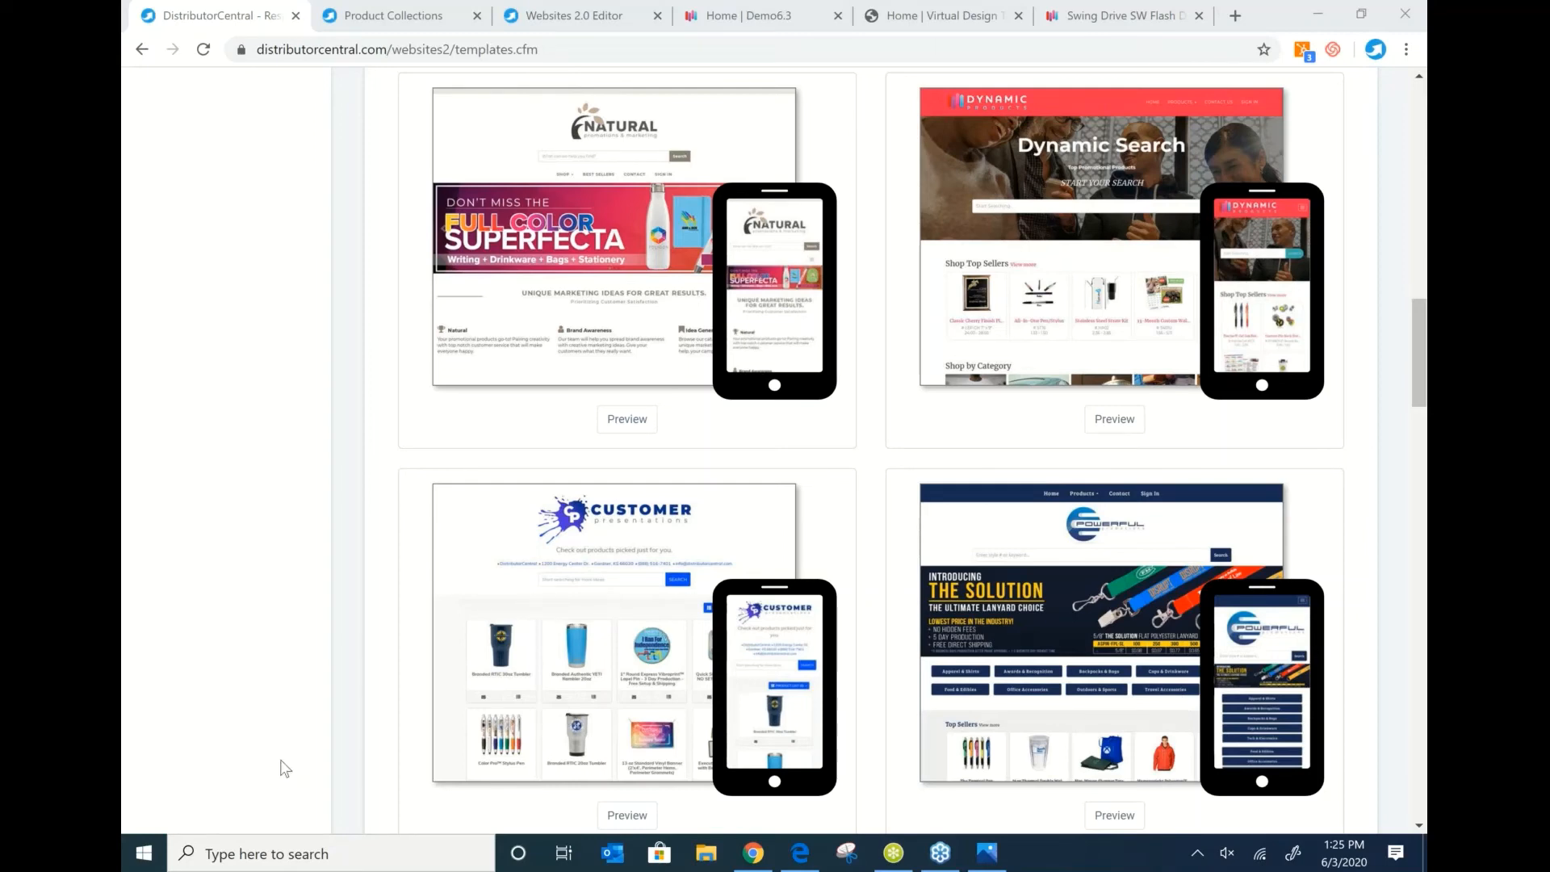
pyautogui.click(233, 525)
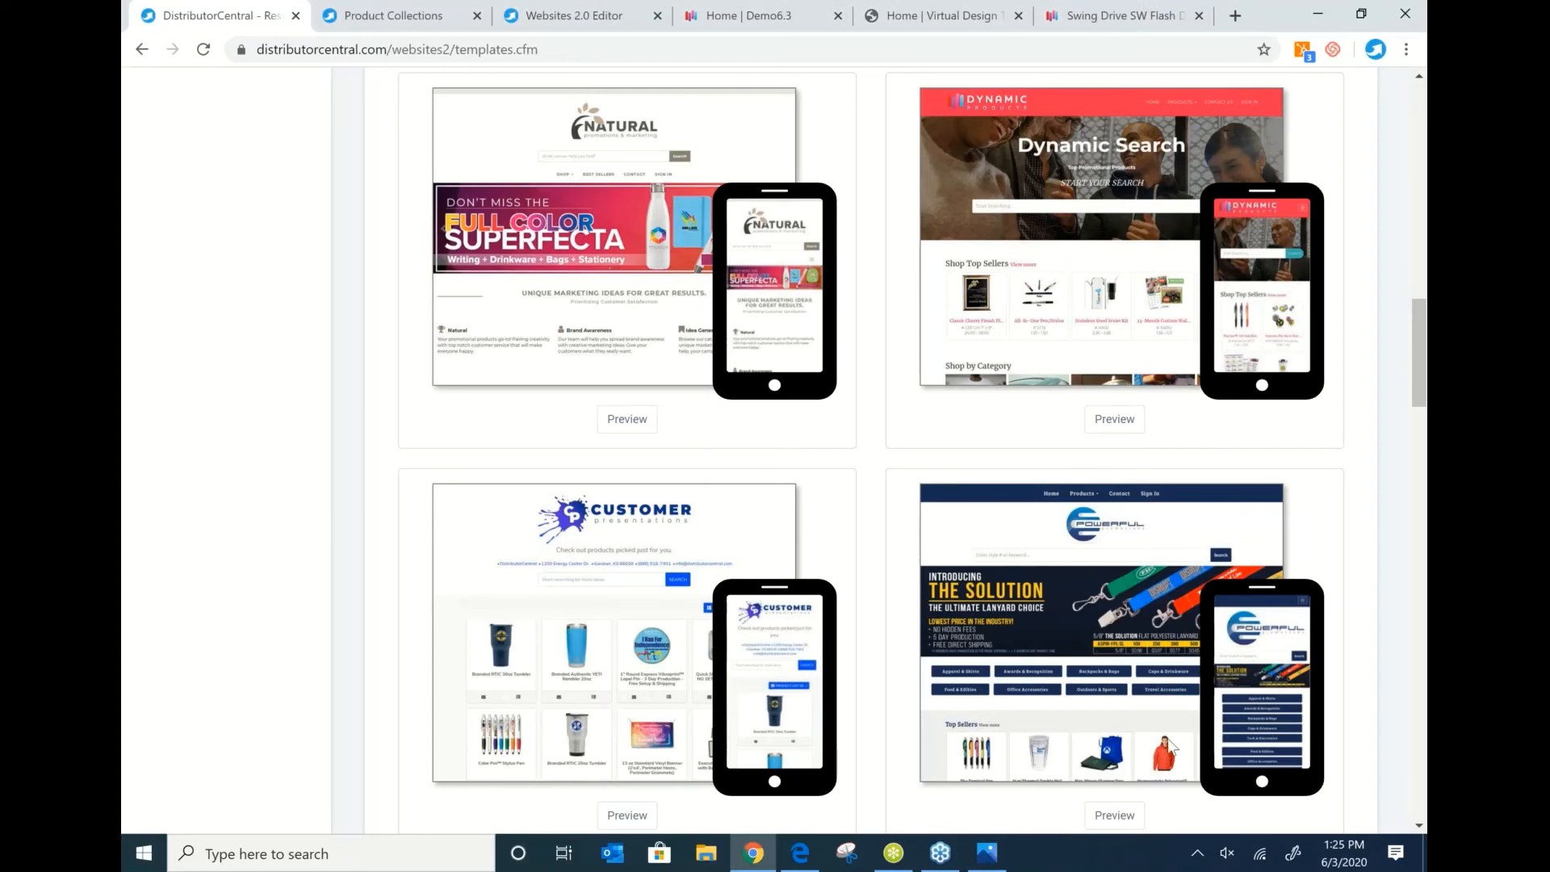
pyautogui.click(728, 20)
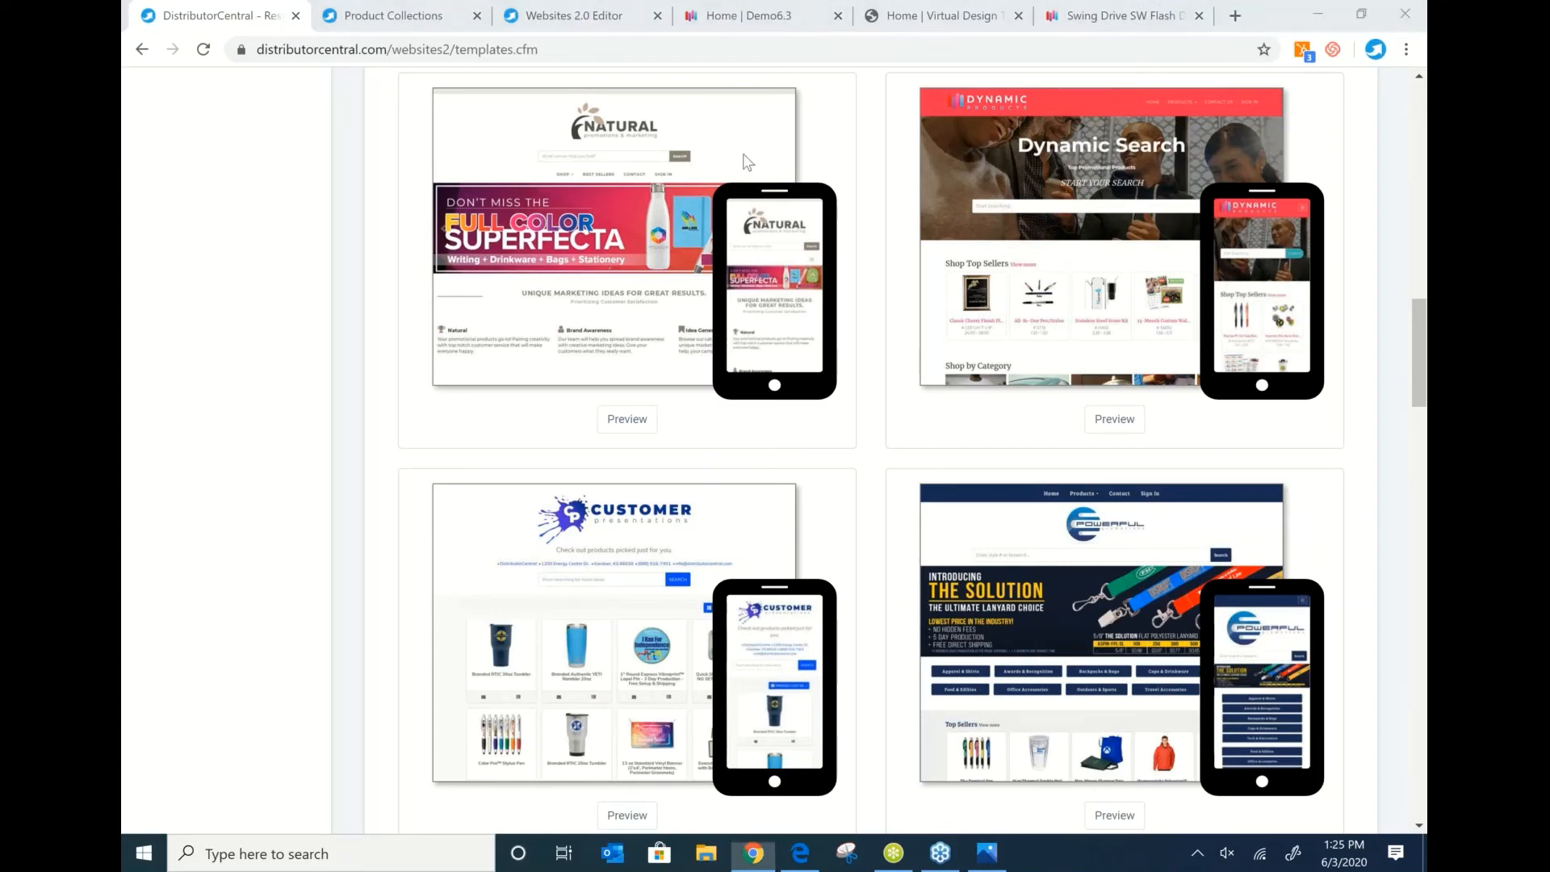
# Load the Help Academy at help.distributorcentral.com in a new tab, then show the Photos contact slide.
pyautogui.click(1239, 18)
pyautogui.click(1239, 18)
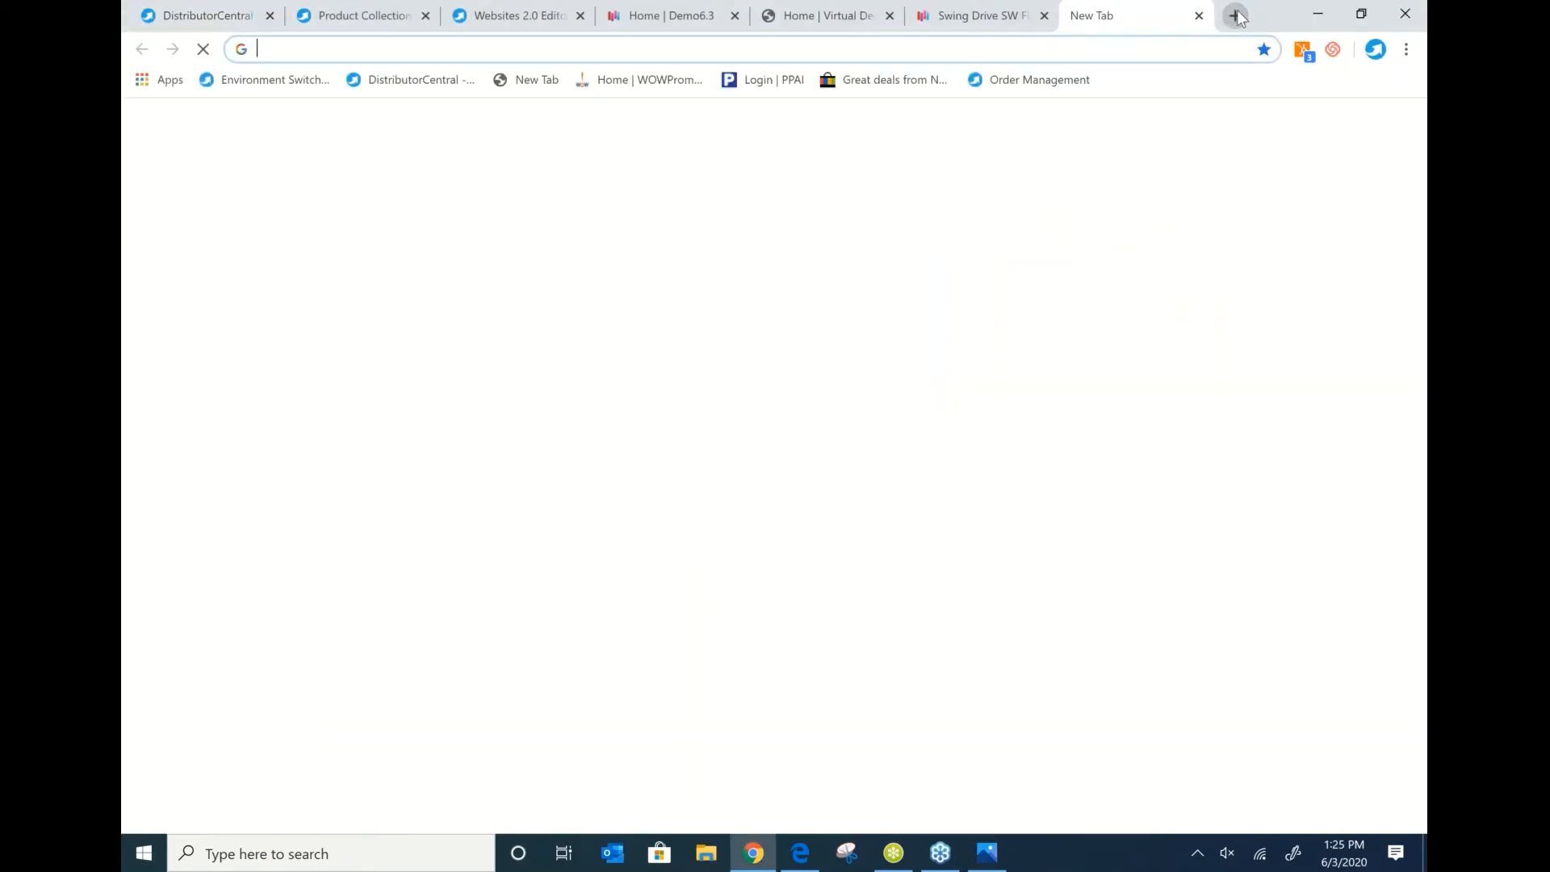
pyautogui.write('help')
pyautogui.press('Return')
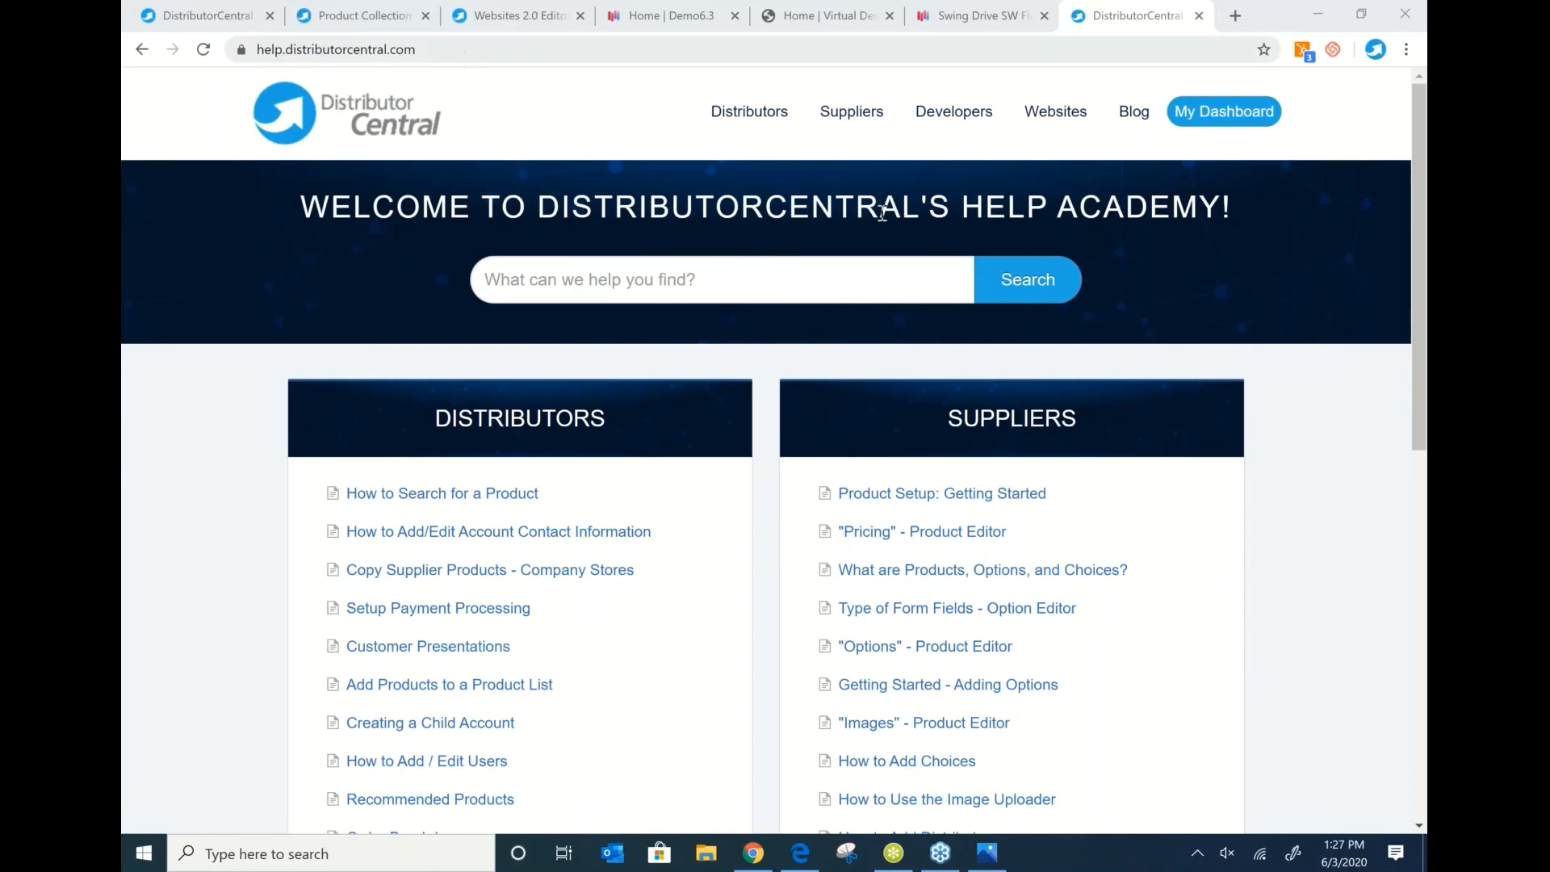
pyautogui.click(989, 862)
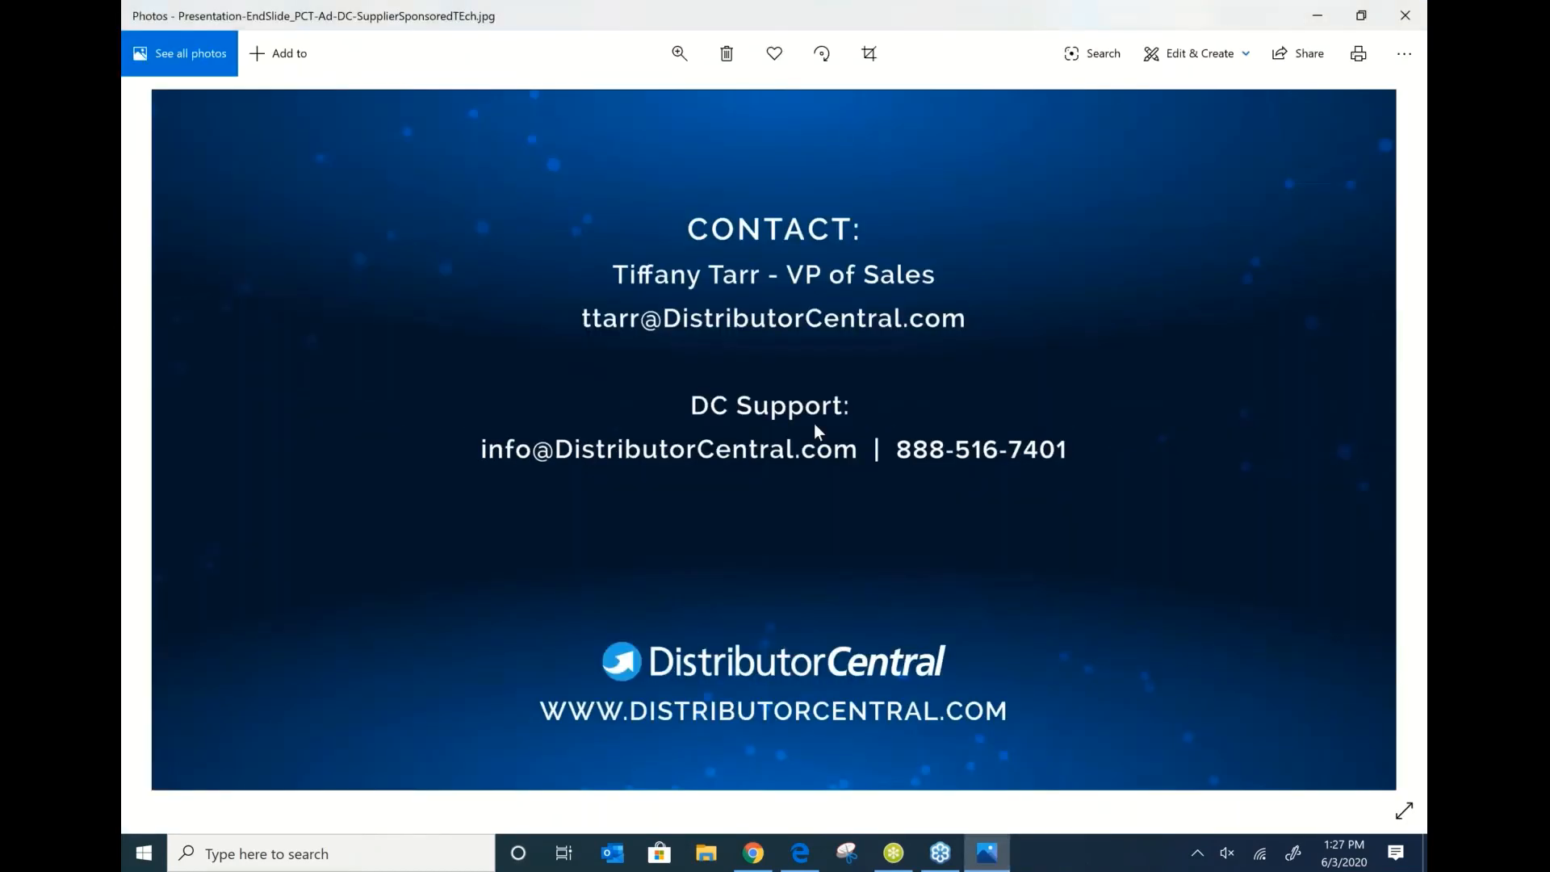